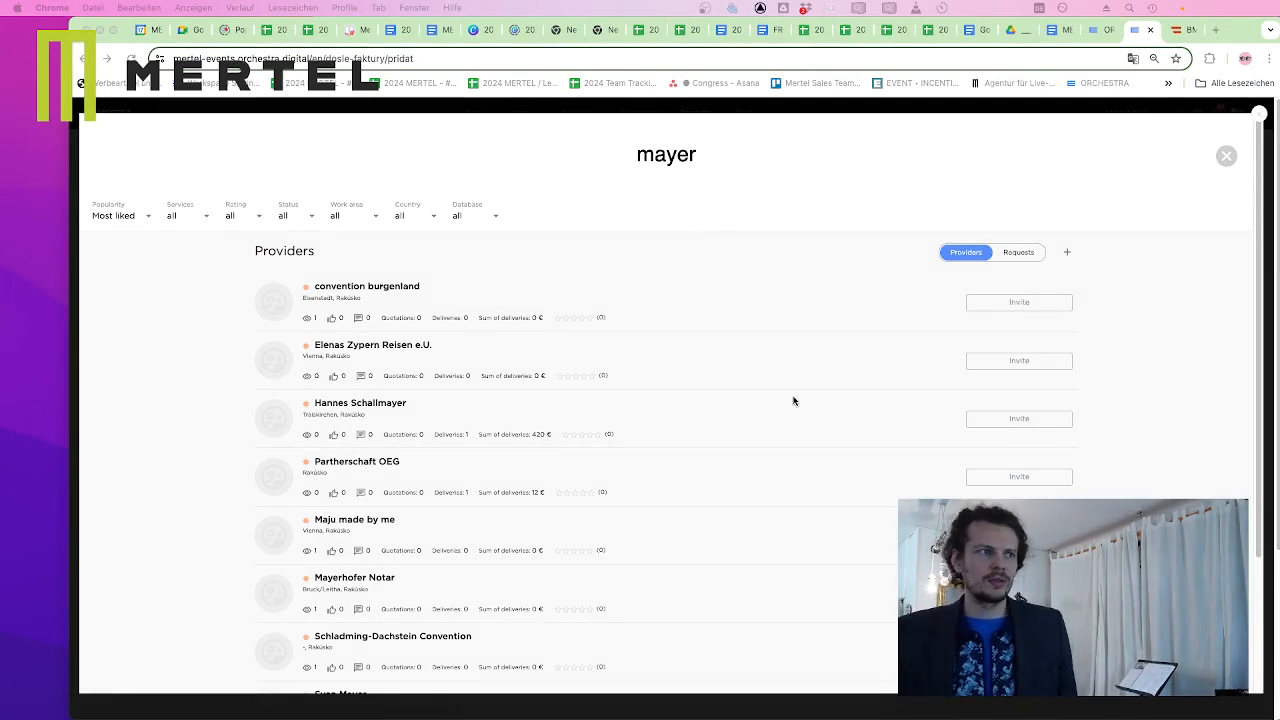
Search the provider list for the notary by surname and select the notary's office as the new invoice's provider
left_click(700, 155)
type("hofer")
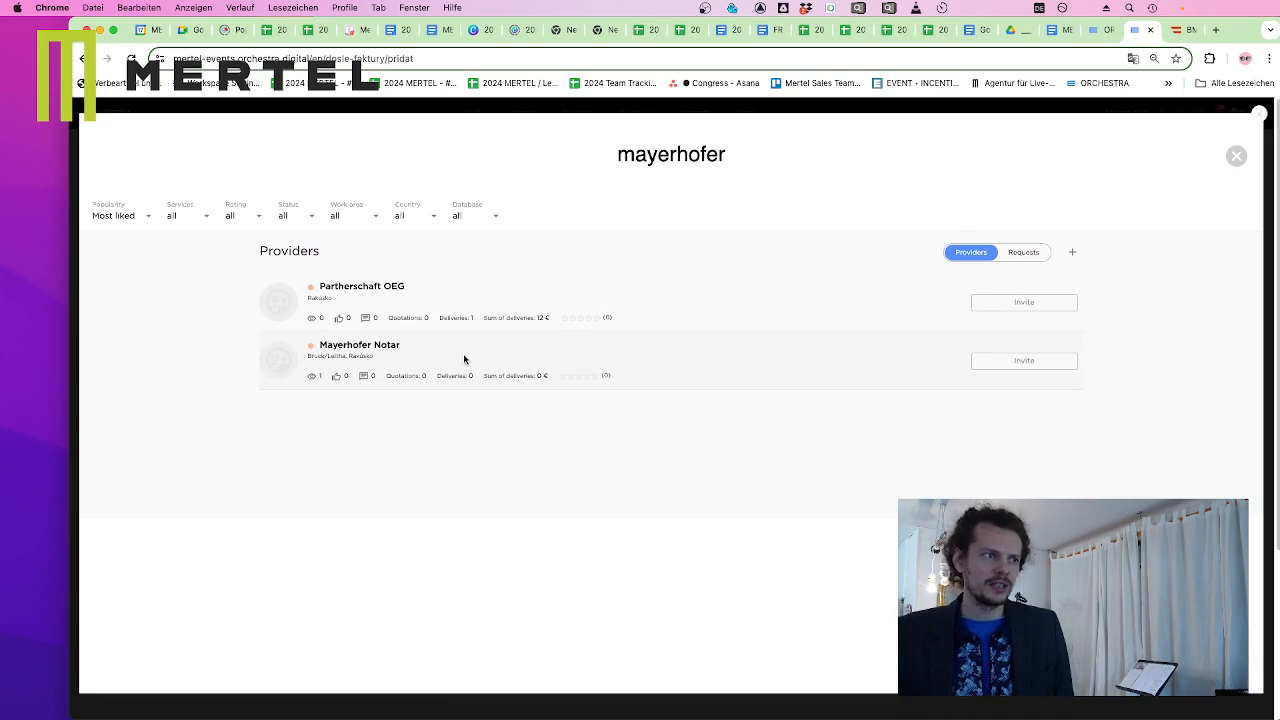
left_click(466, 358)
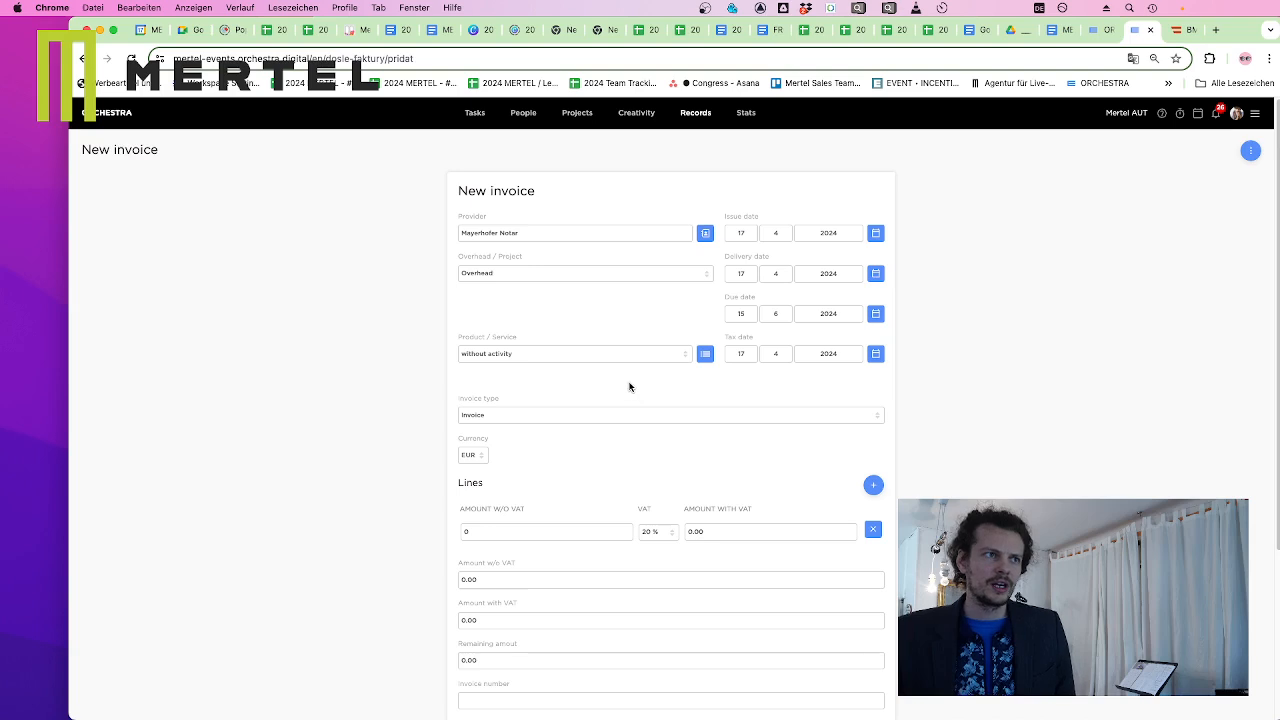
mouse_move(709, 116)
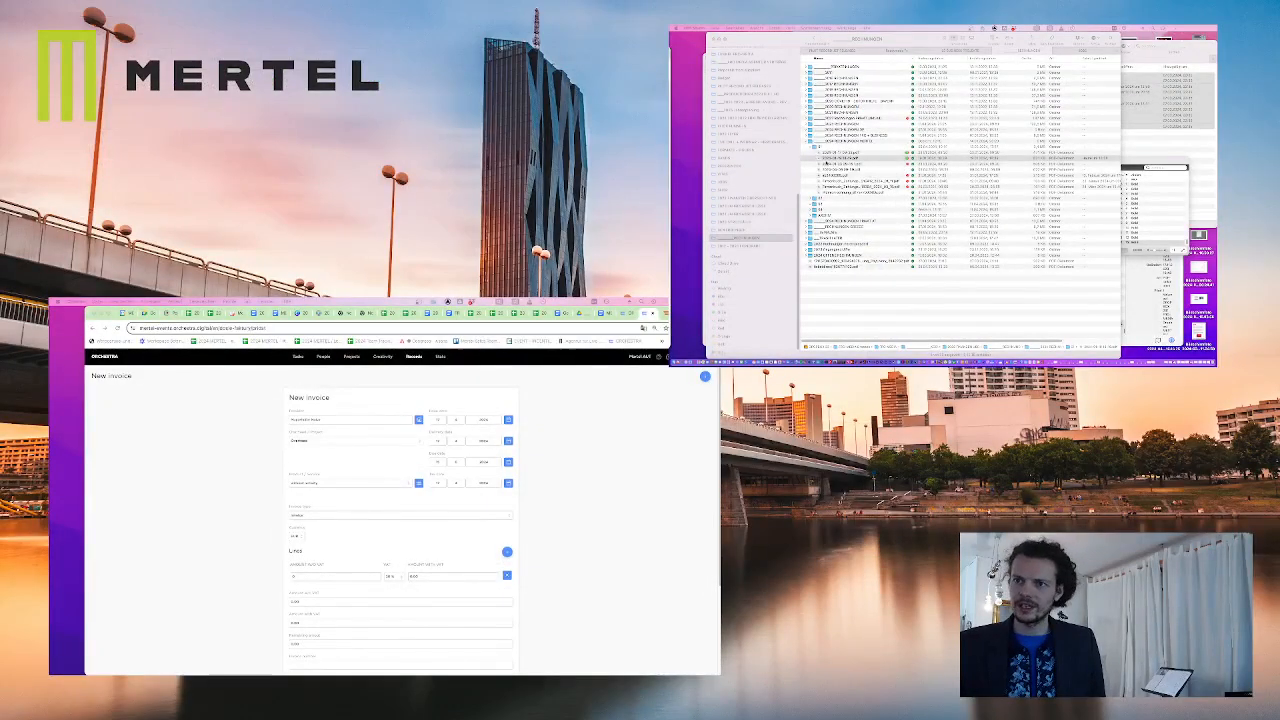
left_click(820, 147)
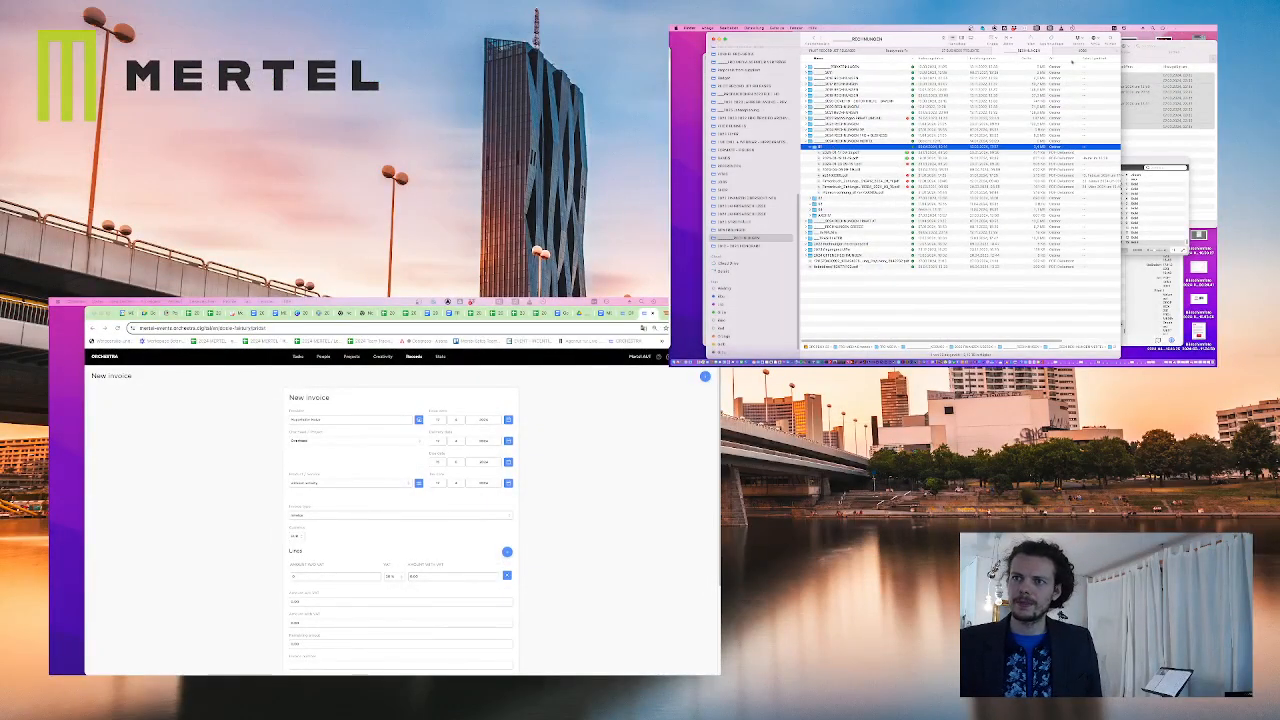
double_click(781, 45)
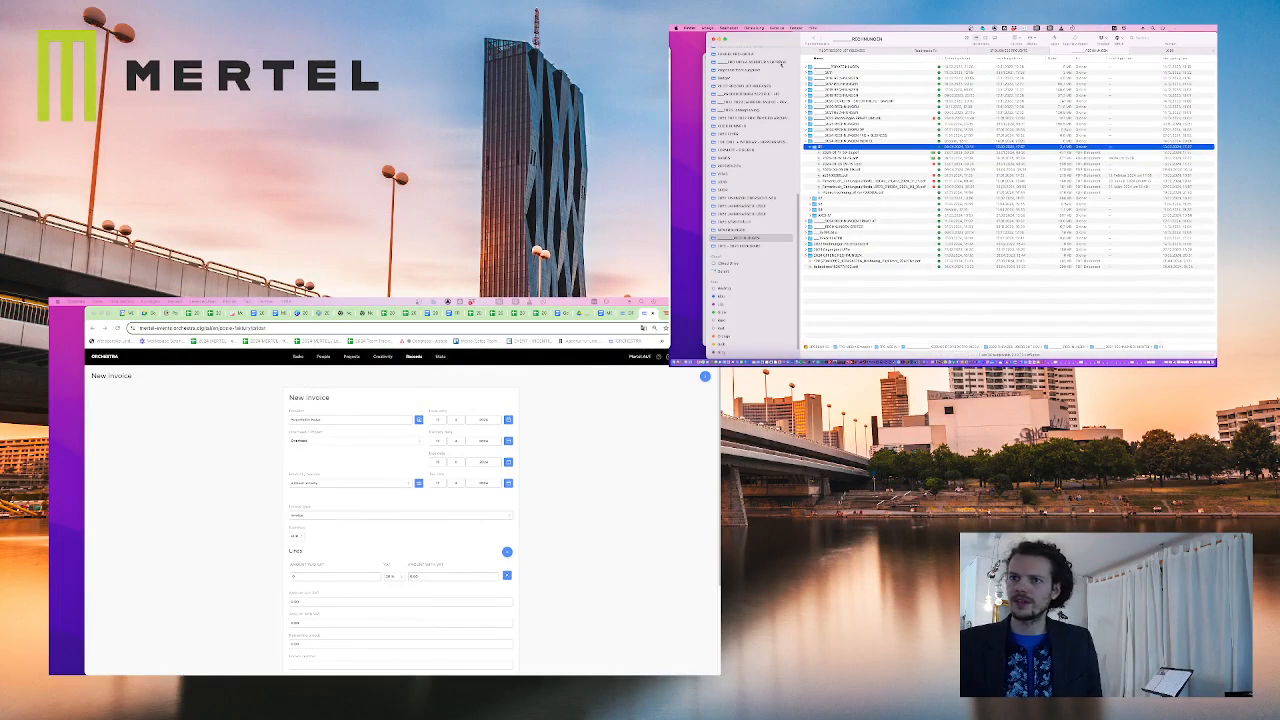
left_click_drag(800, 200, 762, 200)
left_click(820, 158)
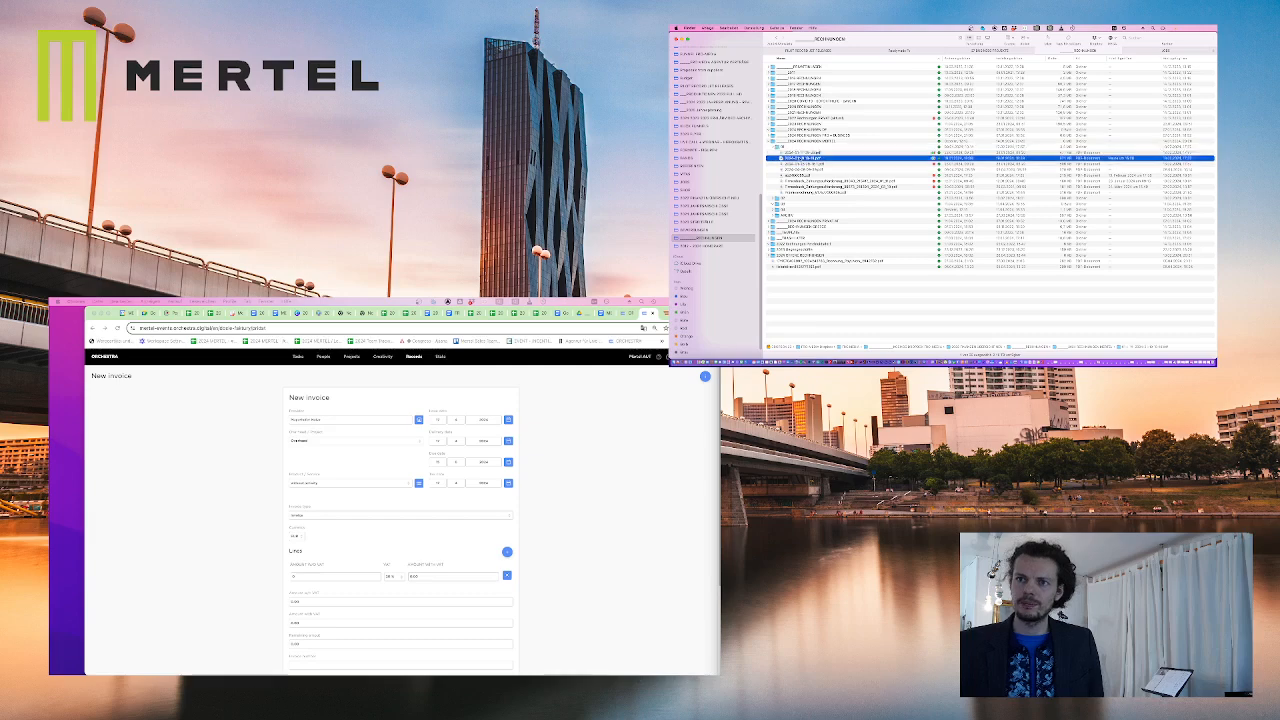
key("space")
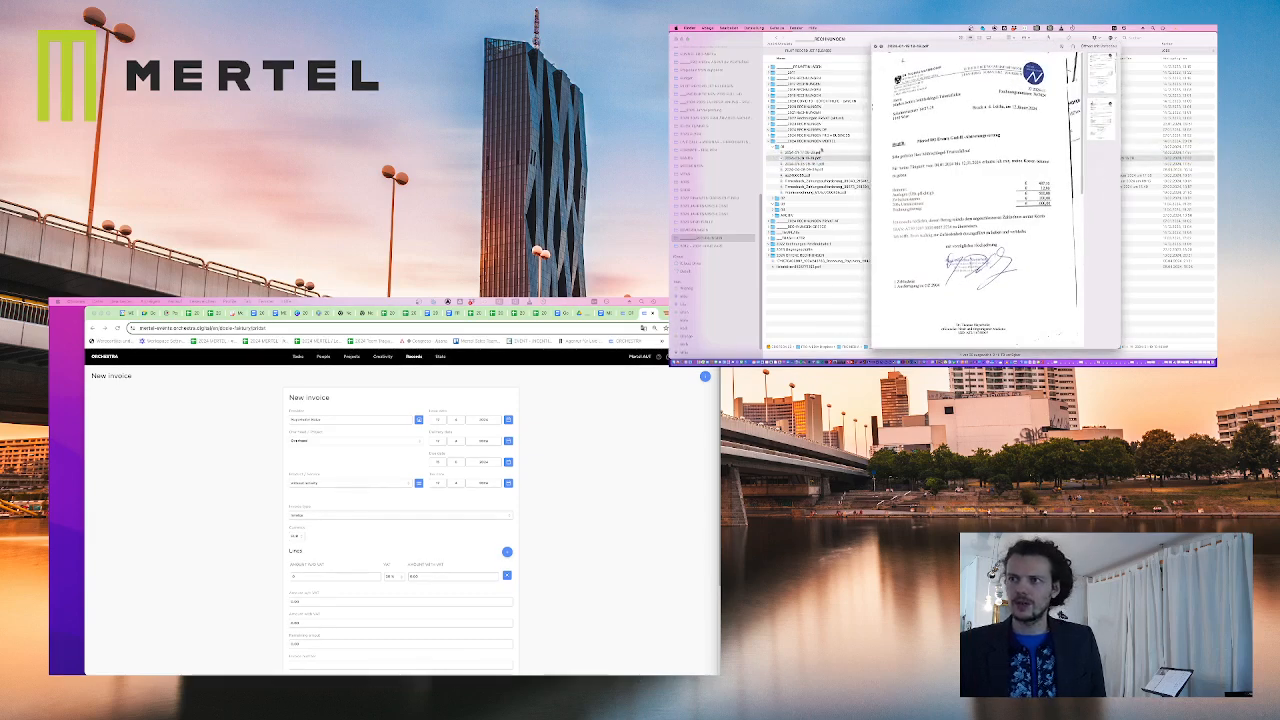
left_click(1093, 108)
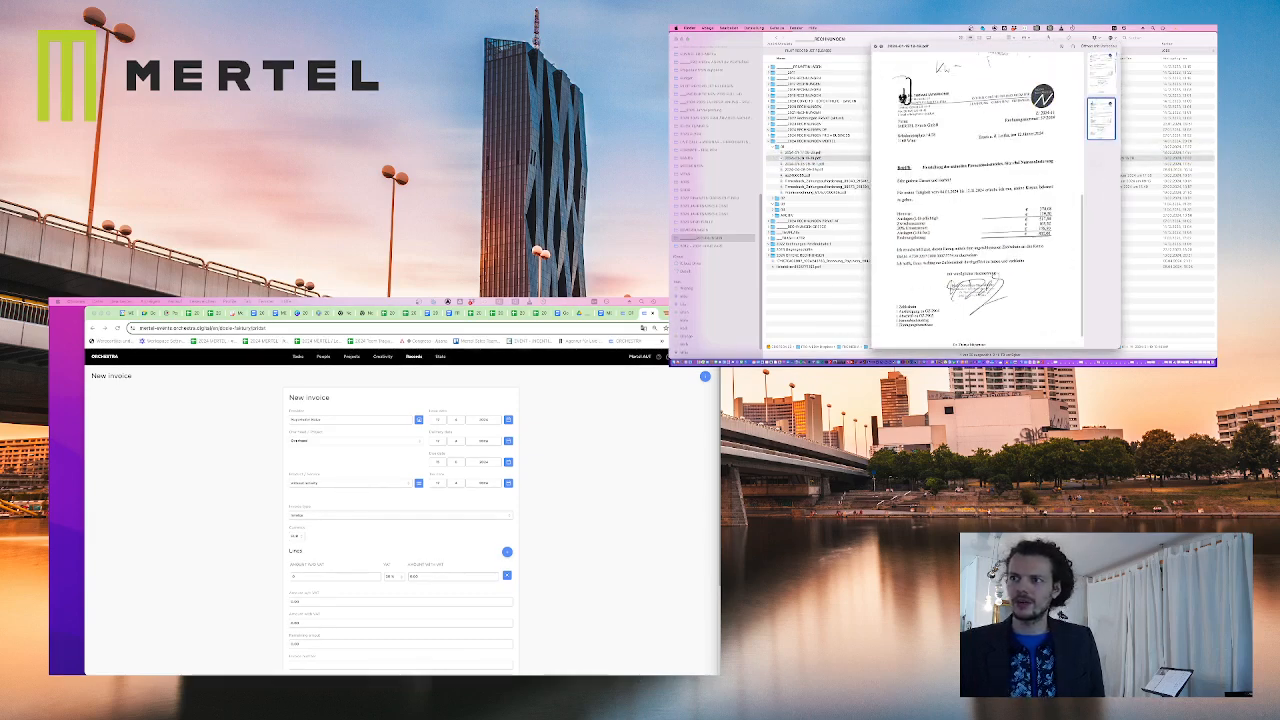
In the new invoice's line, enter an amount without VAT of 178.9 and set the VAT rate to 0 %
left_click(414, 358)
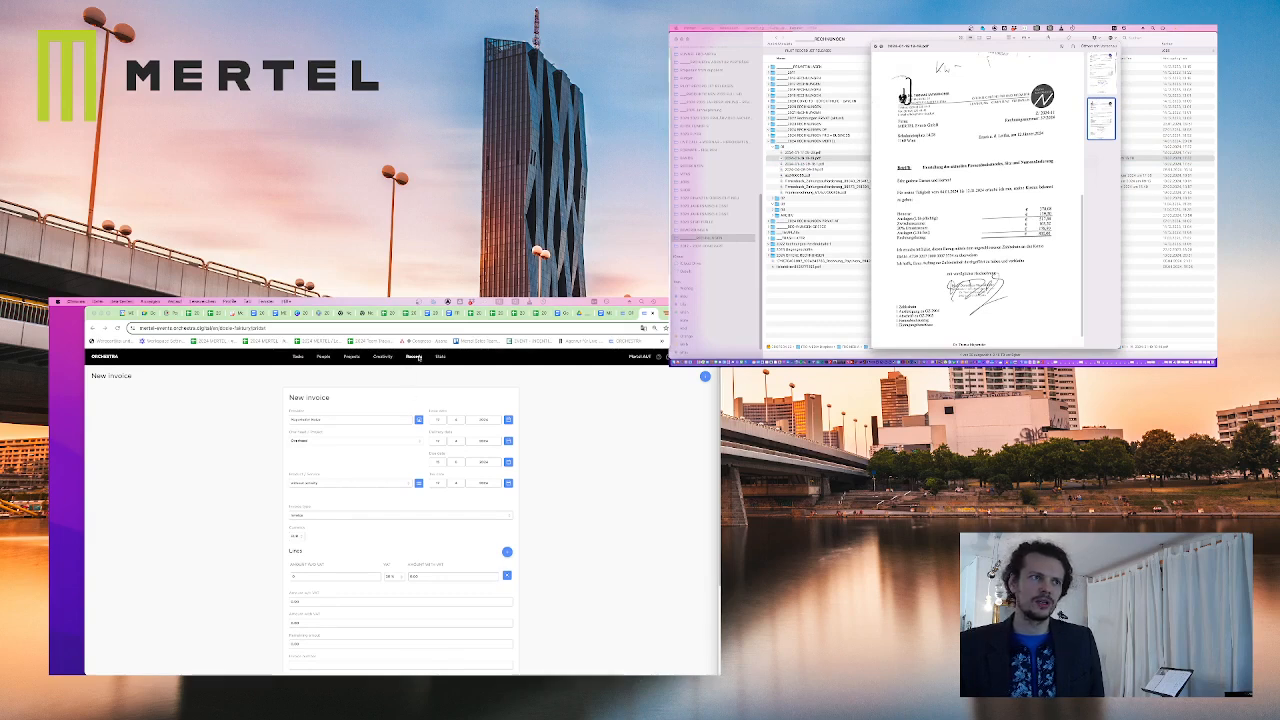
left_click(414, 358)
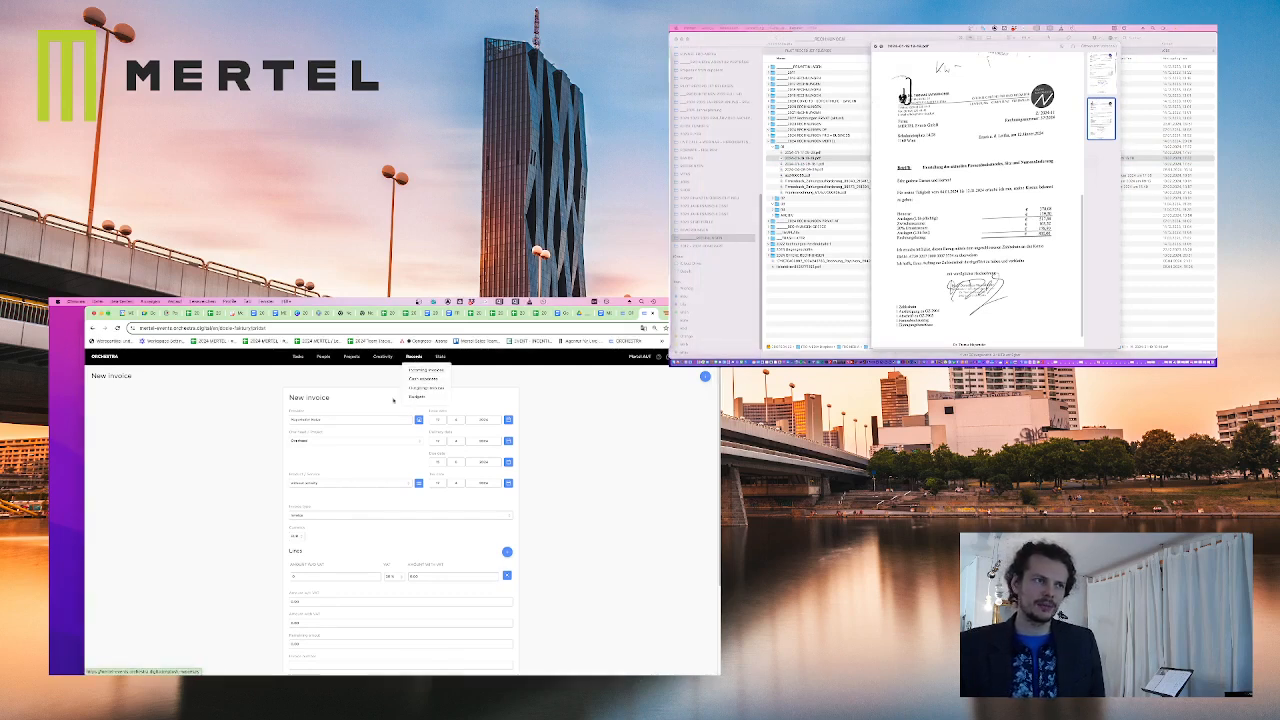
left_click(334, 576)
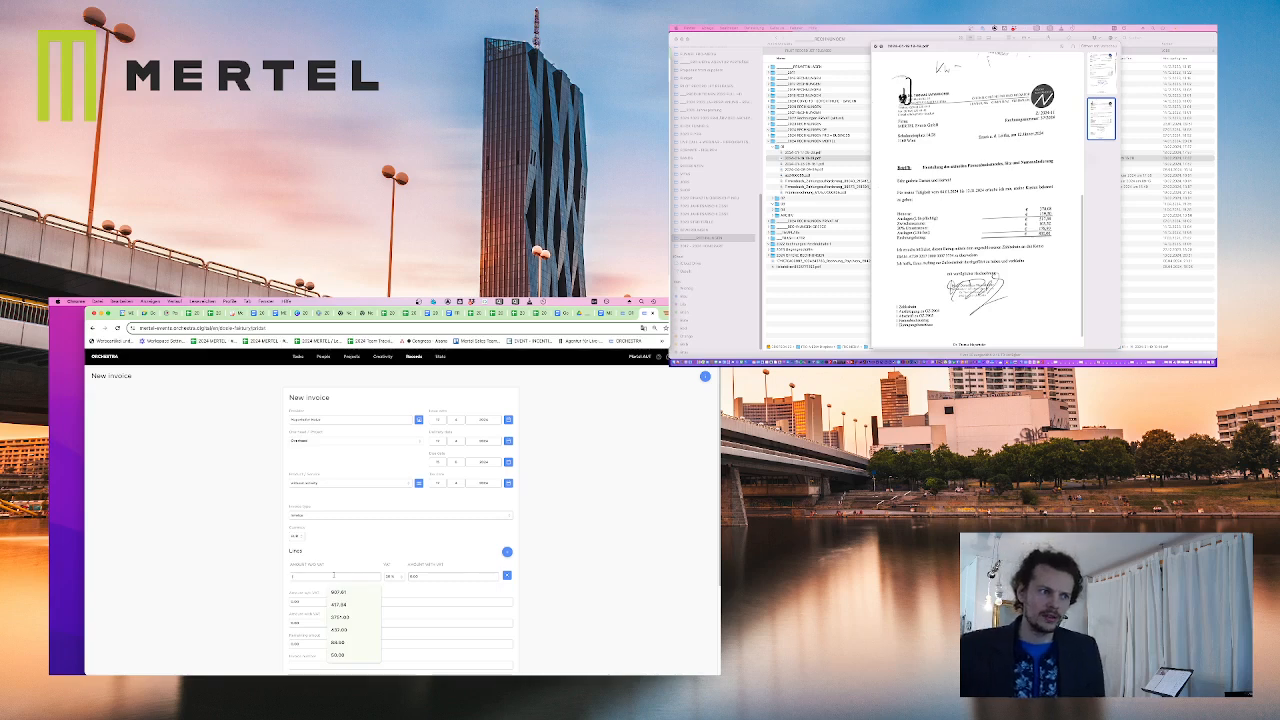
type("1")
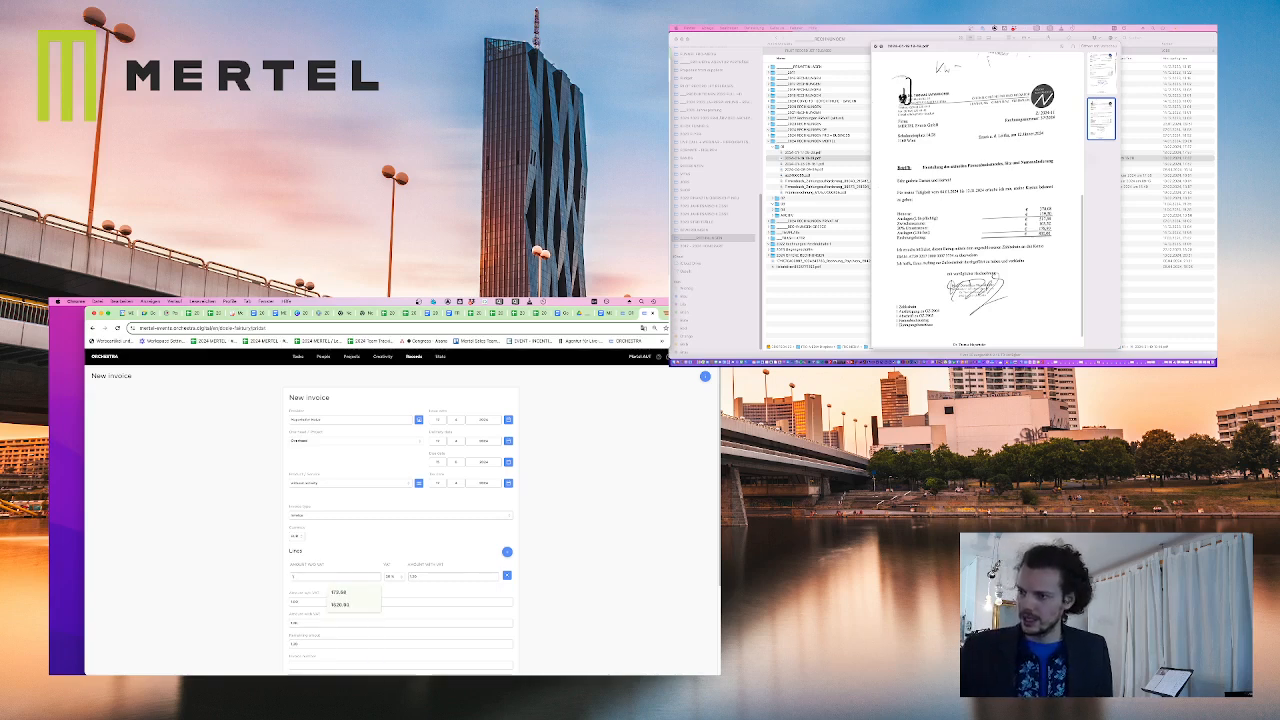
type("78")
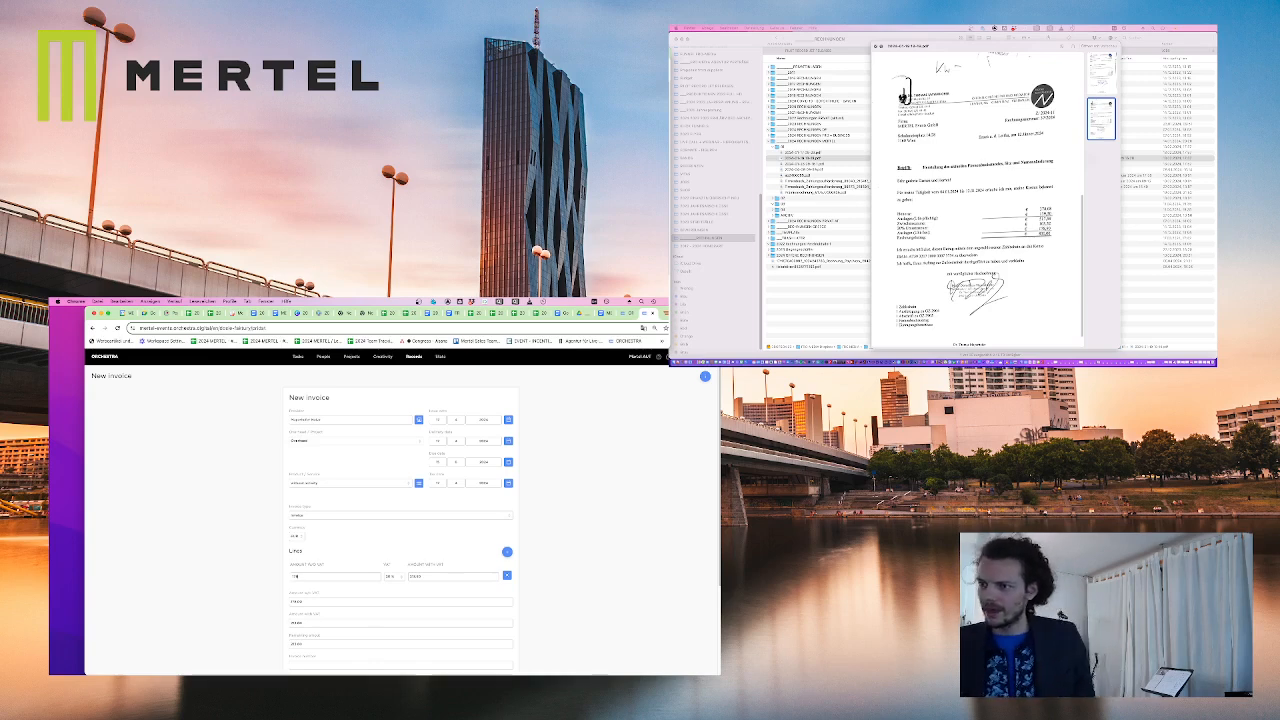
type(",8")
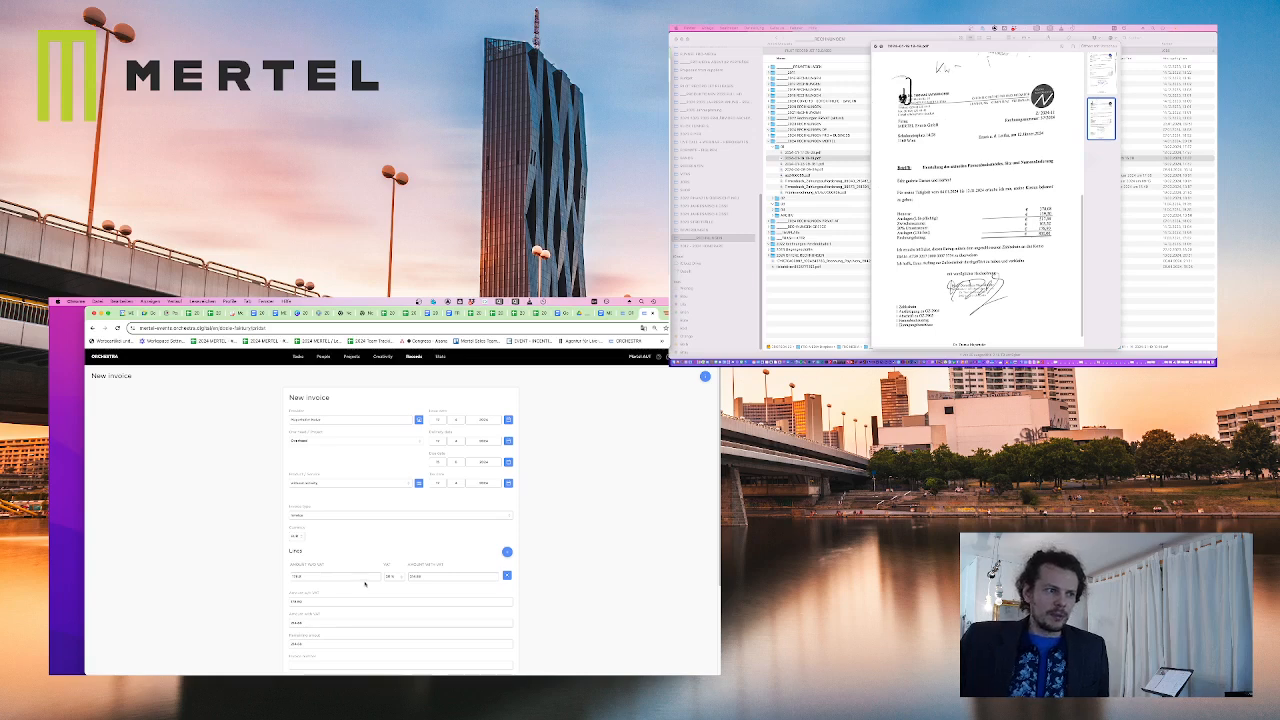
left_click(397, 580)
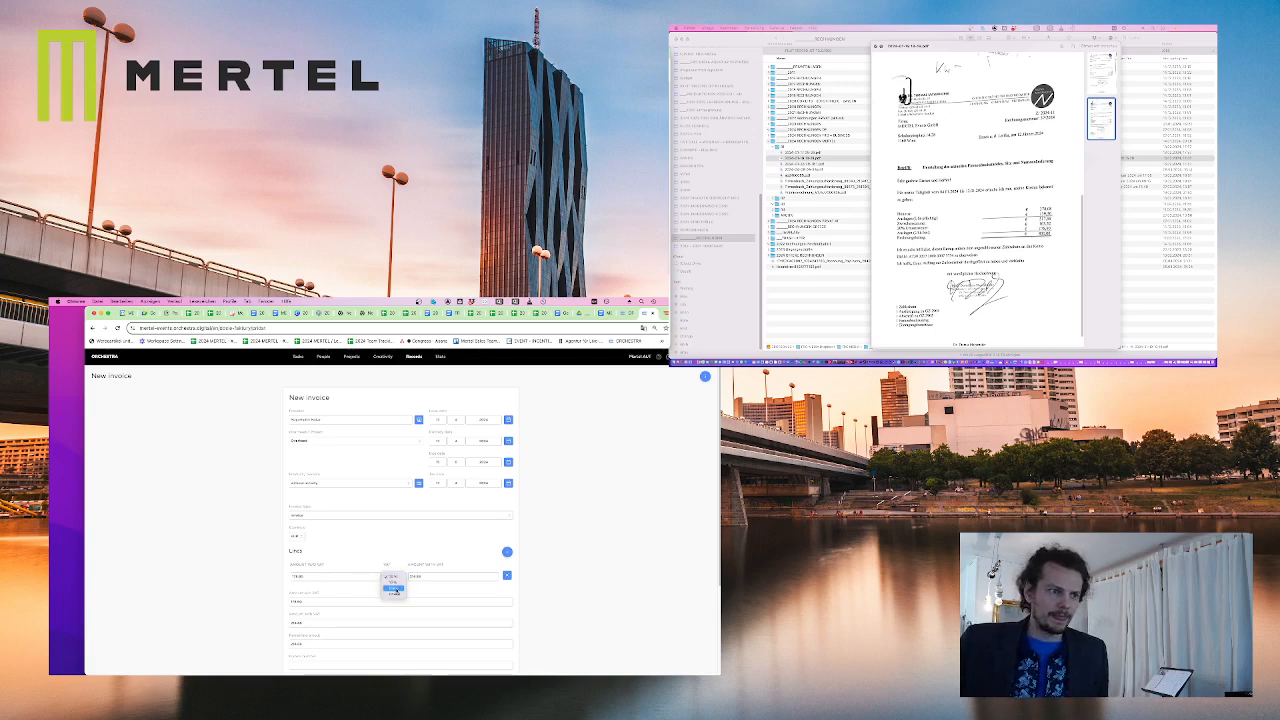
left_click(390, 587)
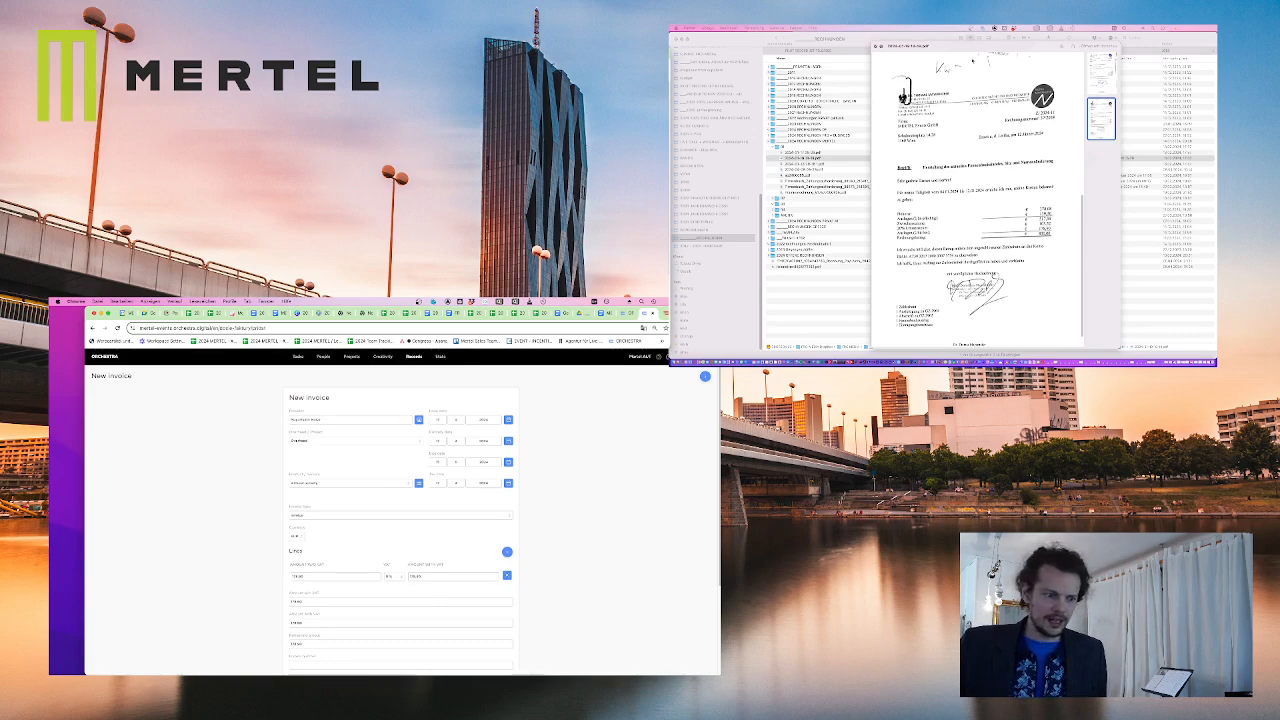
Move the scanned invoice preview aside and examine its invoice date, fee breakdown, VAT-free expenses and total
left_click_drag(963, 48, 804, 44)
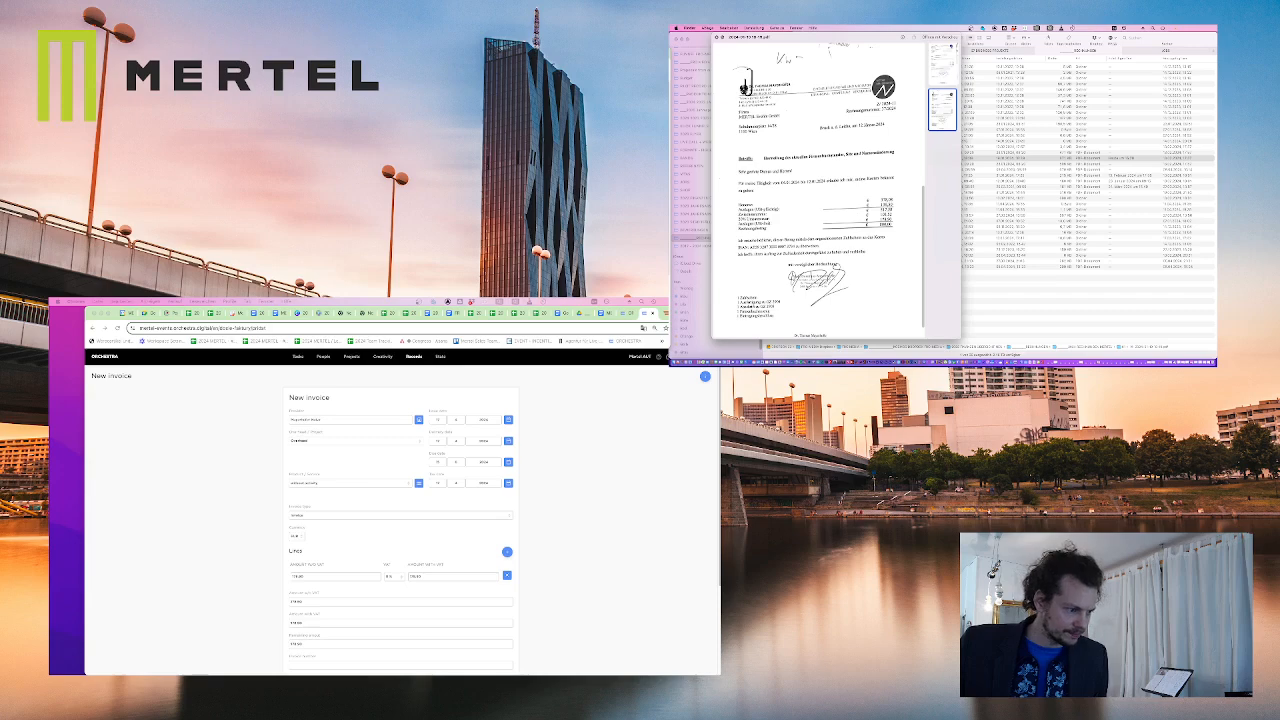
key("super+Tab")
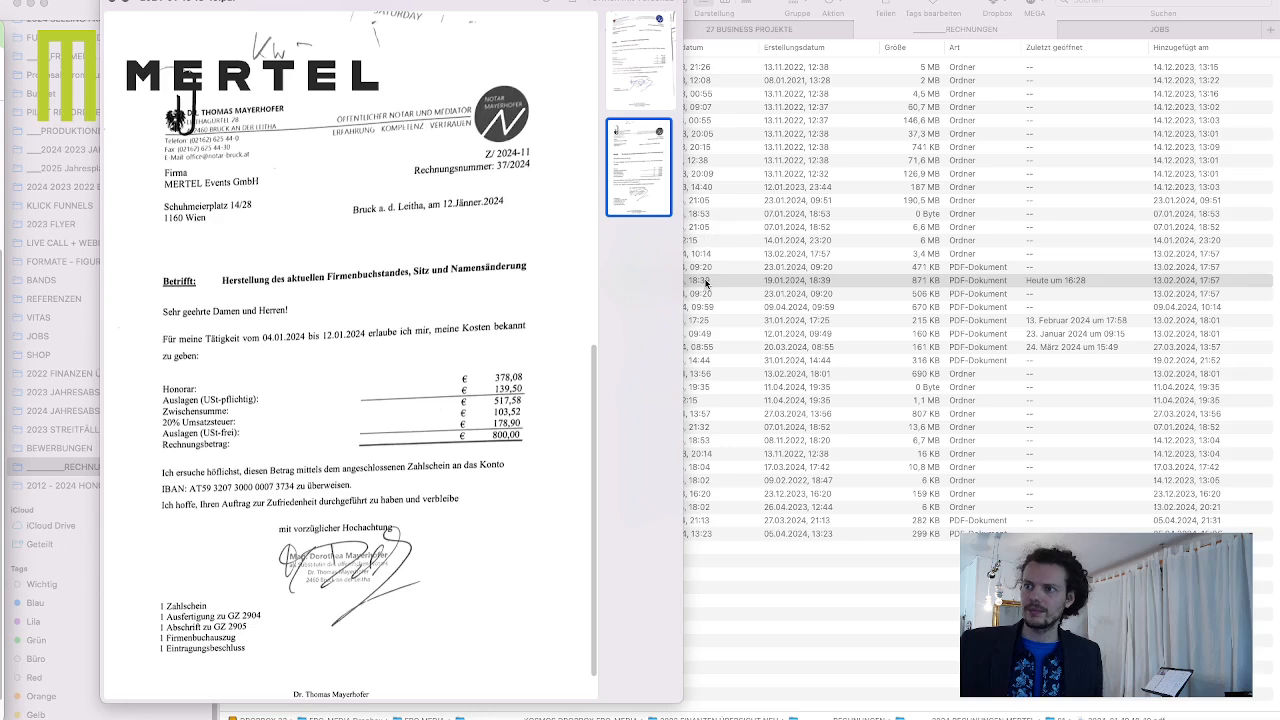
left_click_drag(699, 283, 2, 281)
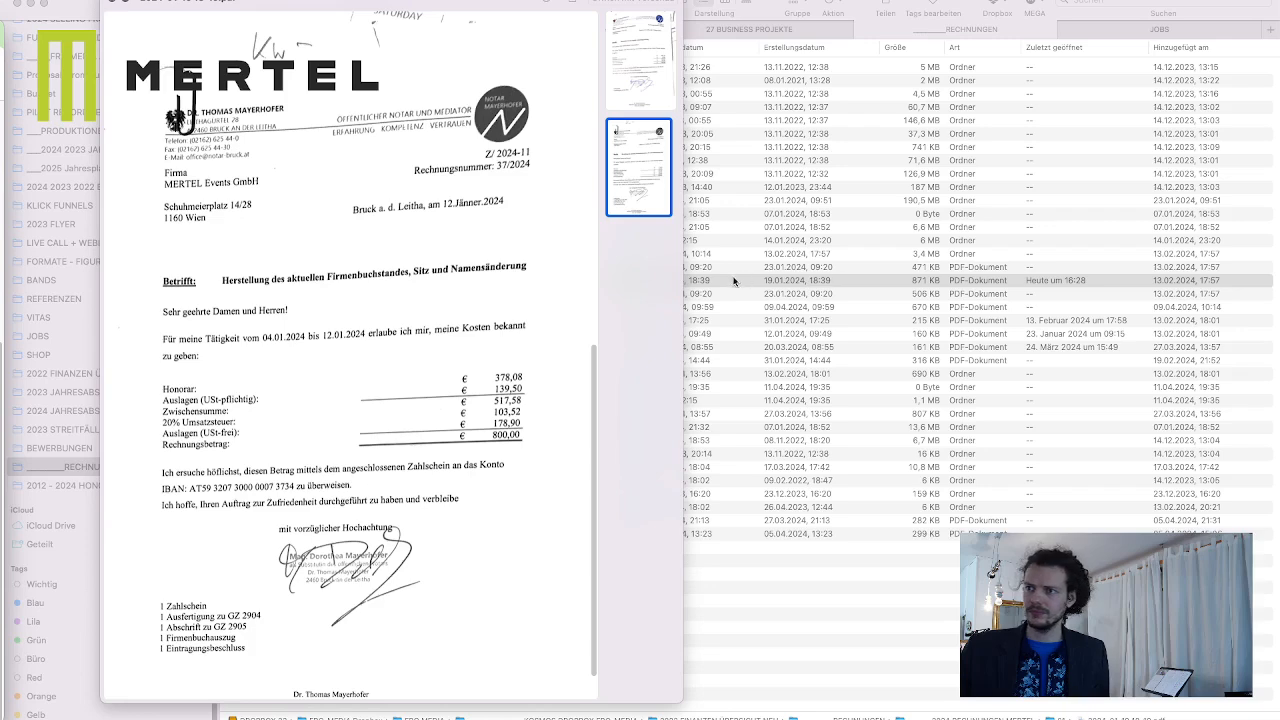
key("space")
left_click(554, 296)
key("space")
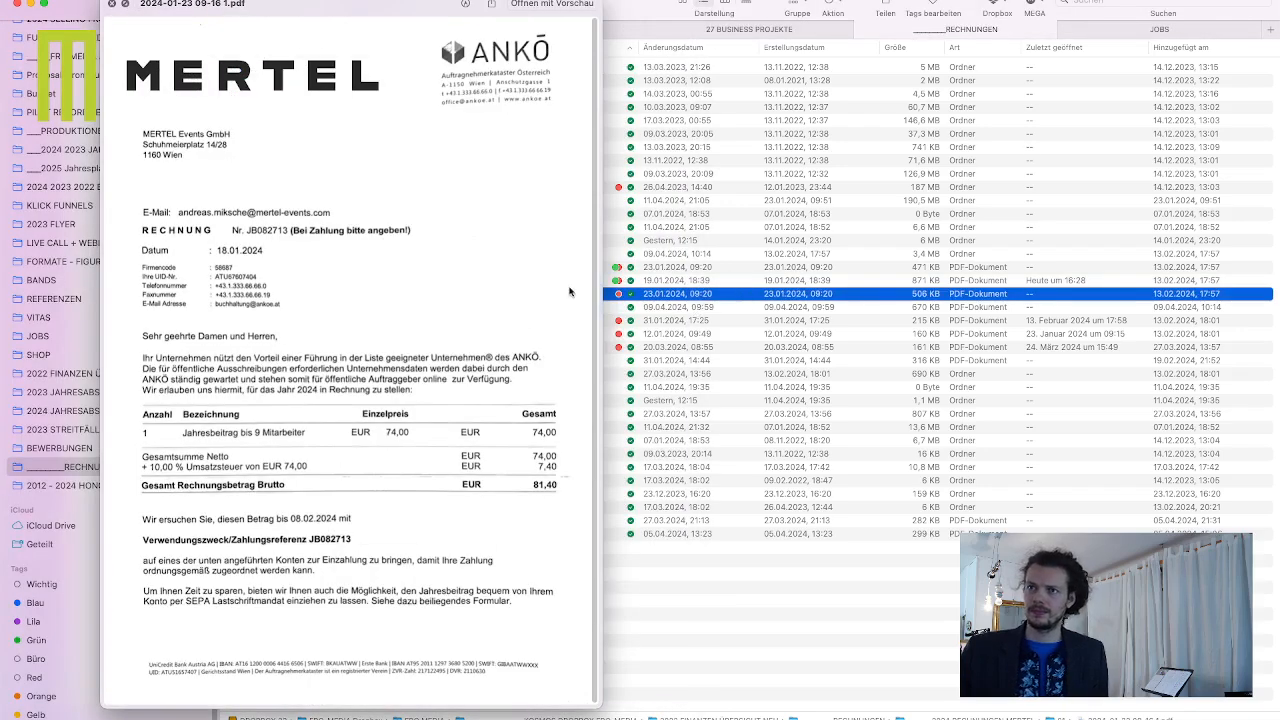
key("space")
left_click(330, 283)
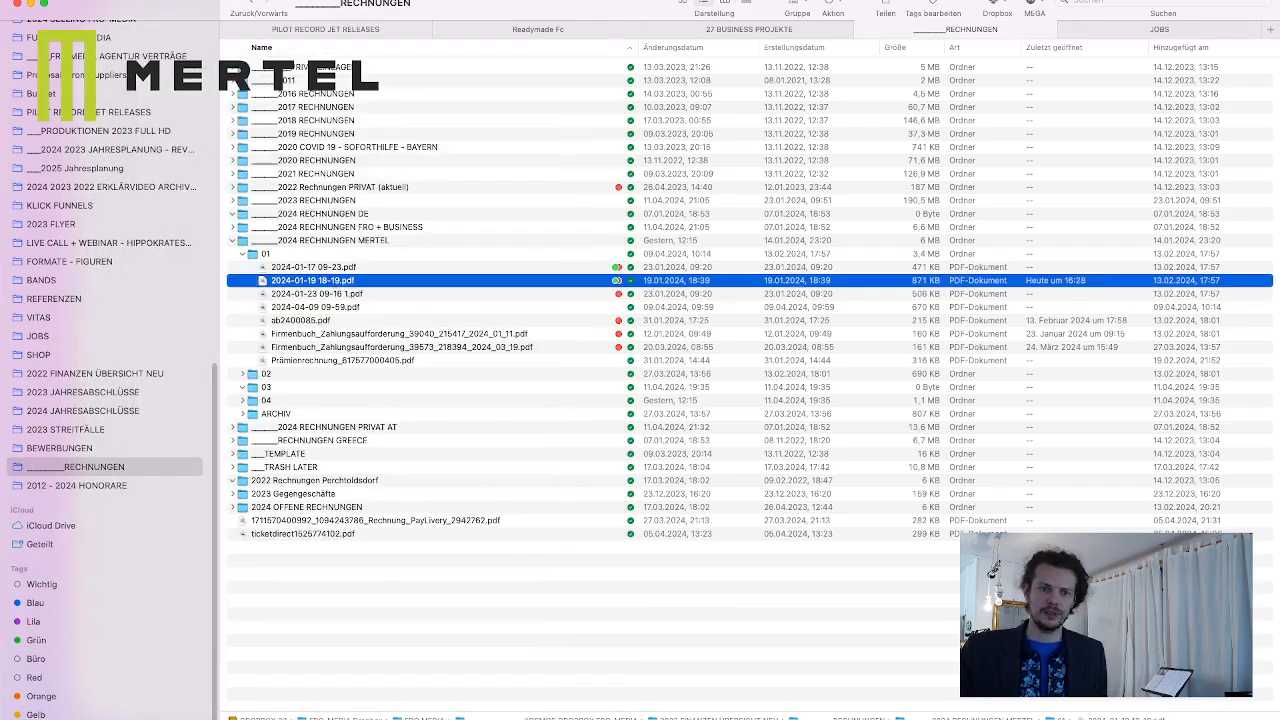
Switch back to Orchestra, review the notary's incoming invoice and set the 178.9 line's VAT rate to 0 %
key("super+Tab")
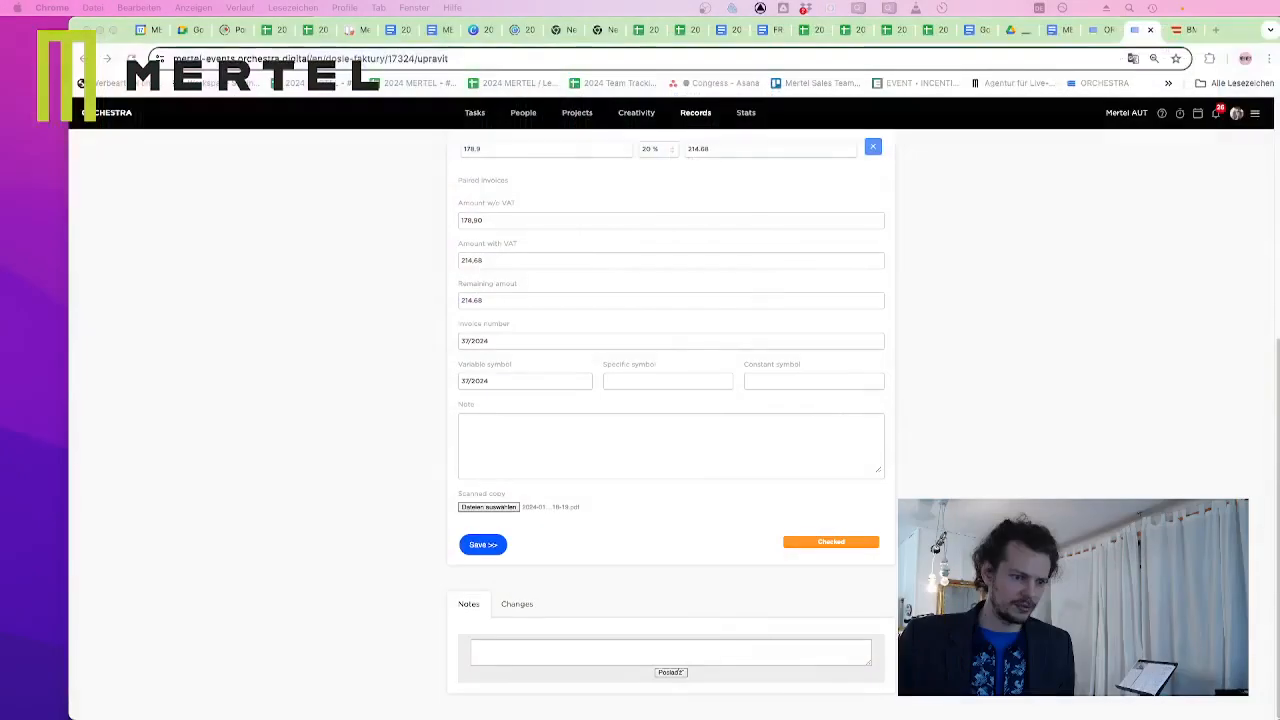
scroll(571, 376, "up", 5)
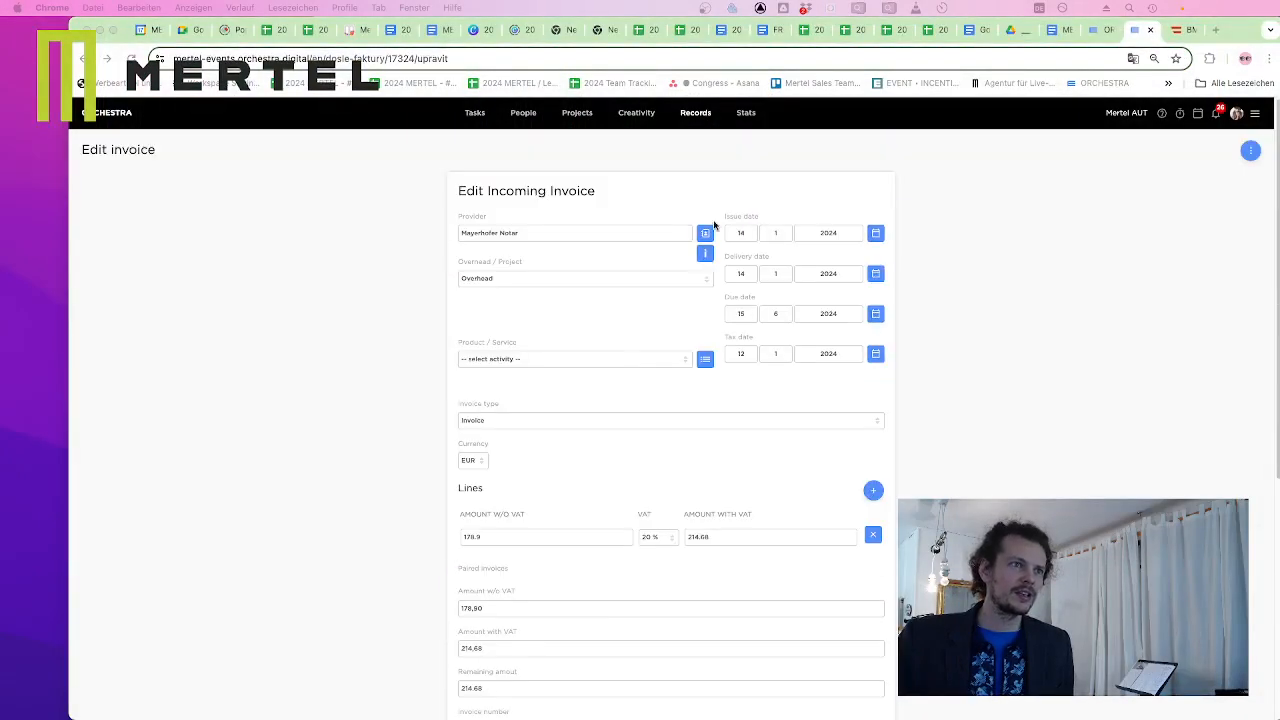
scroll(470, 385, "down", 1)
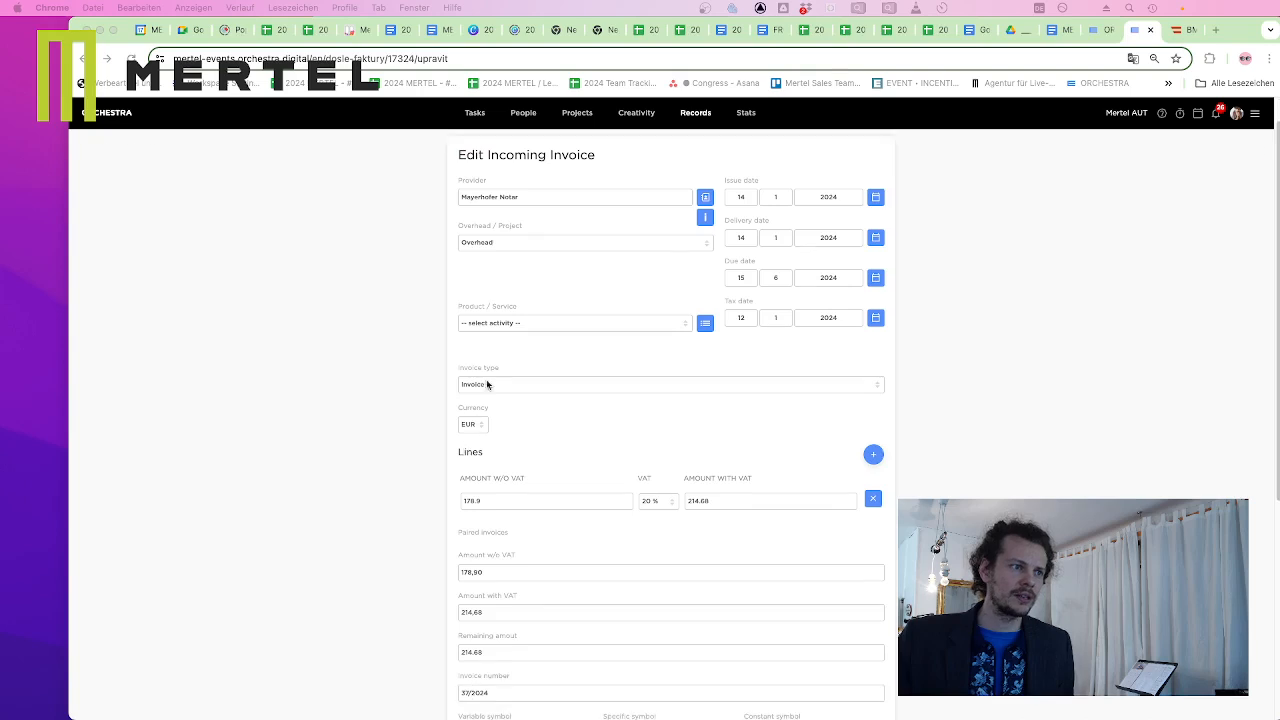
scroll(514, 470, "down", 5)
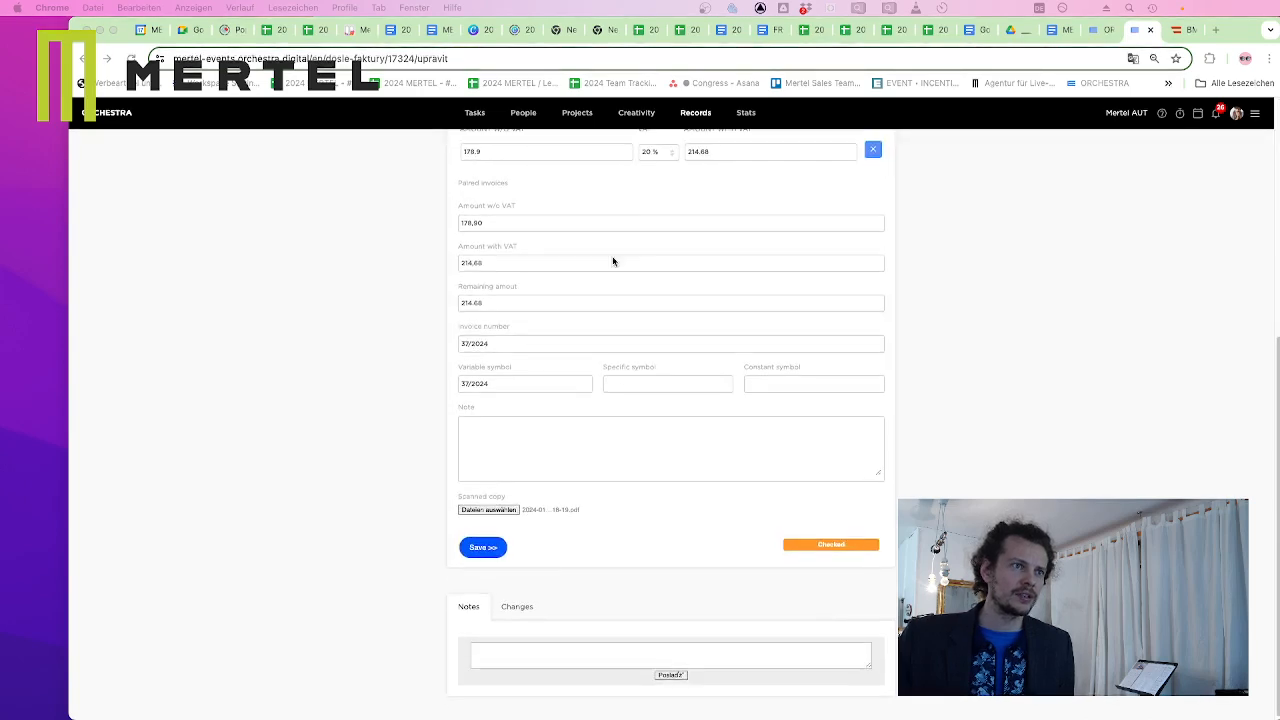
left_click(655, 151)
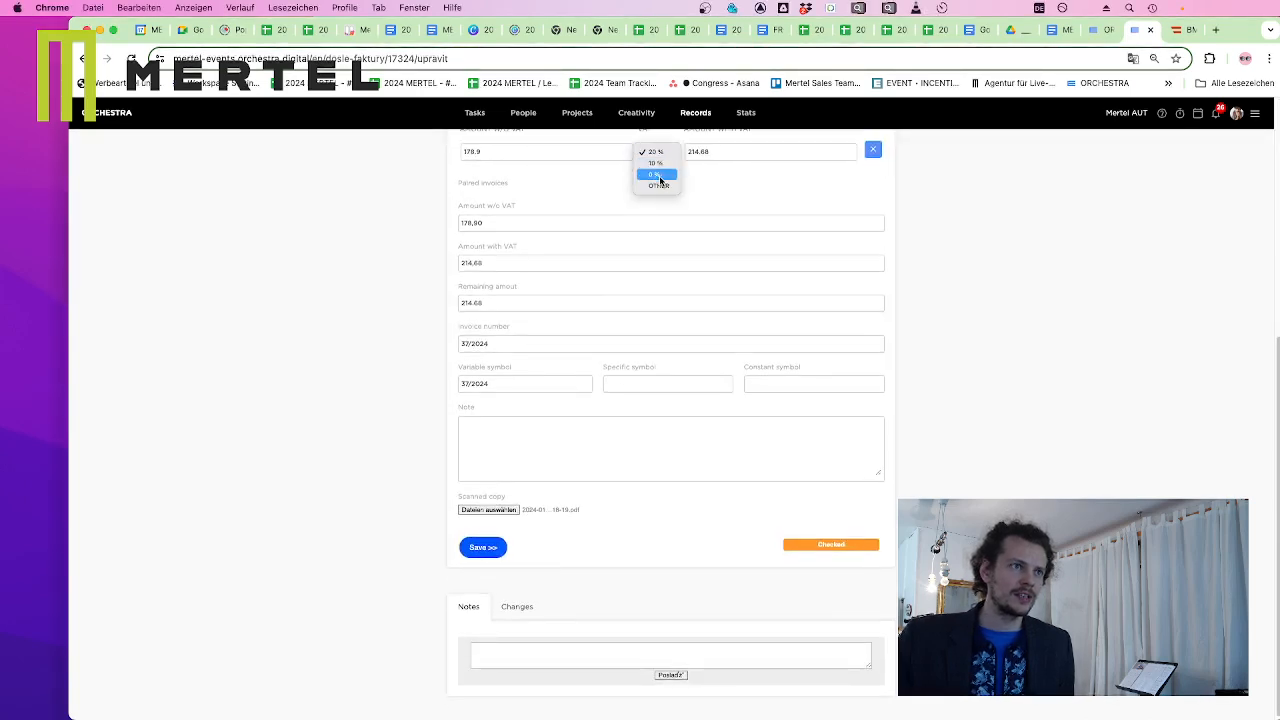
left_click(669, 187)
Mark the notary's incoming invoice as checked and review its dates, line amounts and assignment status
left_click(822, 544)
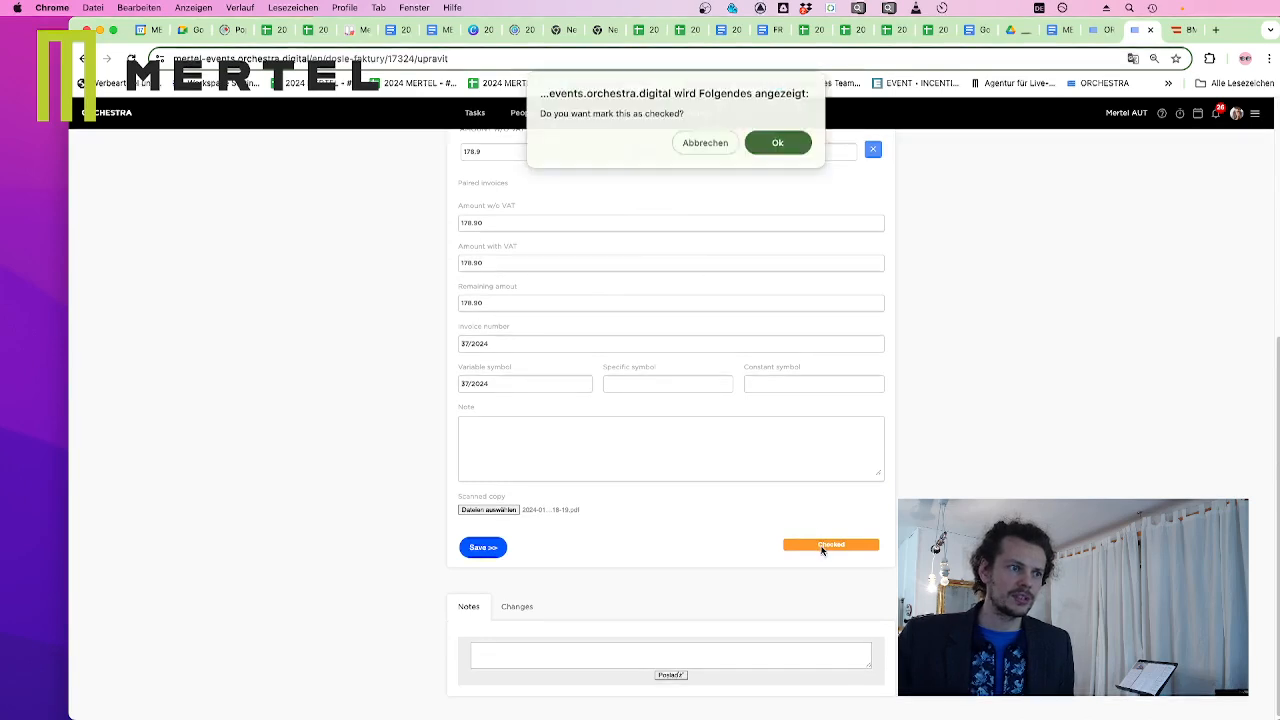
left_click(784, 137)
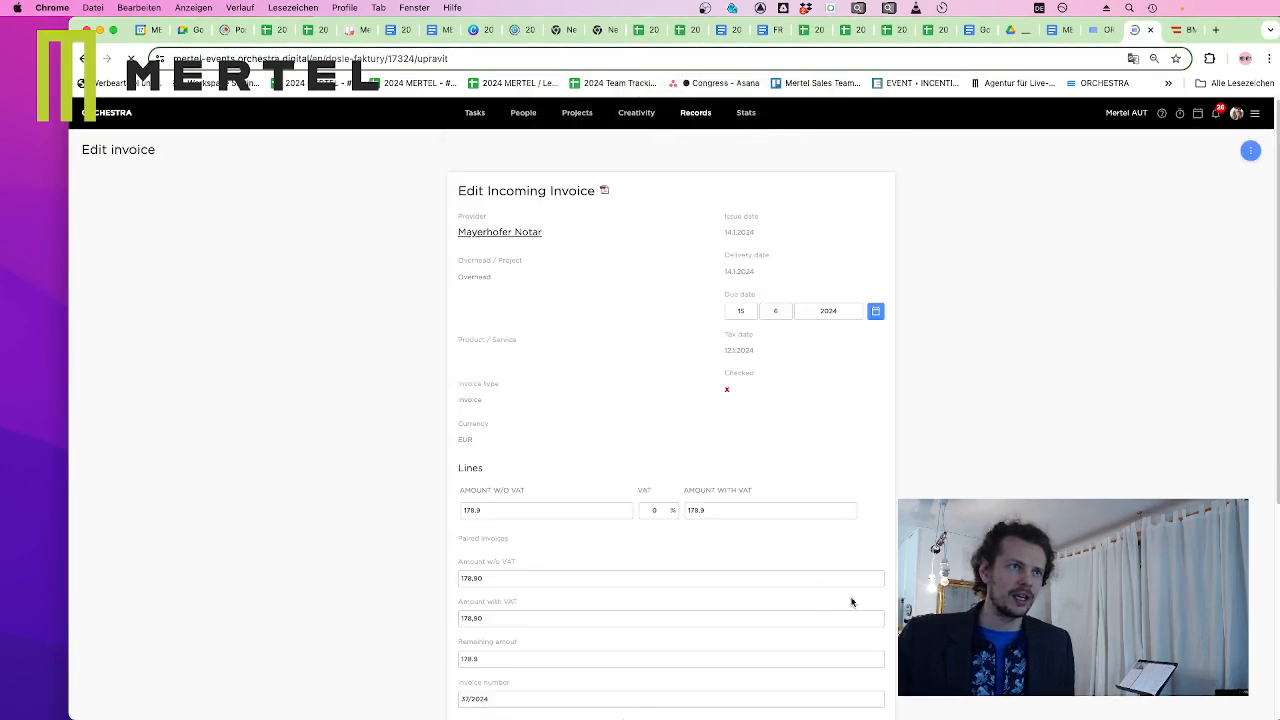
scroll(836, 480, "down", 5)
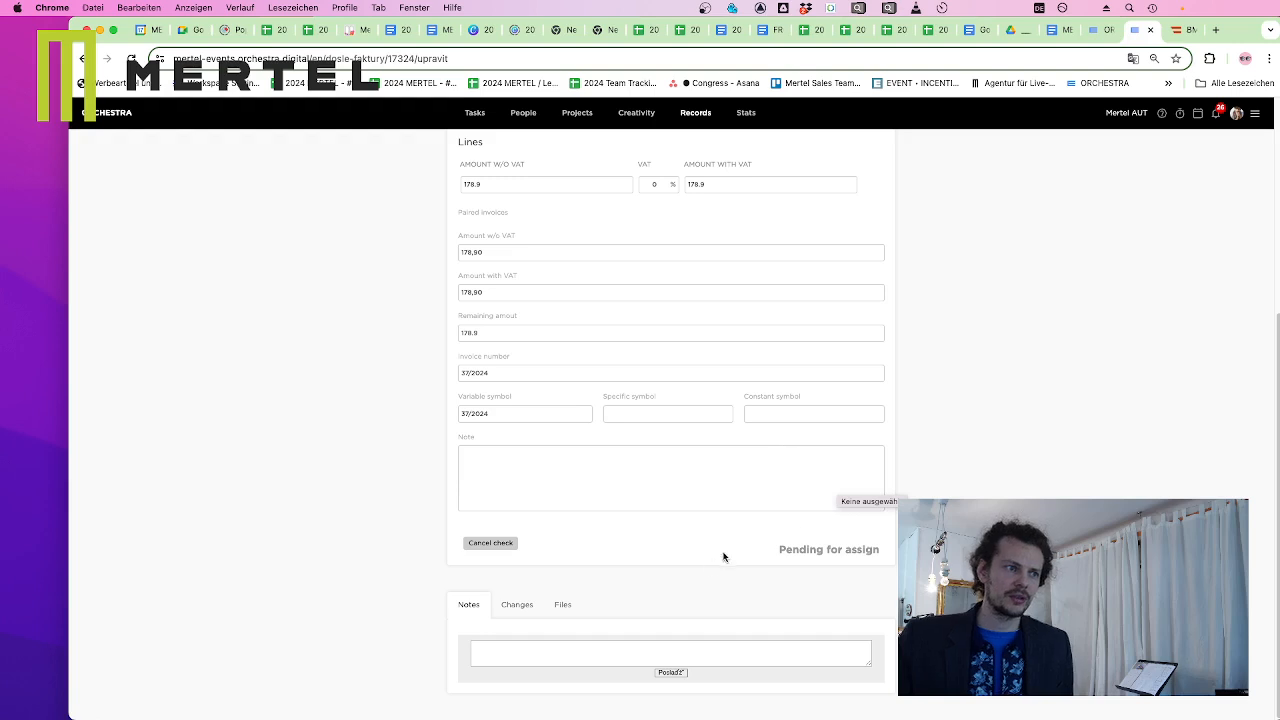
scroll(662, 488, "up", 2)
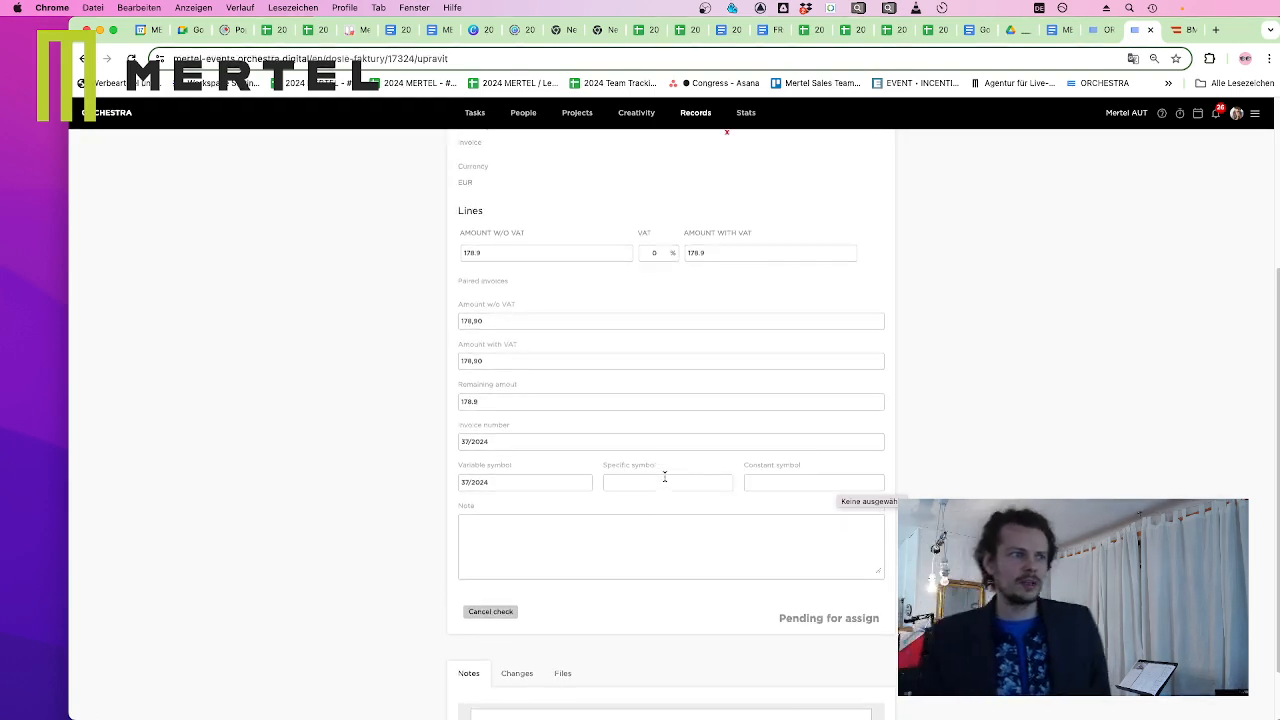
scroll(774, 286, "up", 5)
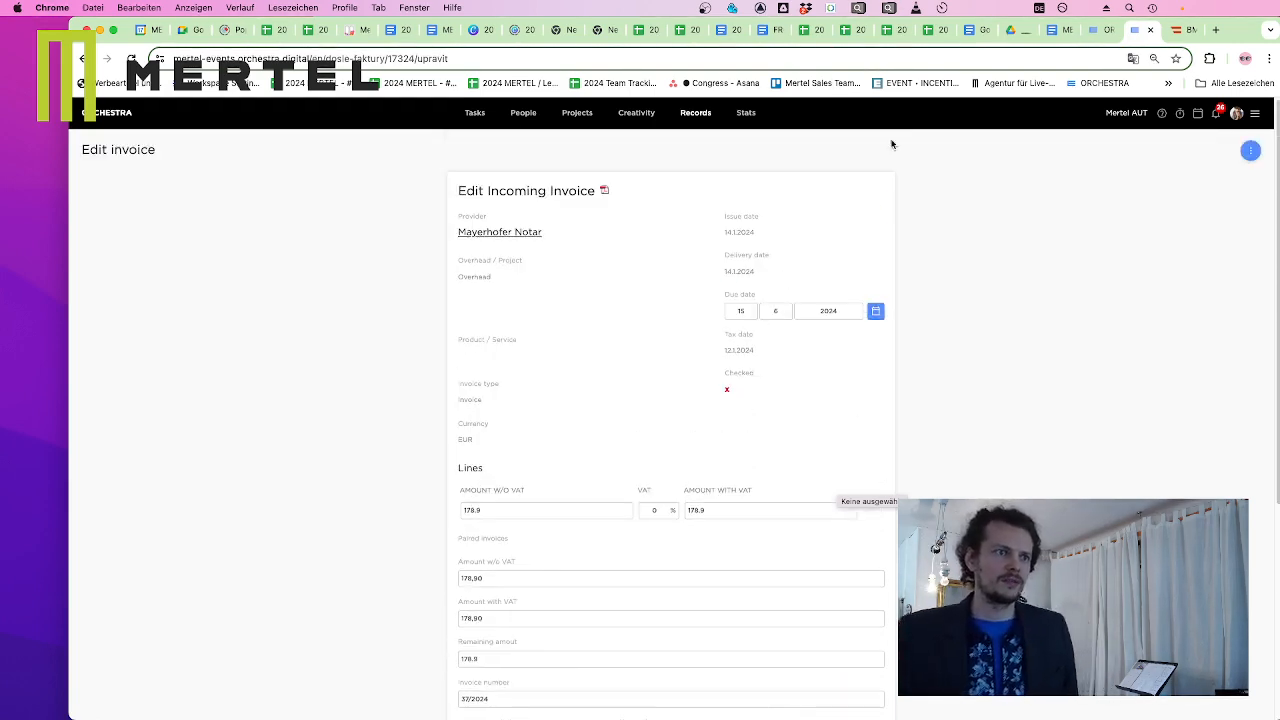
scroll(669, 403, "down", 6)
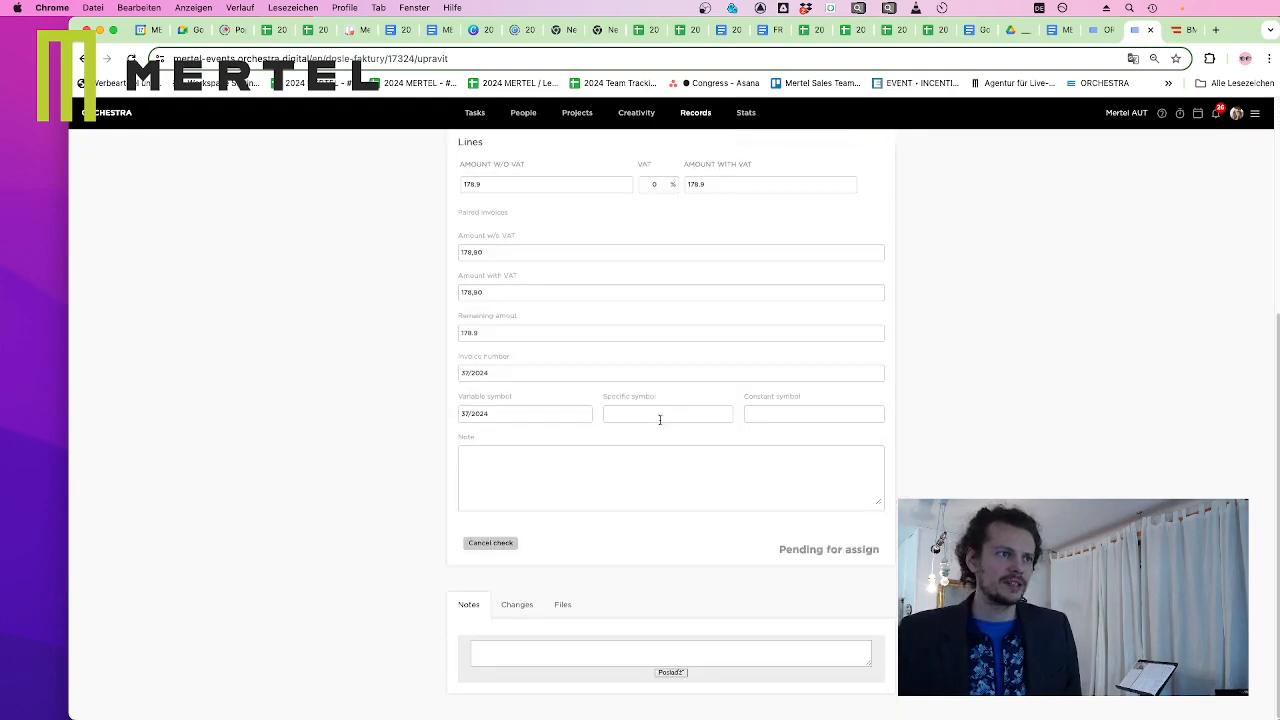
scroll(772, 660, "up", 6)
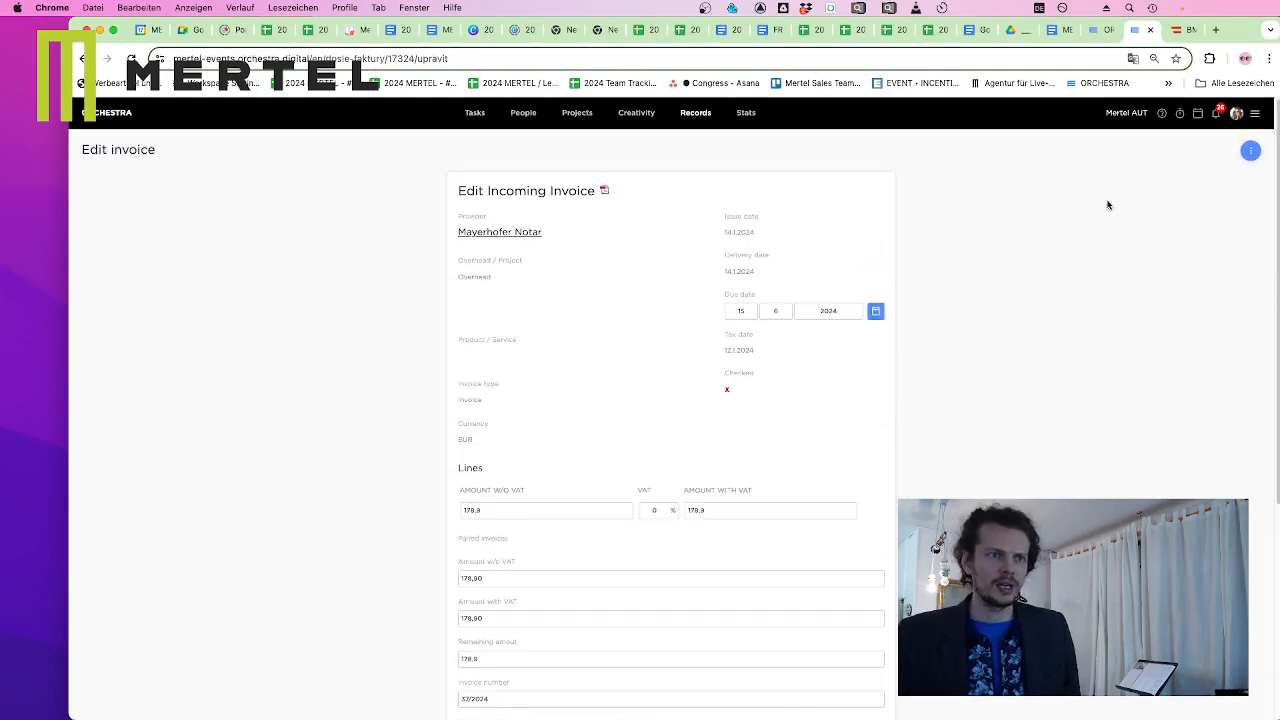
Open the incoming invoices list and examine the druck & medien WERK order PDF through its second page
left_click(699, 124)
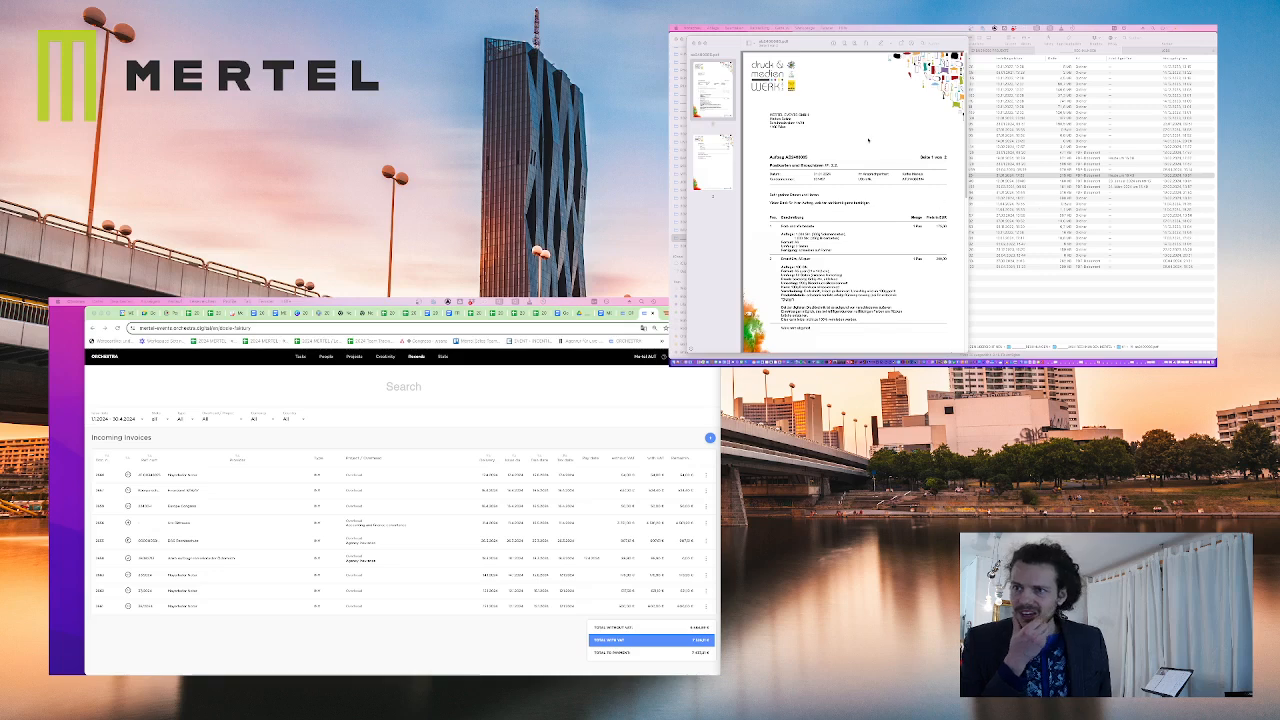
scroll(830, 184, "down", 5)
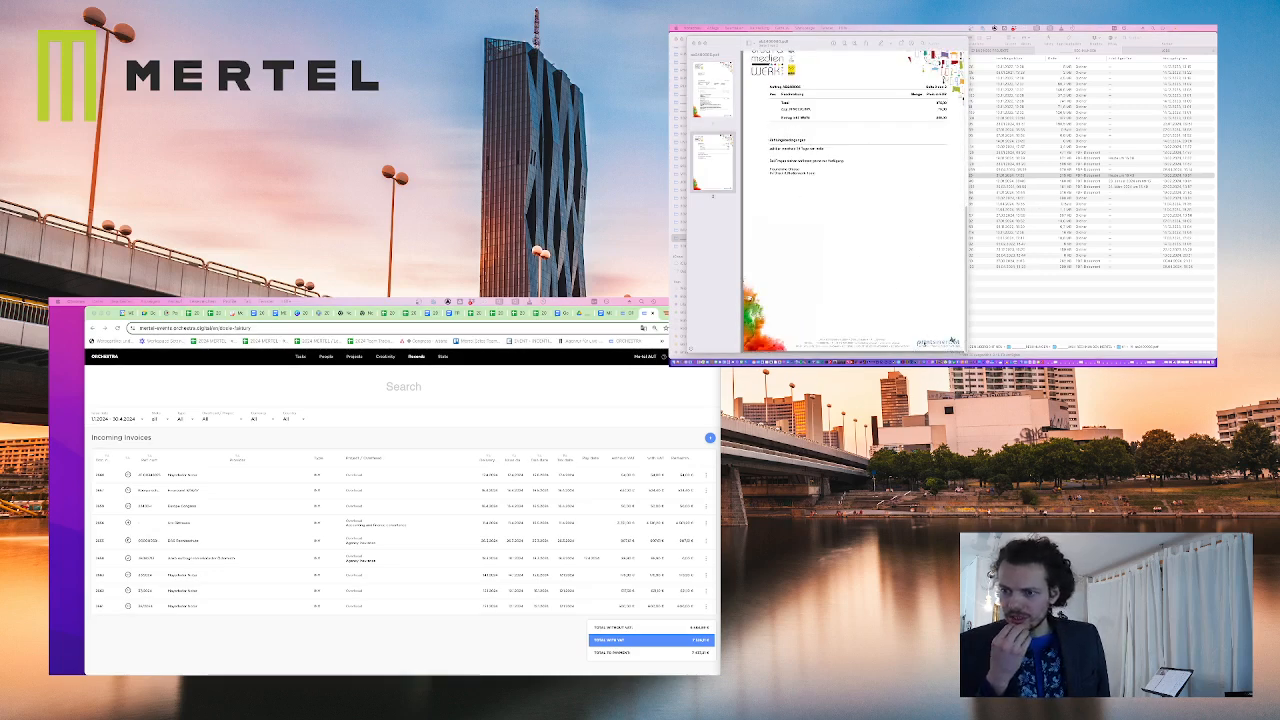
Copy the supplier's company name from the footer of the order PDF's second page and switch to Orchestra's provider search for the notary's name
left_click(834, 341)
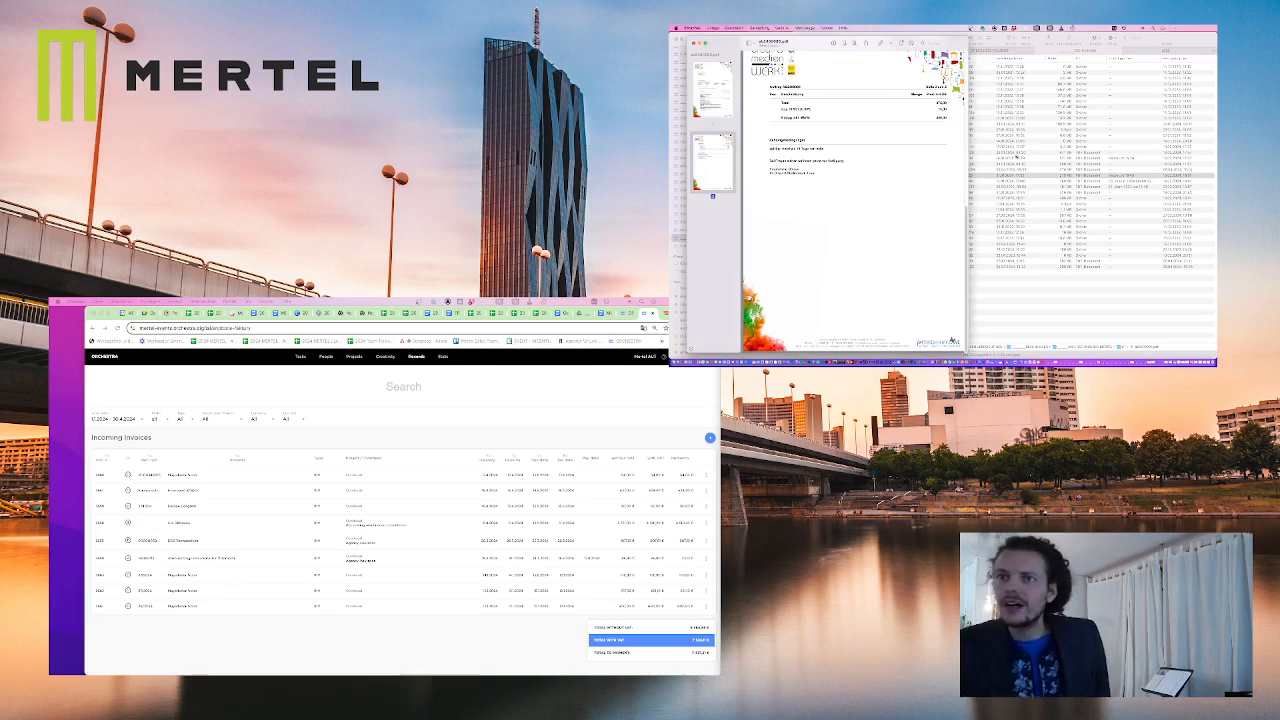
key("super+Tab")
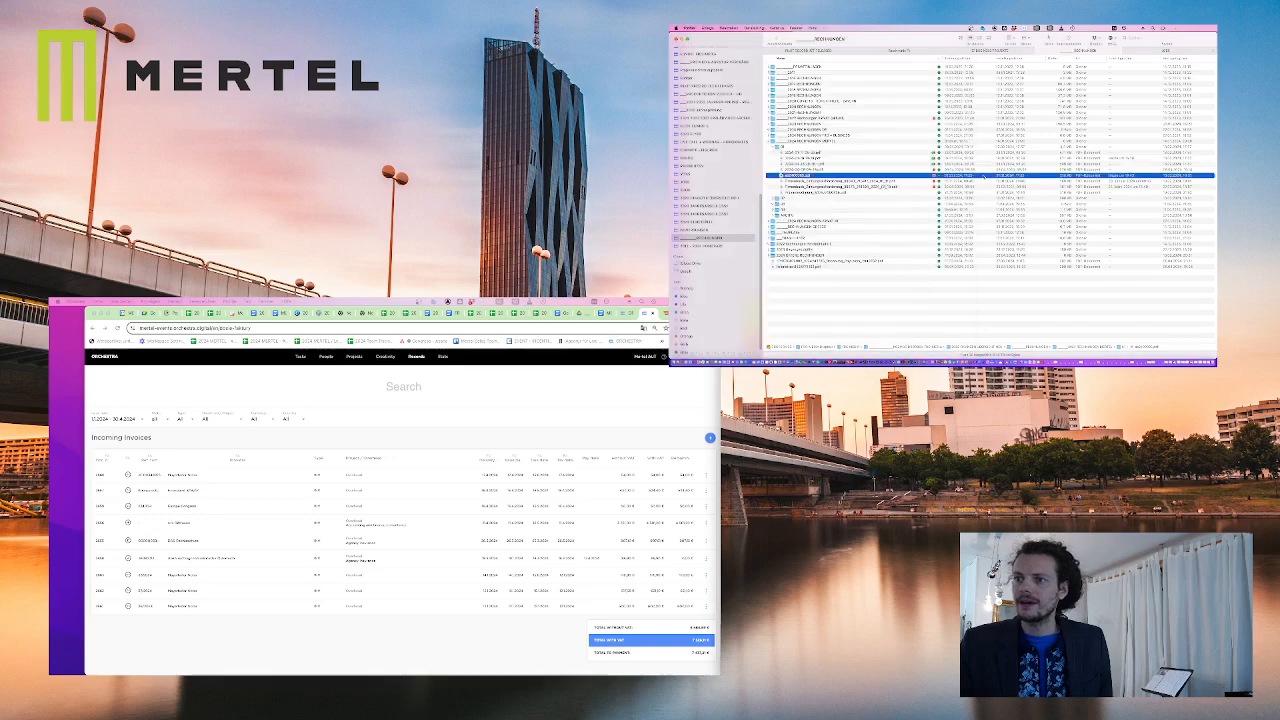
key("super+Tab")
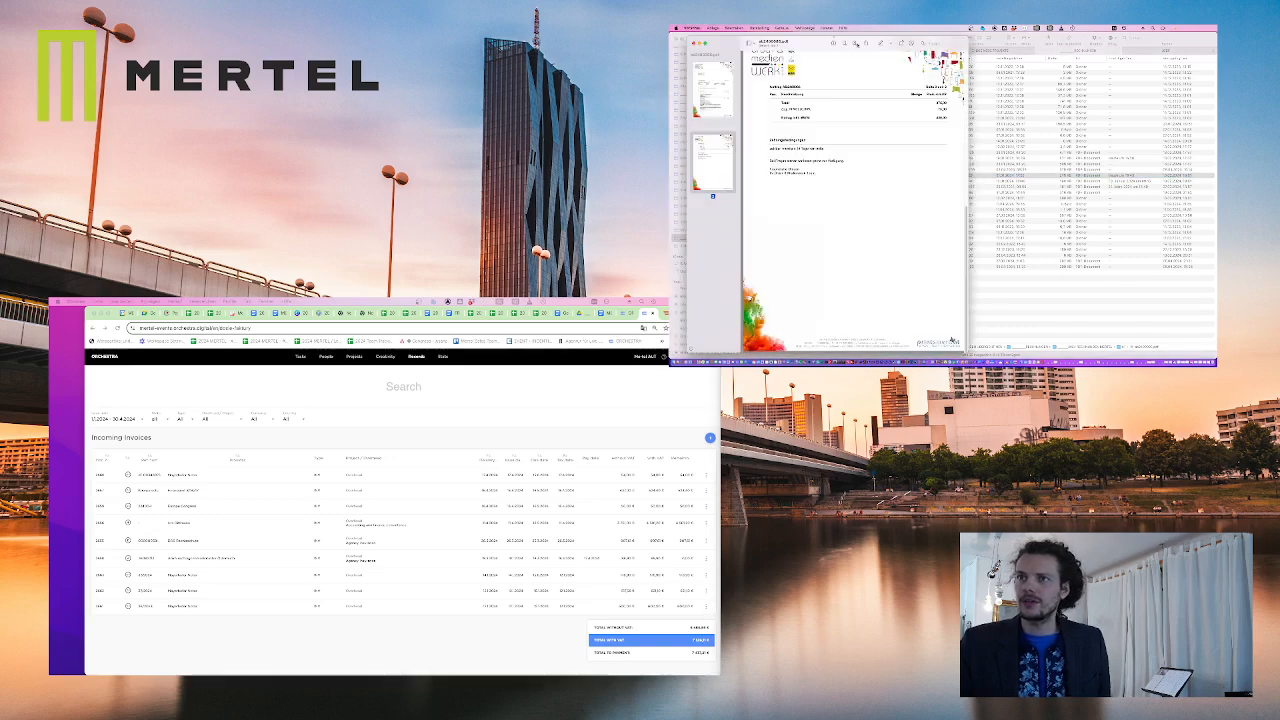
left_click(854, 44)
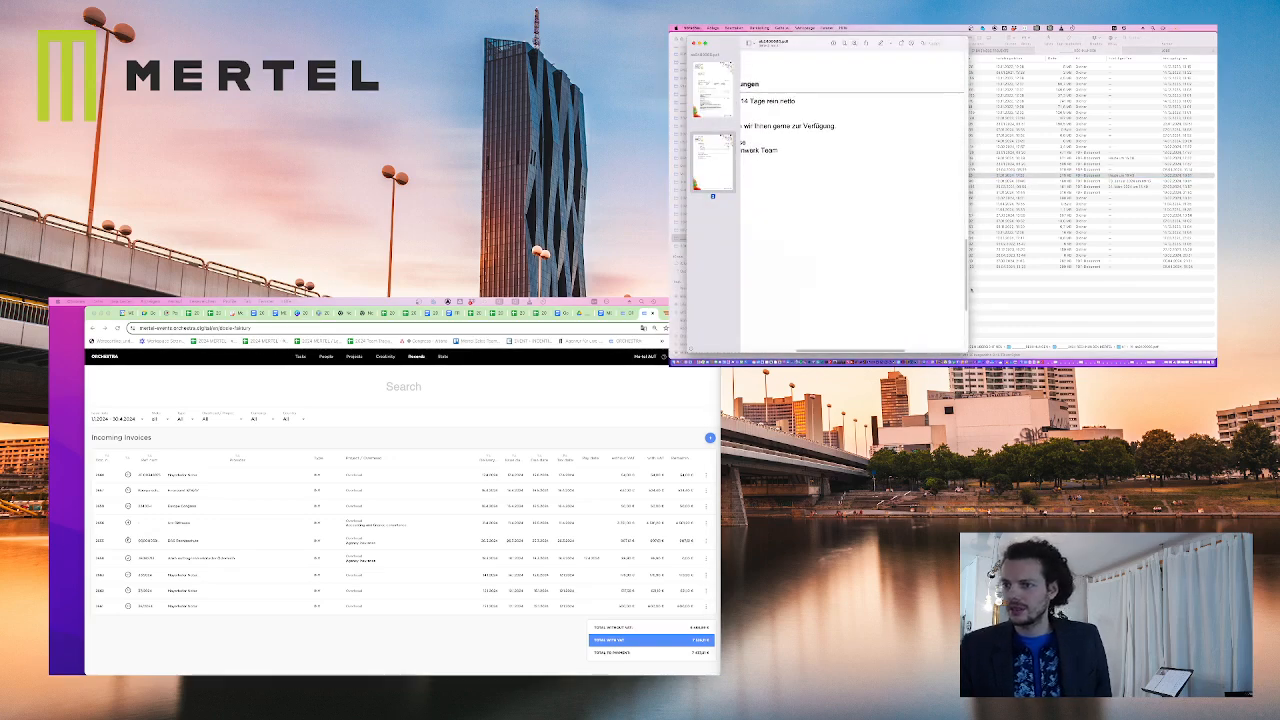
scroll(850, 220, "down", 5)
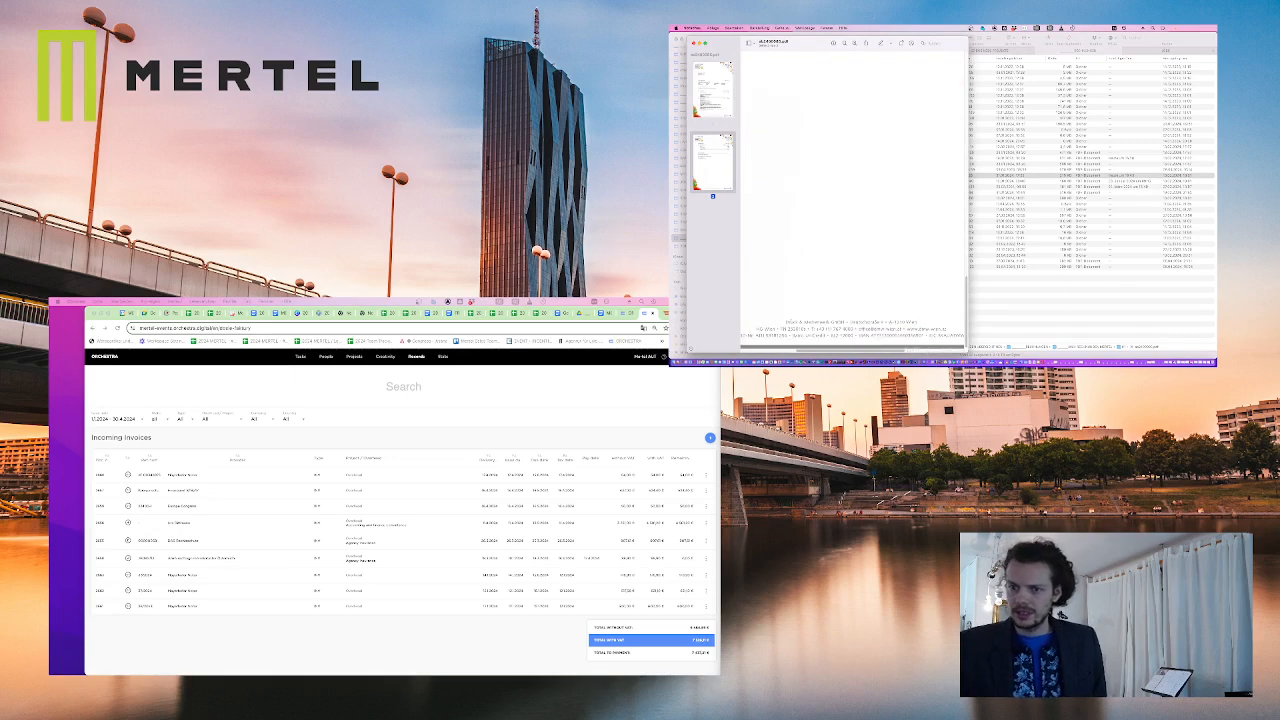
left_click_drag(785, 321, 844, 322)
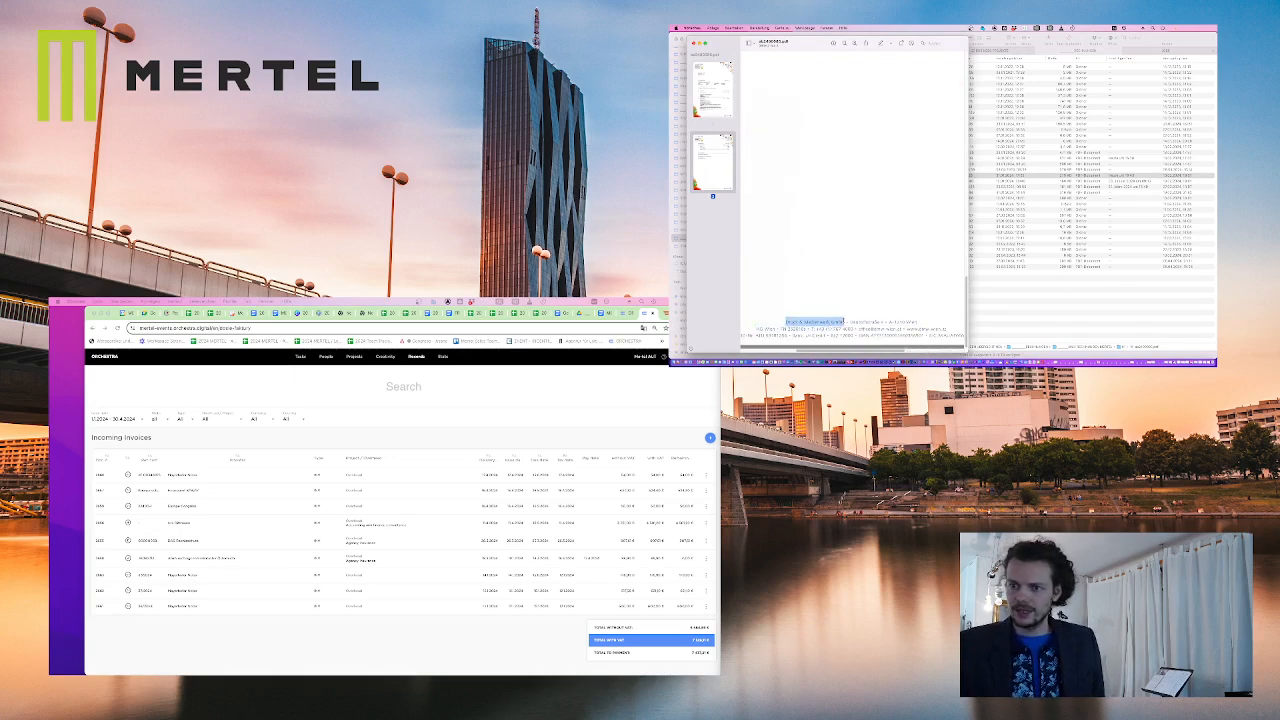
key("super+c")
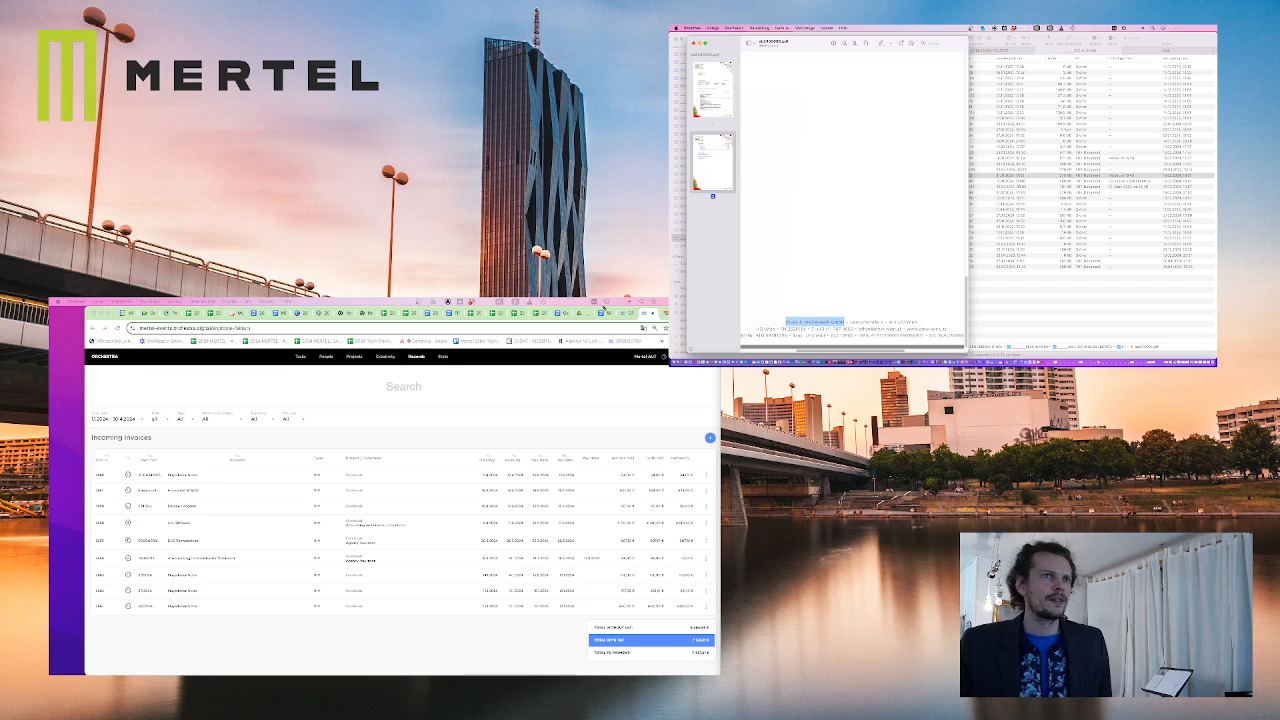
left_click(277, 376)
type("mayerhofer")
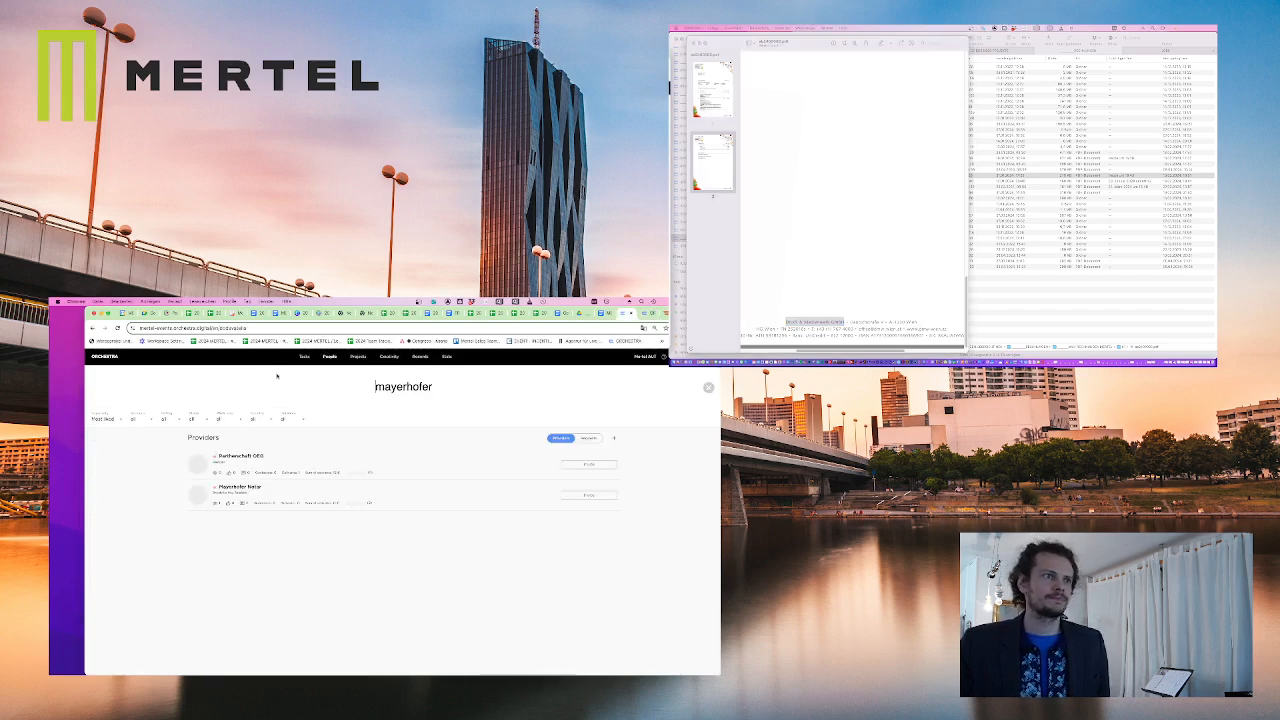
left_click(613, 439)
left_click(404, 390)
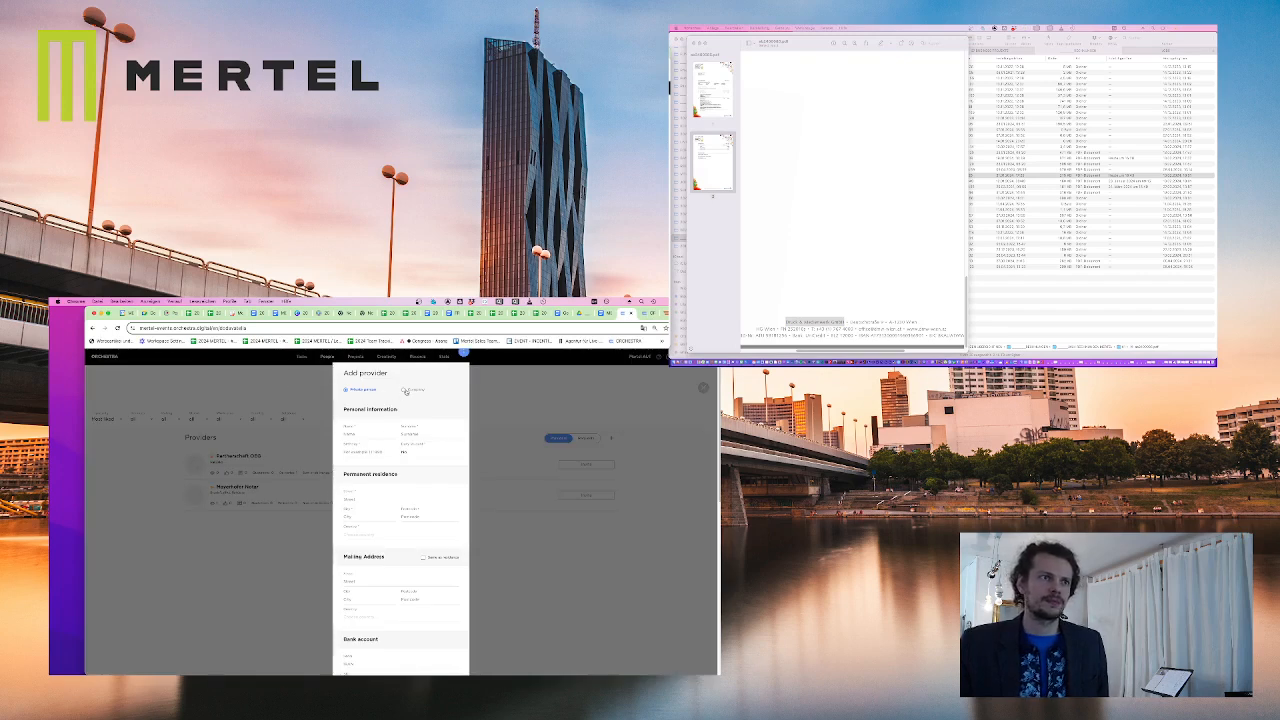
key("super+v")
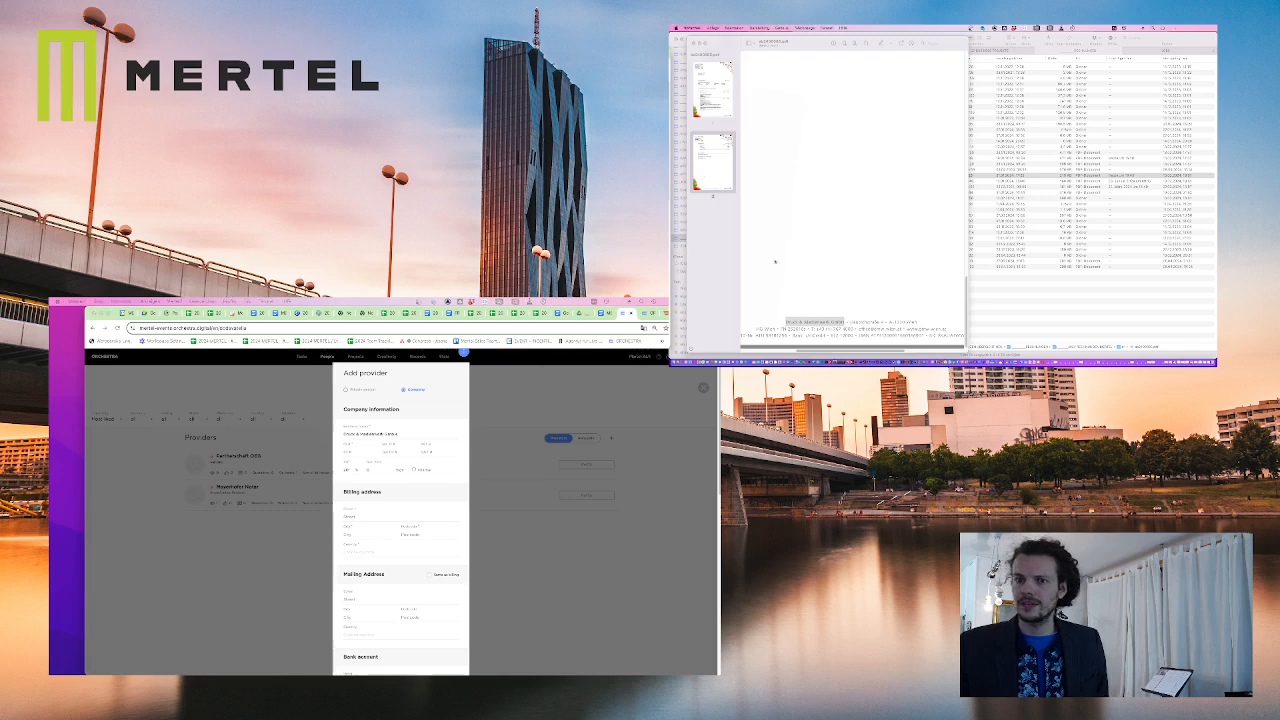
left_click(846, 312)
left_click_drag(850, 322, 918, 322)
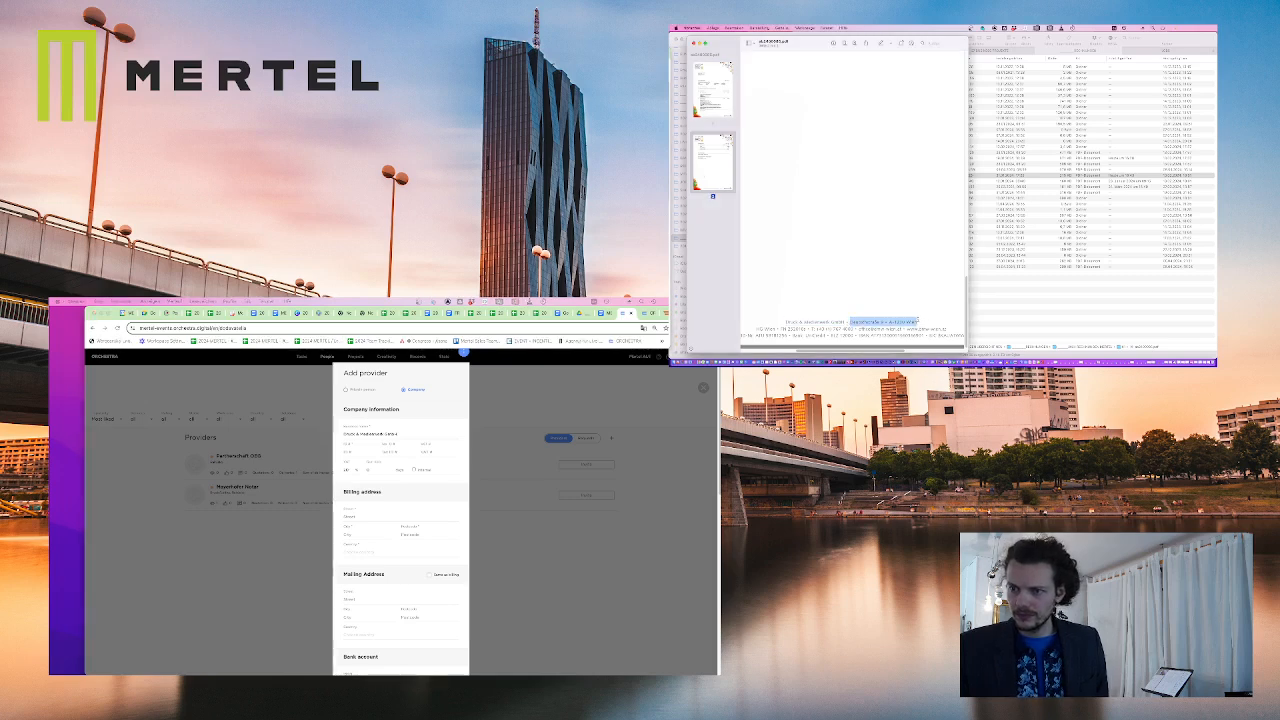
left_click(380, 516)
key("super+v")
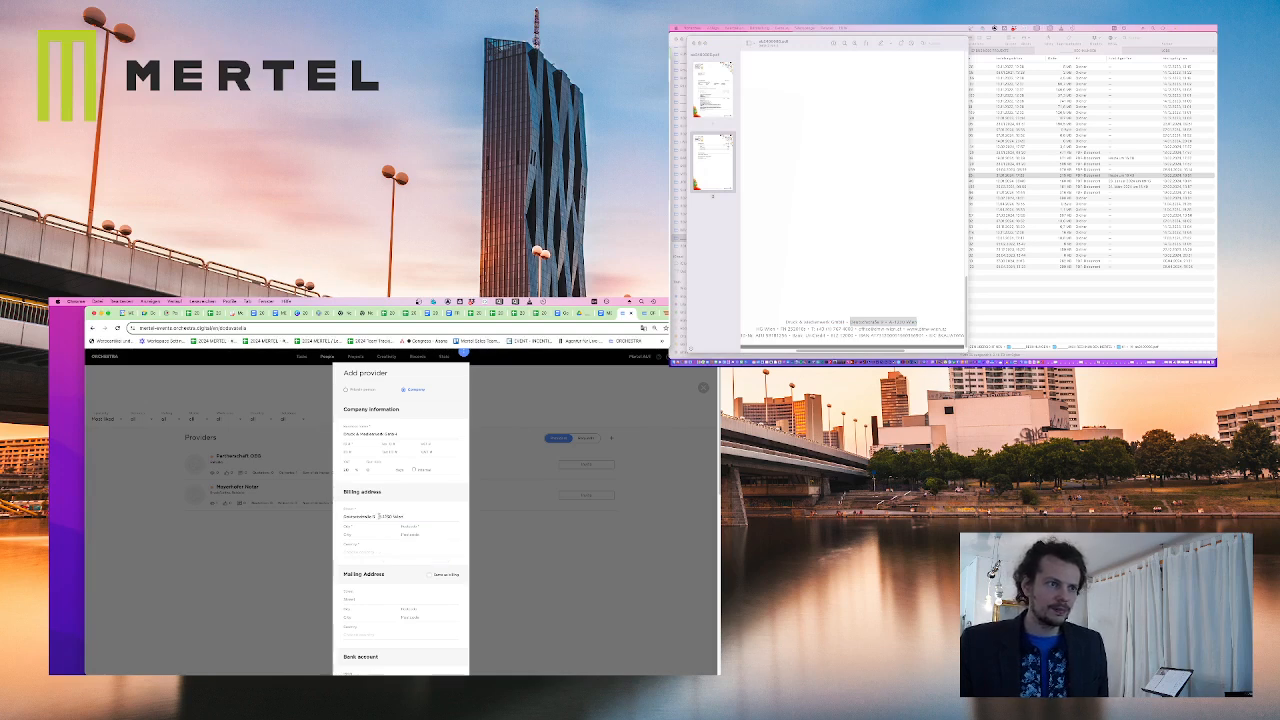
left_click_drag(378, 516, 408, 517)
key("BackSpace")
left_click(381, 533)
type("1120 Wien")
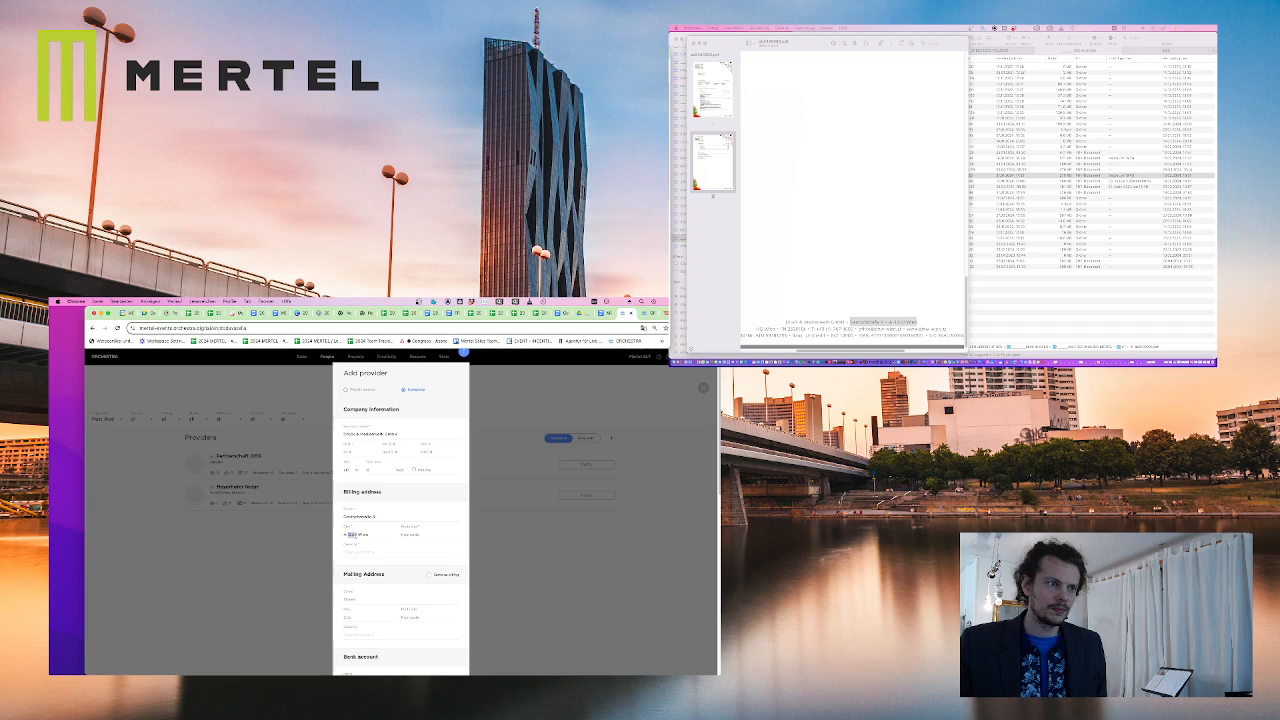
key("Escape")
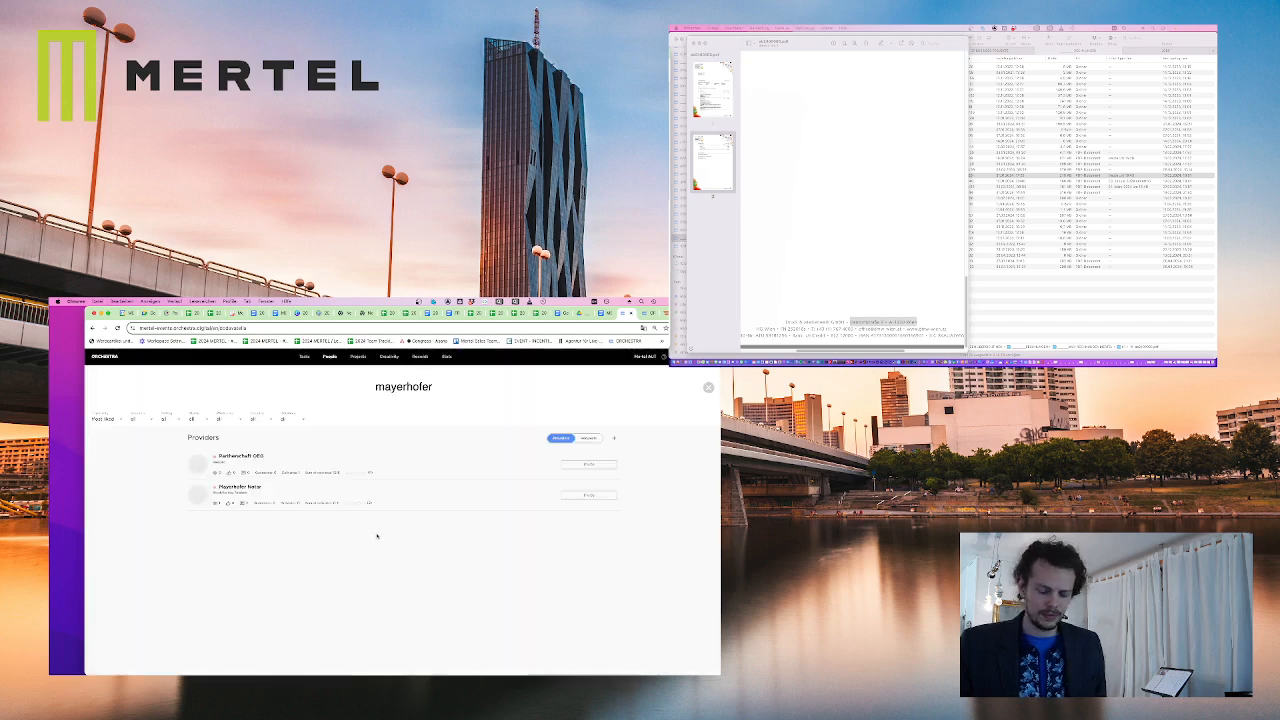
Start adding a company provider and paste the supplier's postcode and city into the billing address
left_click(614, 438)
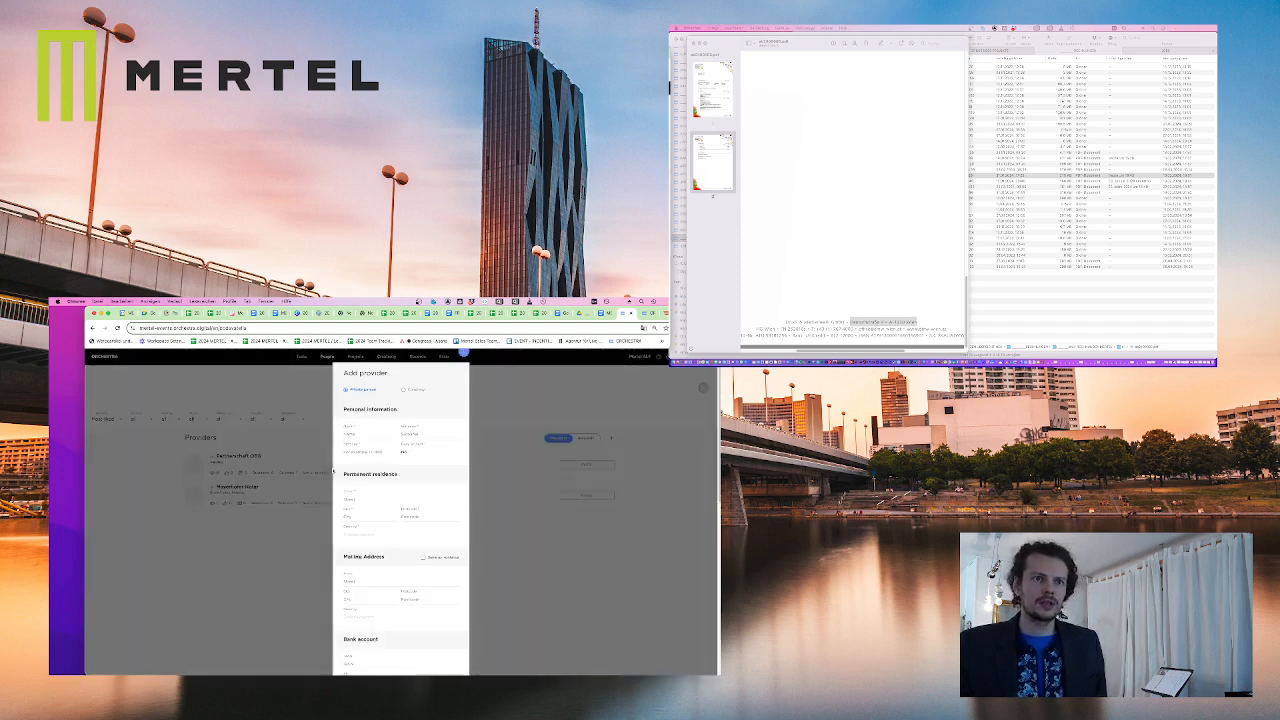
left_click(404, 390)
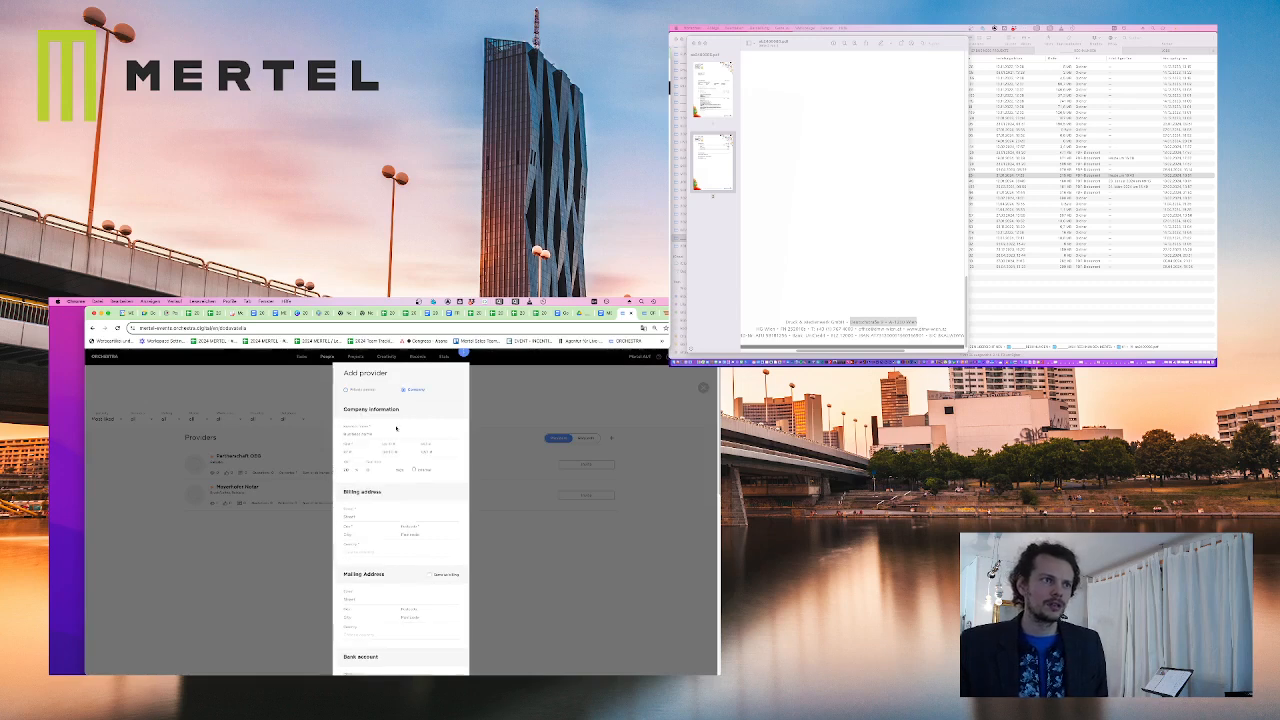
left_click(348, 516)
key("super+v")
left_click(419, 535)
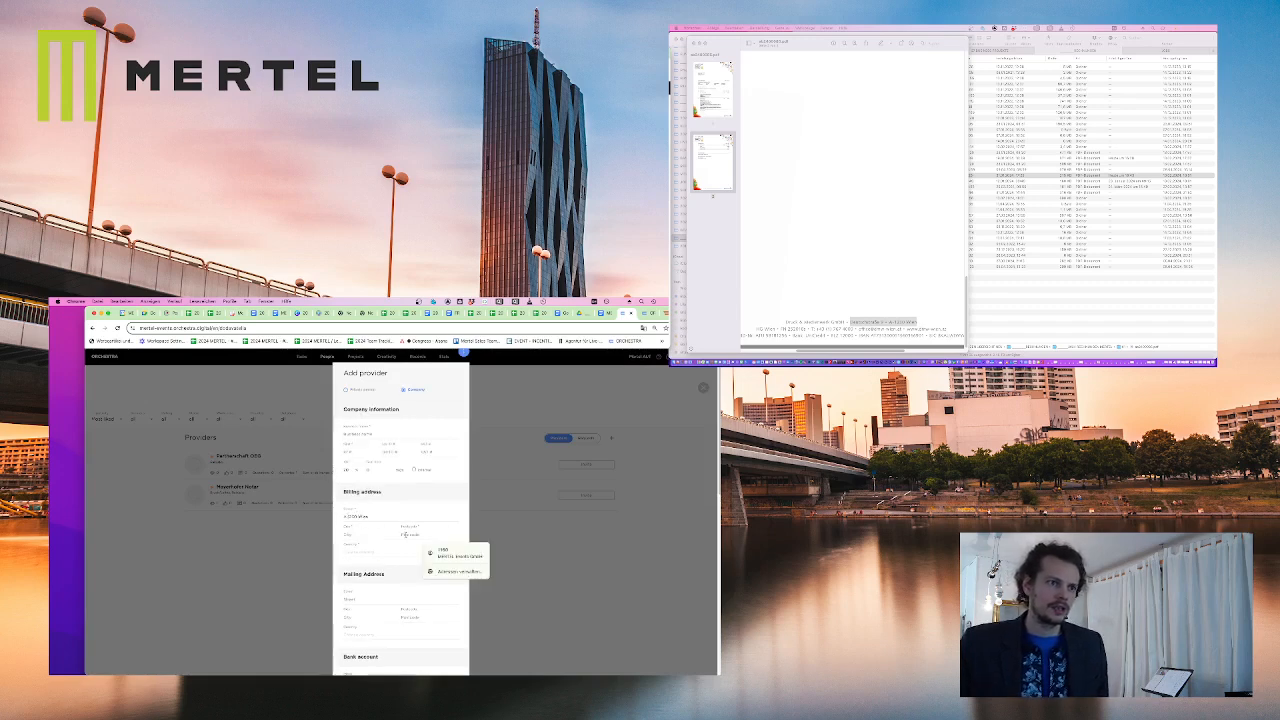
key("super+v")
Reduce the pasted billing postcode entry to the postcode alone and move Wien into the city field
left_click(405, 535)
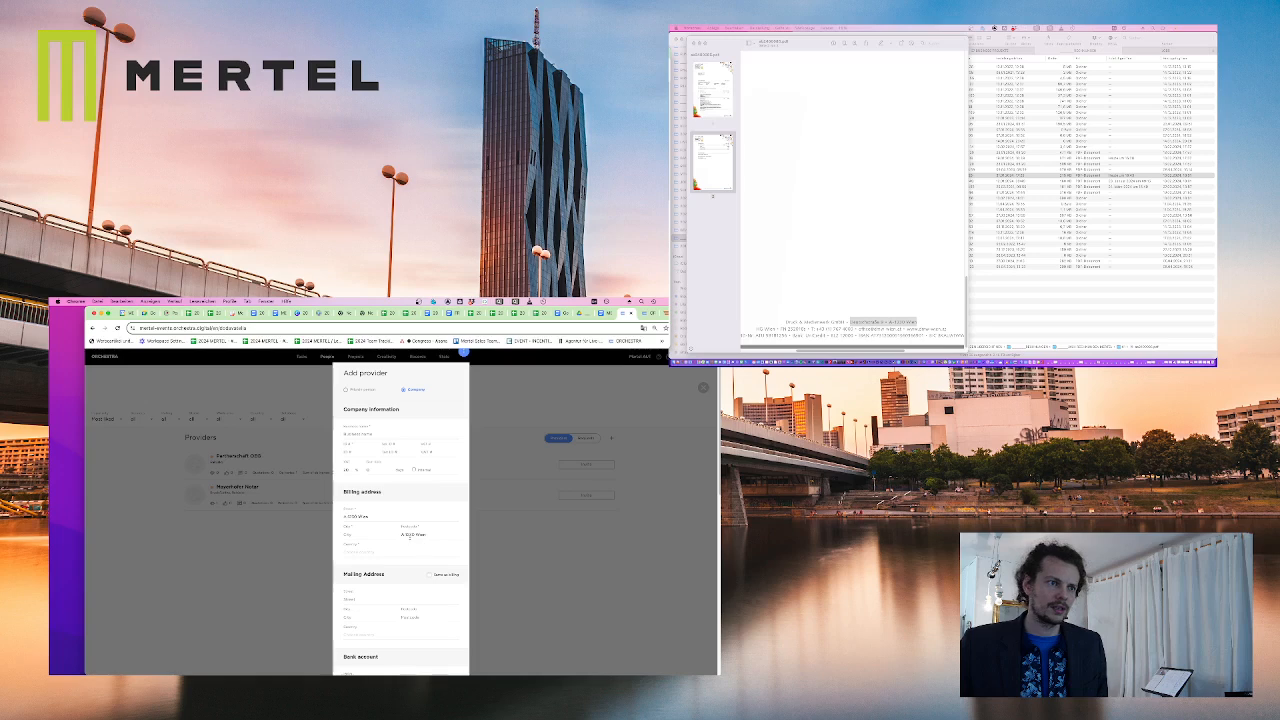
key("BackSpace")
key("BackSpace")
double_click(418, 534)
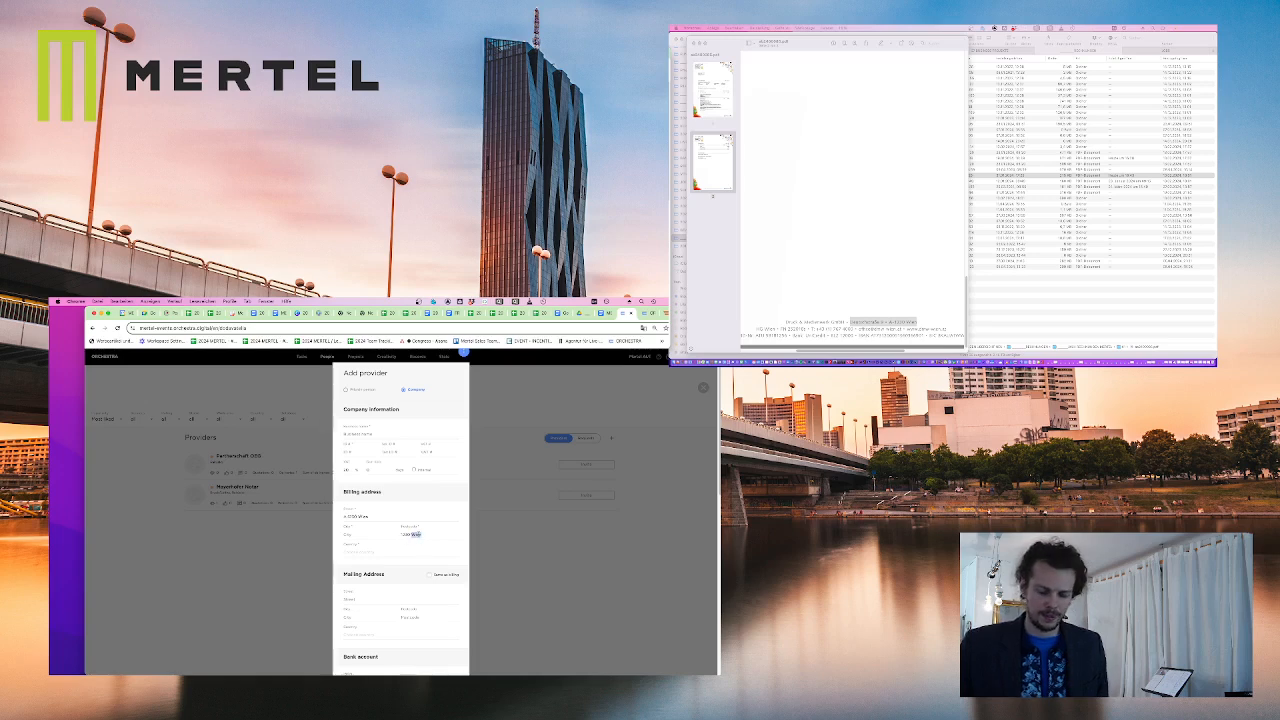
key("super+x")
left_click(356, 536)
key("super+v")
Replace the billing street entry with the address from the PDF footer, trimmed to the supplier's street and house number
left_click_drag(369, 517, 341, 517)
key("BackSpace")
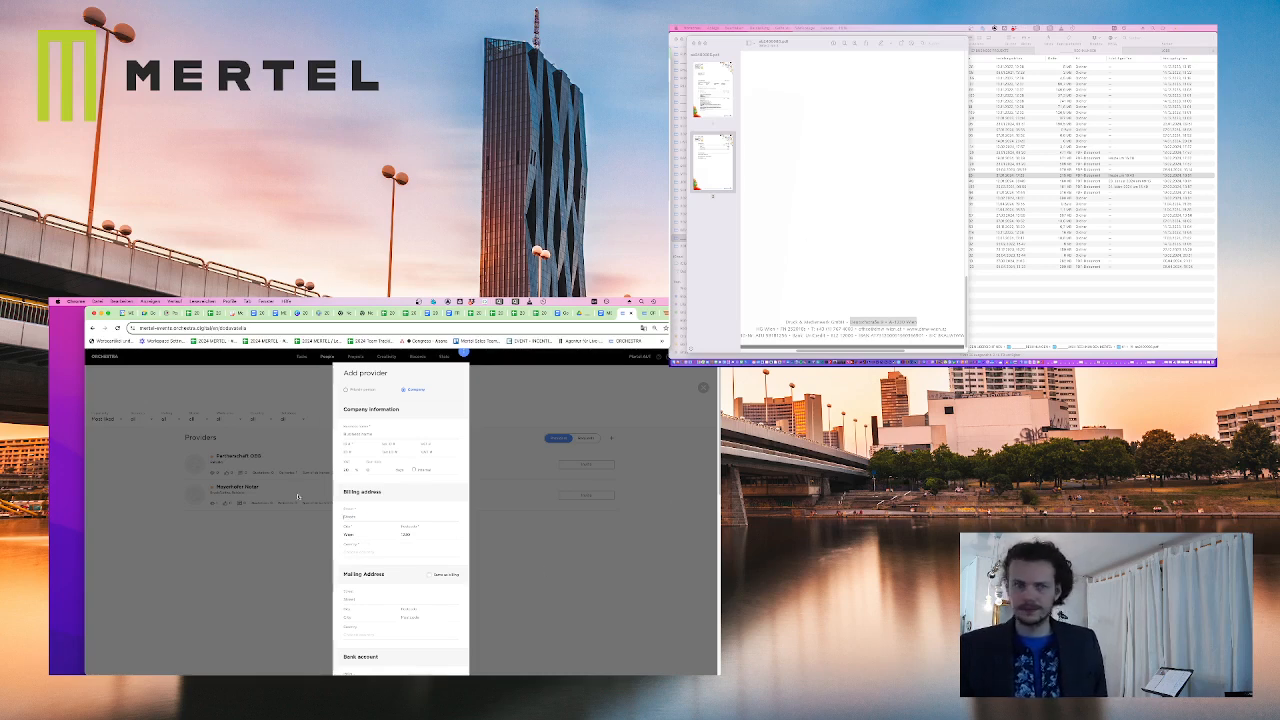
left_click(355, 515)
left_click(416, 536)
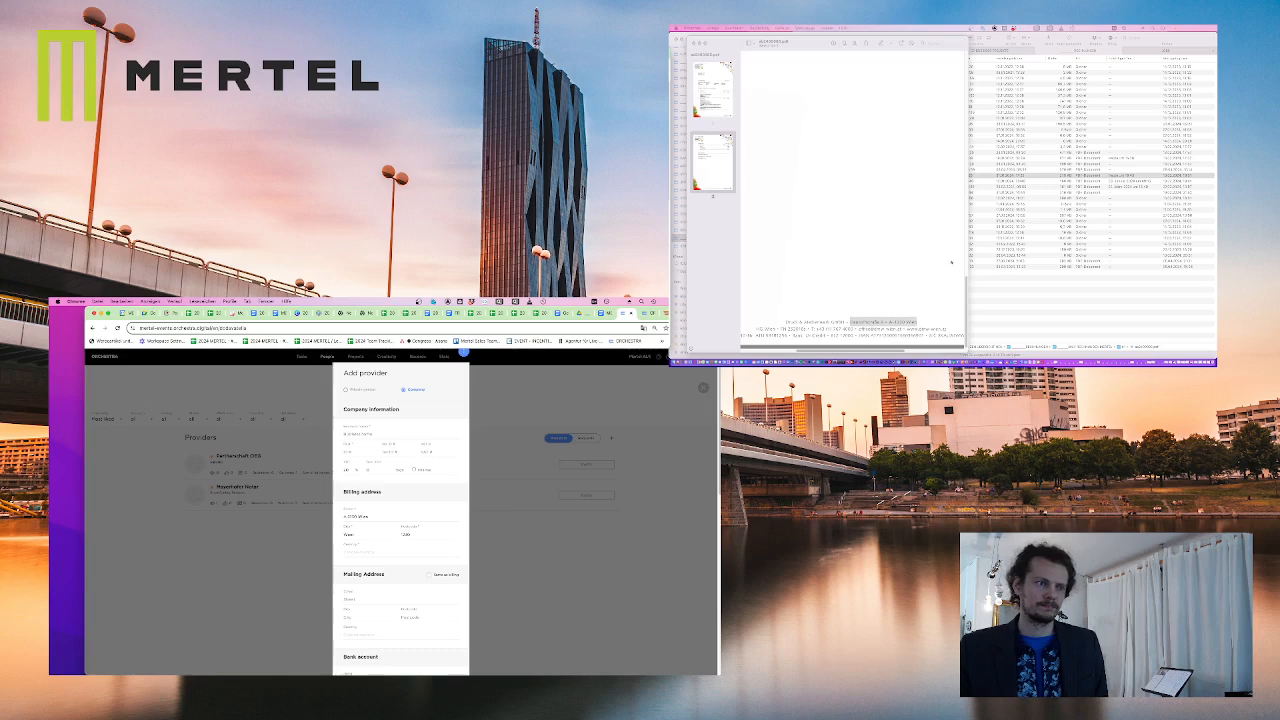
left_click(713, 162)
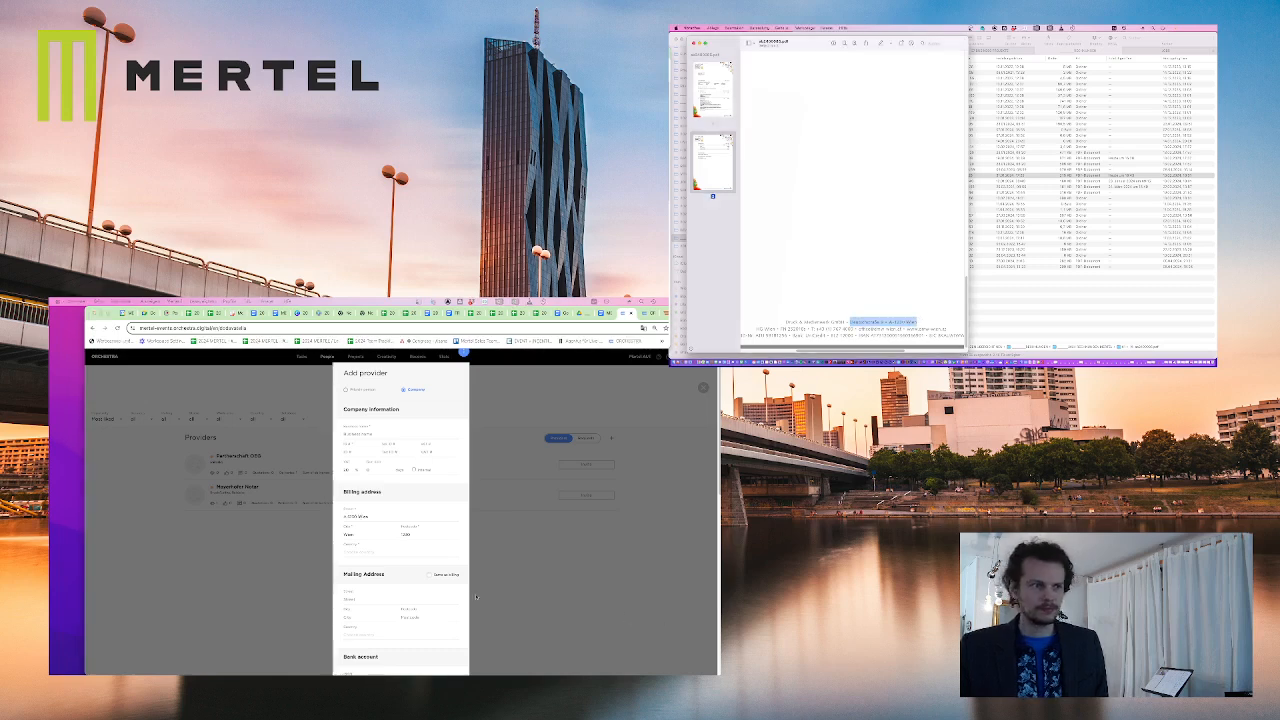
left_click(359, 521)
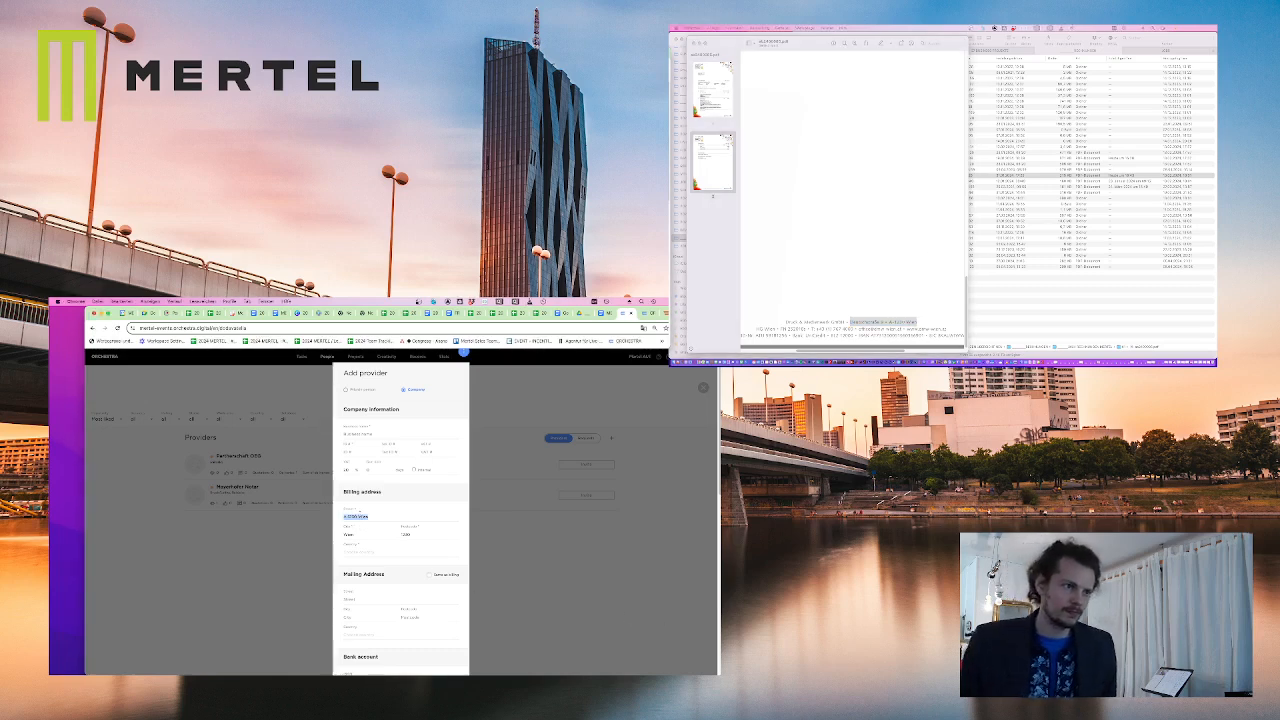
key("super+v")
key("BackSpace")
key("BackSpace")
key("BackSpace")
key("BackSpace")
key("BackSpace")
key("BackSpace")
key("BackSpace")
key("BackSpace")
key("BackSpace")
key("BackSpace")
key("BackSpace")
key("BackSpace")
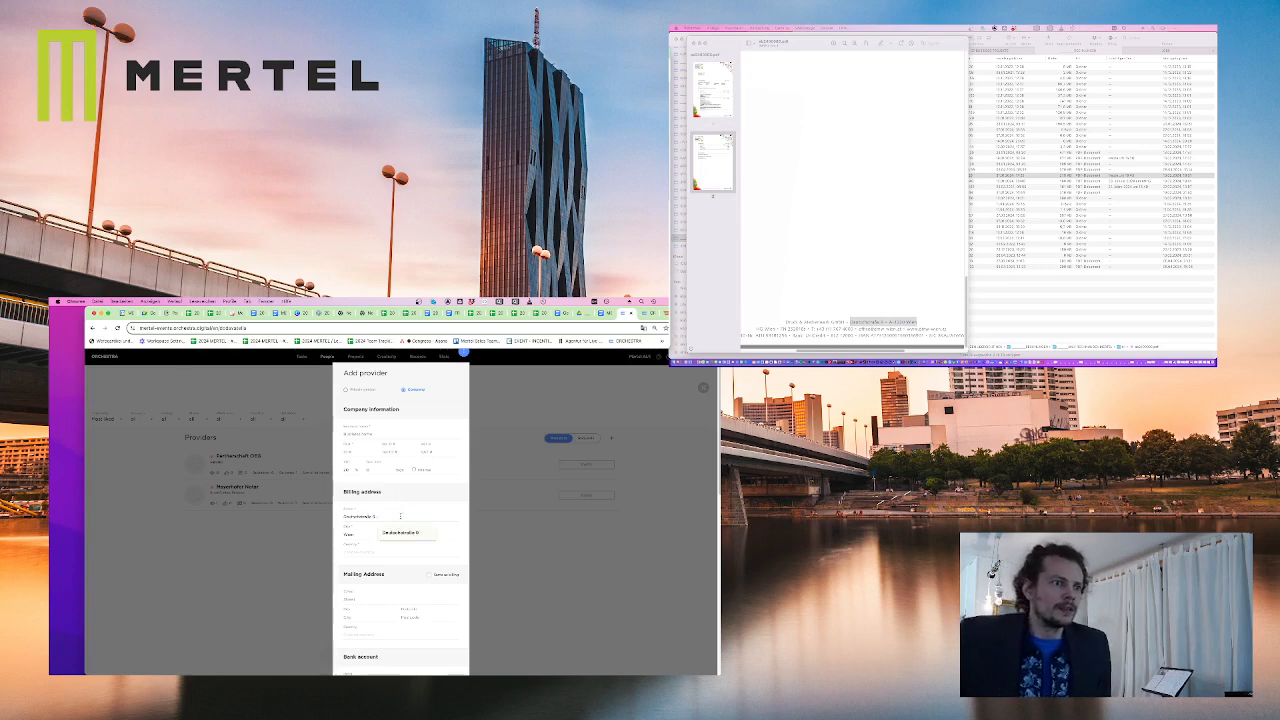
Copy the supplier's company name from the PDF footer into the new provider's business name
left_click(374, 435)
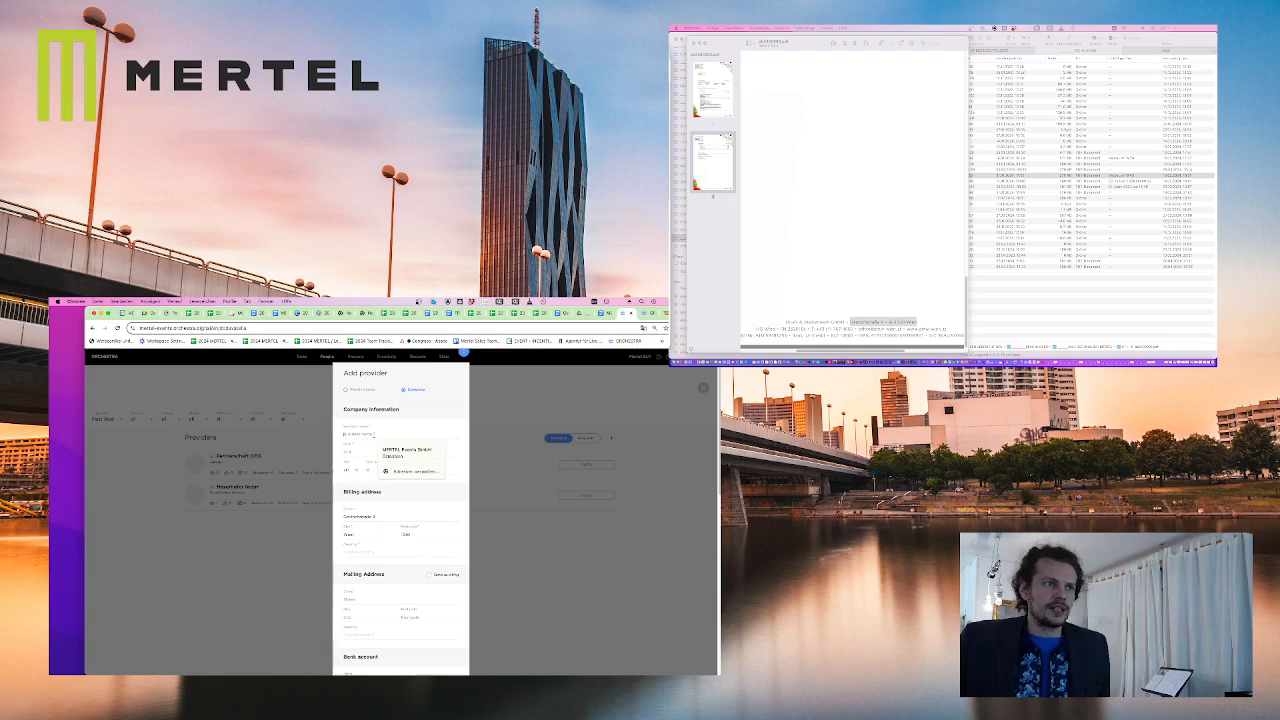
left_click(785, 322)
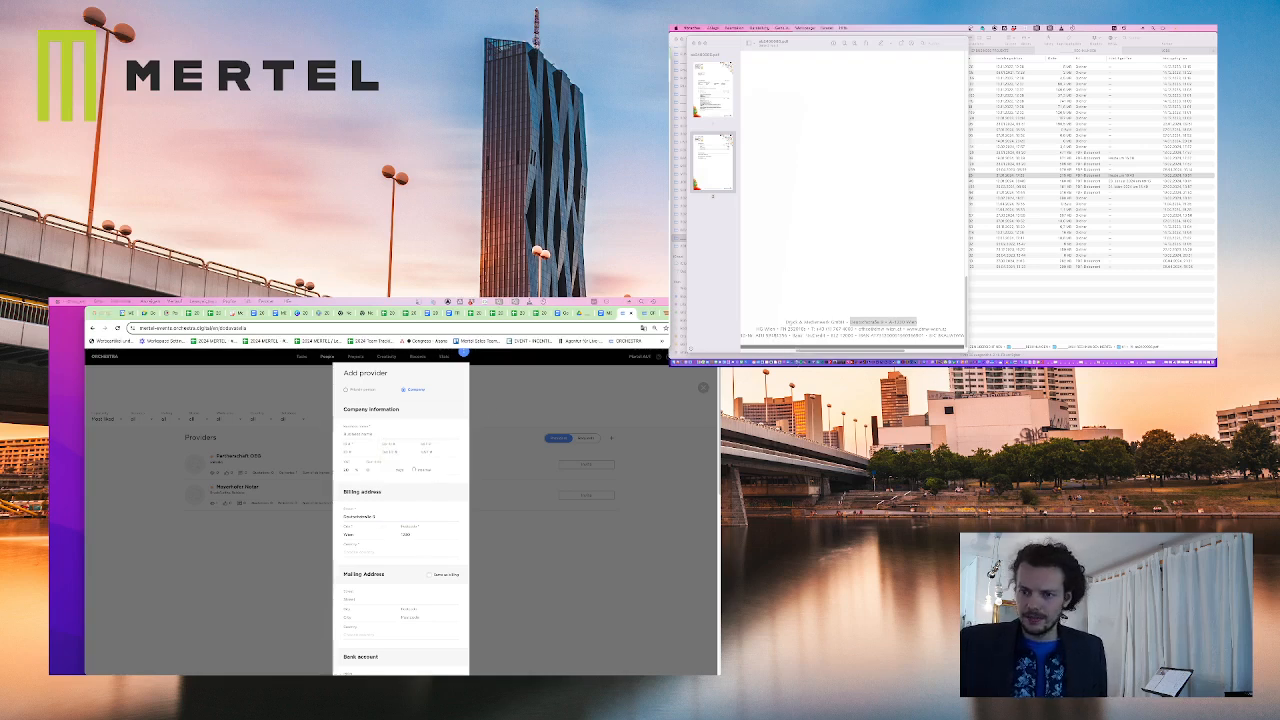
left_click_drag(785, 322, 848, 322)
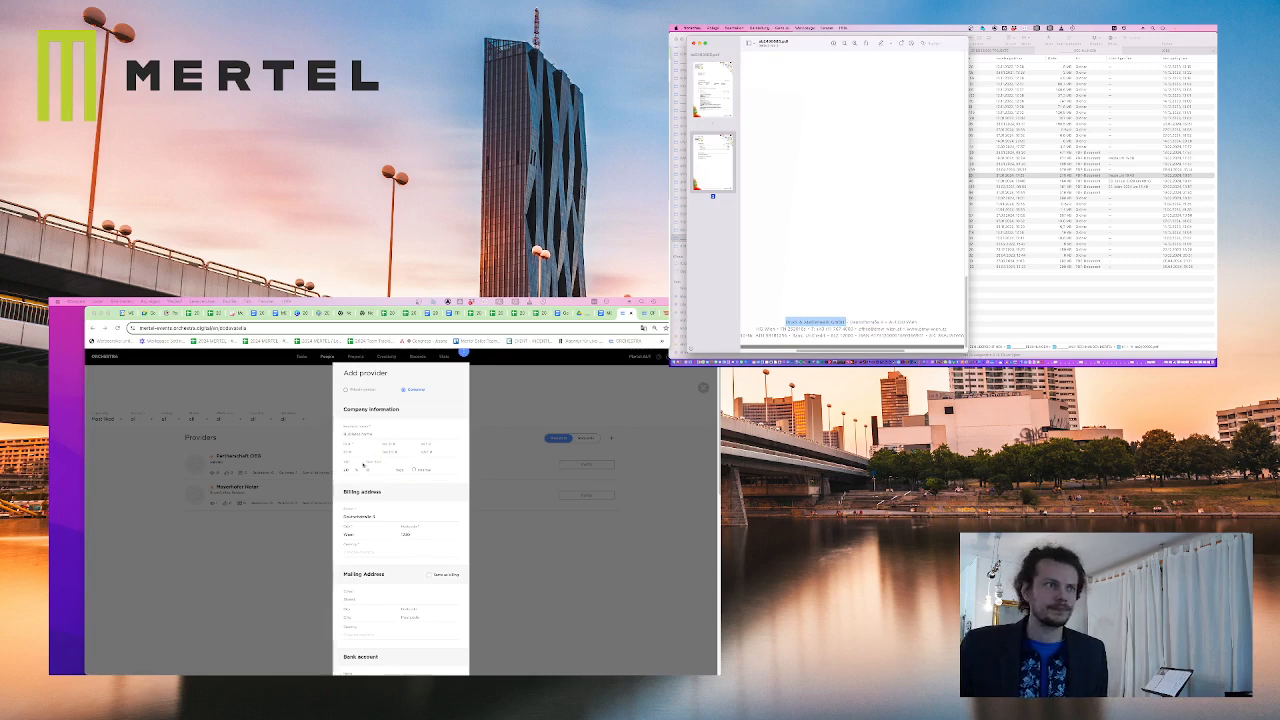
left_click(367, 432)
key("super+v")
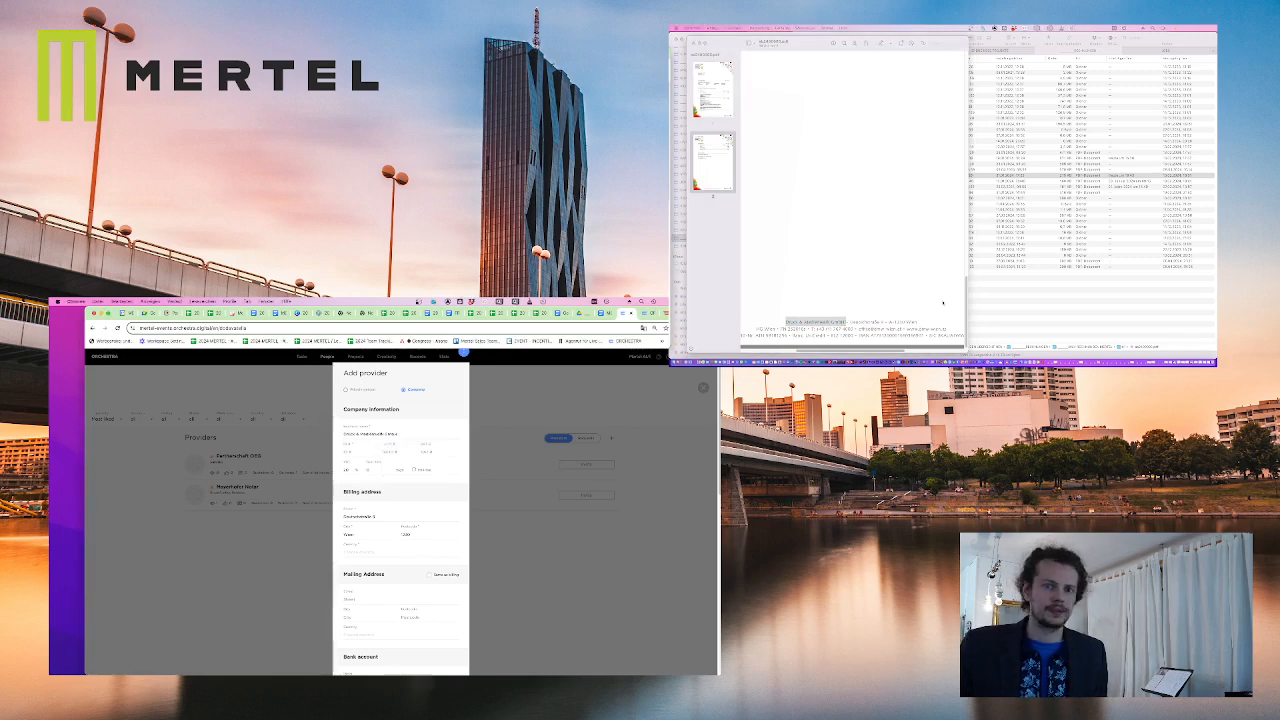
Copy the supplier's VAT number from the PDF footer into the provider's company information and fill in the company ID
key("super+Tab")
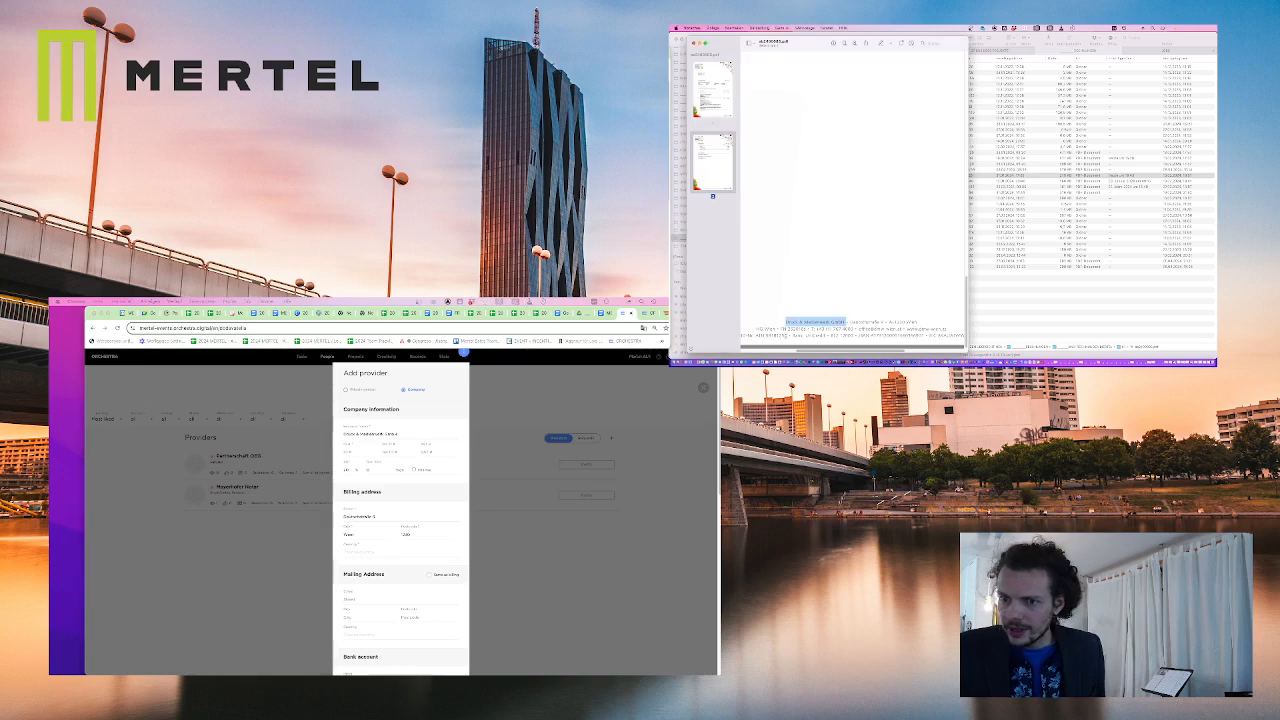
left_click_drag(788, 335, 754, 335)
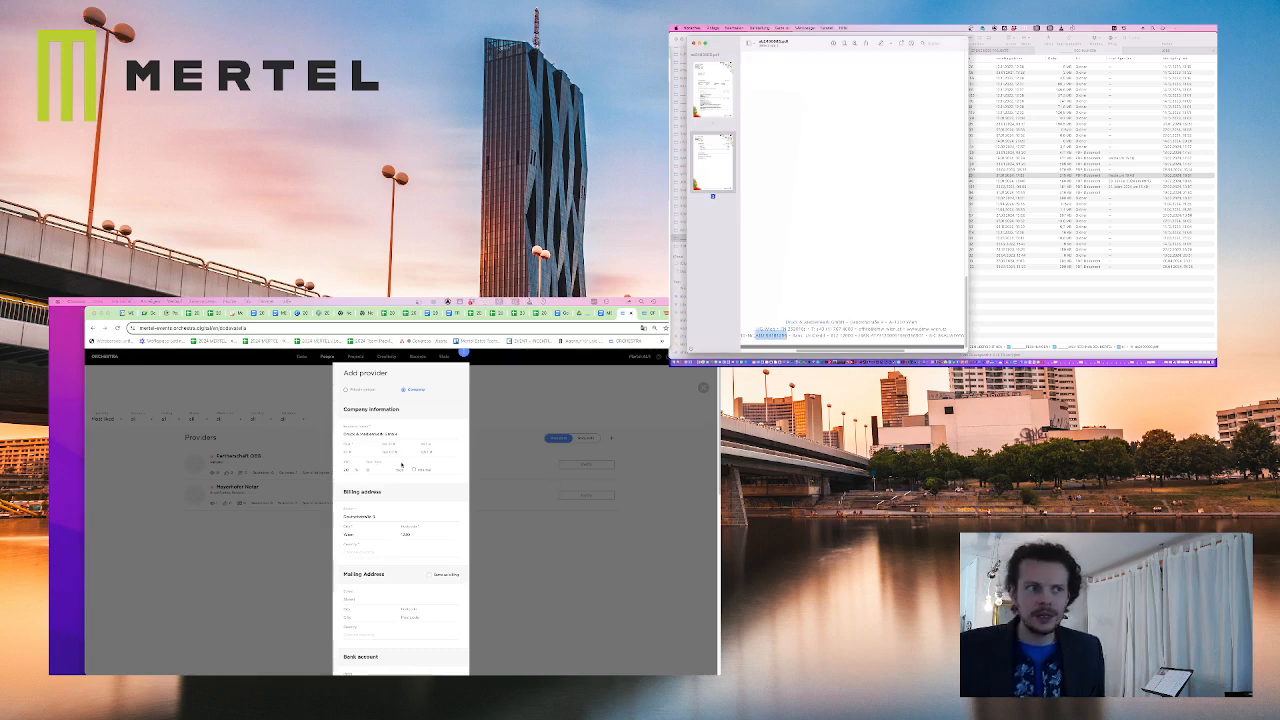
left_click(434, 453)
key("super+v")
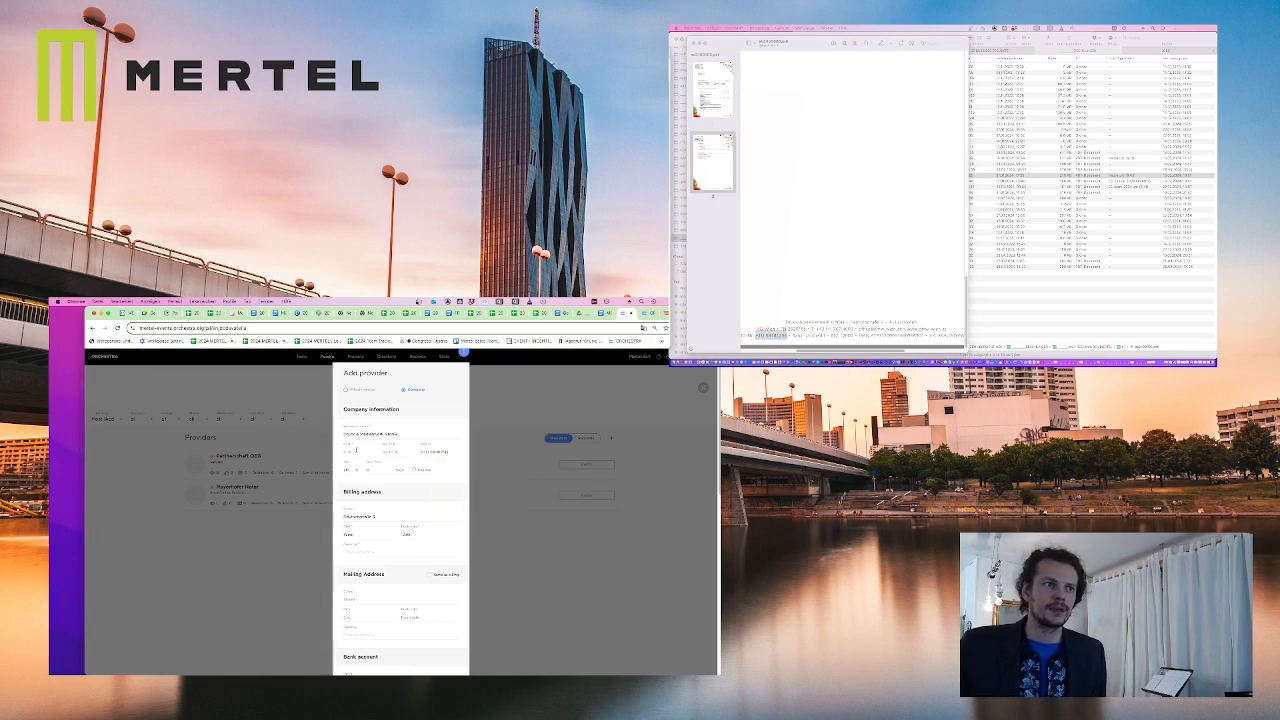
left_click(357, 452)
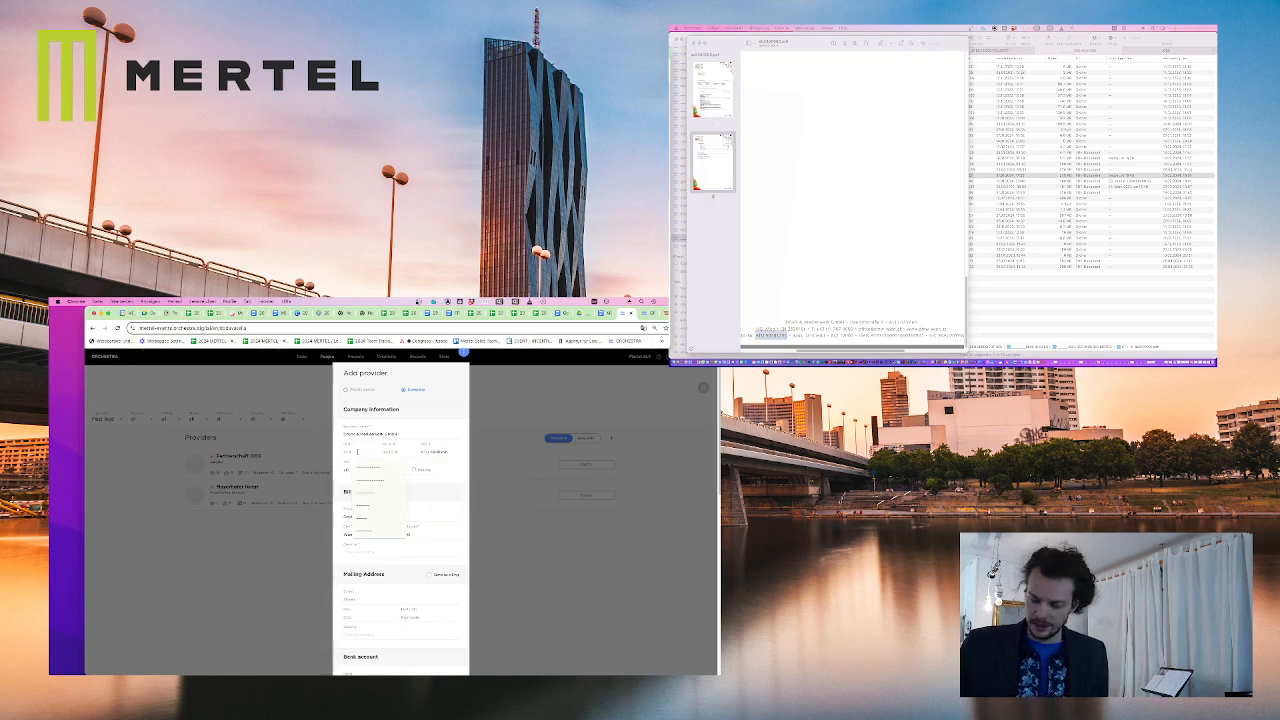
type("252")
Copy the supplier's e-mail address from the PDF footer into the contact person's e-mail field of the new provider
scroll(401, 527, "down", 10)
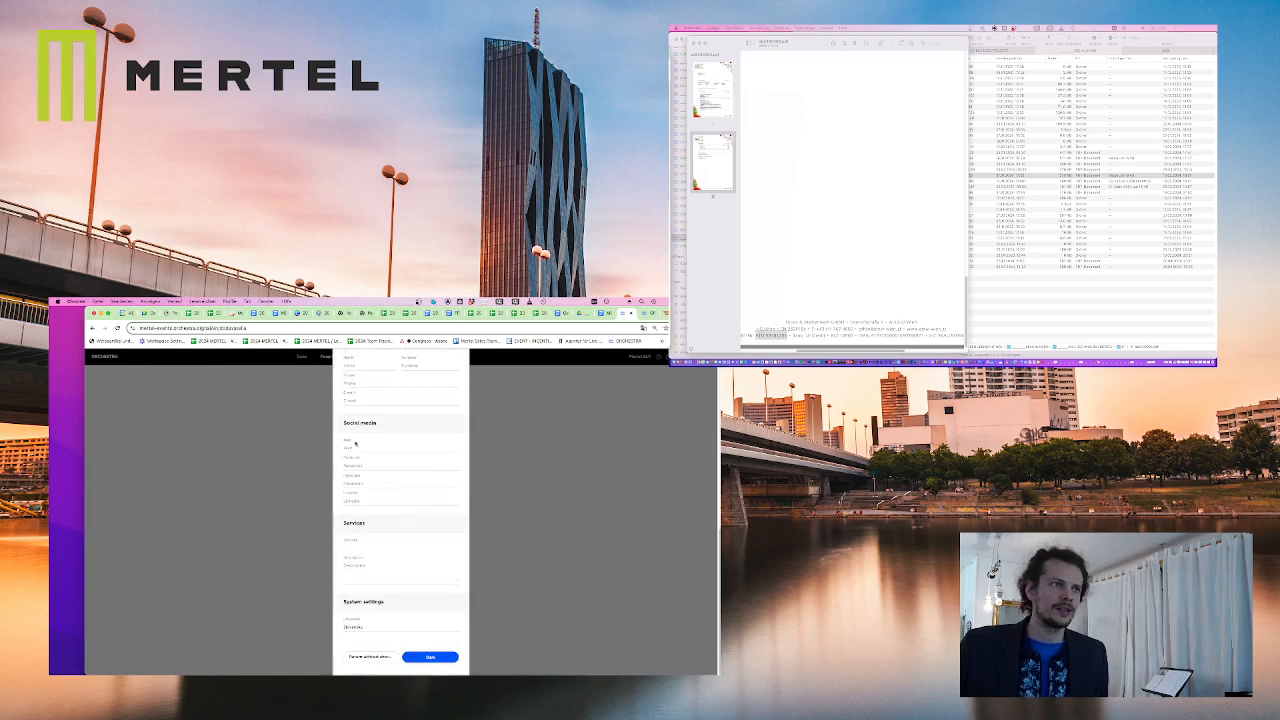
left_click(389, 384)
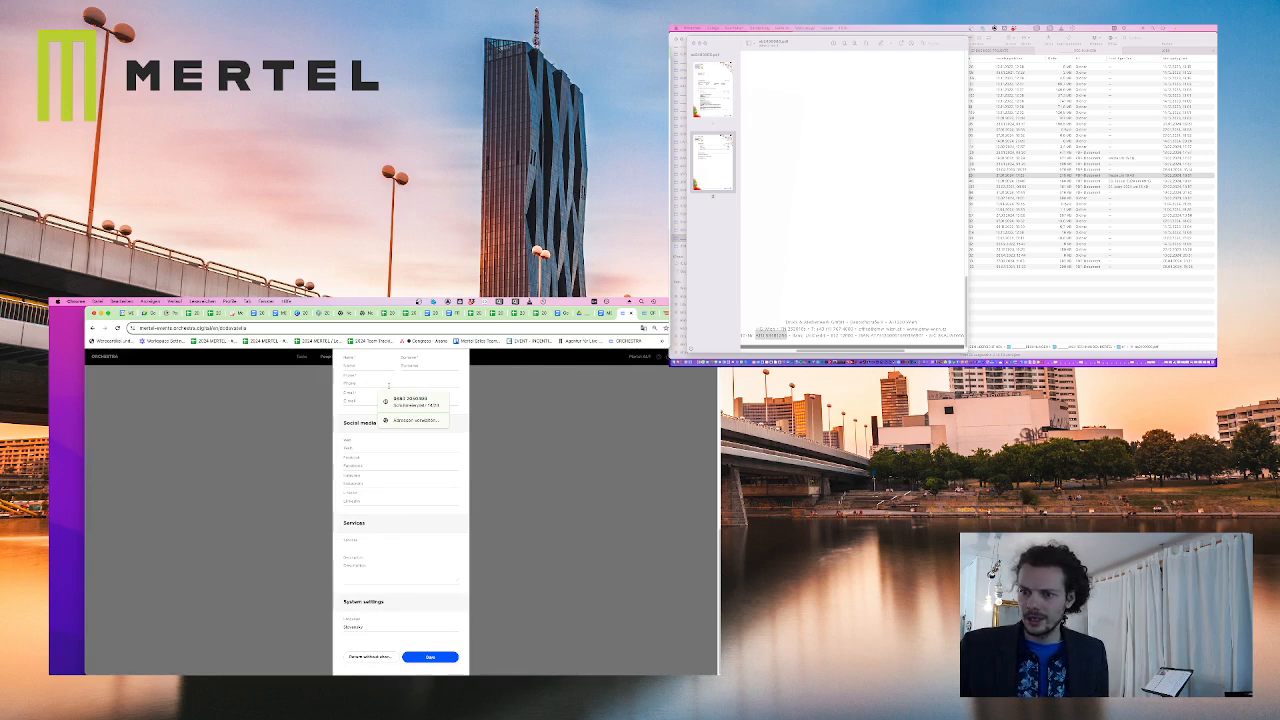
left_click(885, 333)
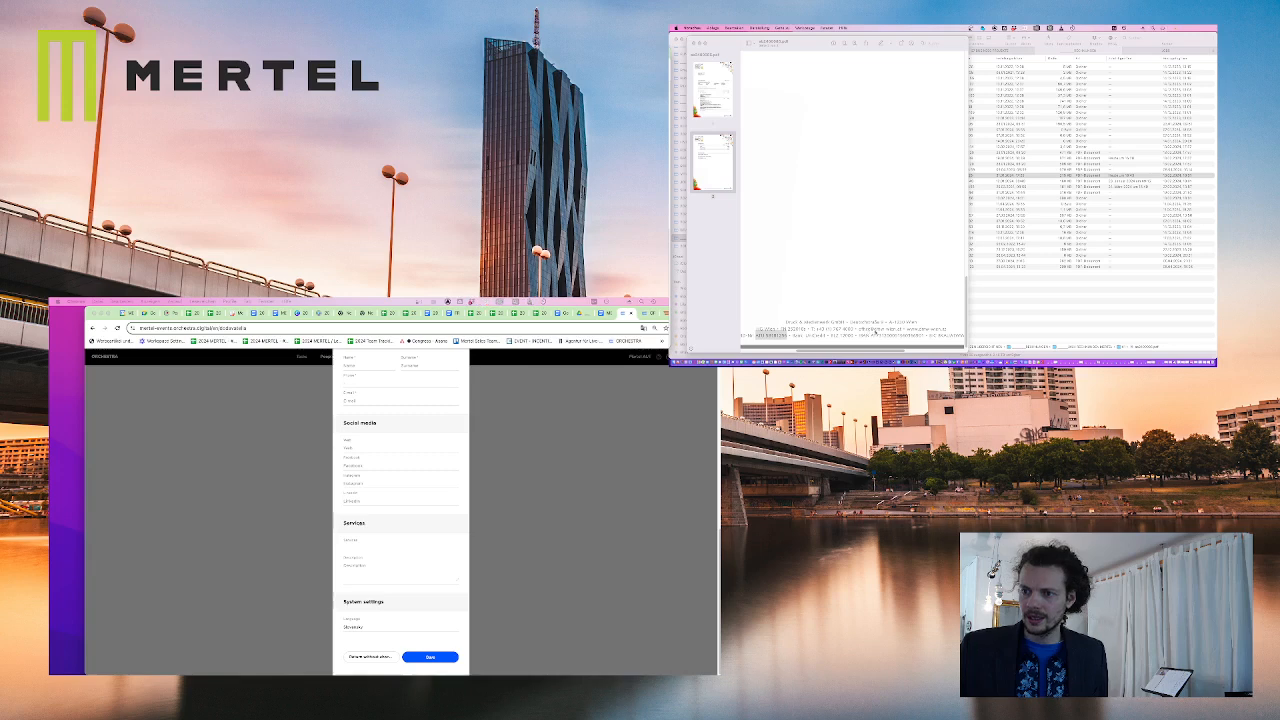
double_click(885, 333)
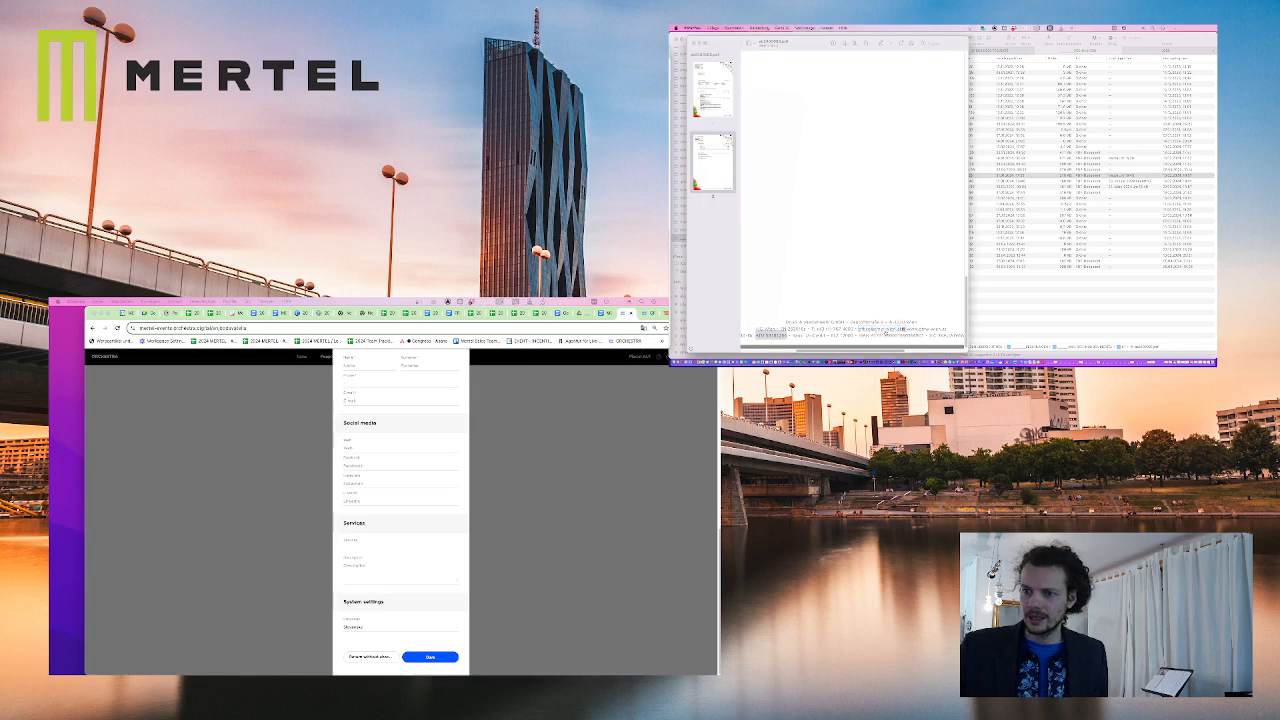
left_click(897, 331)
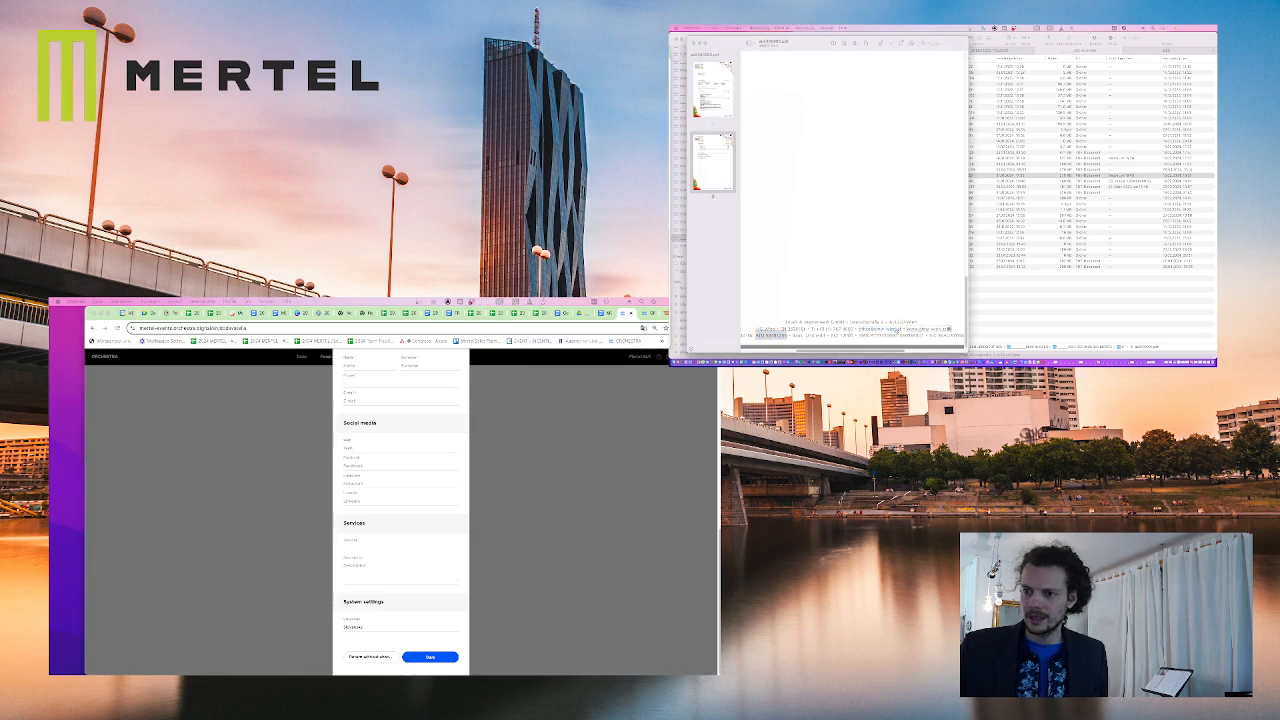
left_click(900, 330)
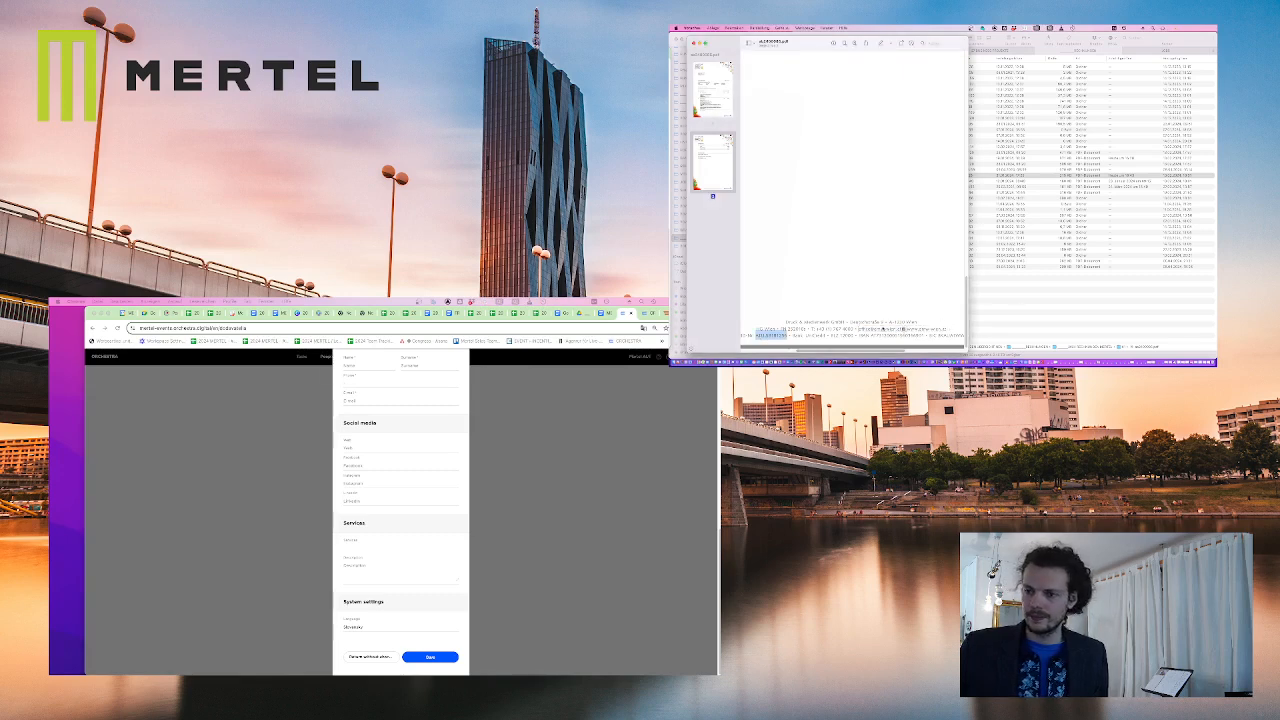
left_click(893, 330)
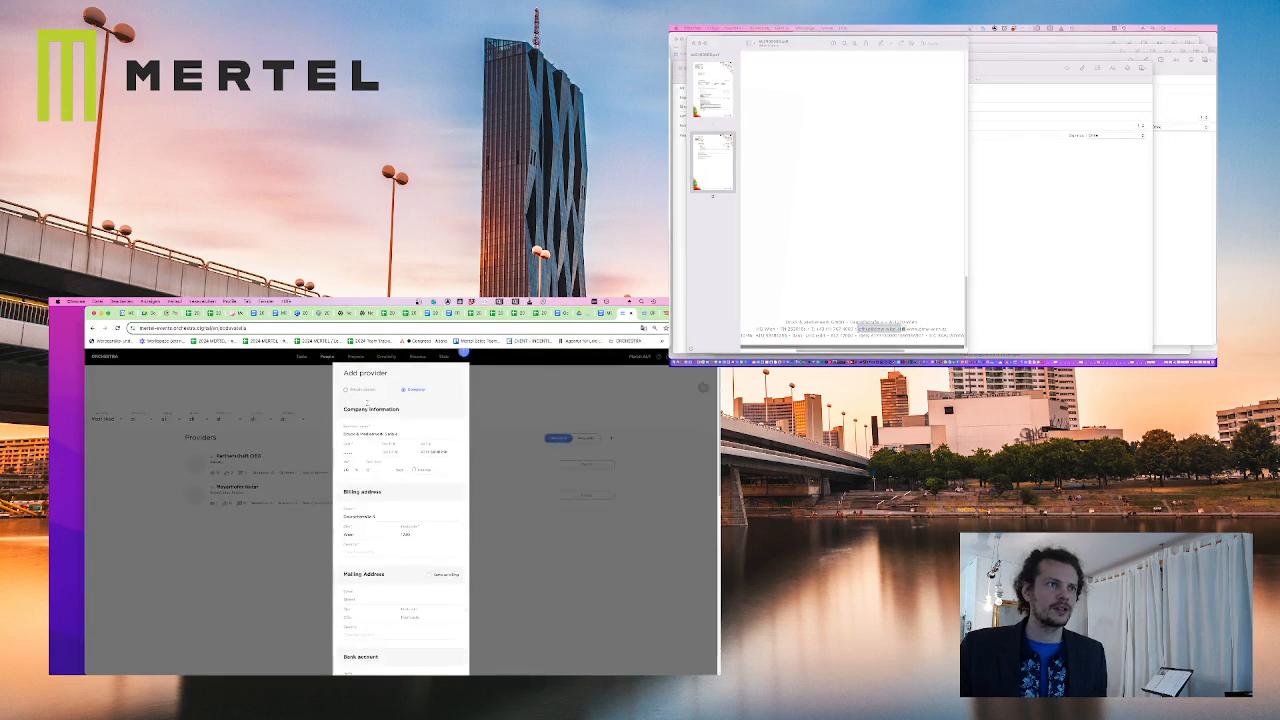
key("super+v")
Fill the contact person's name and surname with placeholder characters and try to save the provider
scroll(400, 420, "up", 1)
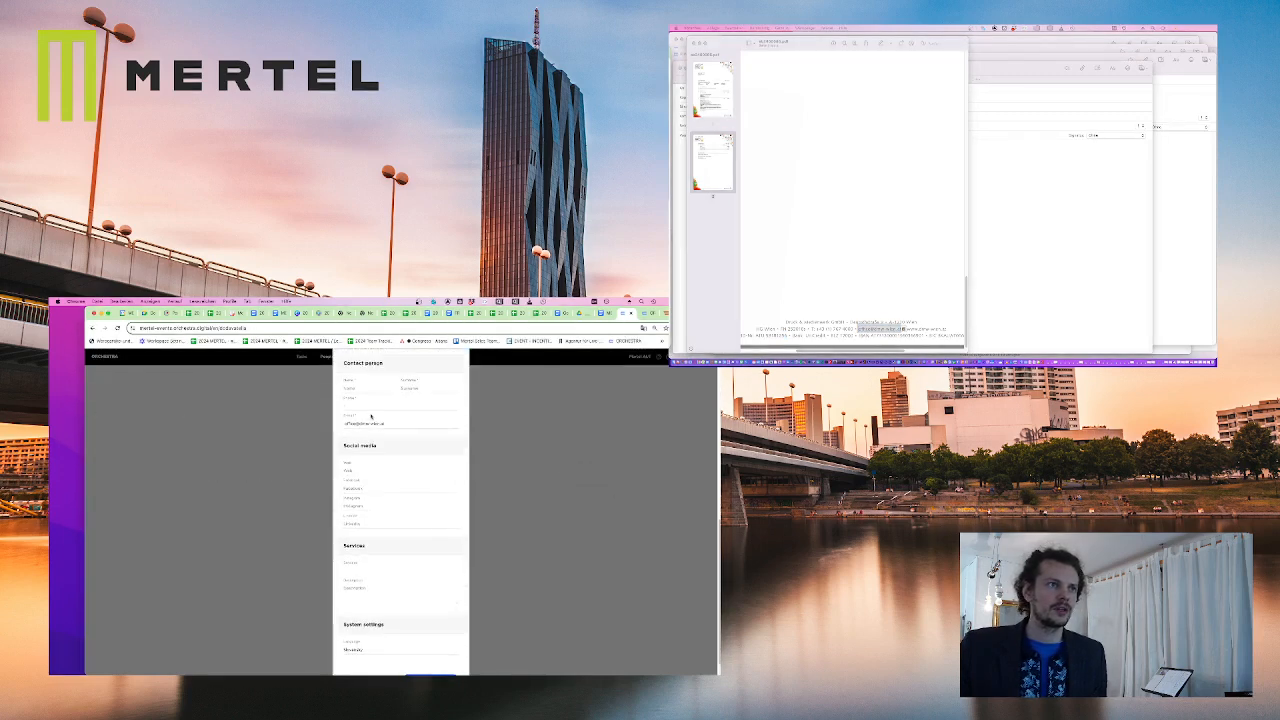
left_click(405, 390)
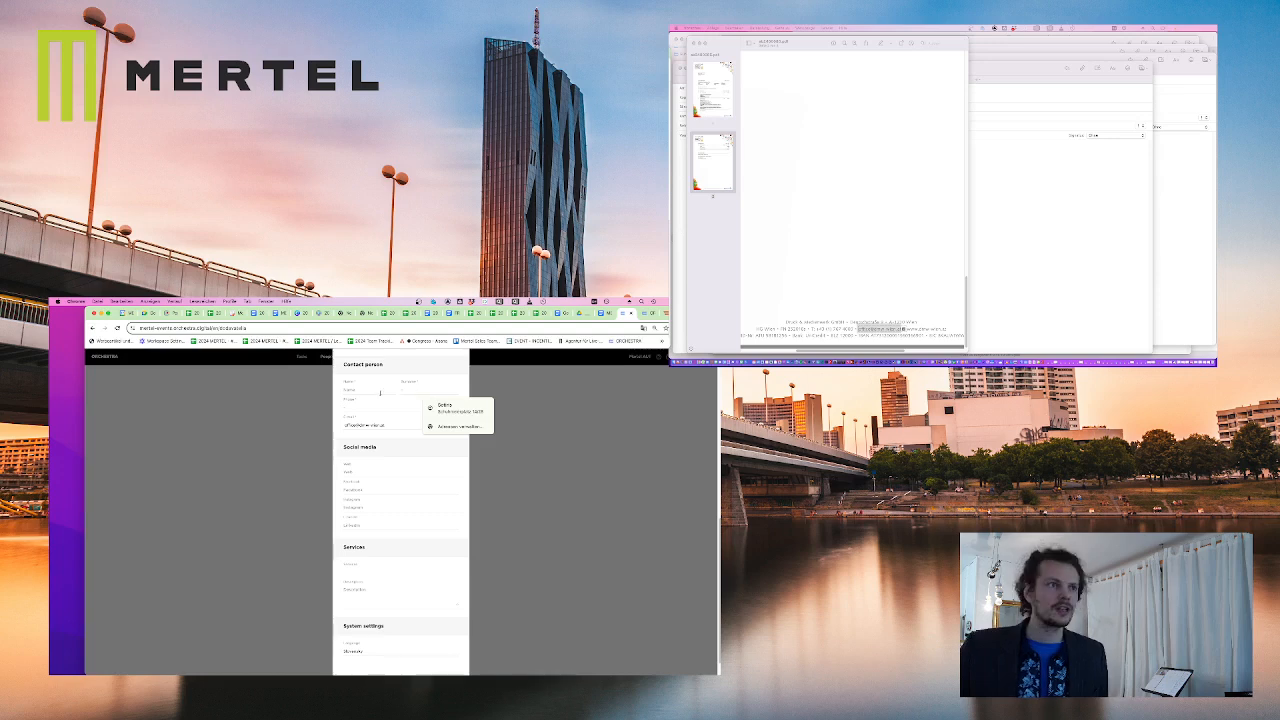
left_click(375, 391)
scroll(400, 520, "down", 2)
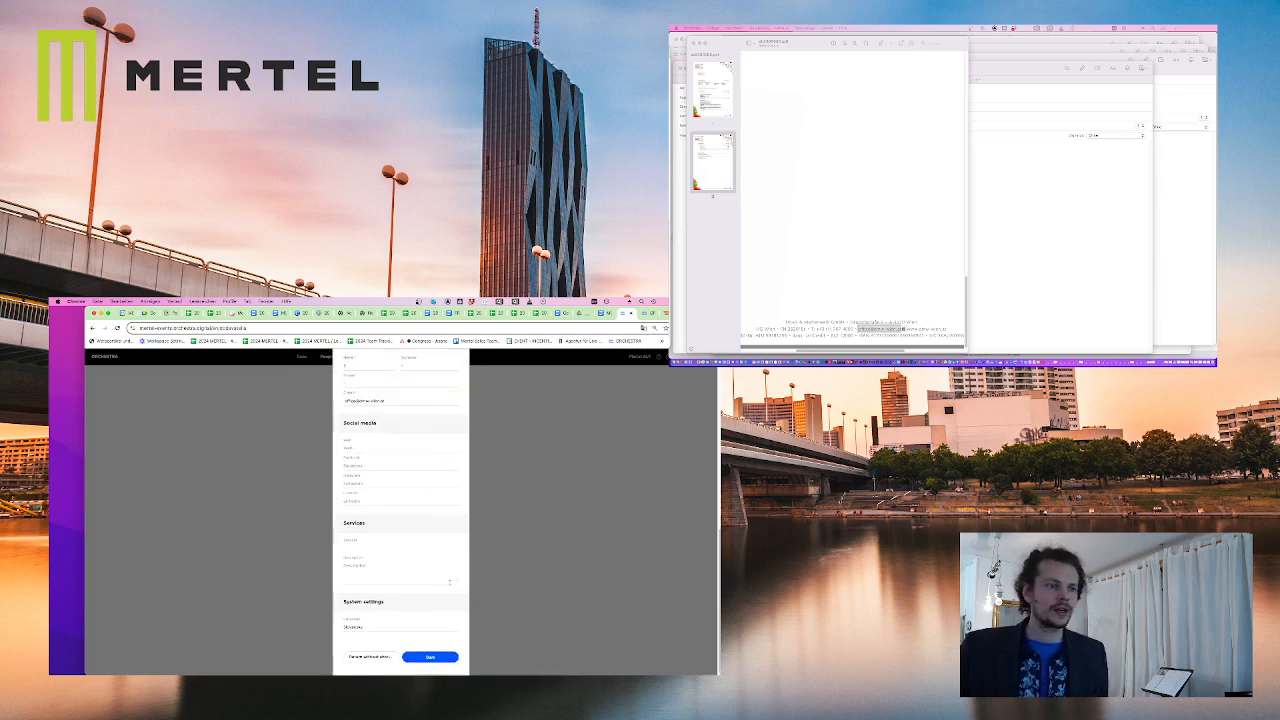
left_click(439, 658)
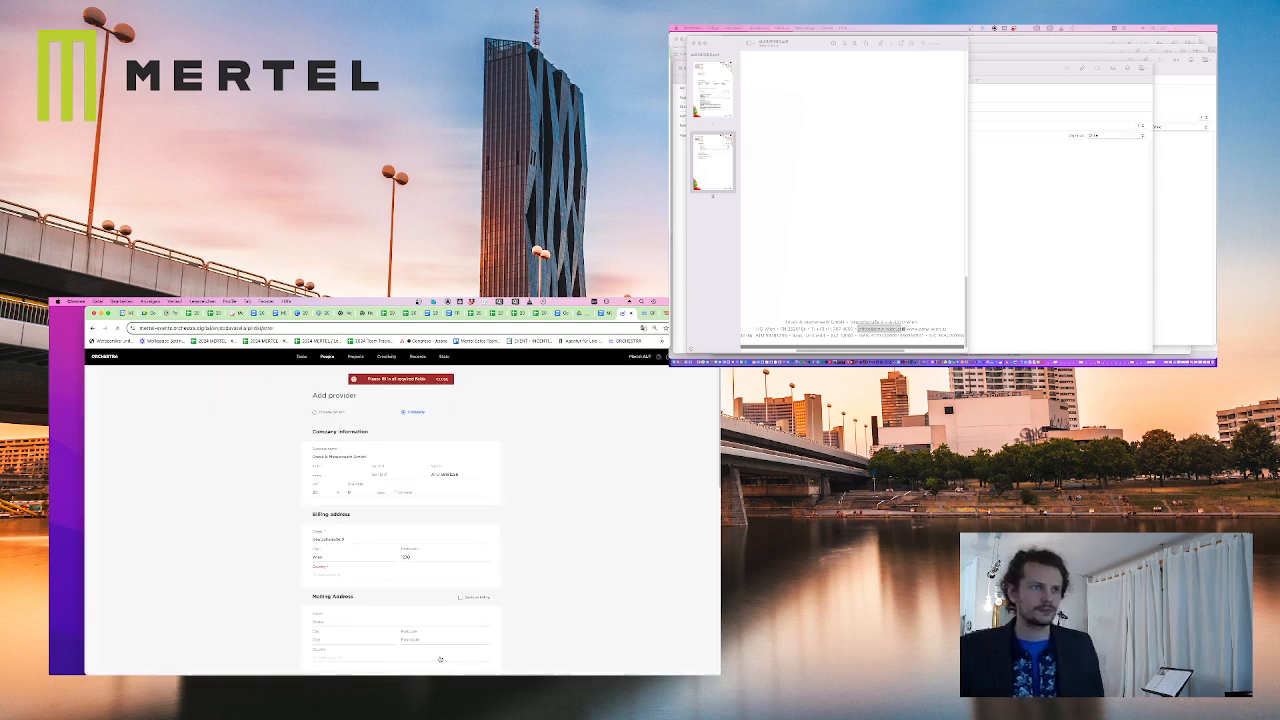
Set the billing address country to Austria and save the new provider
left_click(346, 573)
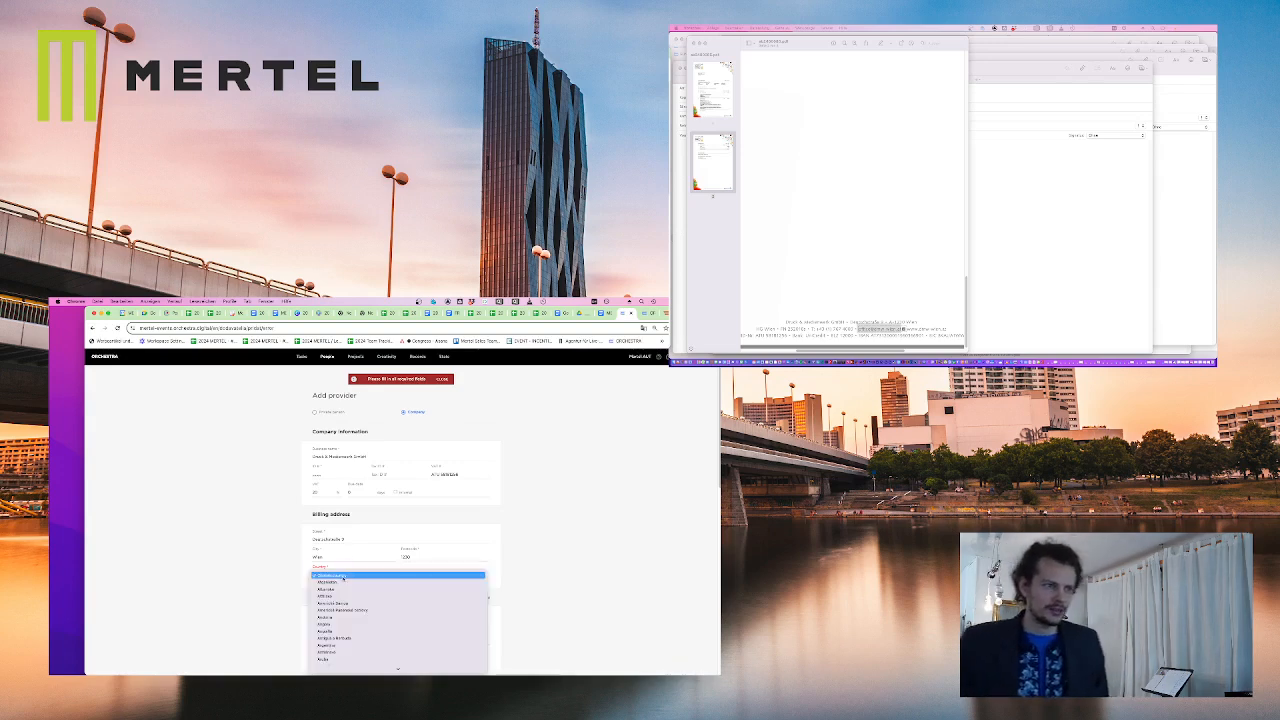
type("austria")
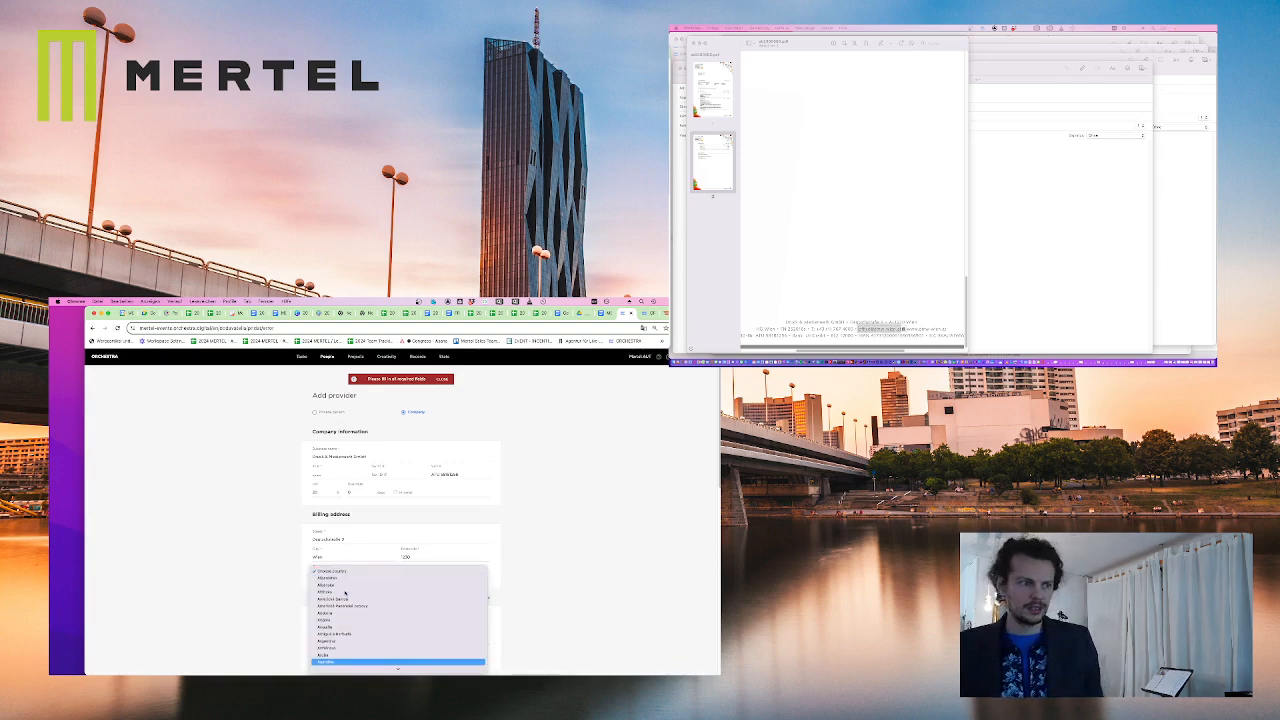
key("Return")
scroll(495, 541, "down", 10)
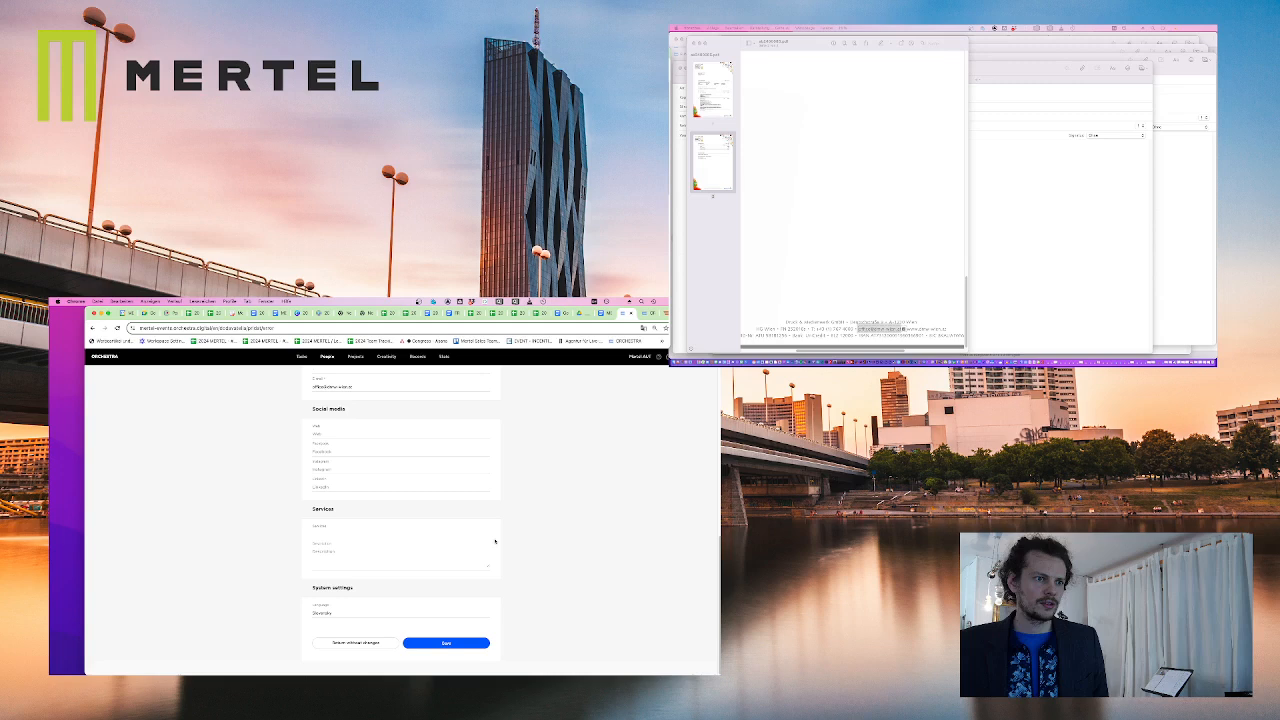
left_click(463, 644)
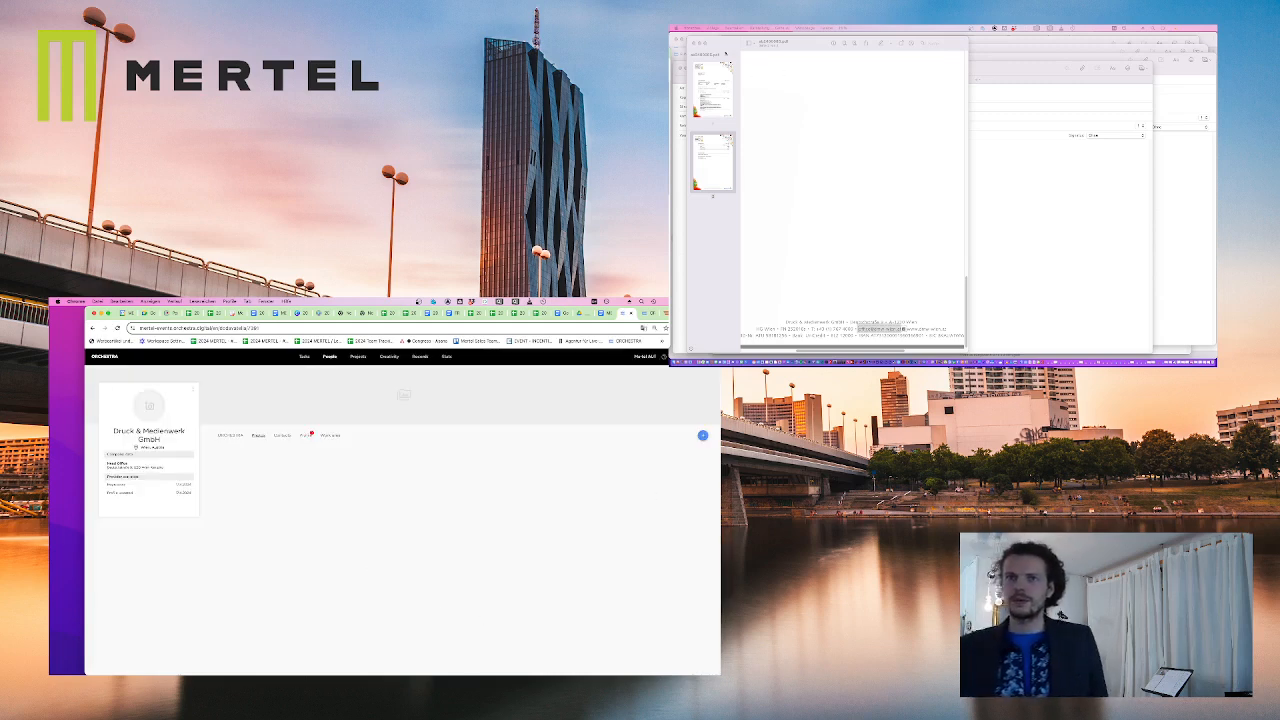
Close all the accidentally opened e-mail drafts addressed to the supplier without saving them
scroll(938, 137, "down", 3)
left_click(1043, 173)
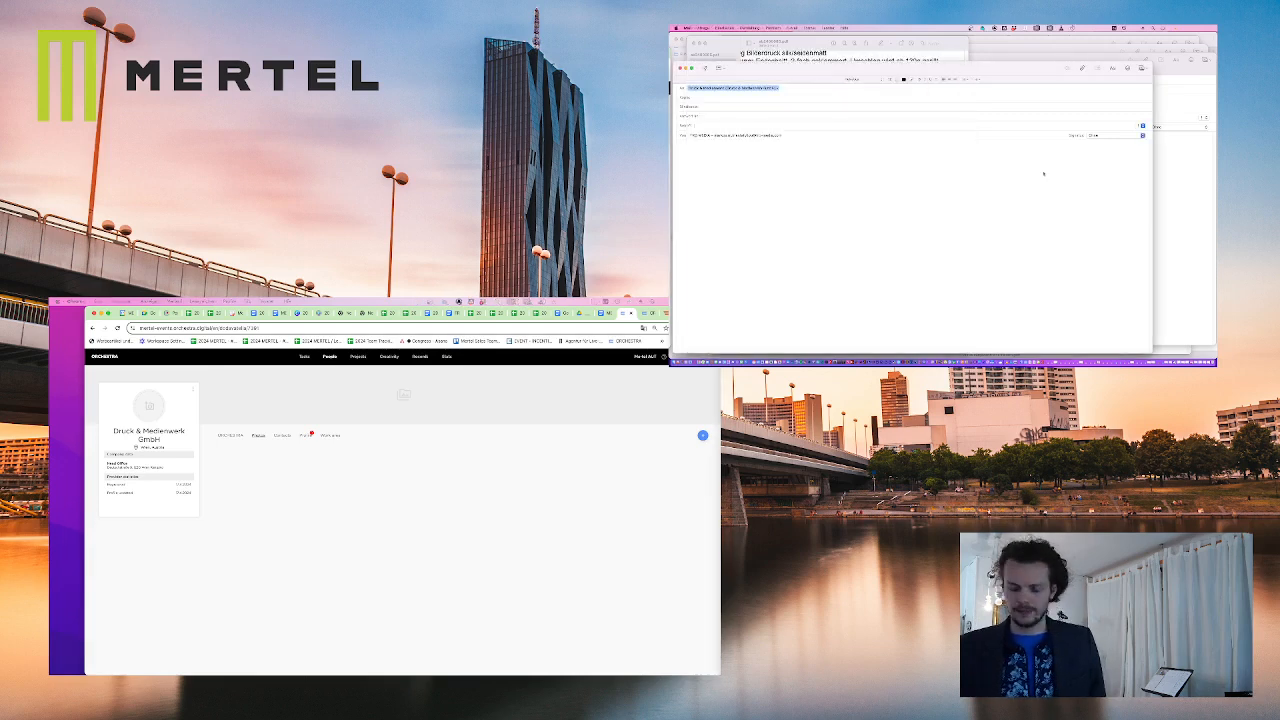
key("super+w")
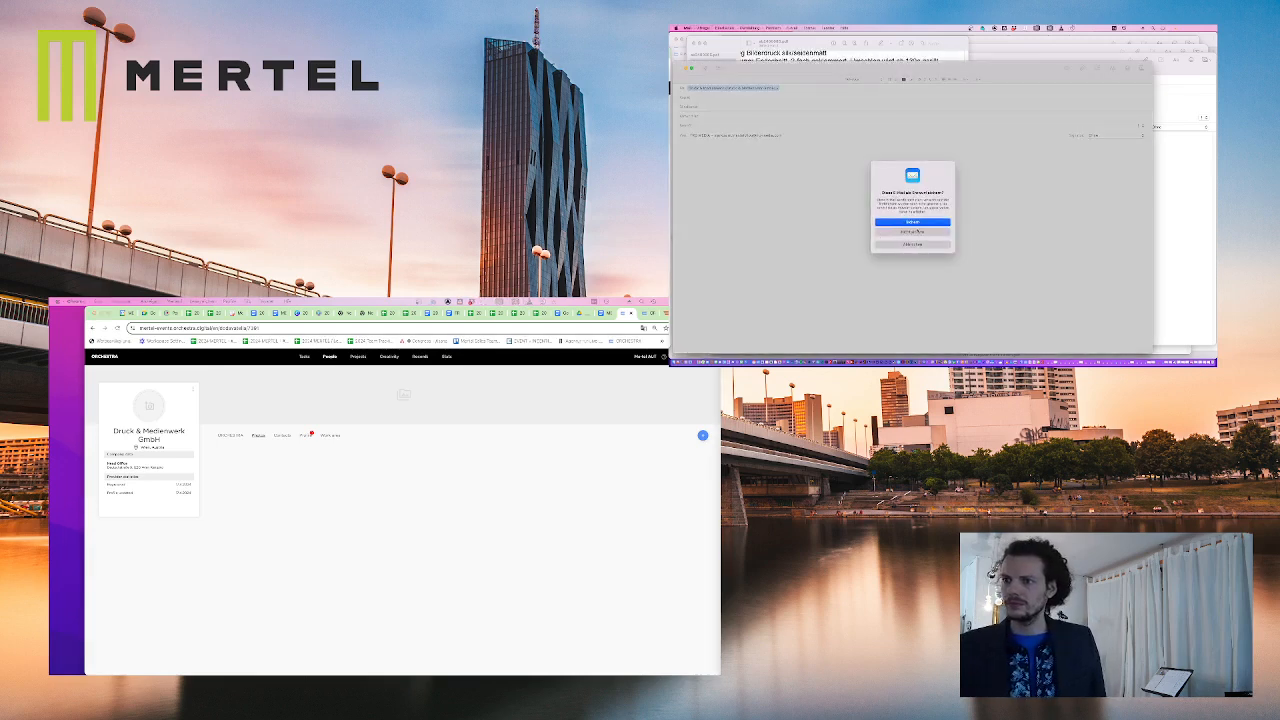
key("Escape")
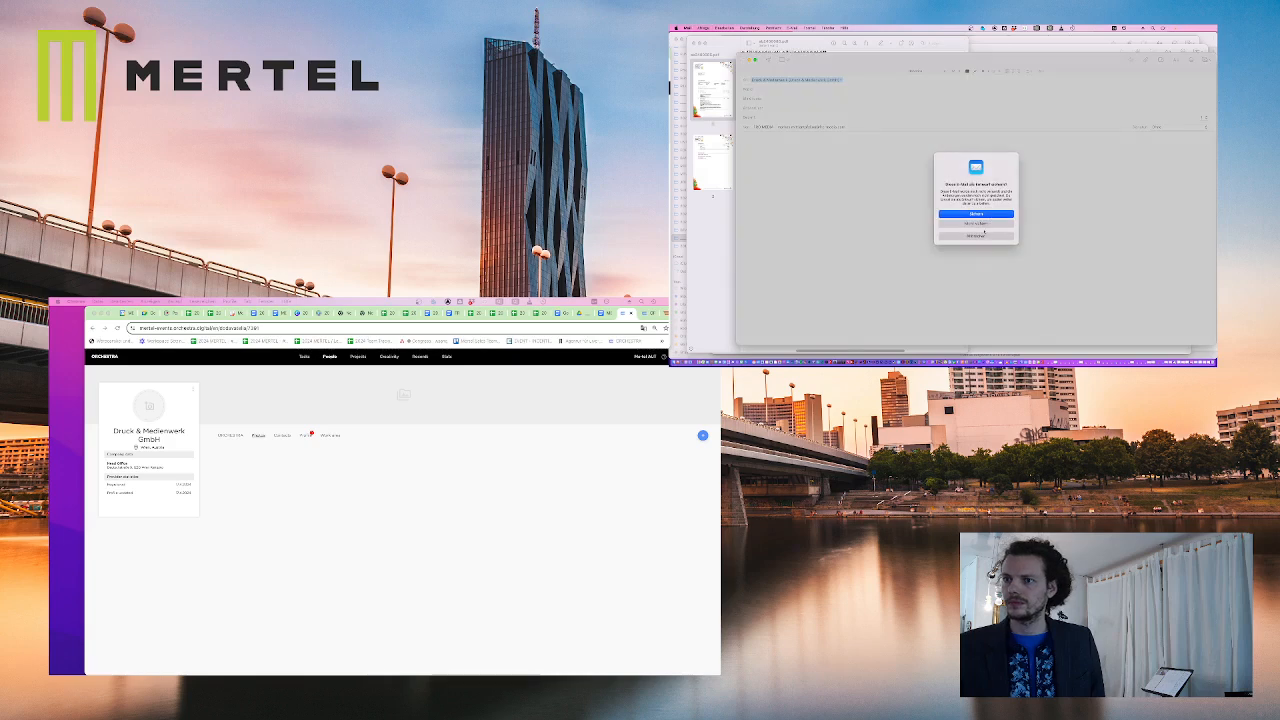
left_click(988, 220)
key("super+w")
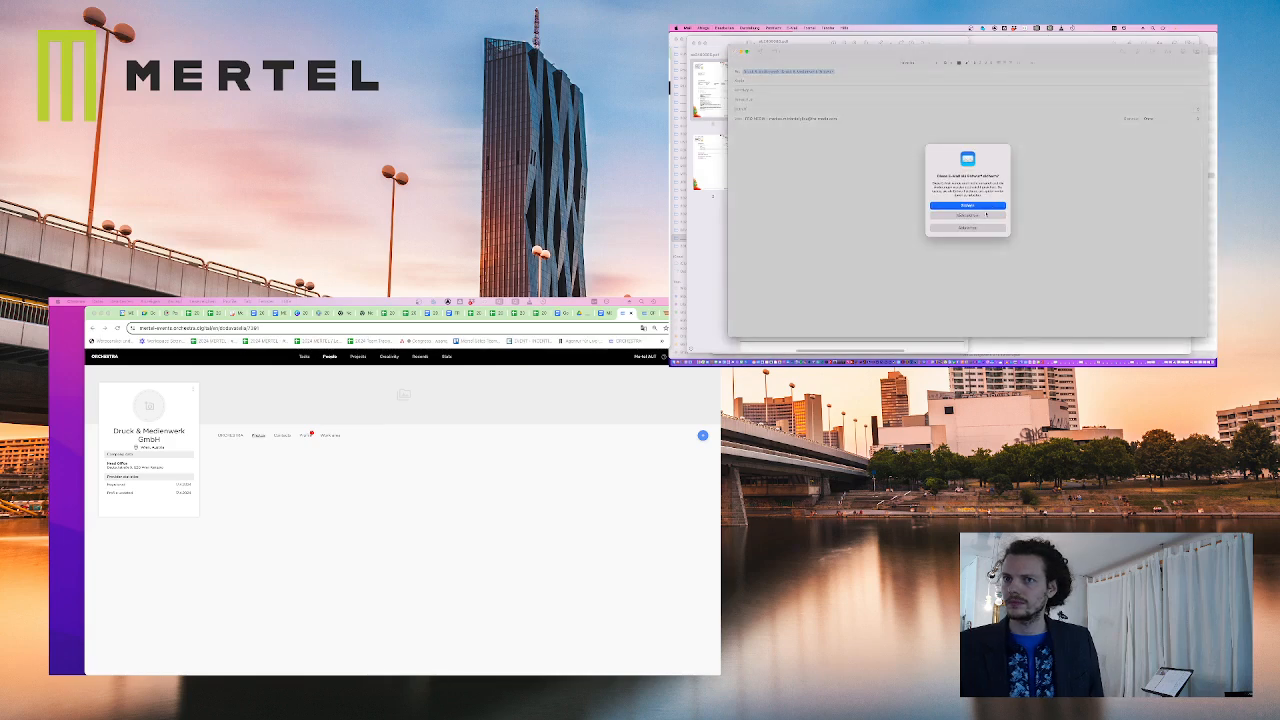
left_click(985, 215)
key("super+w")
key("super+w")
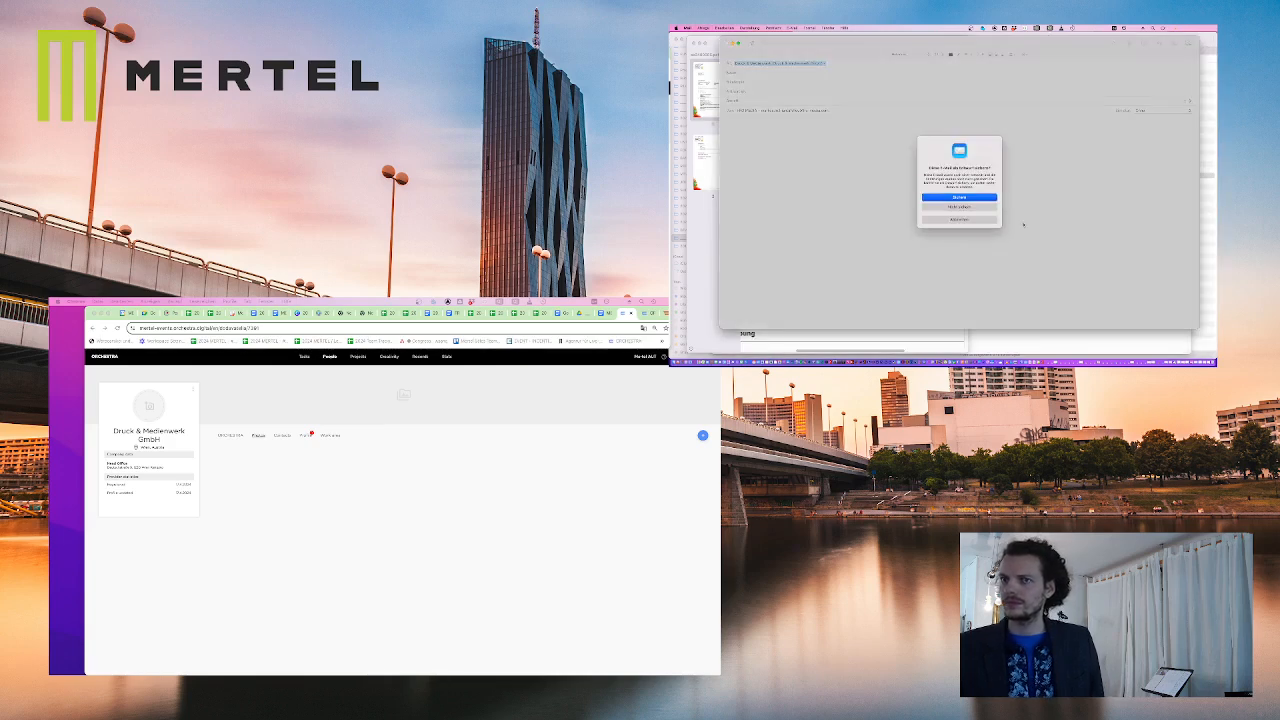
left_click(985, 209)
key("super+w")
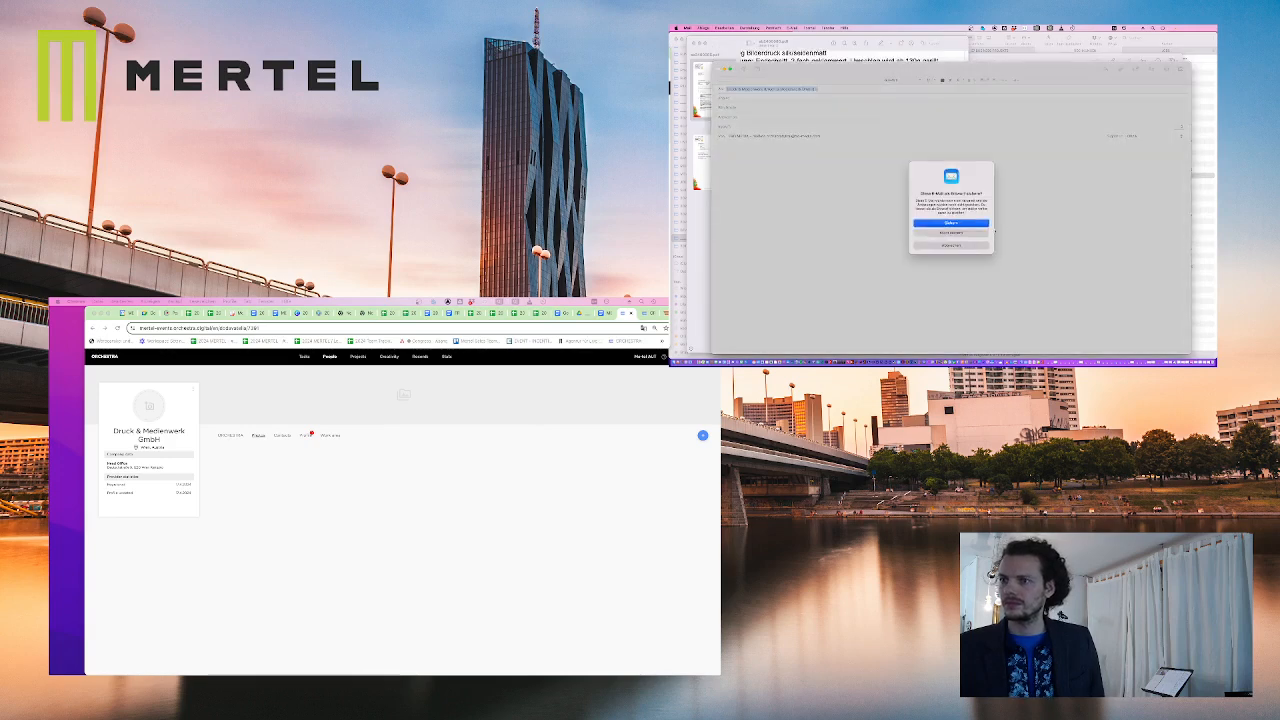
left_click(950, 224)
key("super+w")
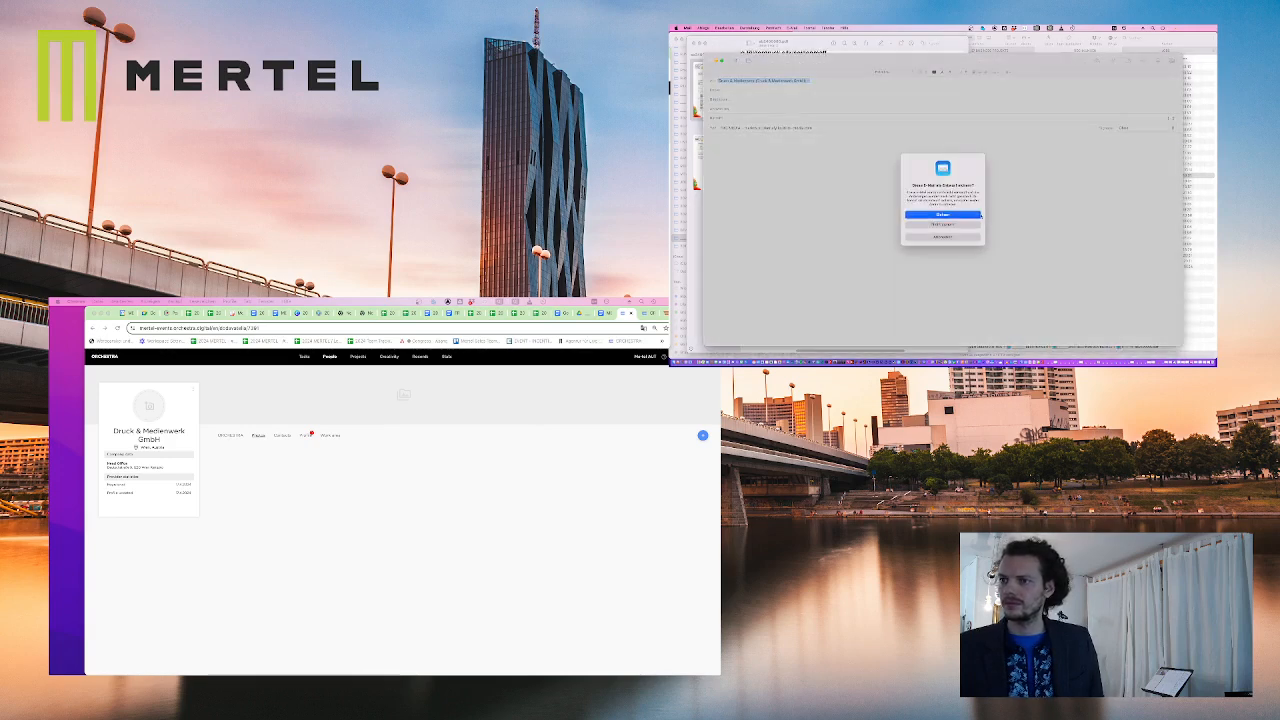
left_click(957, 225)
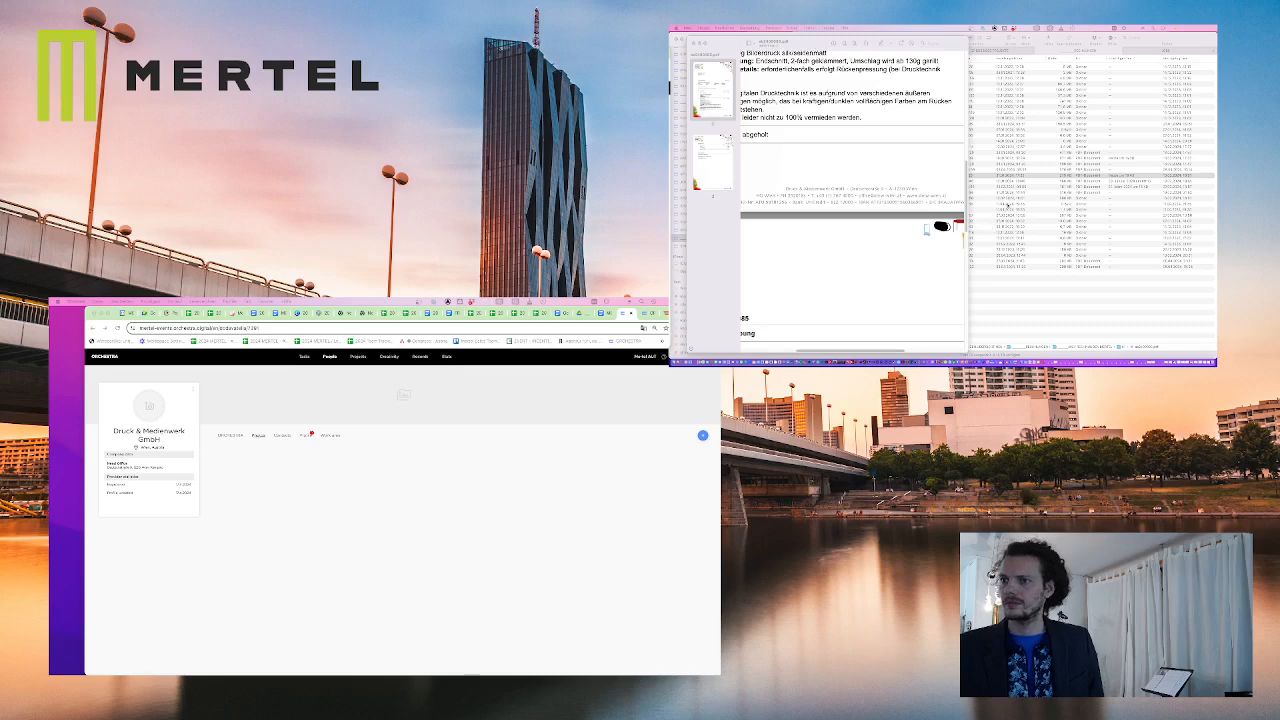
Copy the supplier's company name, address and contact lines from the footer of the PDF's first page
scroll(870, 180, "up", 2)
left_click(777, 212)
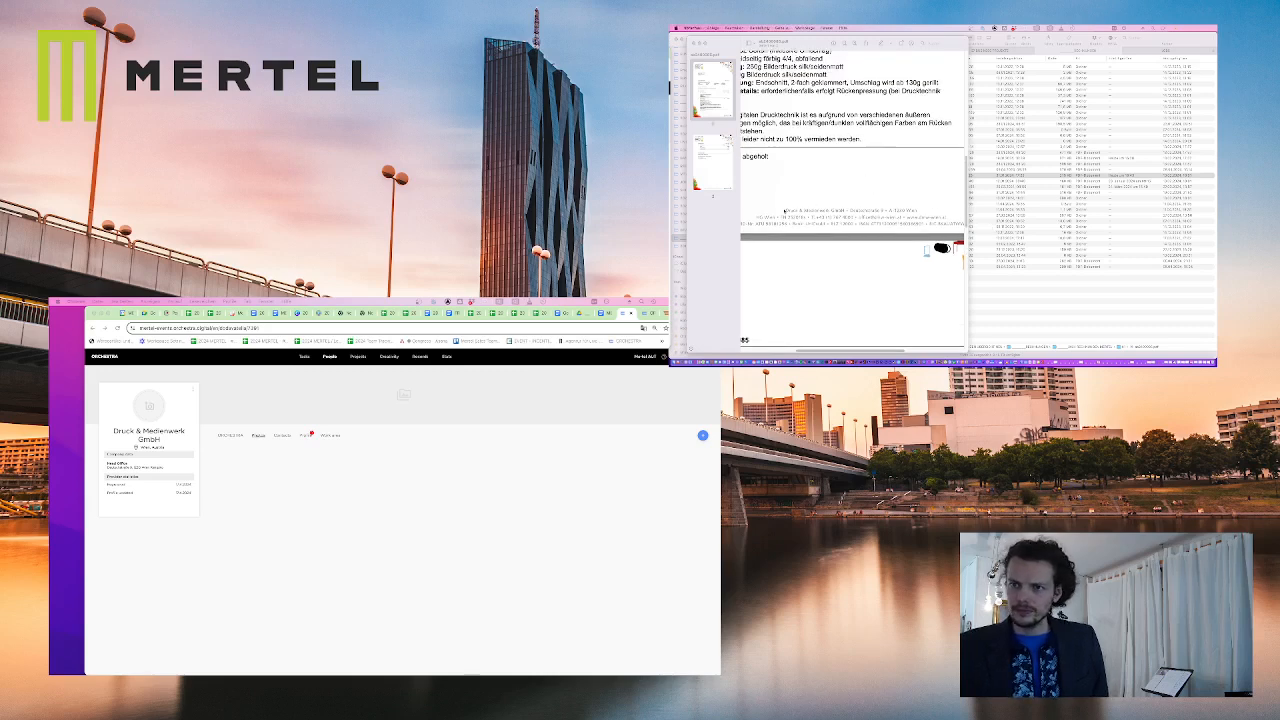
left_click_drag(777, 212, 944, 220)
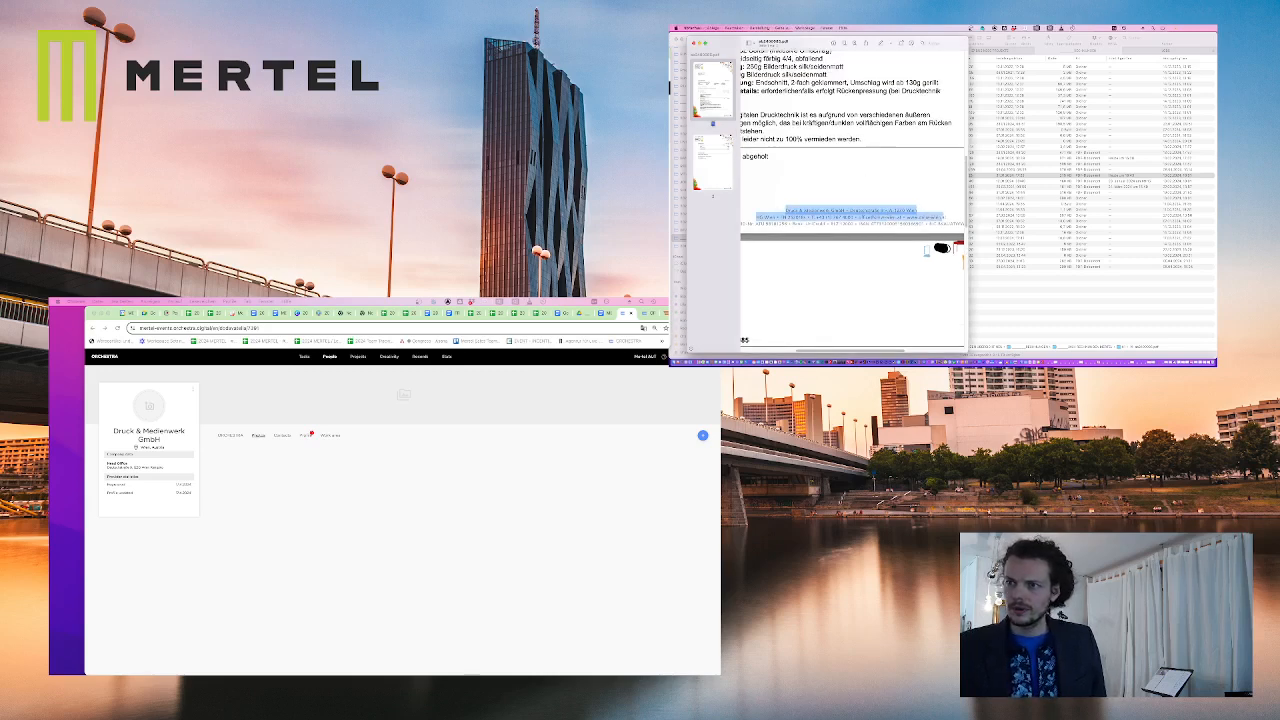
key("super+c")
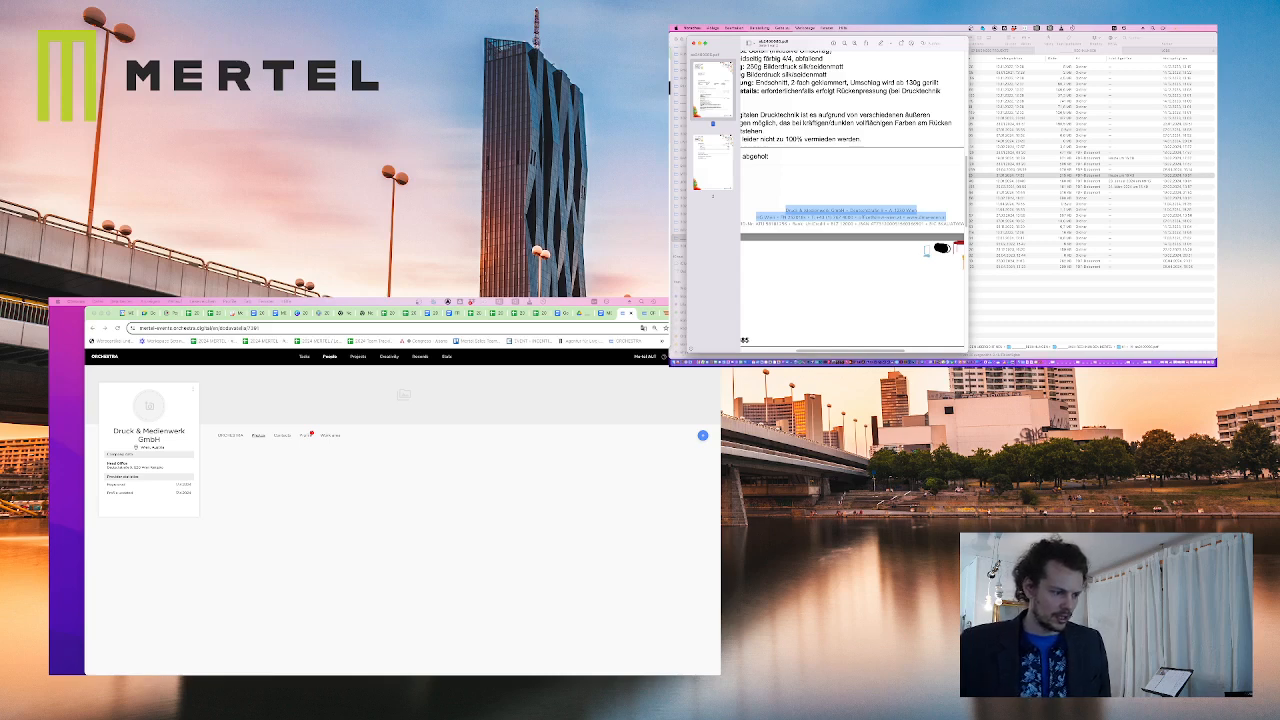
Switch to Chrome and open the 2024 MERTEL Warm PROVIDERS Tracking sheet in the 2024 MERTEL / Leads + Tracking Sheet spreadsheet
key("super+Tab")
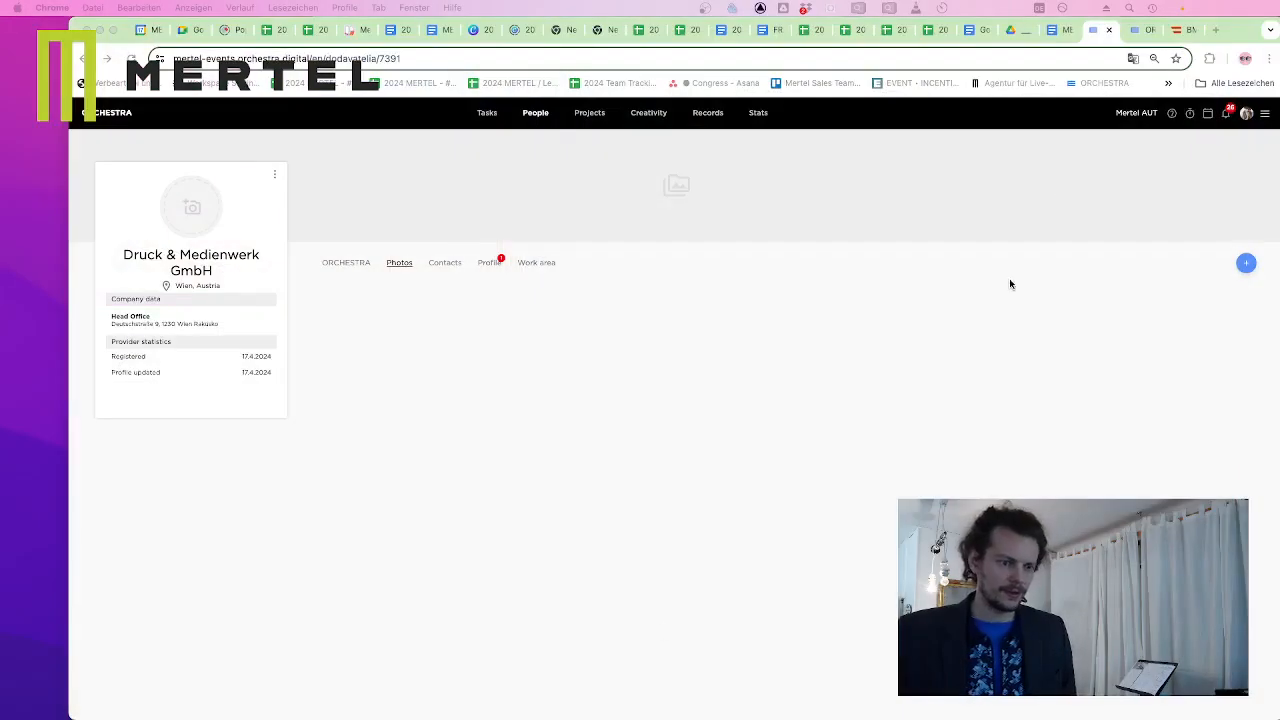
left_click(855, 32)
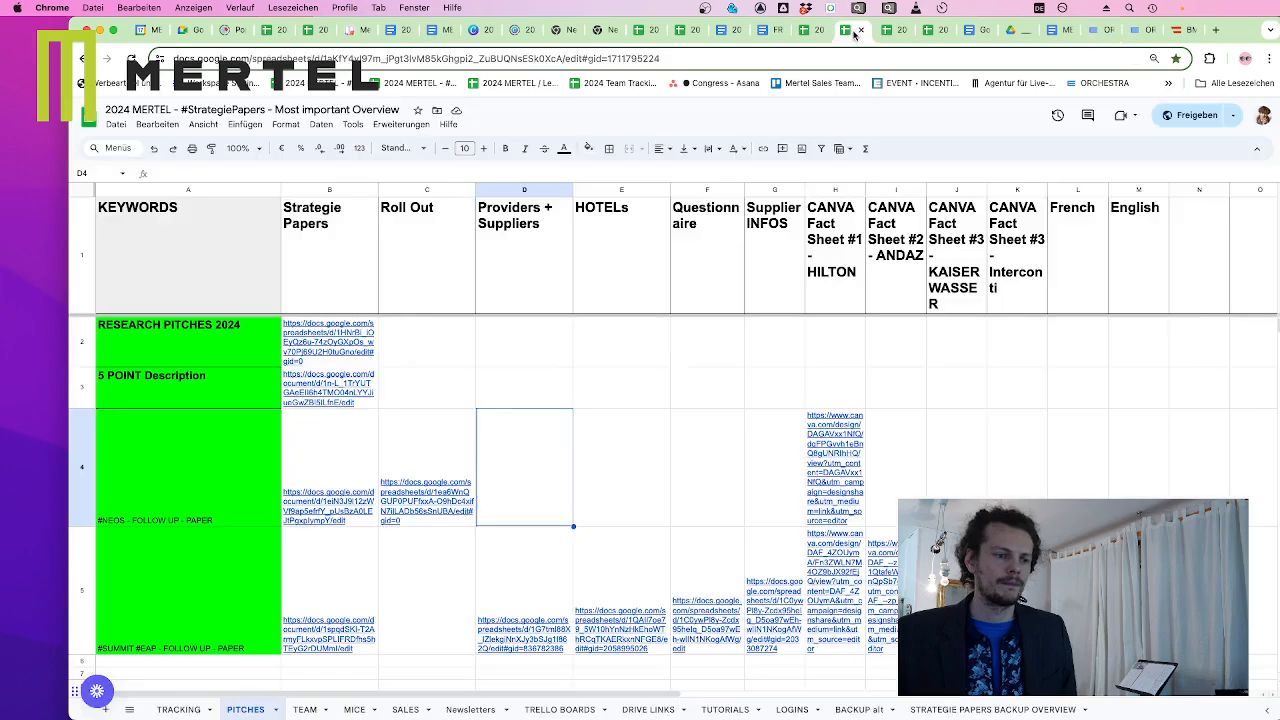
left_click(690, 36)
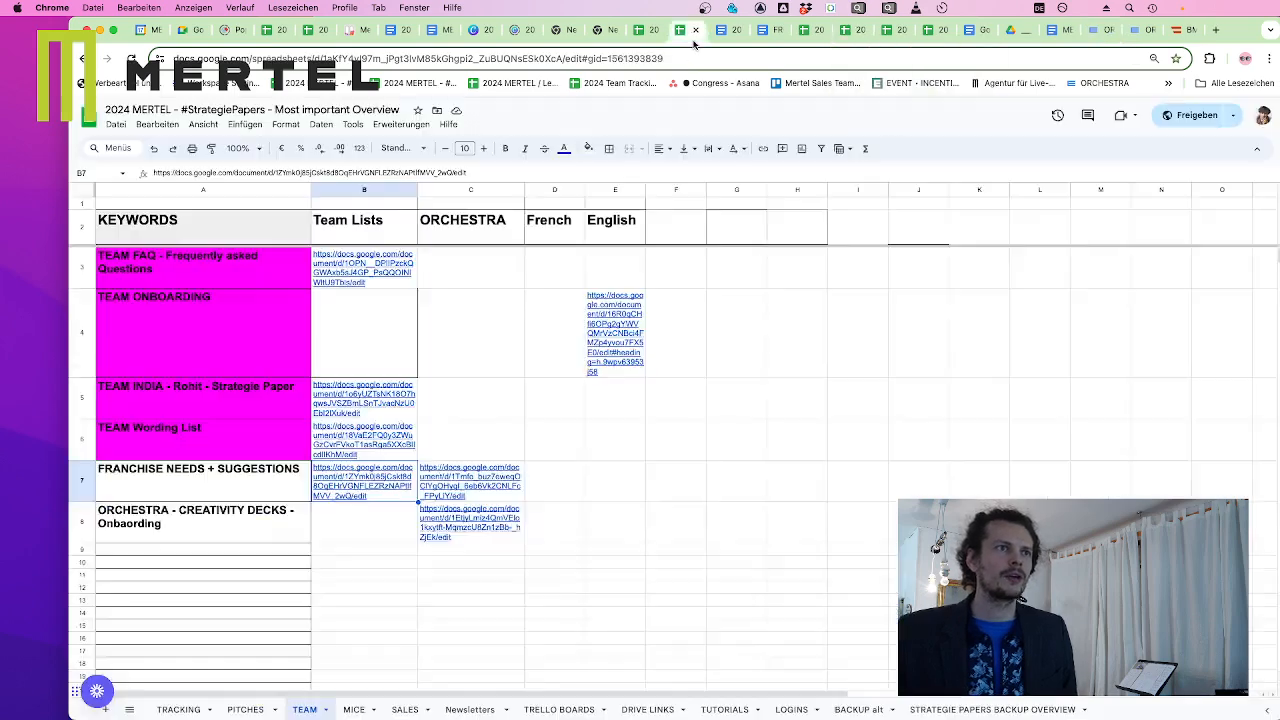
left_click(928, 32)
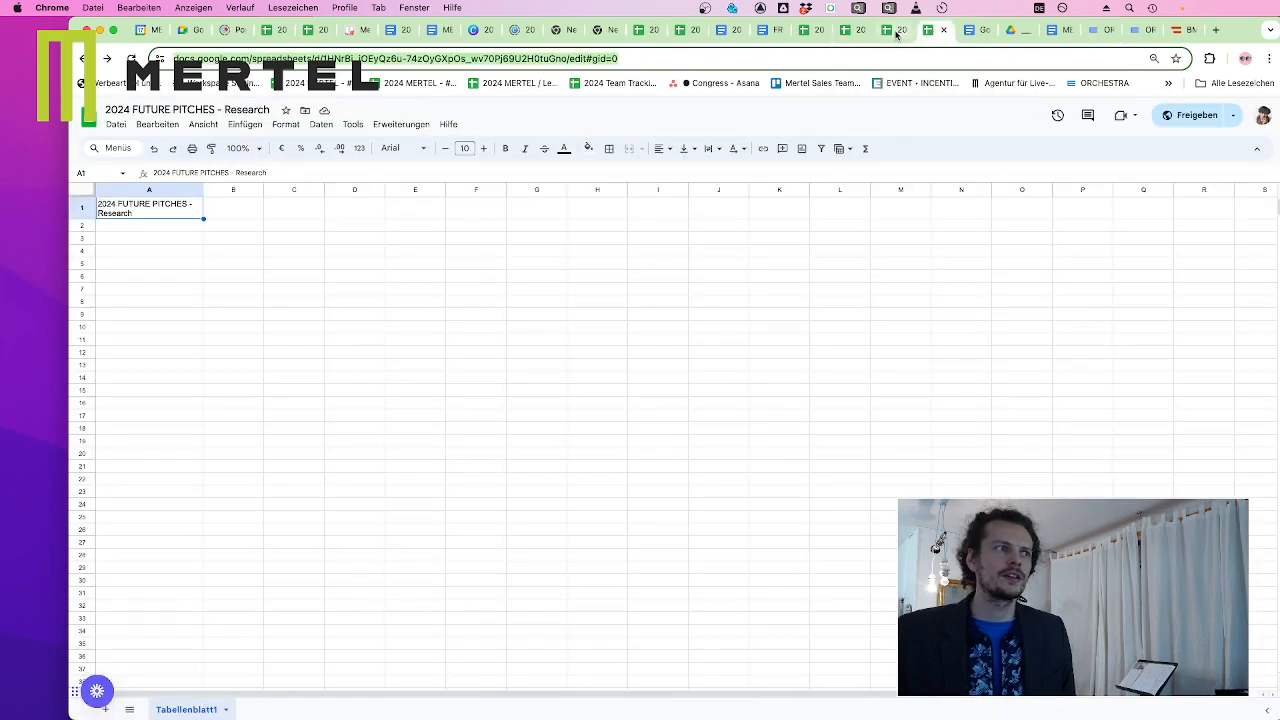
left_click(884, 34)
left_click(848, 32)
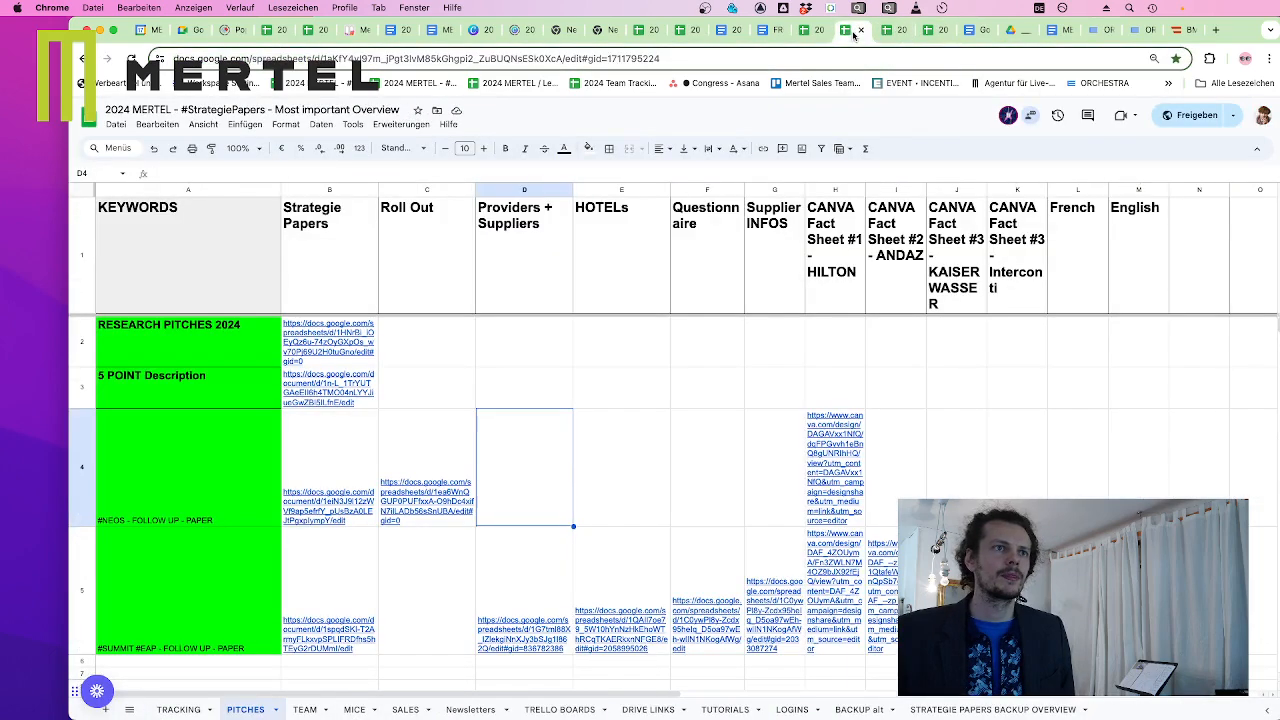
left_click(806, 32)
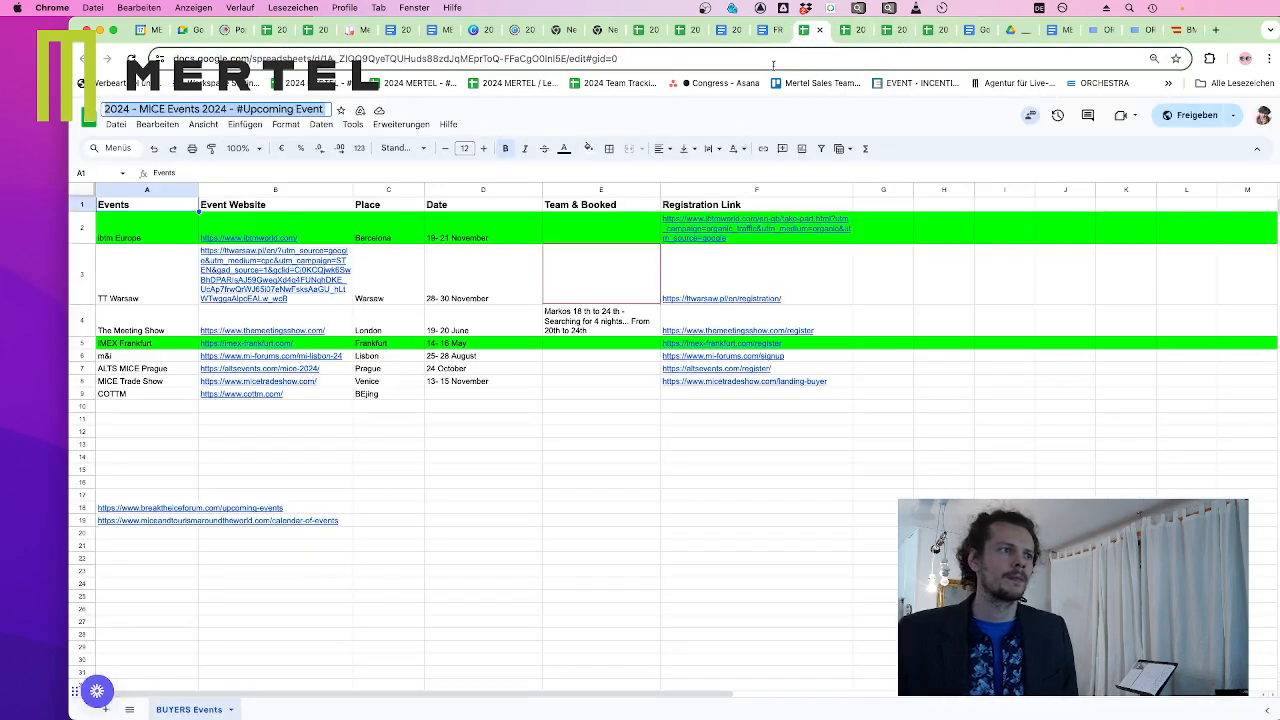
left_click(688, 31)
left_click(641, 33)
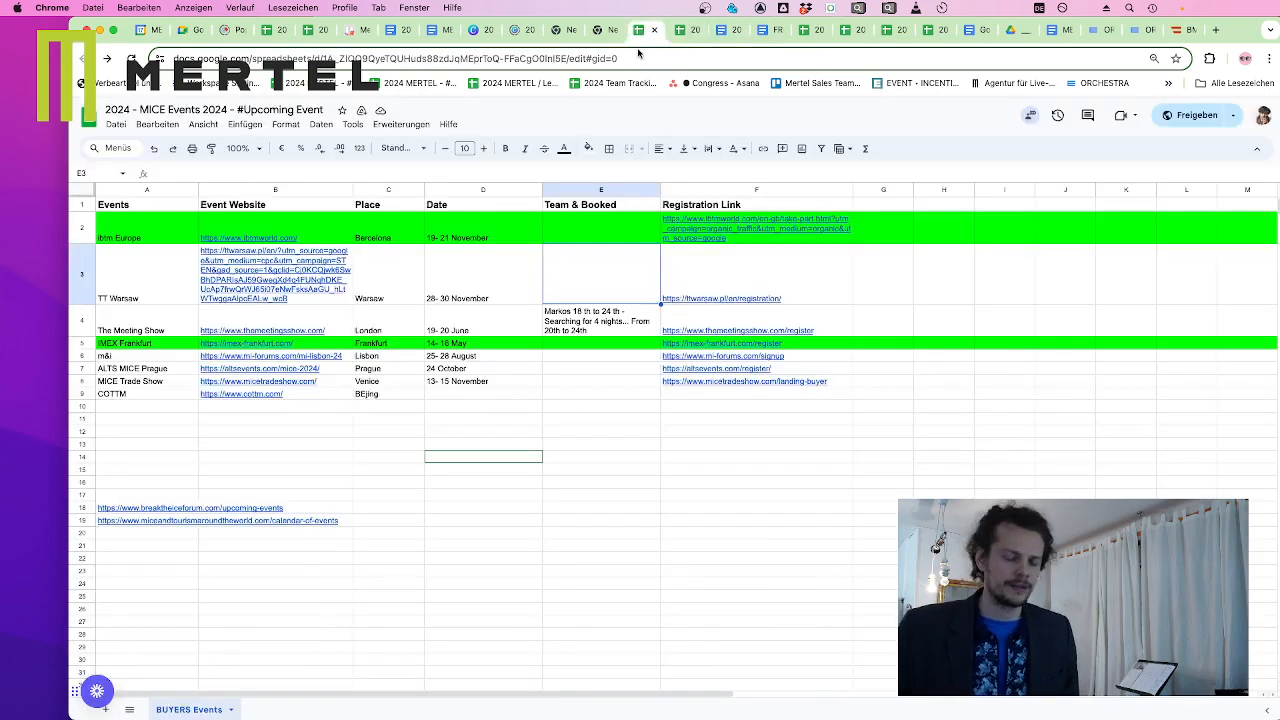
left_click(479, 31)
left_click(316, 30)
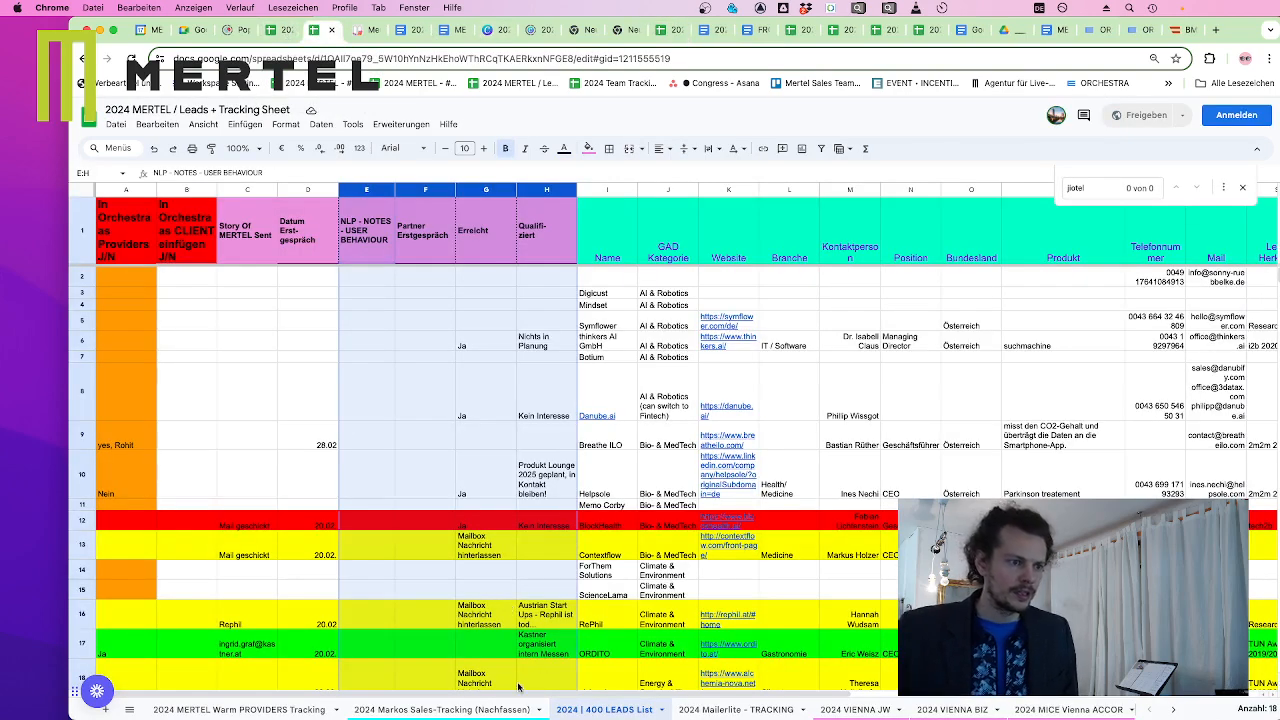
left_click(300, 709)
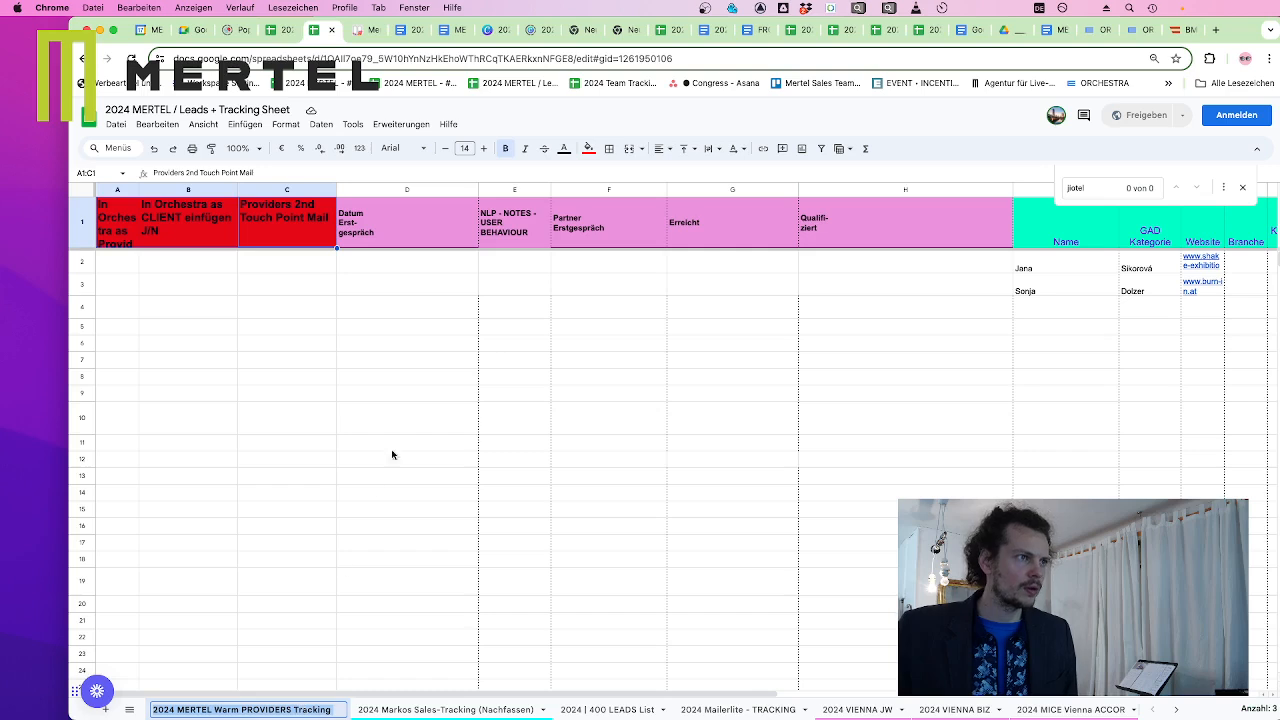
left_click(1079, 313)
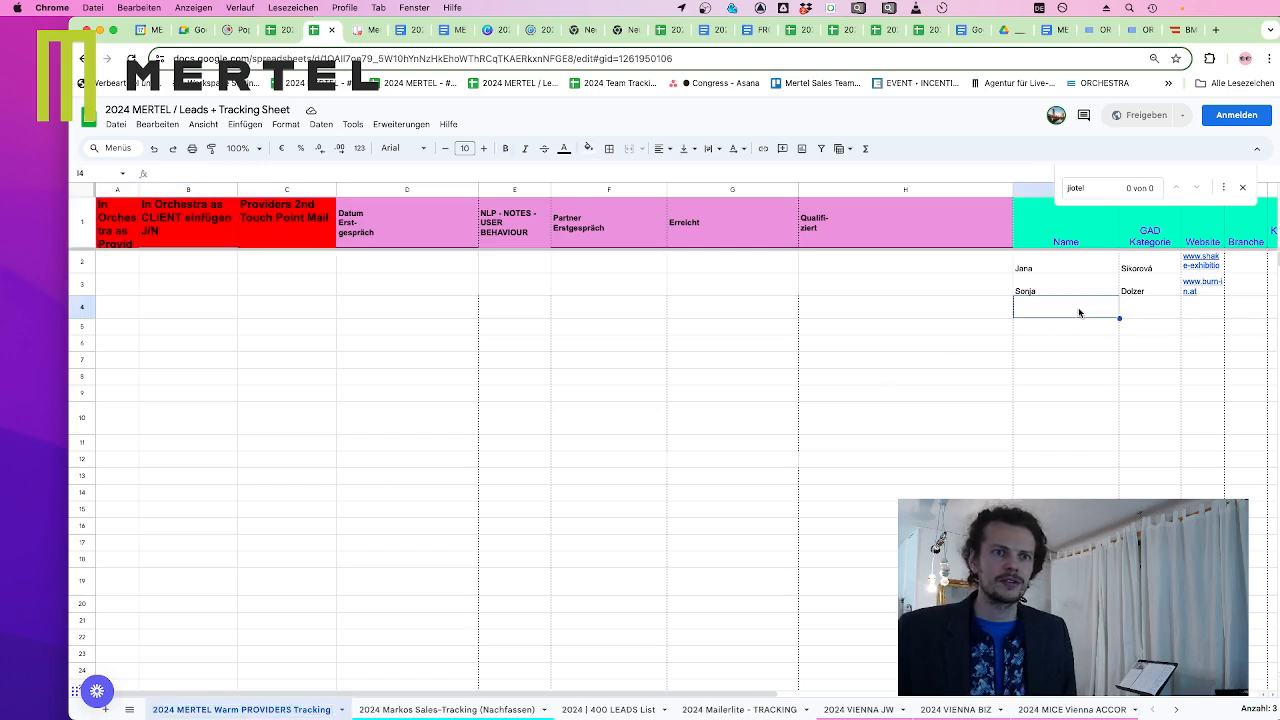
left_click(1198, 312)
key("ctrl+v")
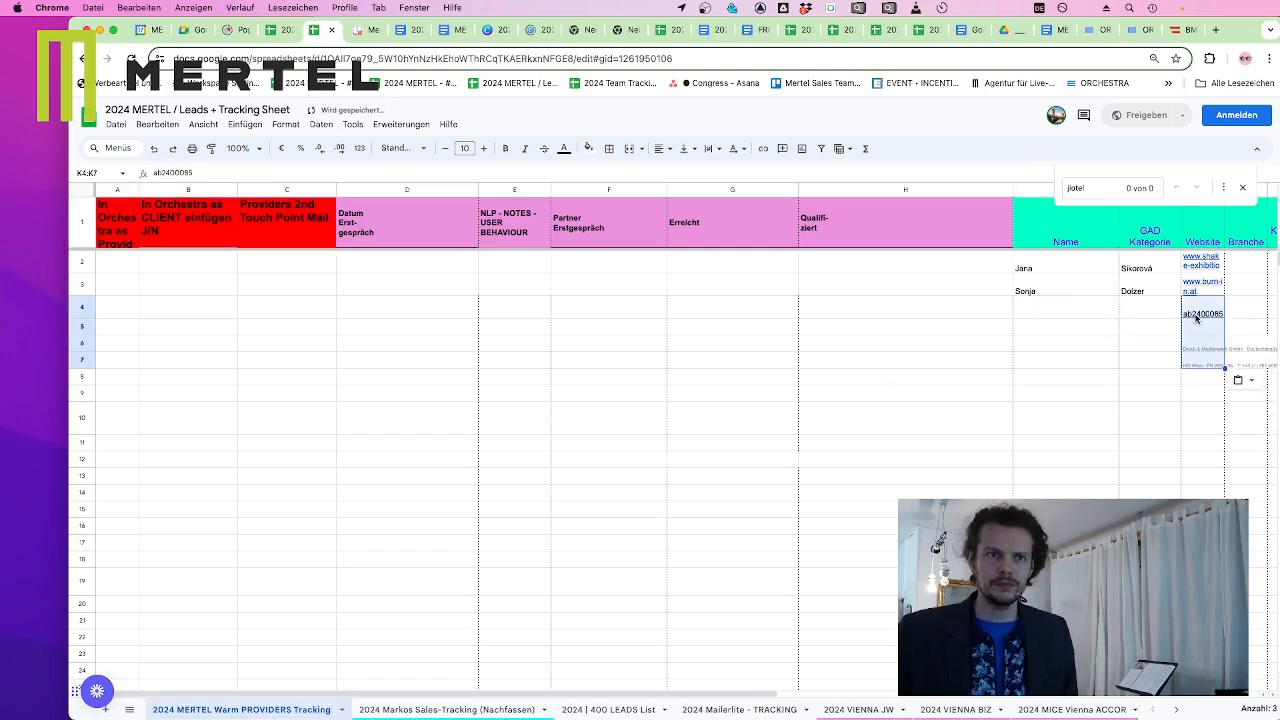
key("ctrl+z")
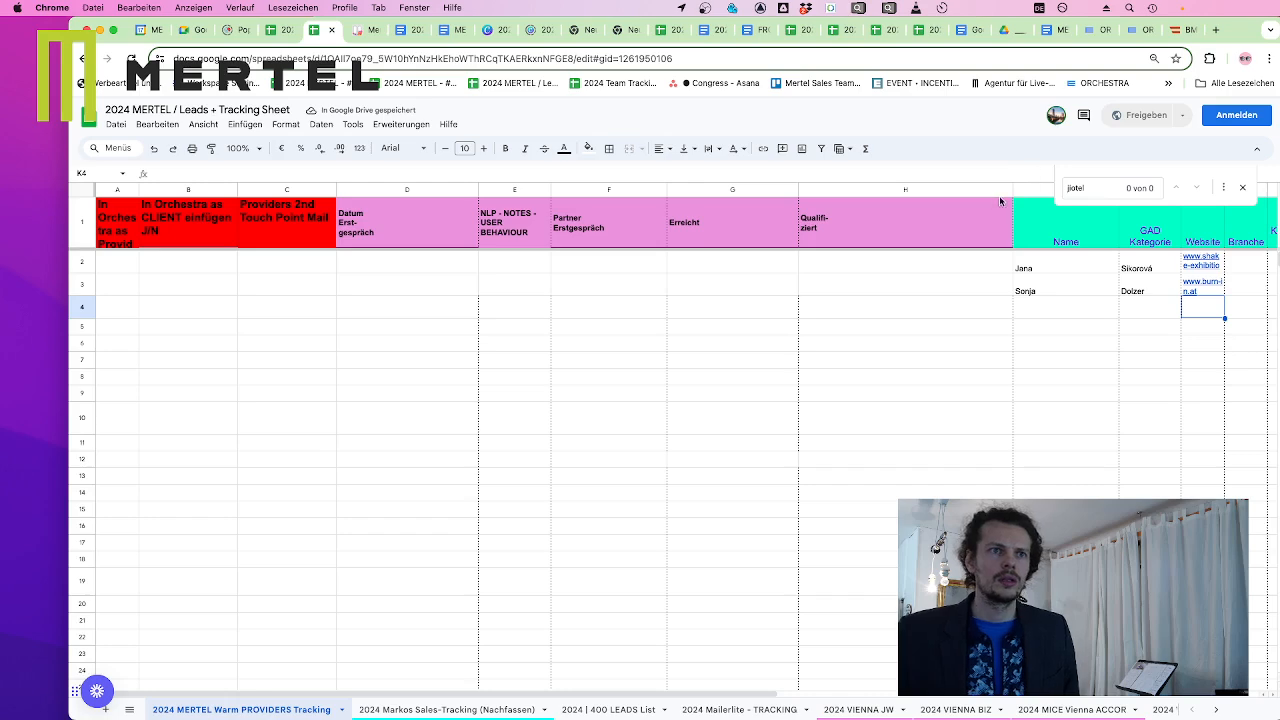
Narrow the Qualifiziert column and paste the copied supplier details as text into the Mail cell of row 4
left_click_drag(1012, 190, 909, 190)
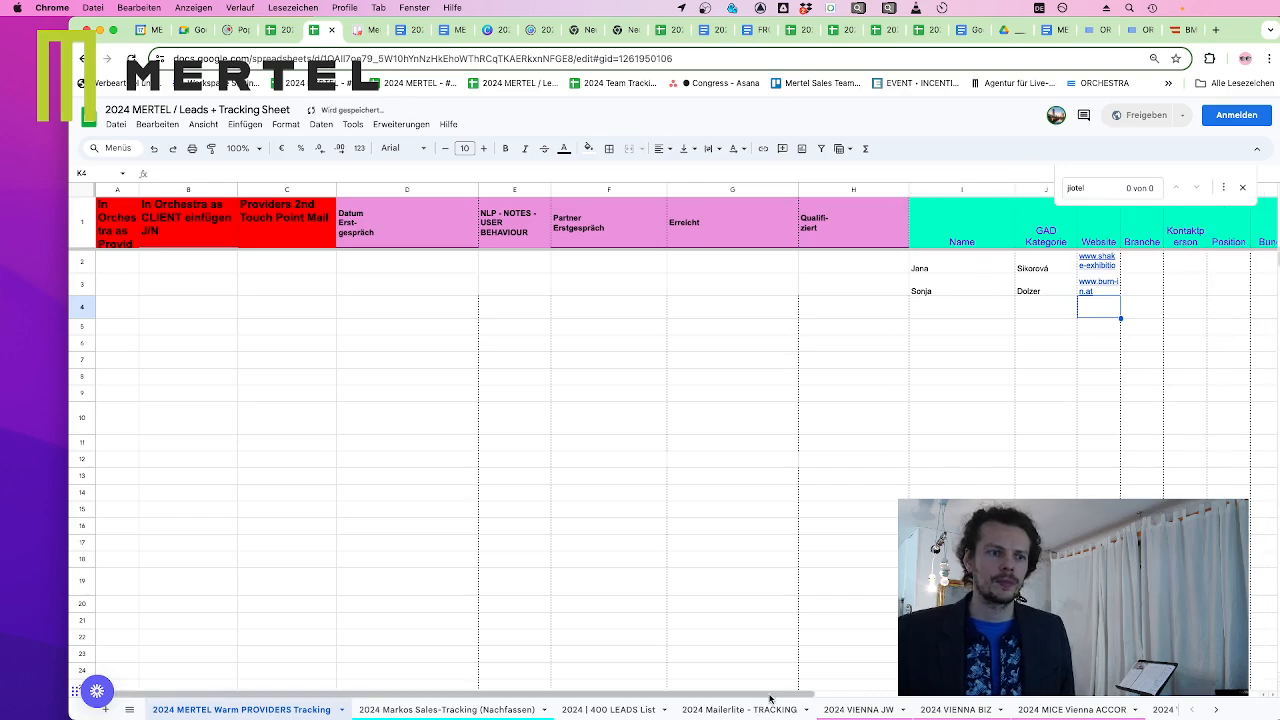
scroll(770, 698, "right", 5)
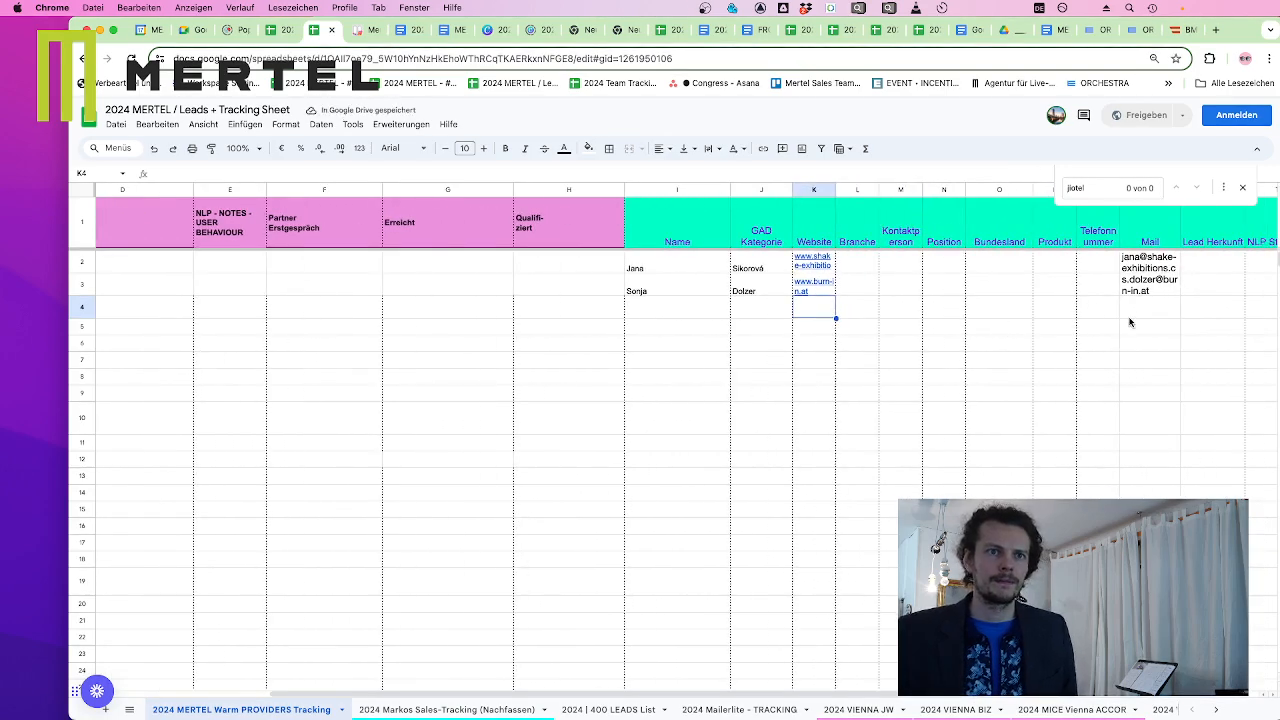
double_click(1136, 312)
key("ctrl+v")
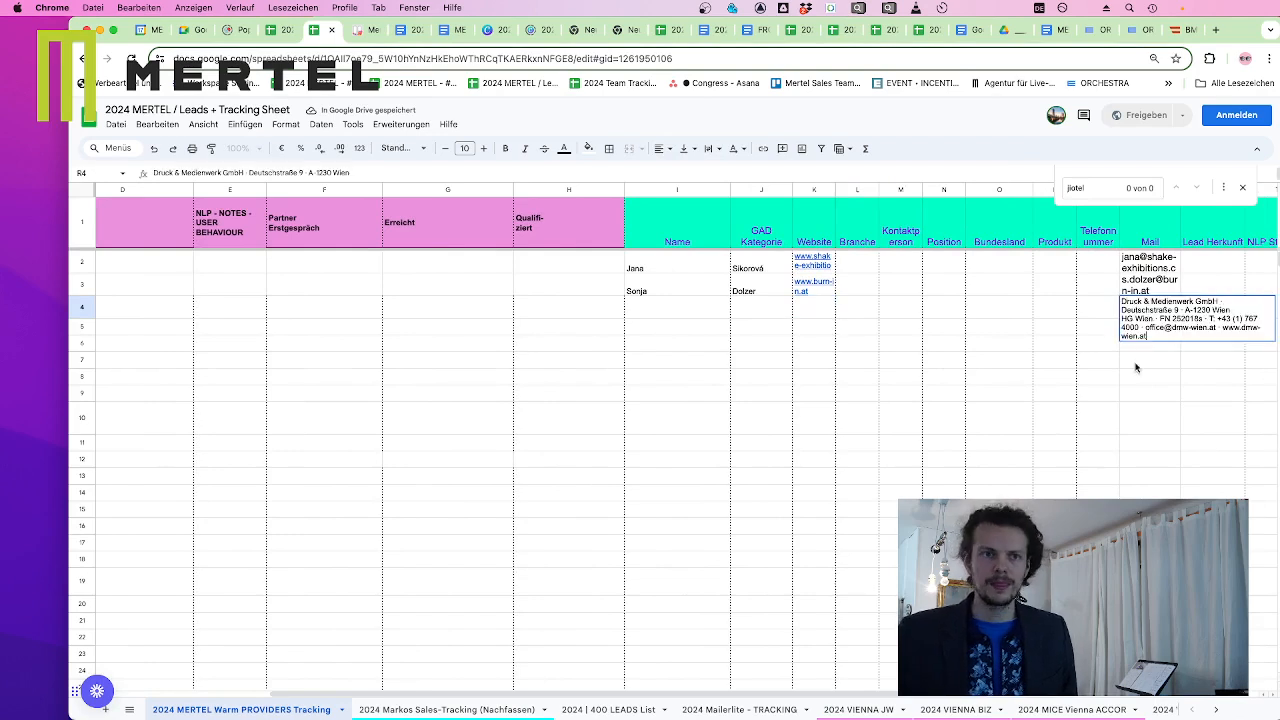
key("Return")
Move the company name Druck & Medienwerk GmbH from the Mail cell into the Name cell of row 4
double_click(1180, 304)
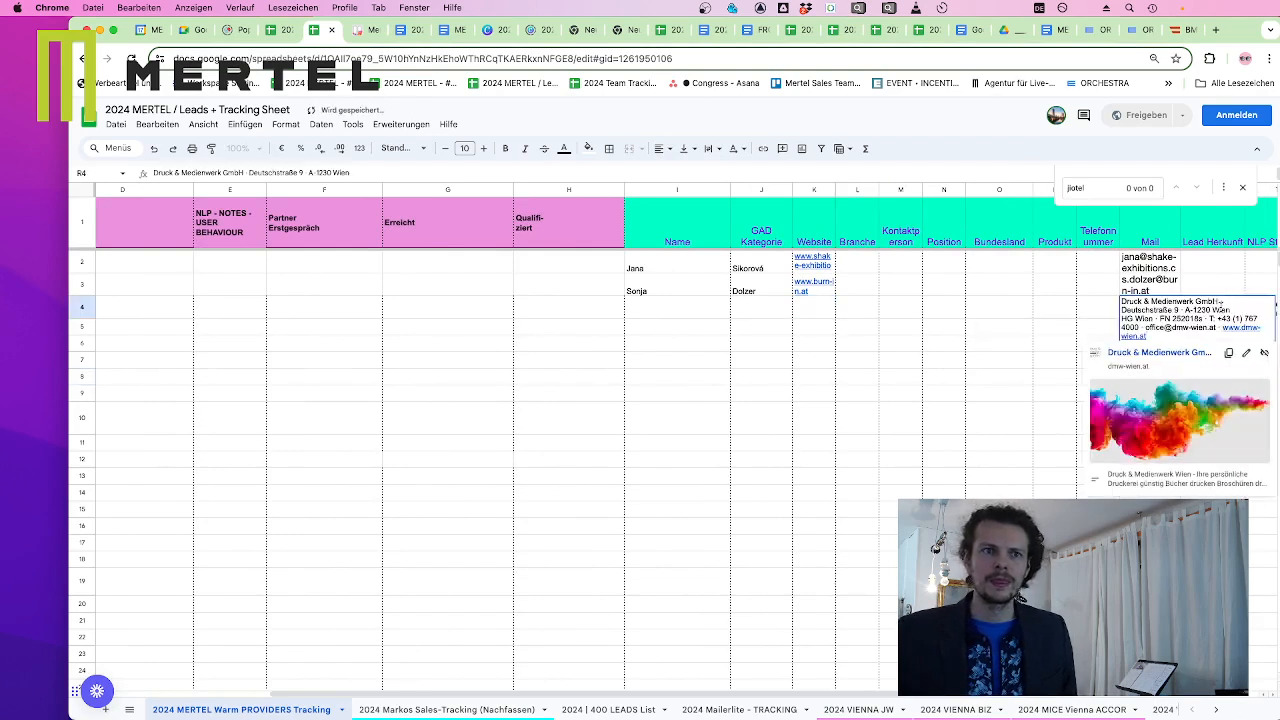
left_click(681, 312)
type("Druck & Medienwerk GmbH")
left_click(1125, 362)
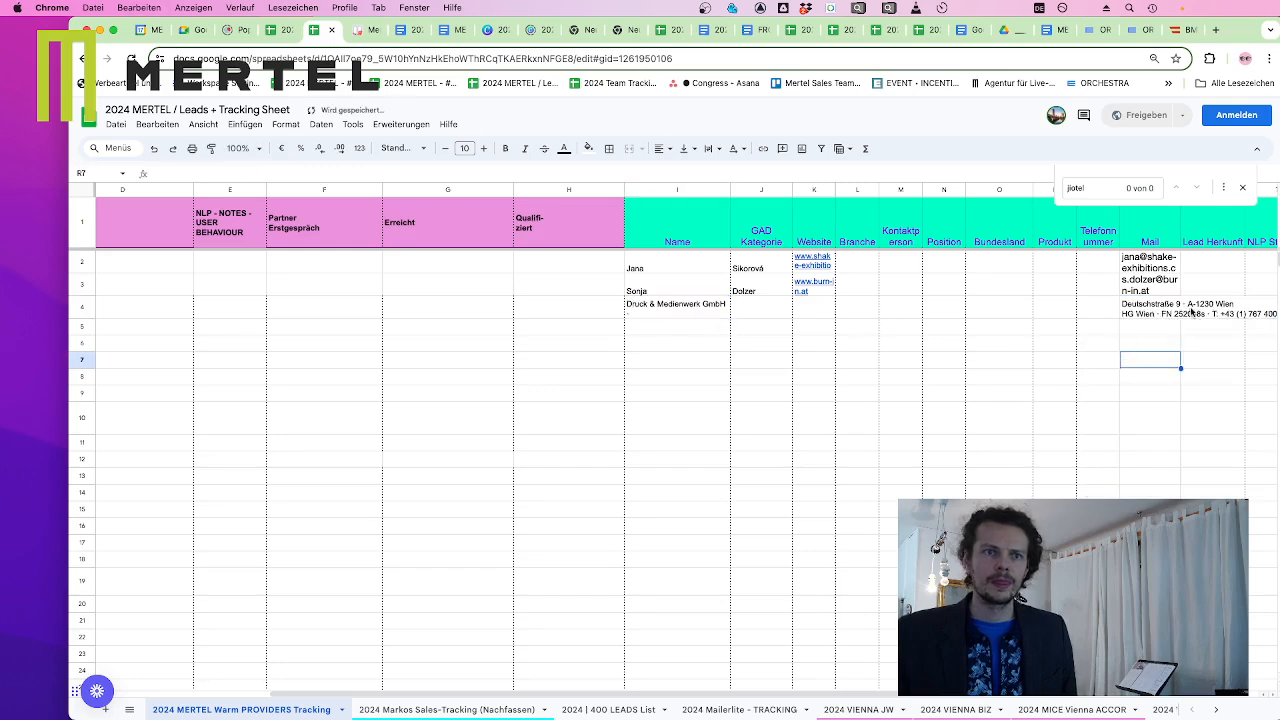
Cut the supplier's e-mail and website out of the Mail cell text and paste them into row 4's Telefonnummer cell
left_click(1191, 312)
left_click(1140, 318)
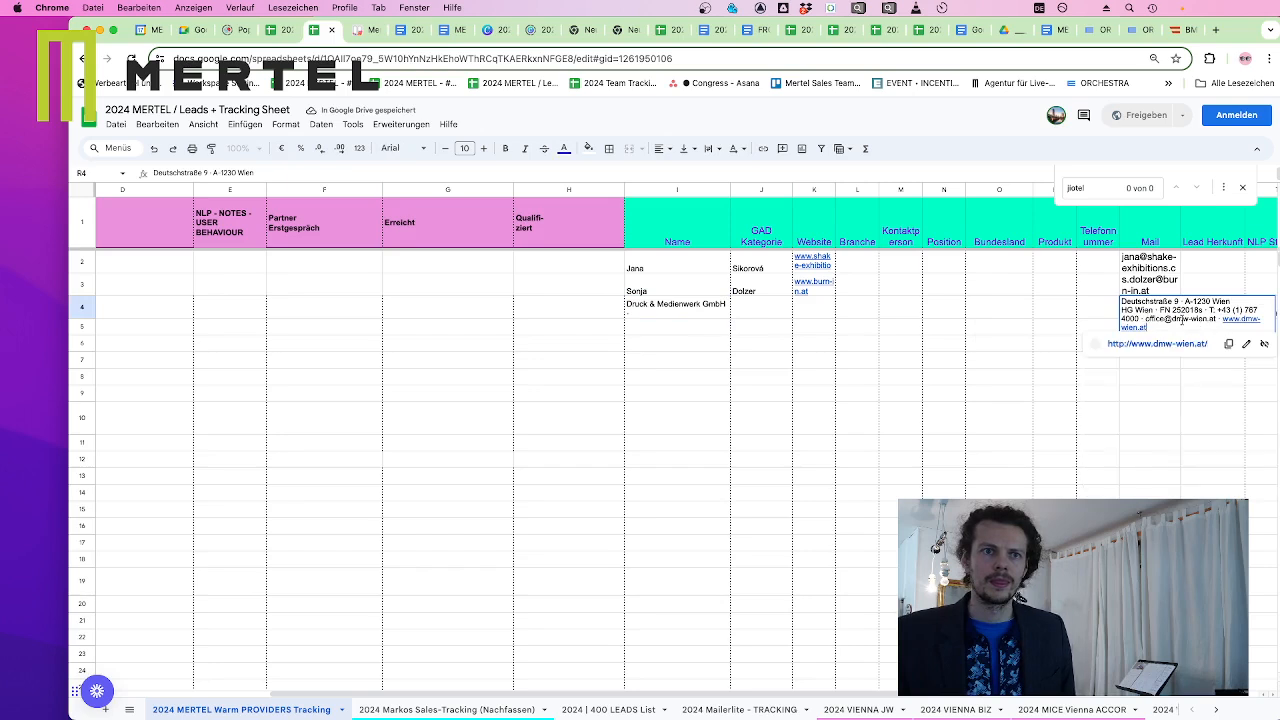
mouse_move(1146, 318)
left_mouse_down()
mouse_move(1186, 320)
mouse_move(1147, 328)
left_mouse_up()
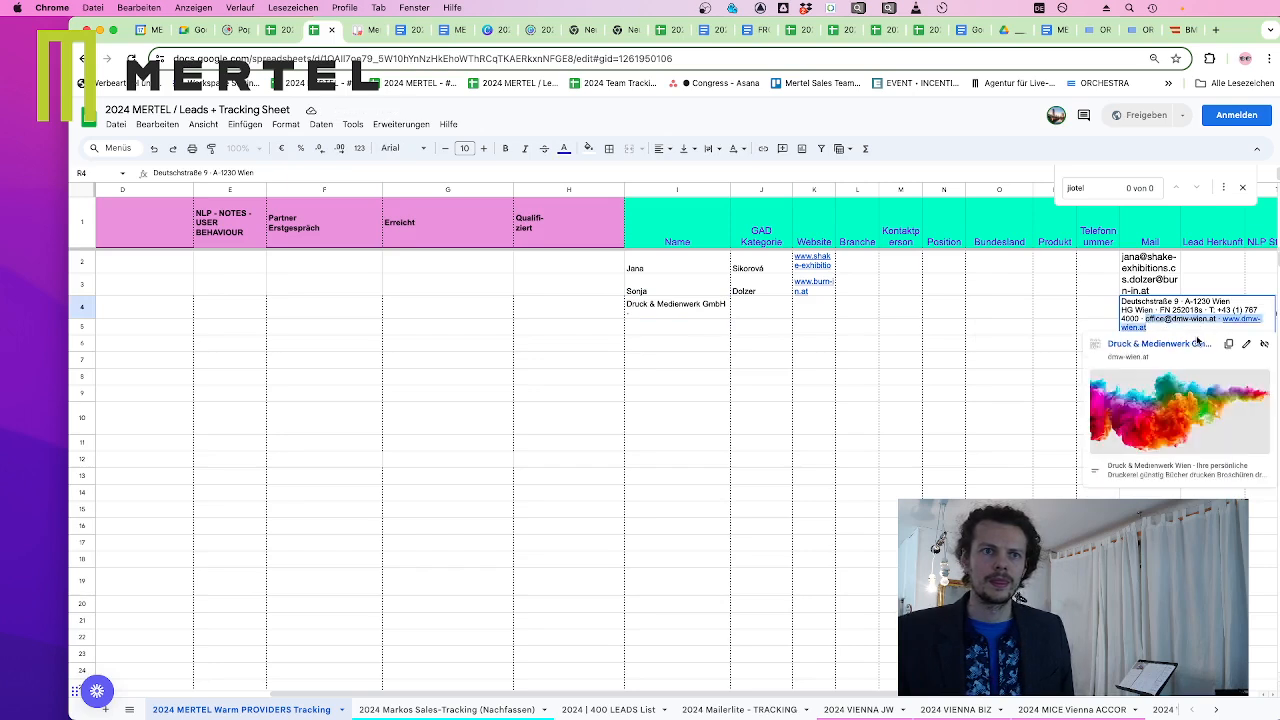
key("BackSpace")
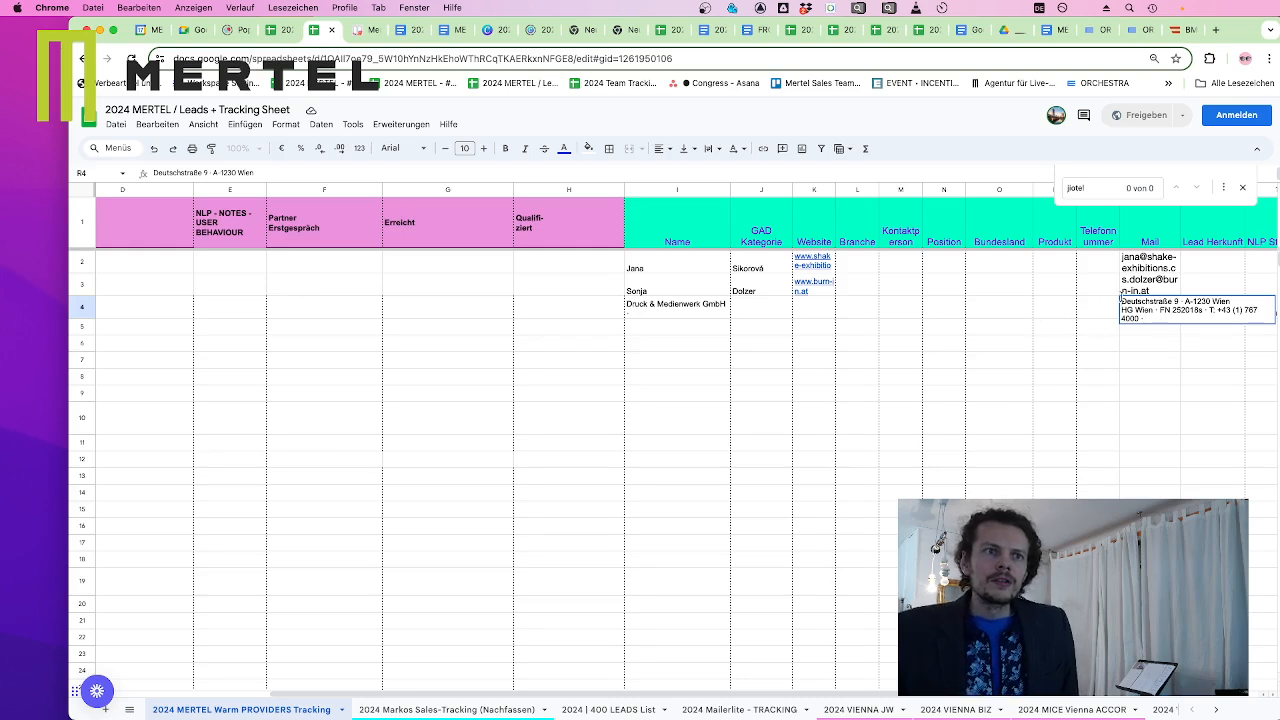
left_click(1070, 290)
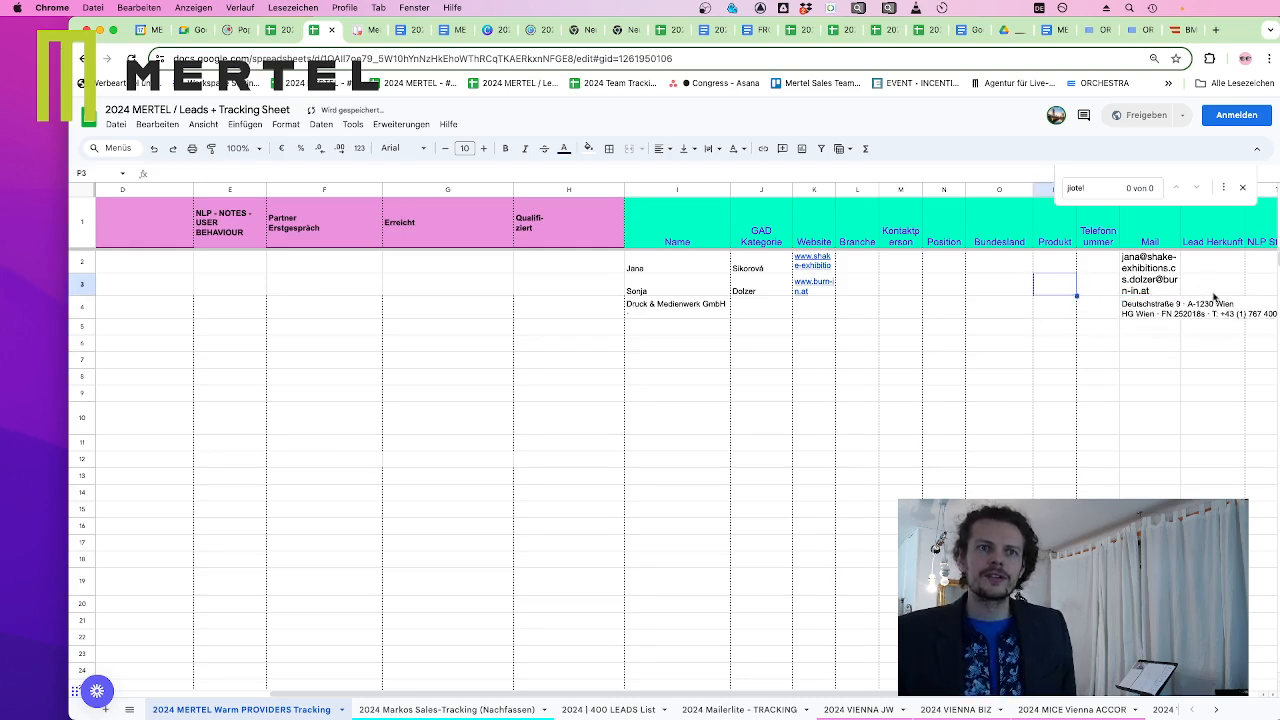
left_click(1106, 312)
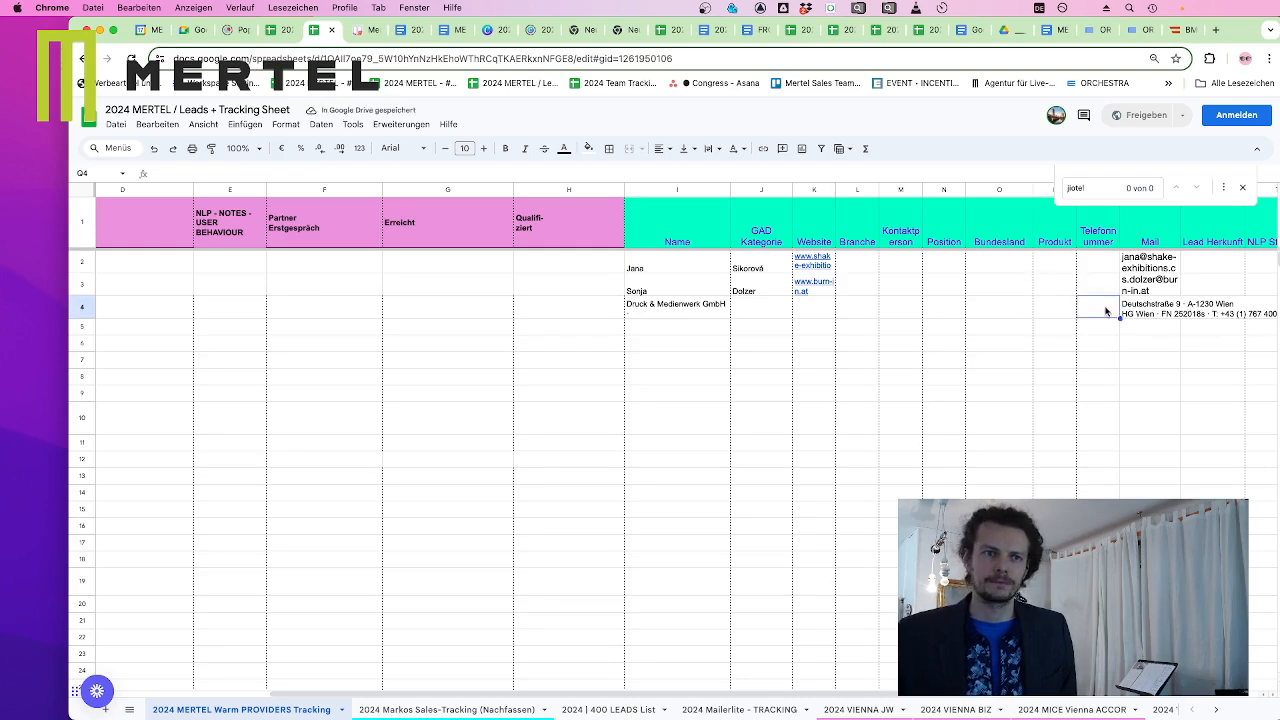
key("ctrl+v")
Move the remaining address, register and phone lines from the Mail cell into the Bundesland cell of row 4
left_click(1132, 310)
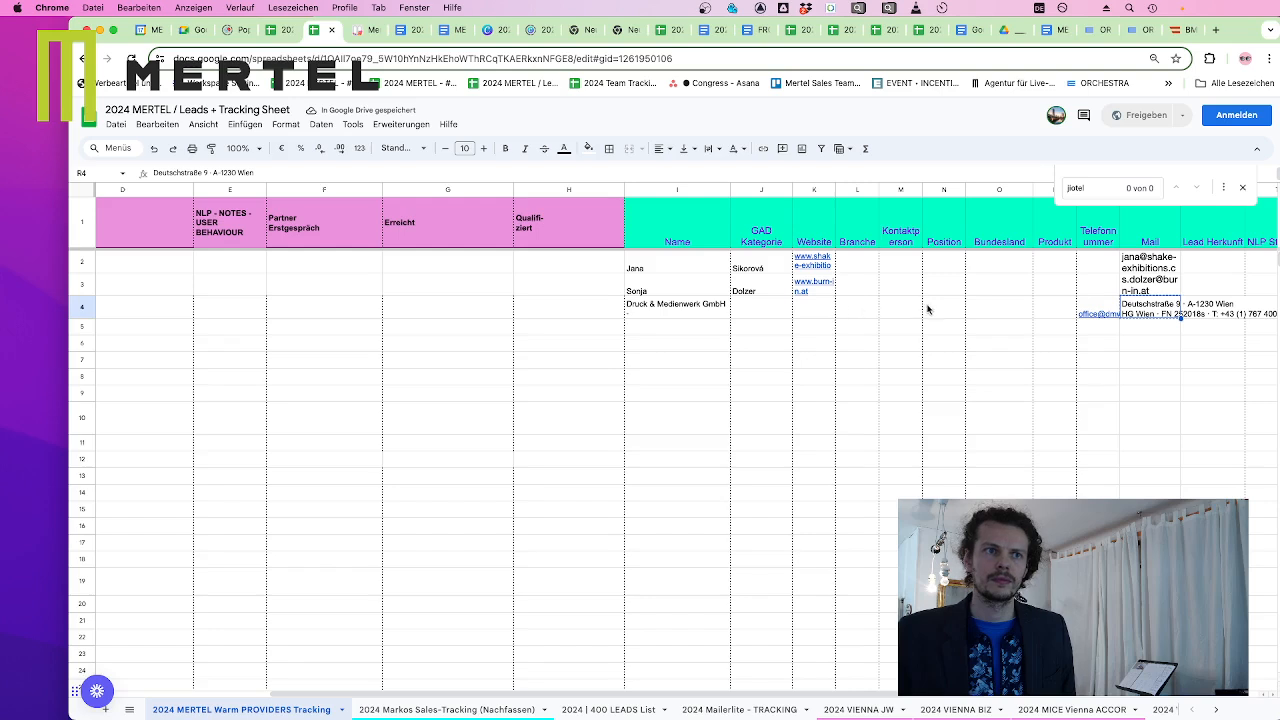
left_click(985, 306)
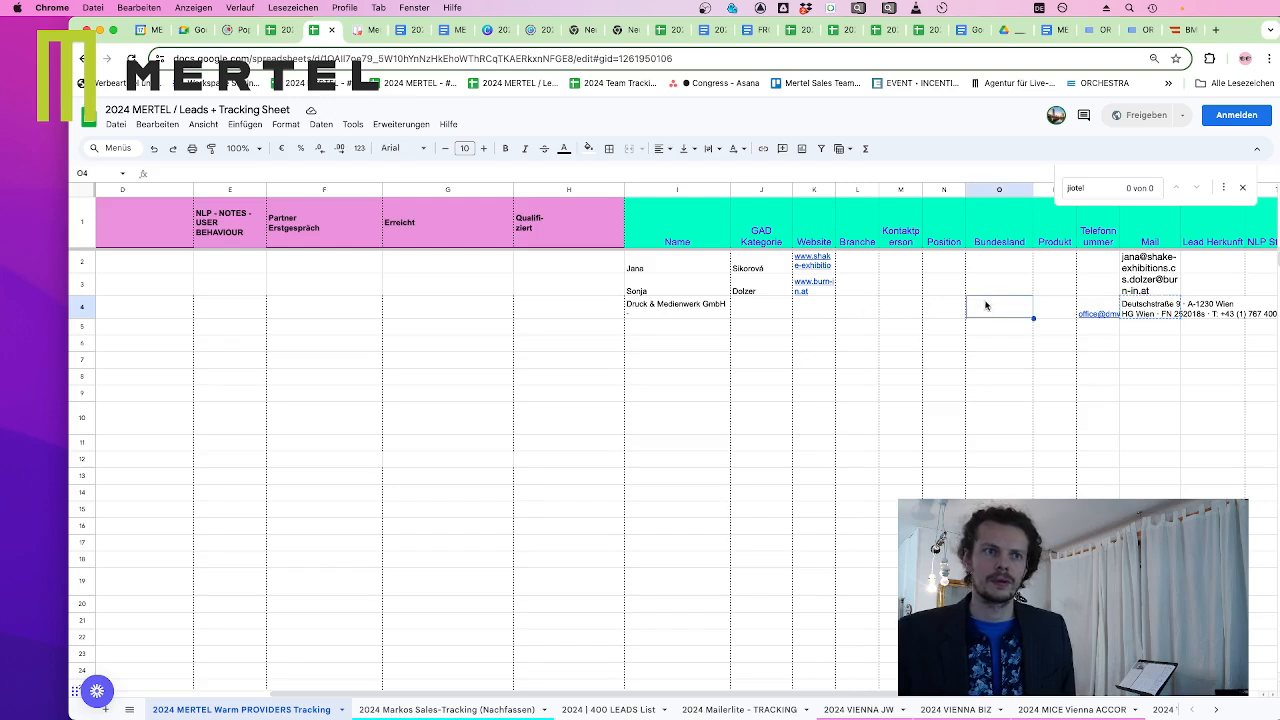
key("ctrl+v")
Move the supplier's e-mail and website from the Telefonnummer cell into the Mail cell of row 4
left_click(1097, 306)
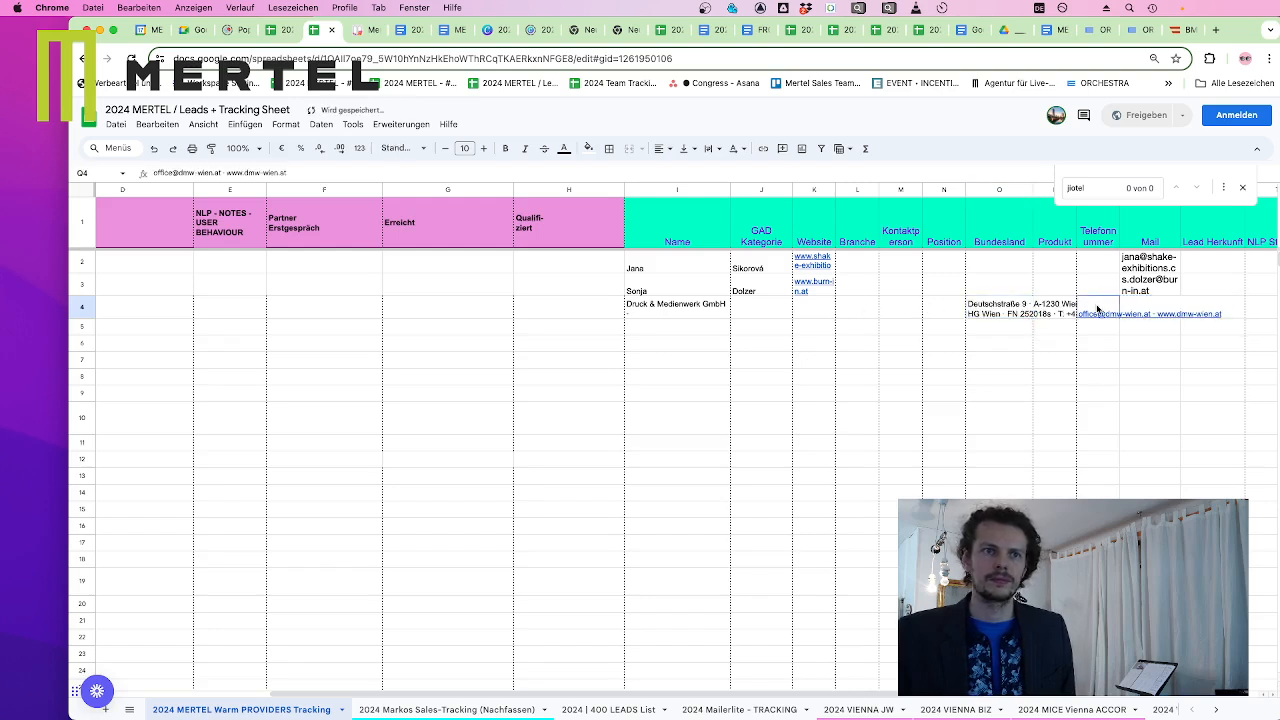
key("ctrl+x")
left_click(1138, 307)
key("ctrl+v")
left_click(1143, 360)
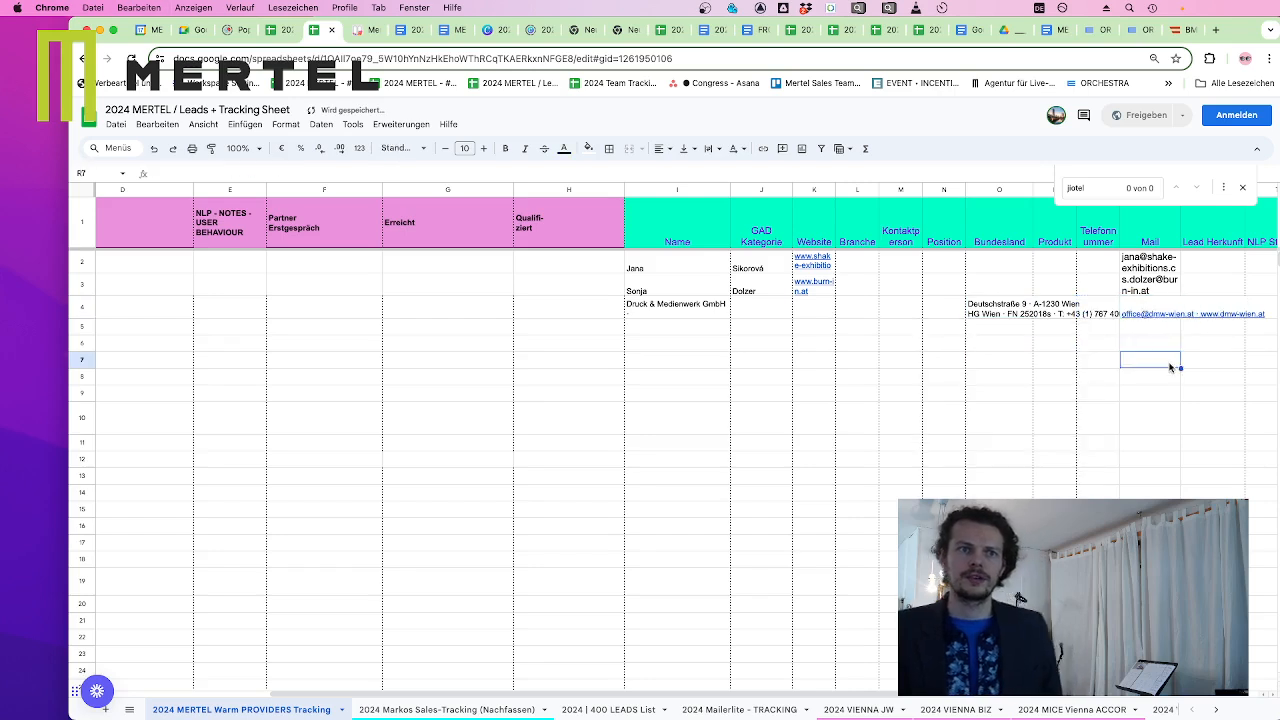
left_click(1012, 308)
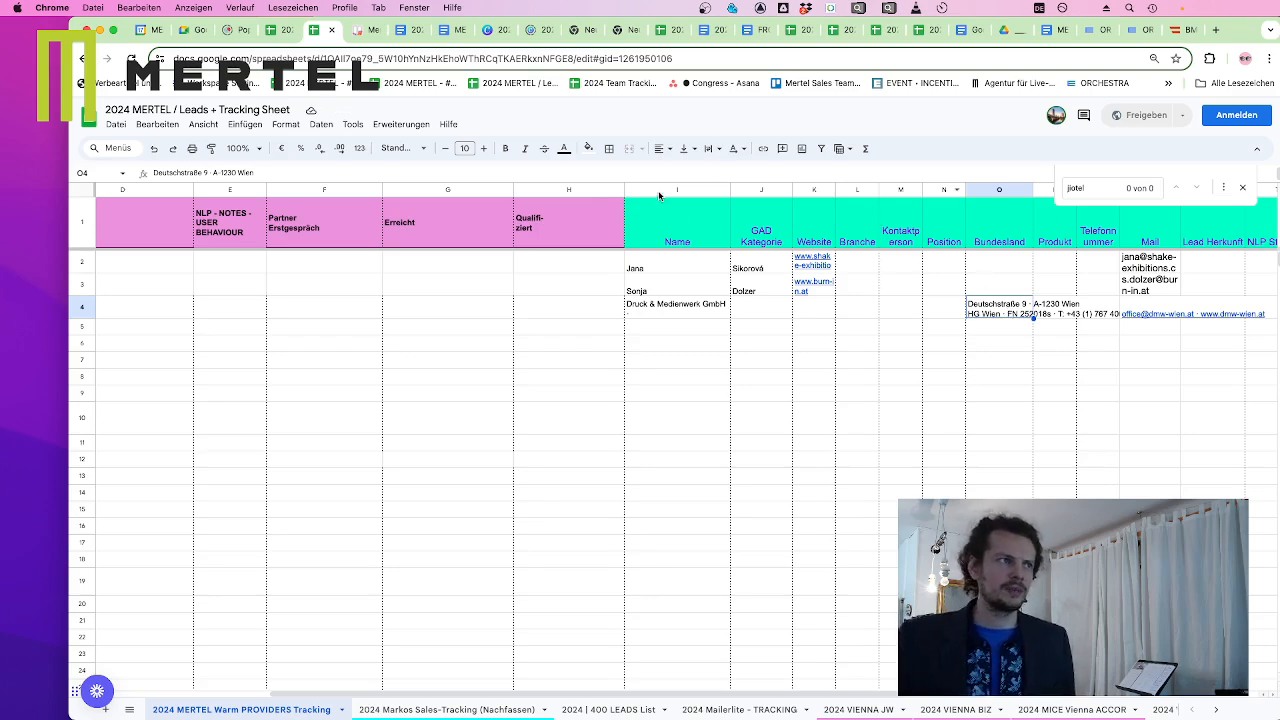
Enter Yes in row 4 under Providers 2nd Touch Point Mail
left_click(508, 292)
left_click_drag(518, 290, 7, 290)
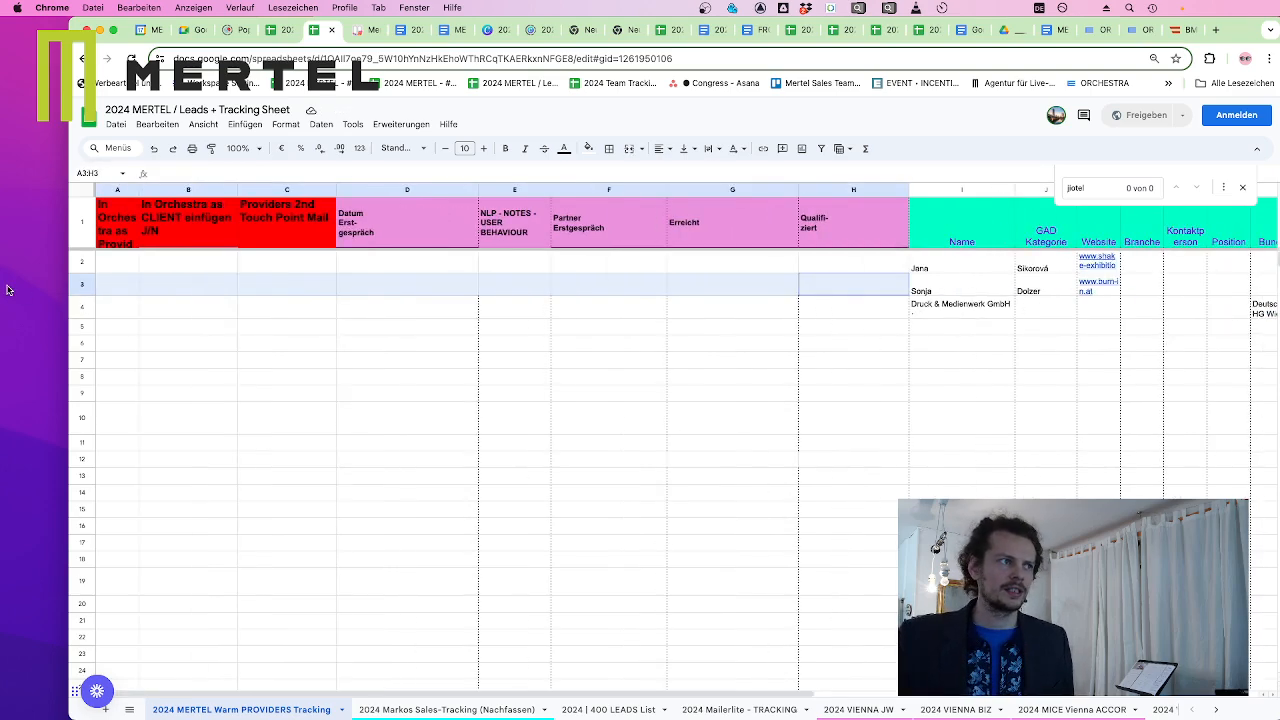
left_click(184, 222)
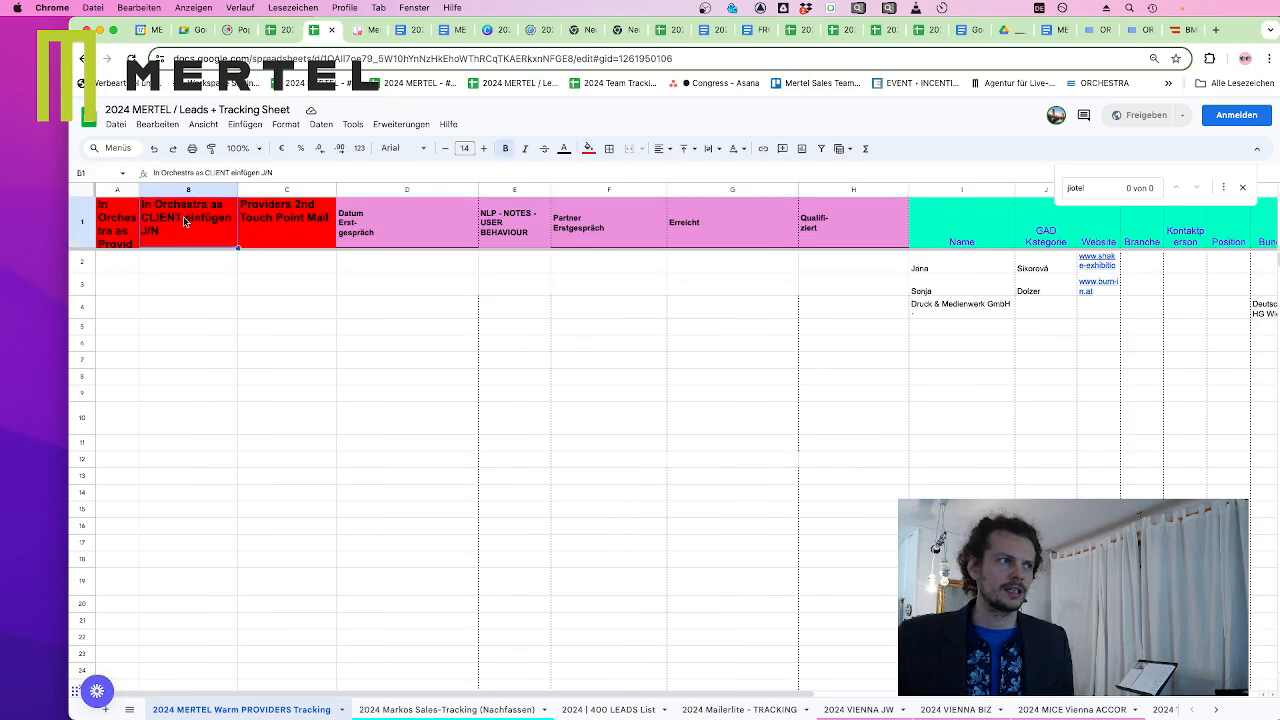
left_click(294, 316)
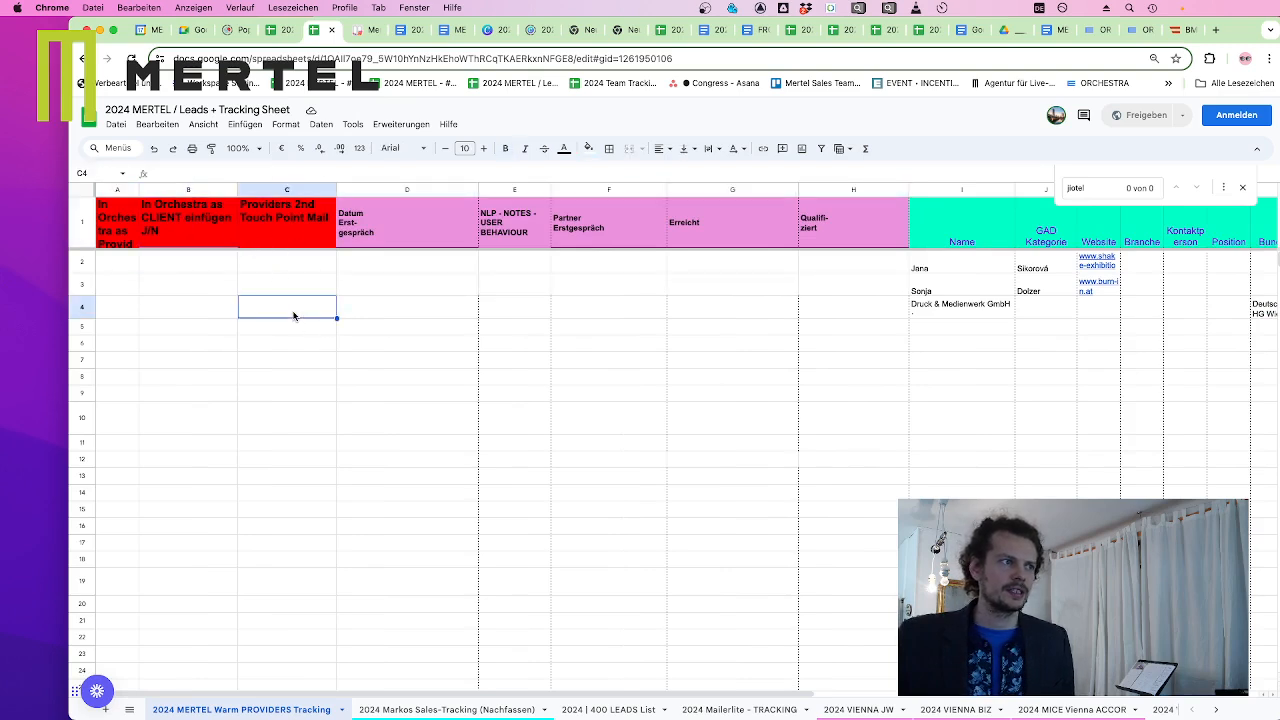
type("Yes")
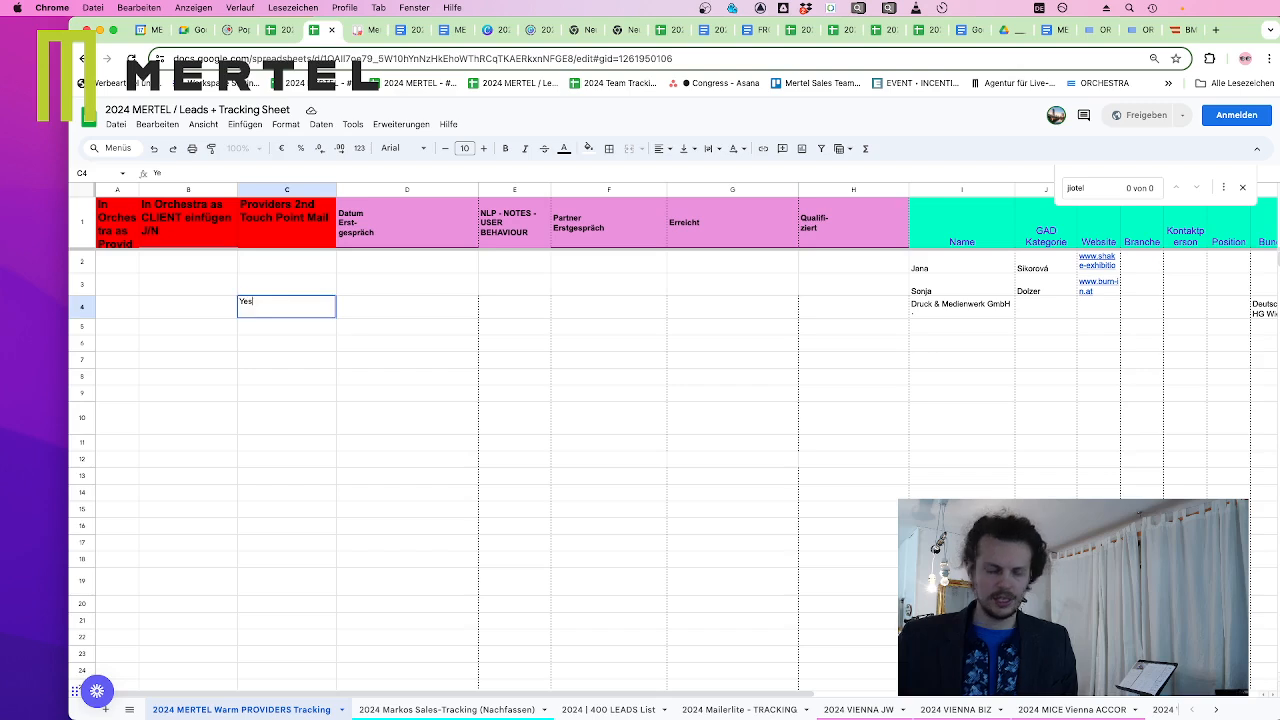
key("Return")
Move the Yes entry in row 4 from Providers 2nd Touch Point Mail to the In Orchestra as Provider column
left_click(209, 309)
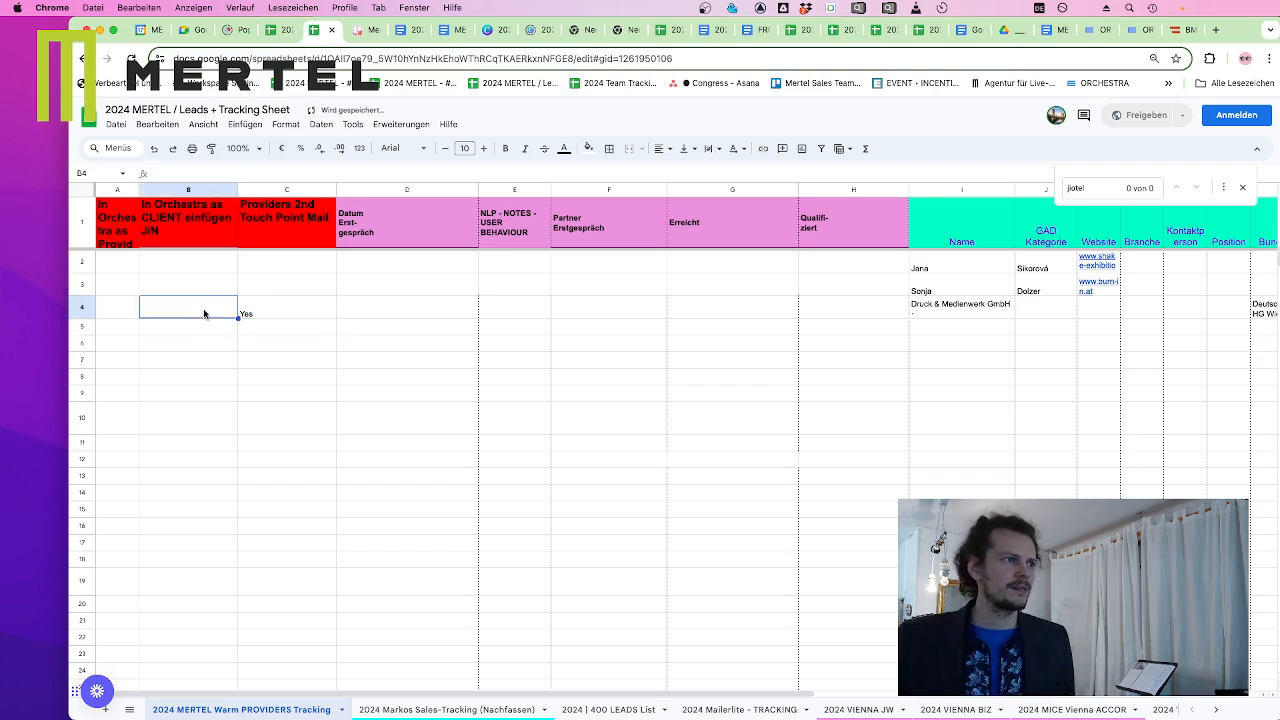
left_click(266, 311)
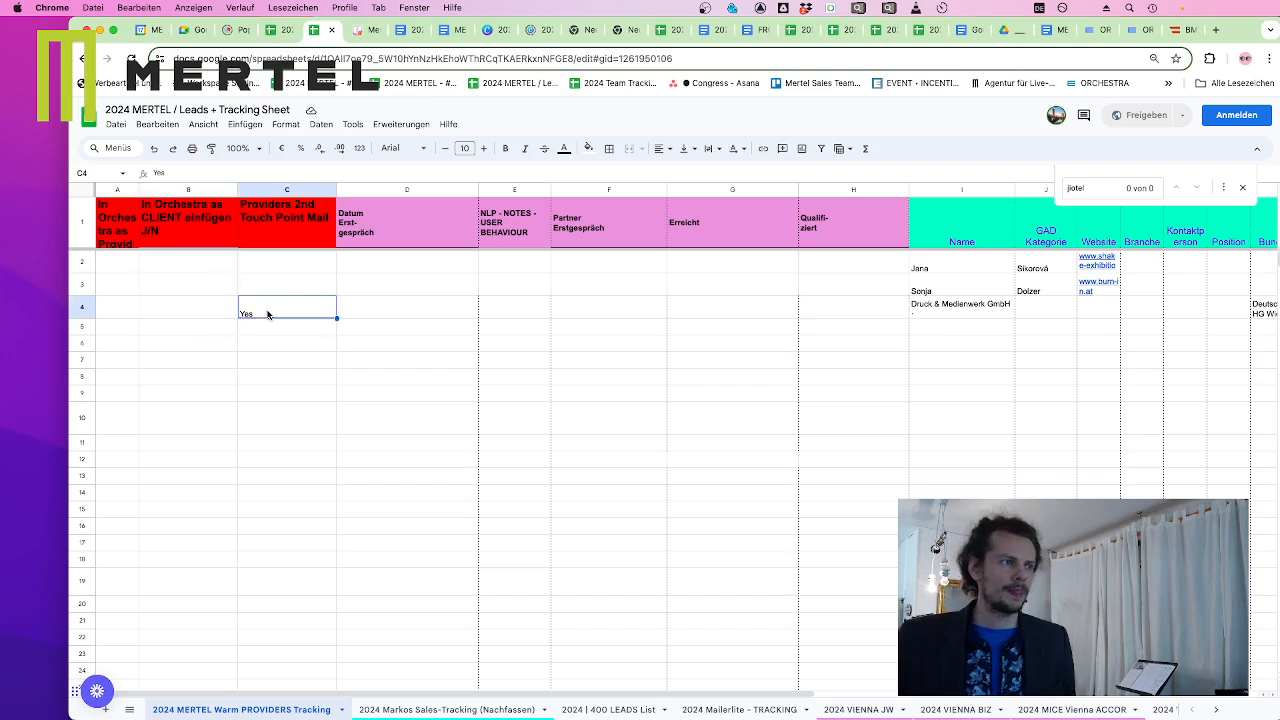
left_click(111, 311)
key("ctrl+v")
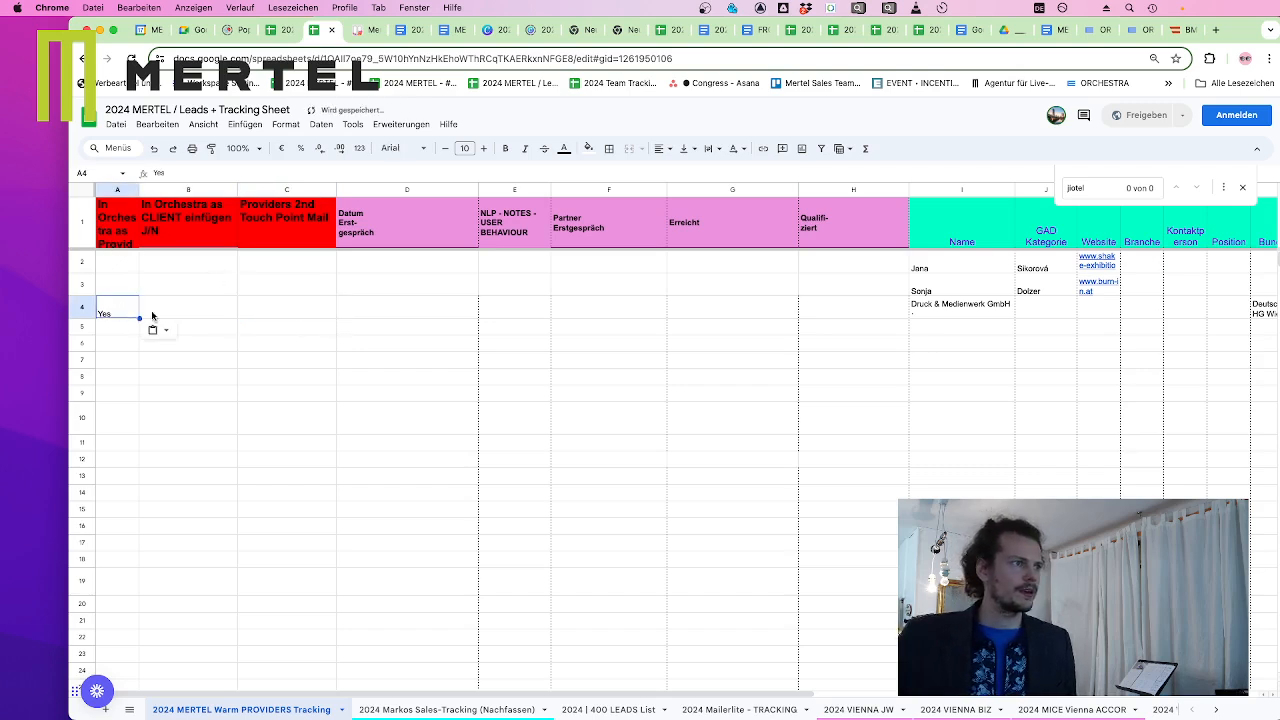
Enter NO for row 4 in the Orchestra client column and No for row 3 in both Orchestra client and provider columns
left_click(205, 310)
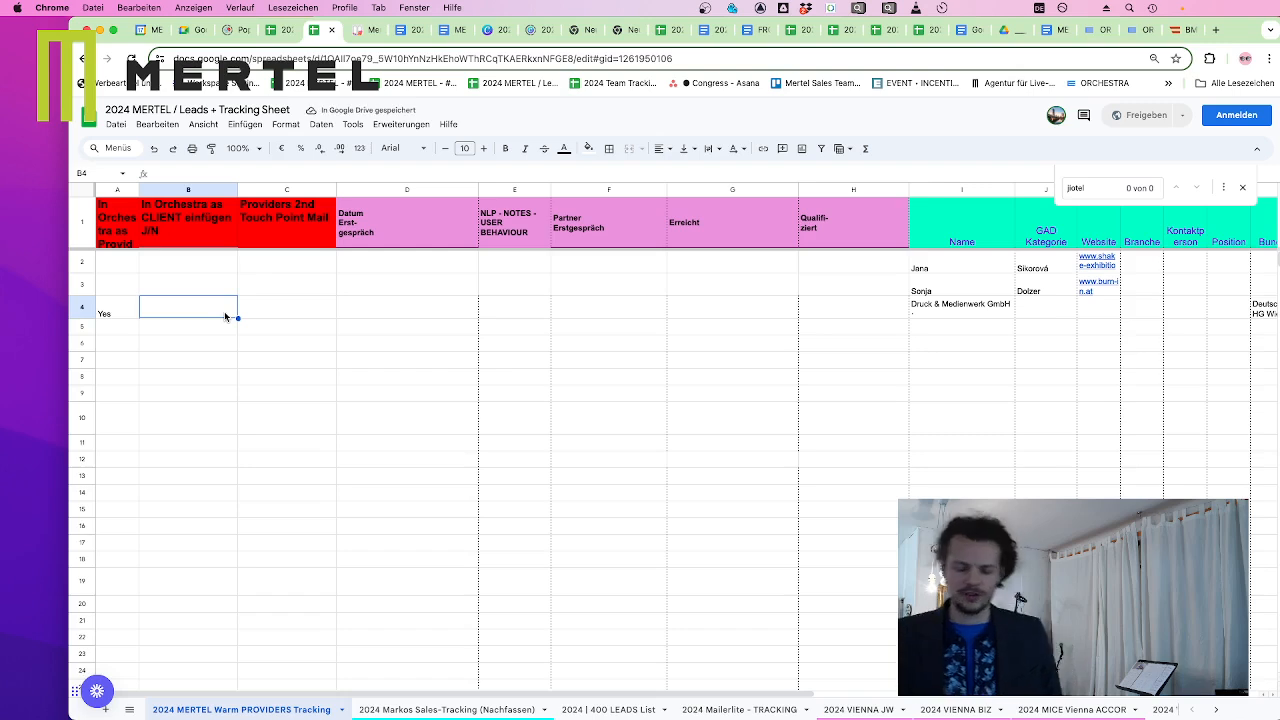
type("NO")
left_click(188, 284)
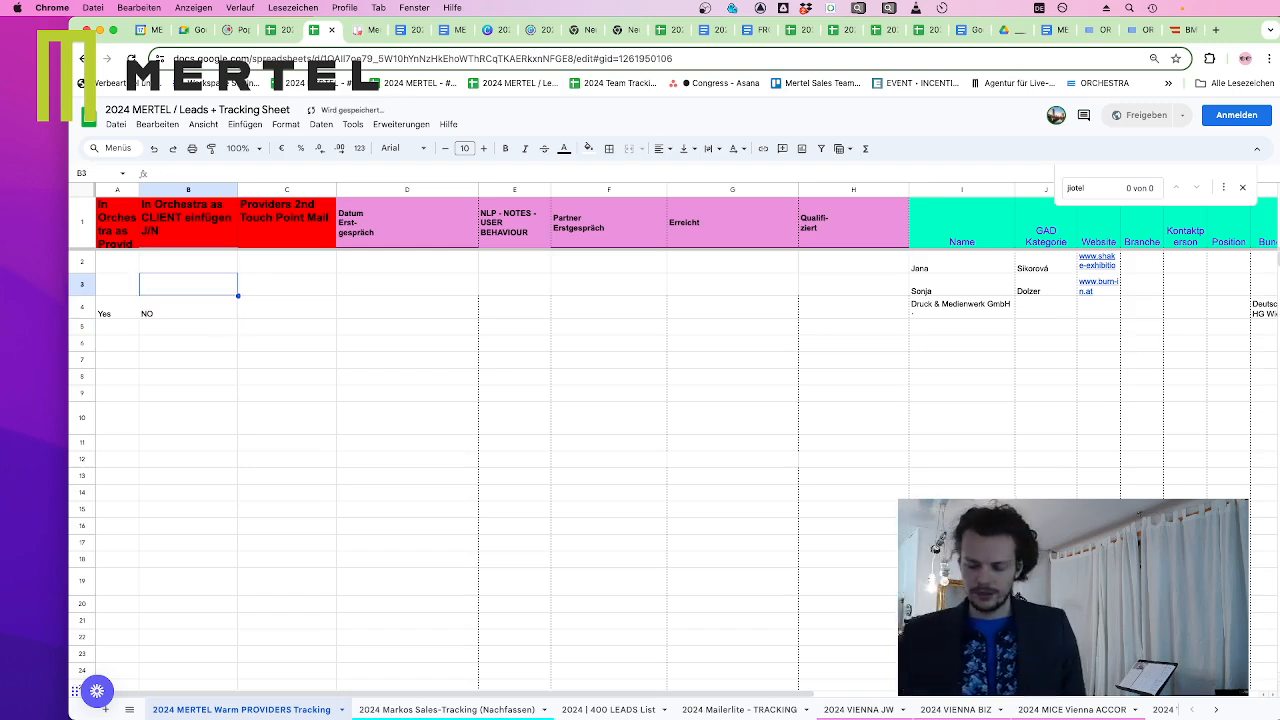
type("No")
left_click(103, 293)
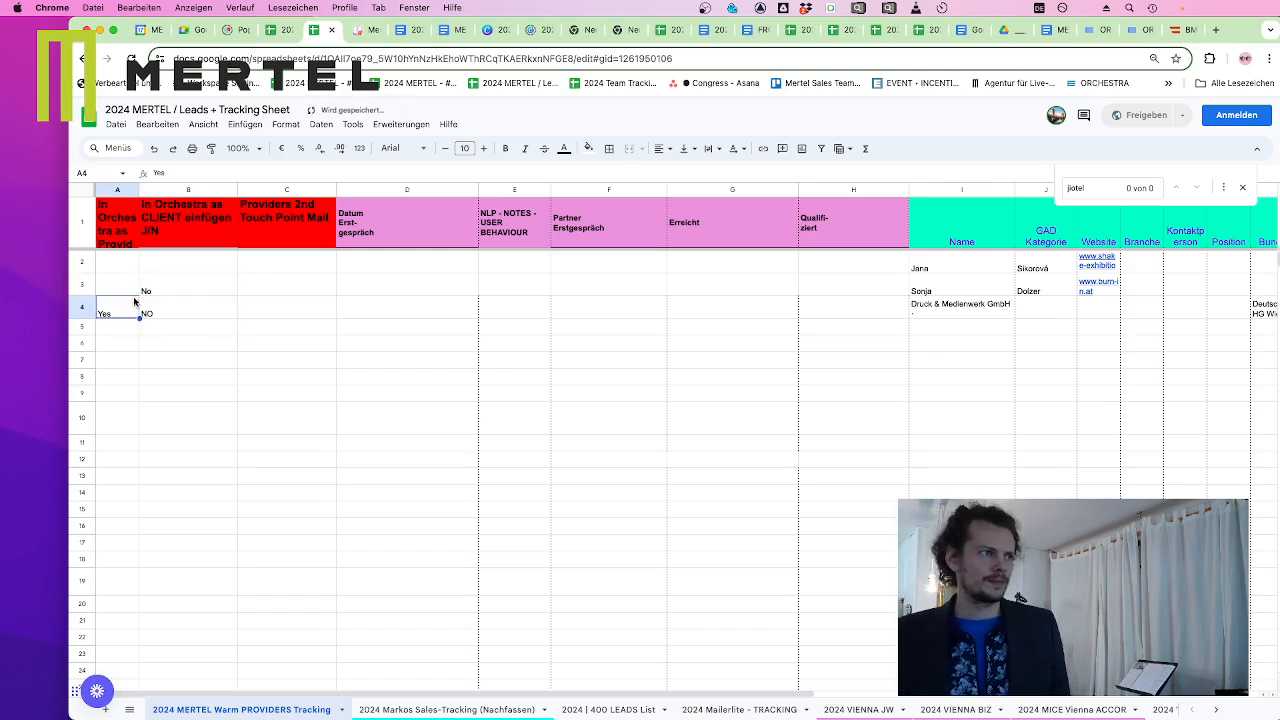
type("No")
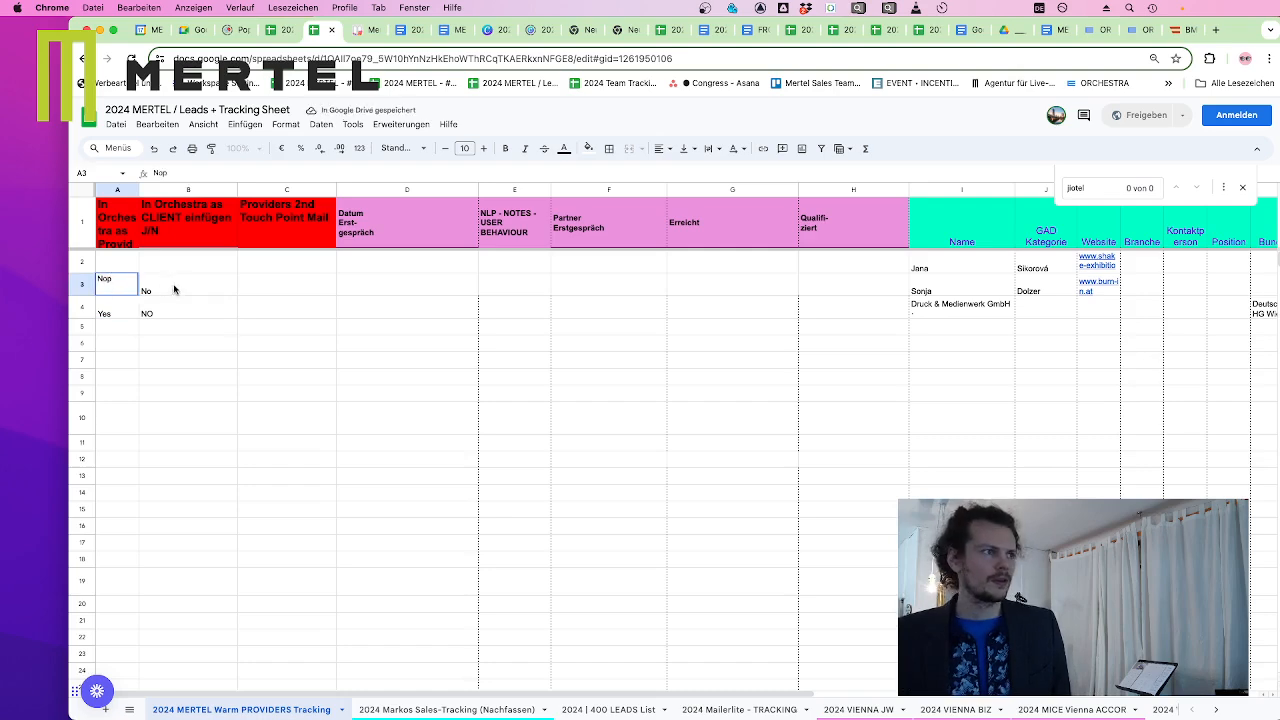
left_click(176, 269)
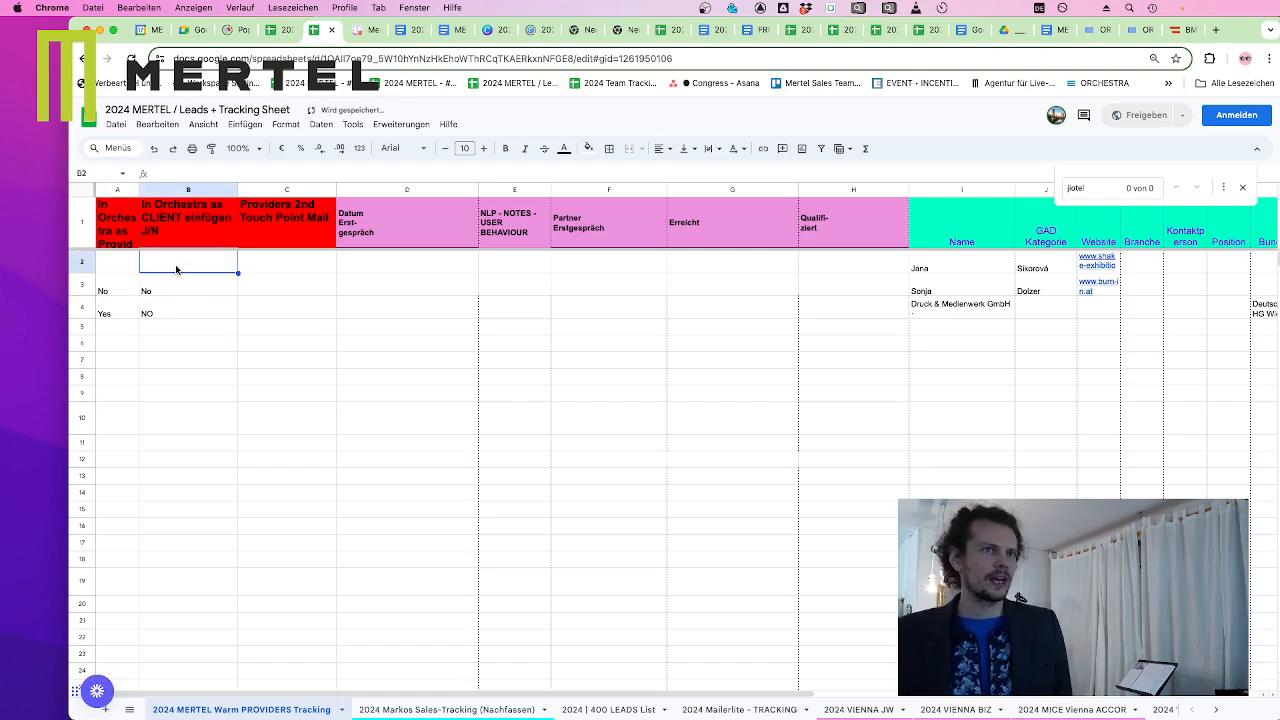
Switch to Orchestra's Incoming Invoices page and start a new invoice
left_click(1145, 30)
left_click(1097, 30)
left_click(1140, 30)
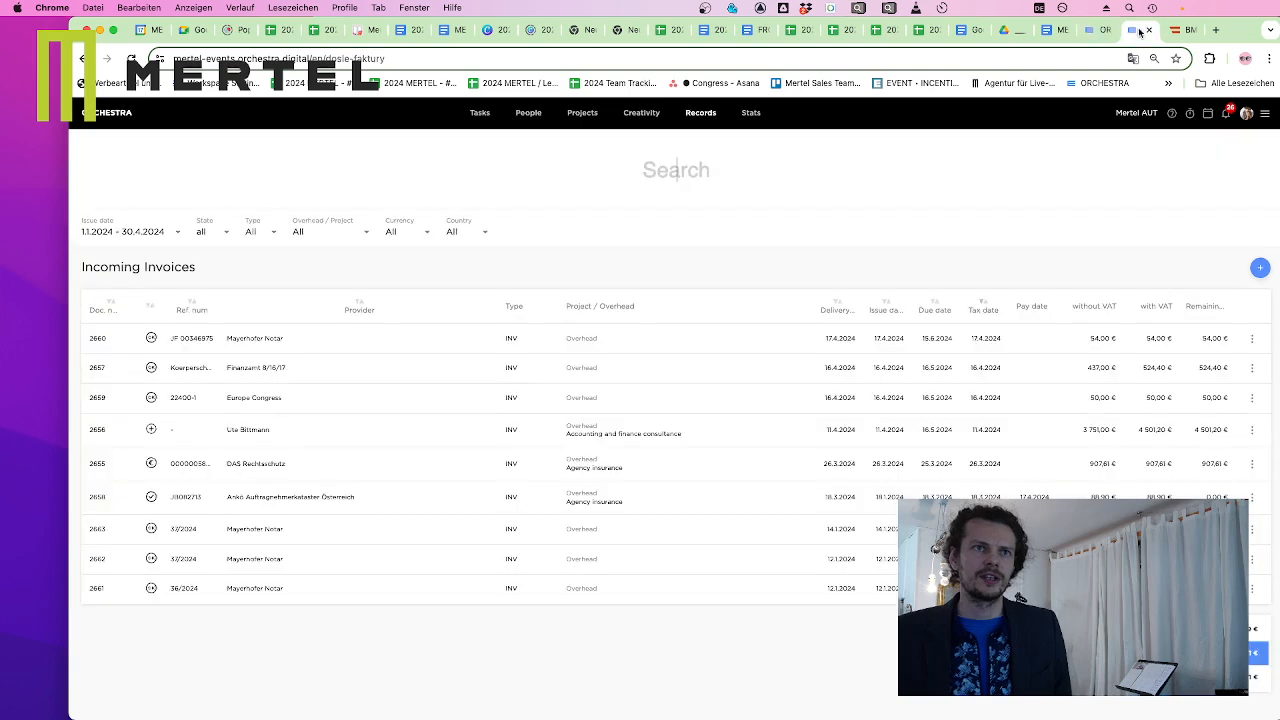
left_click(1261, 268)
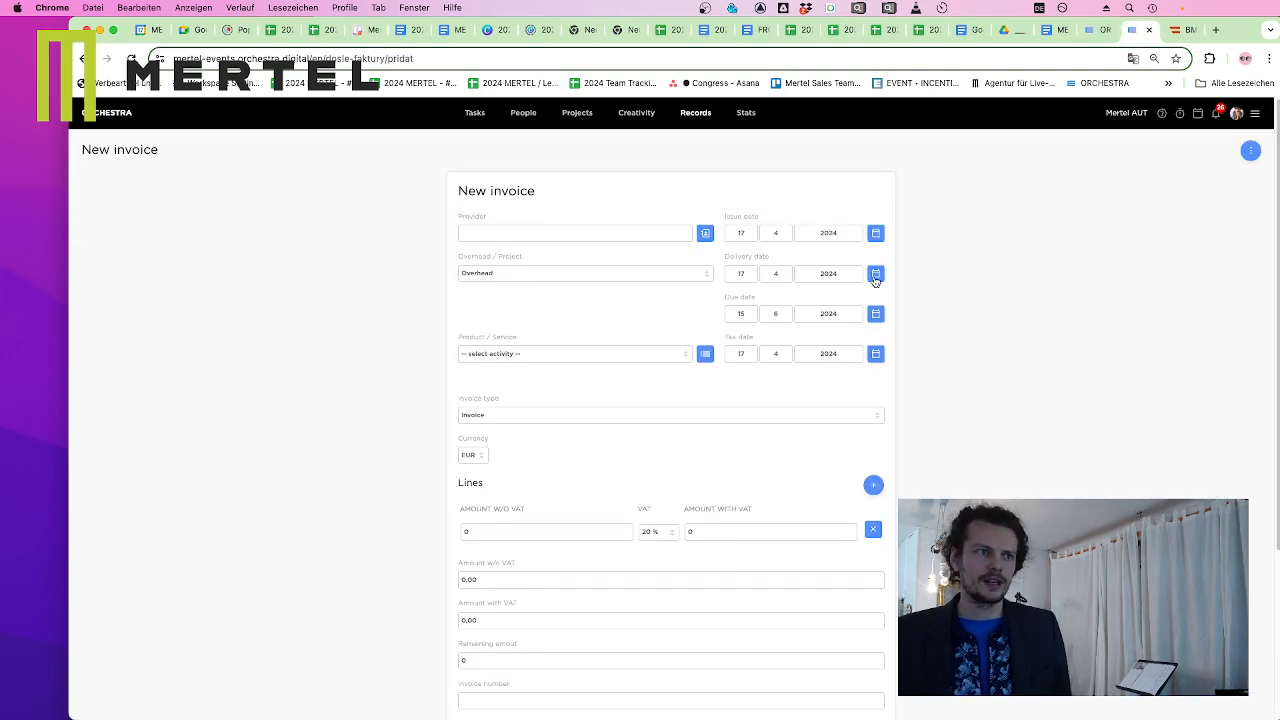
Open the provider selection for the new invoice and search for "druck"
left_click(605, 236)
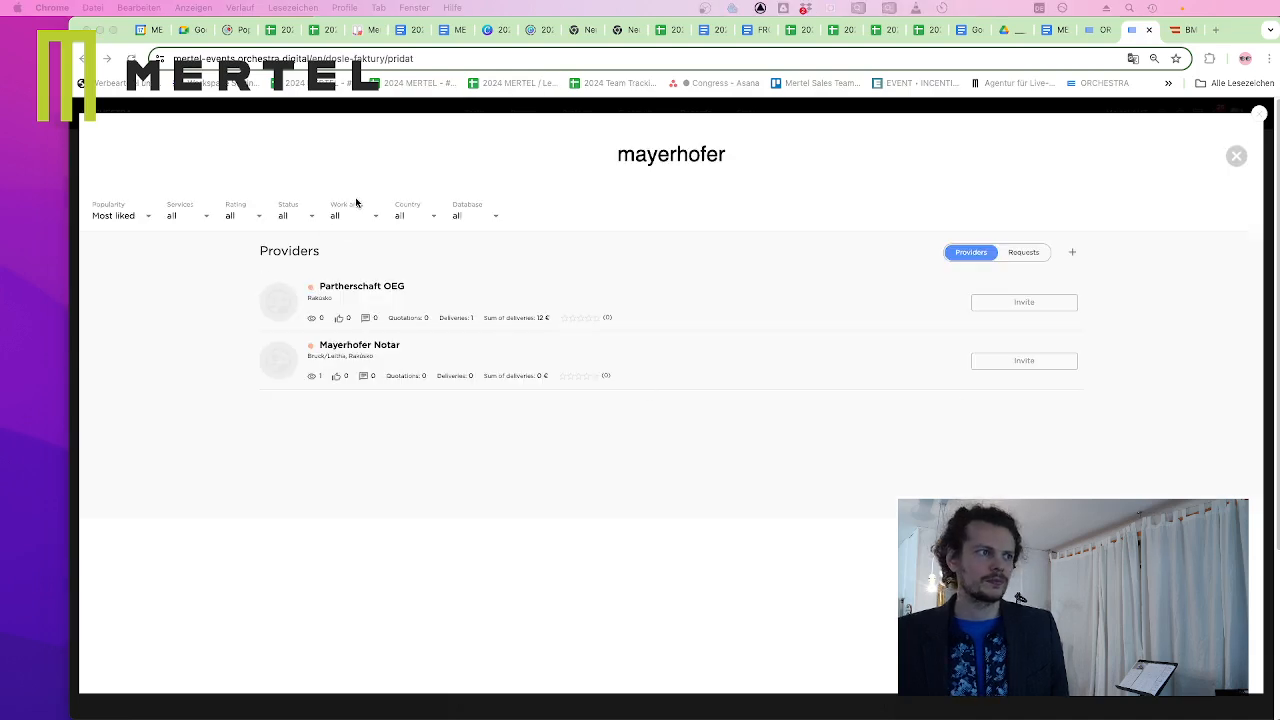
double_click(641, 153)
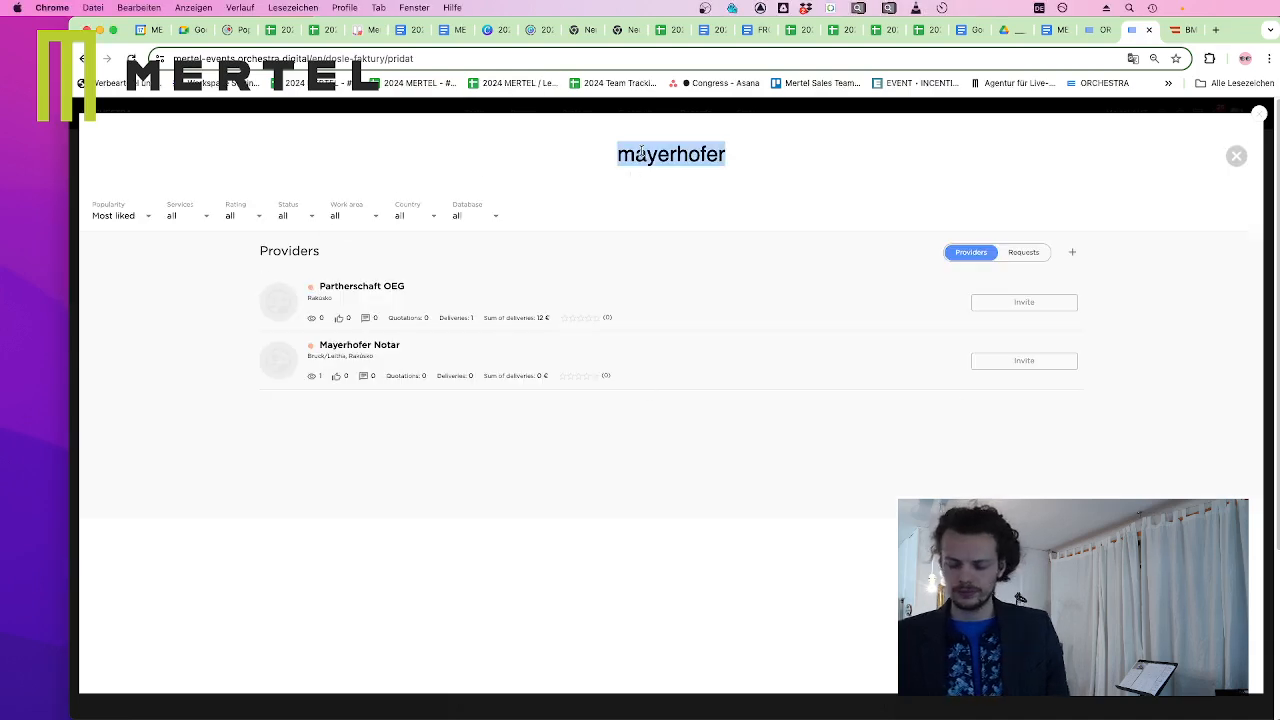
type("druck")
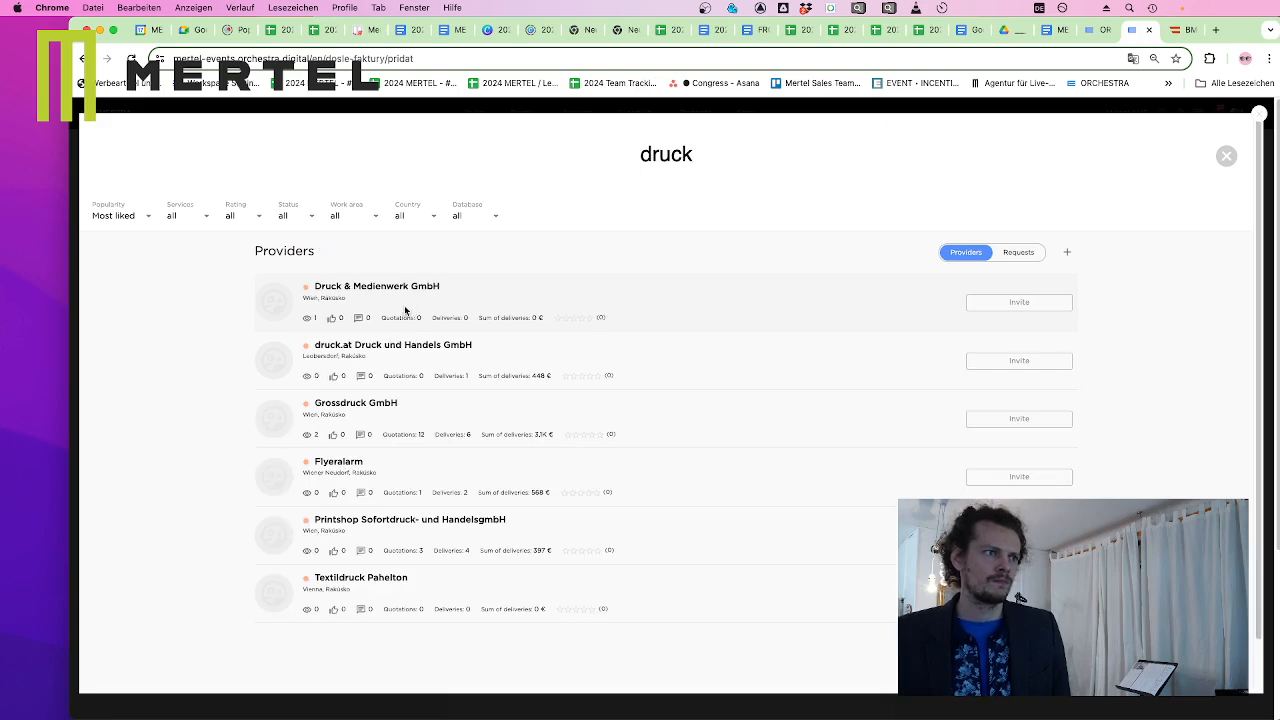
Choose Druck & Medienwerk GmbH as the provider of the new invoice
left_click(406, 312)
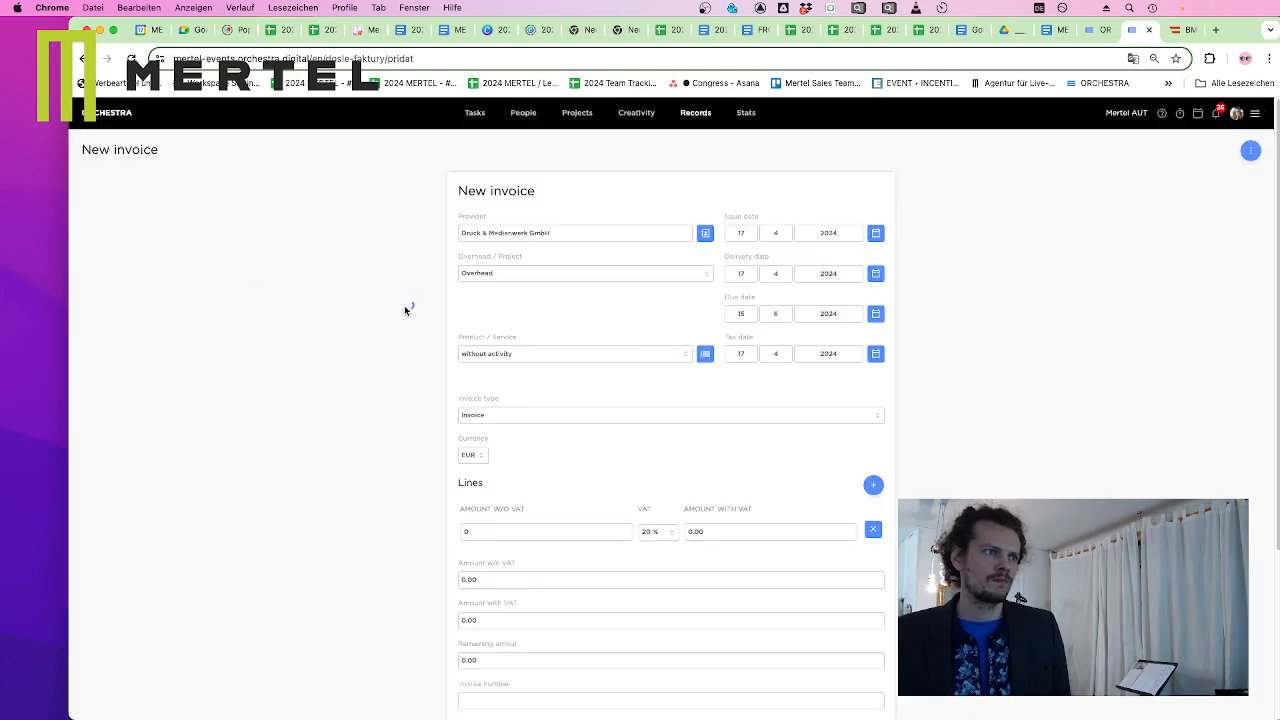
left_click(588, 357)
left_click(566, 406)
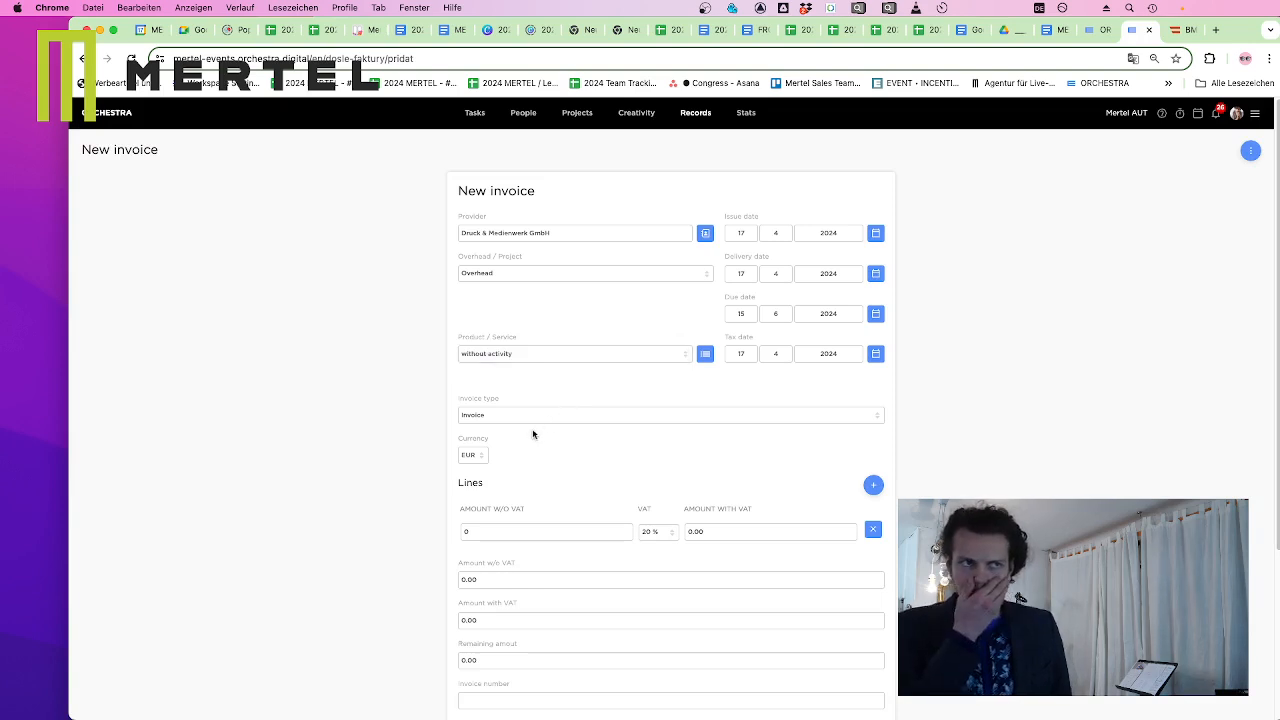
mouse_move(693, 116)
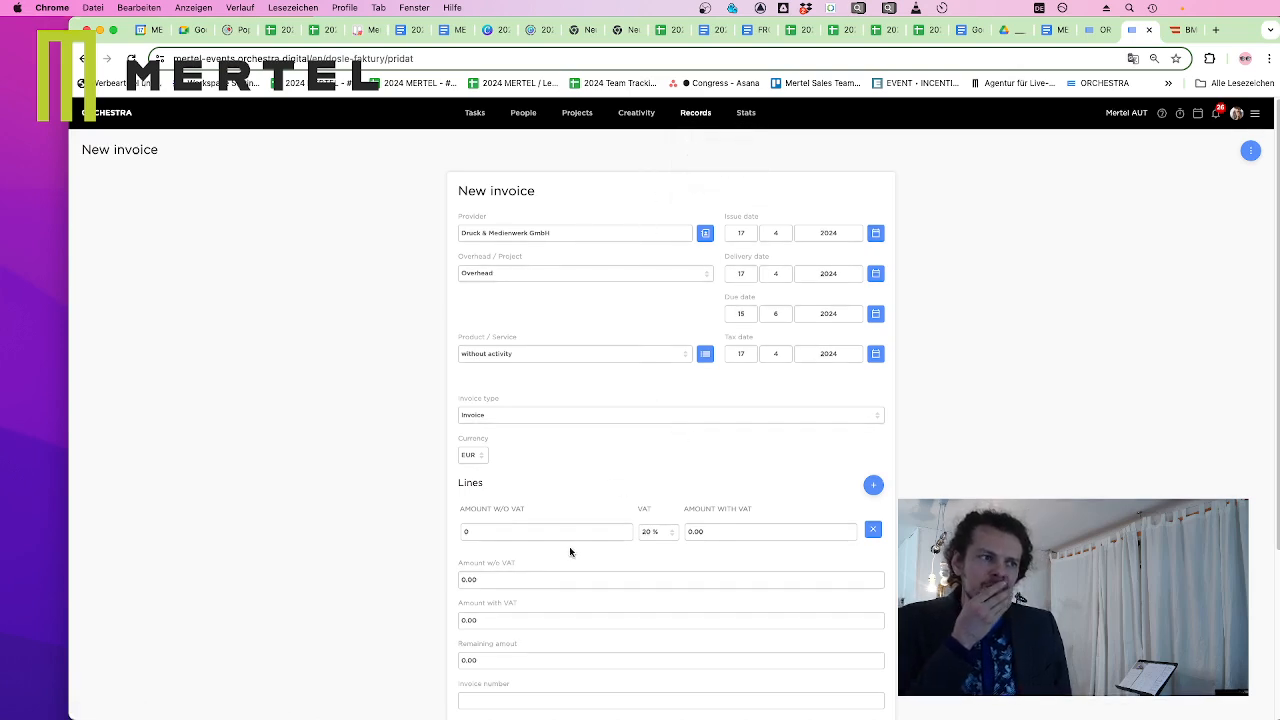
Set the invoice line's amount without VAT to 375 and keep its VAT rate at 20 %
left_click(652, 537)
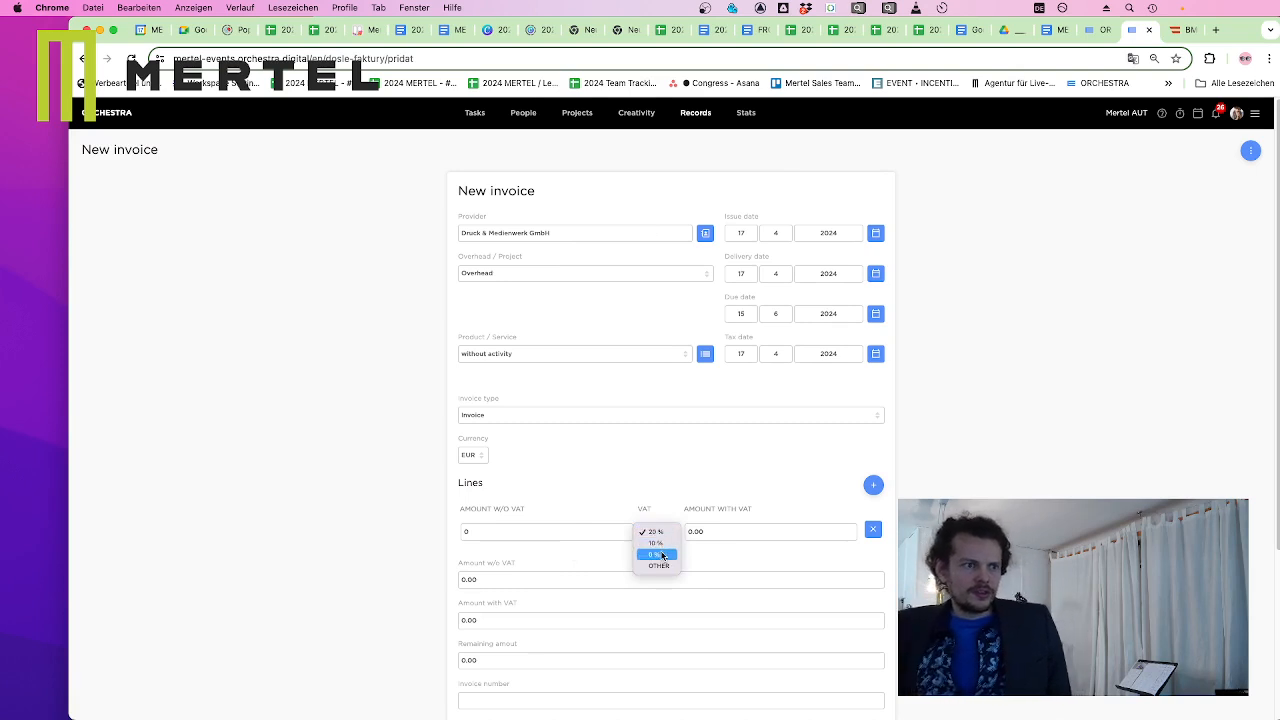
left_click(575, 531)
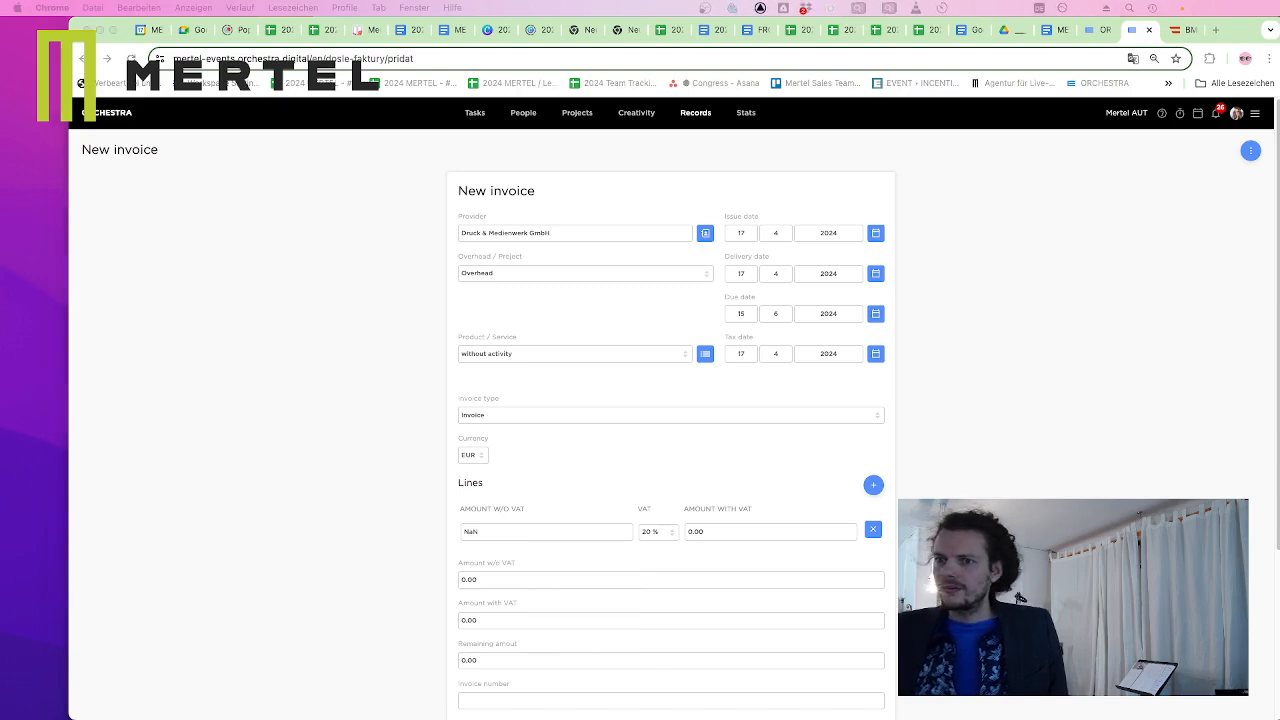
double_click(532, 531)
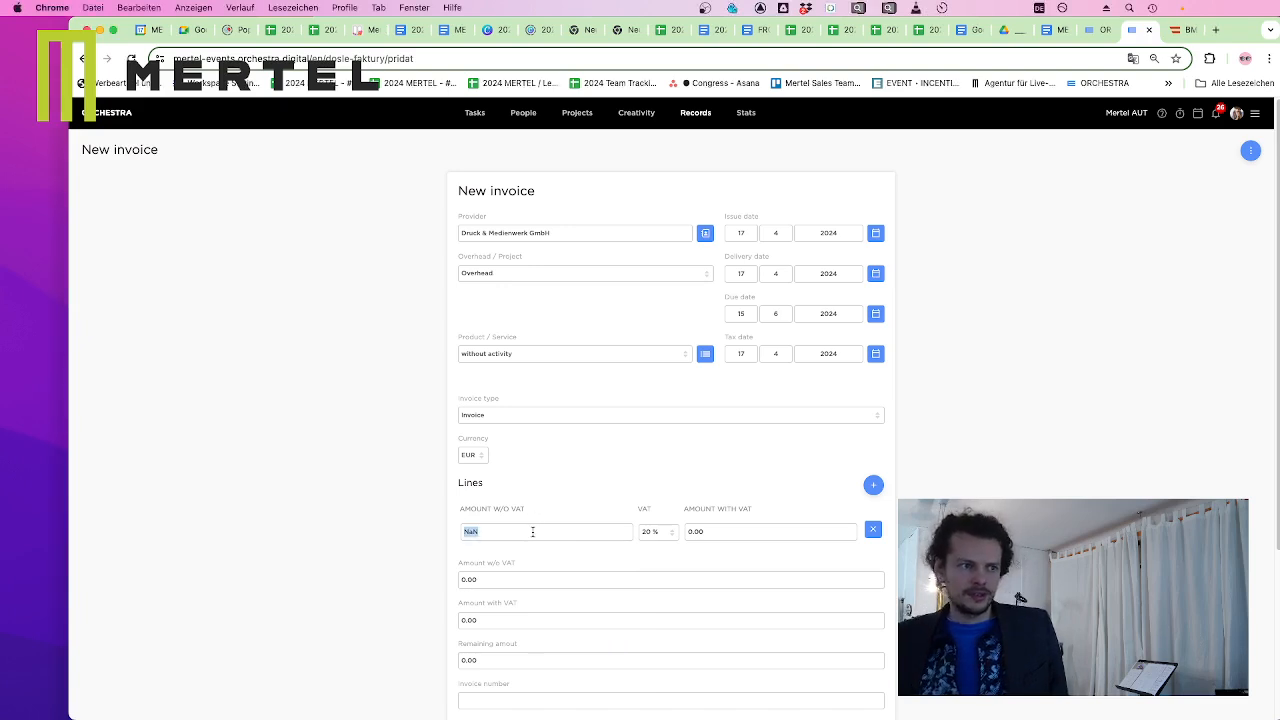
type("375")
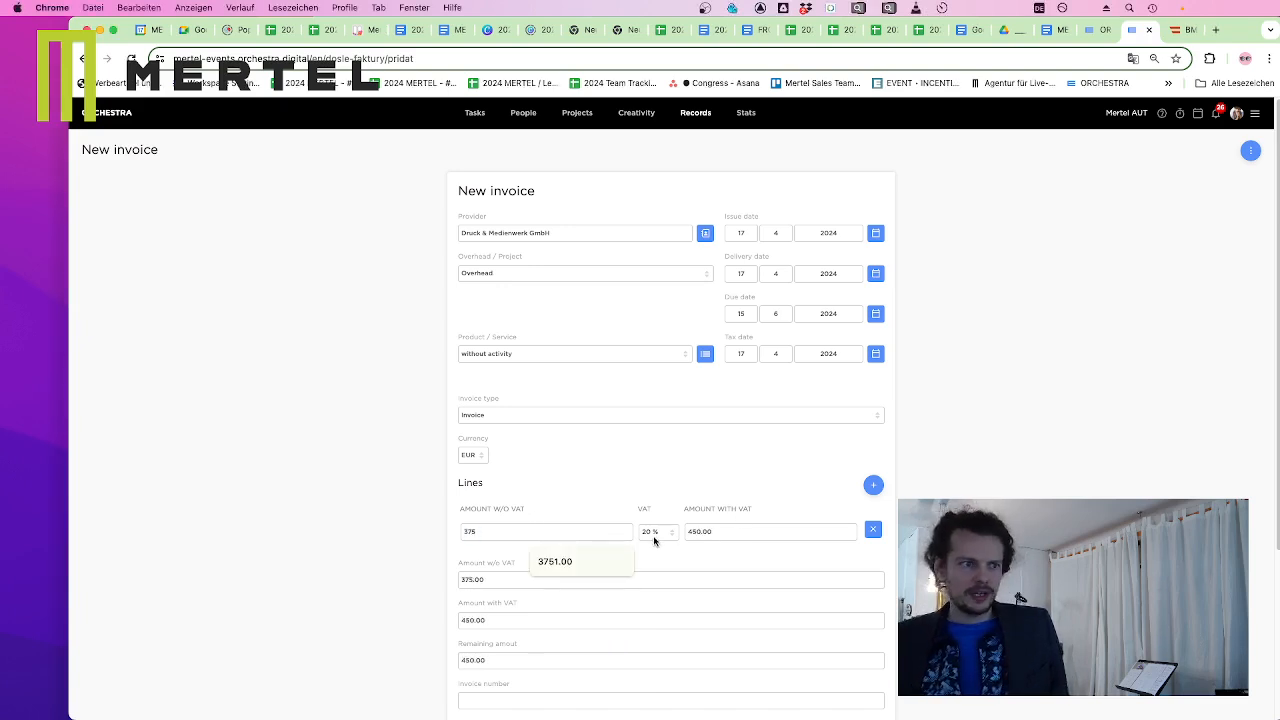
left_click(657, 557)
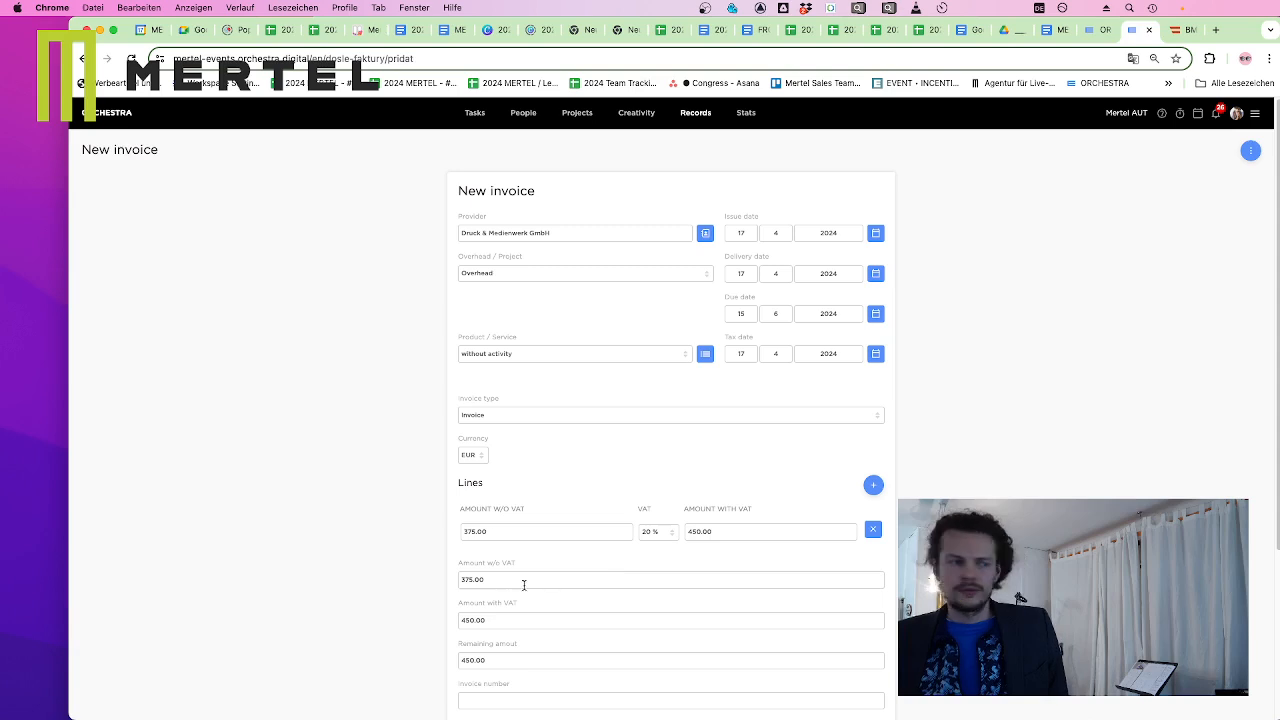
Fill in the invoice number with the word Auftrag and the order number from the supplier's document
scroll(519, 619, "down", 5)
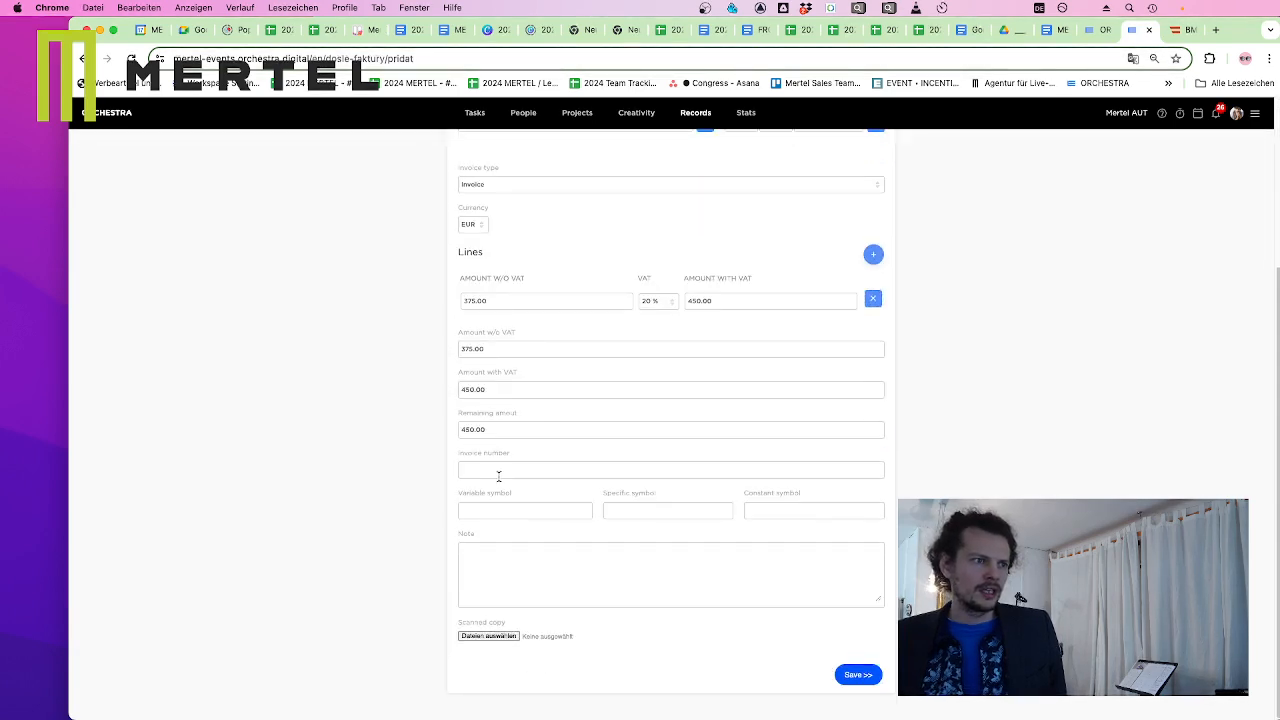
left_click(502, 471)
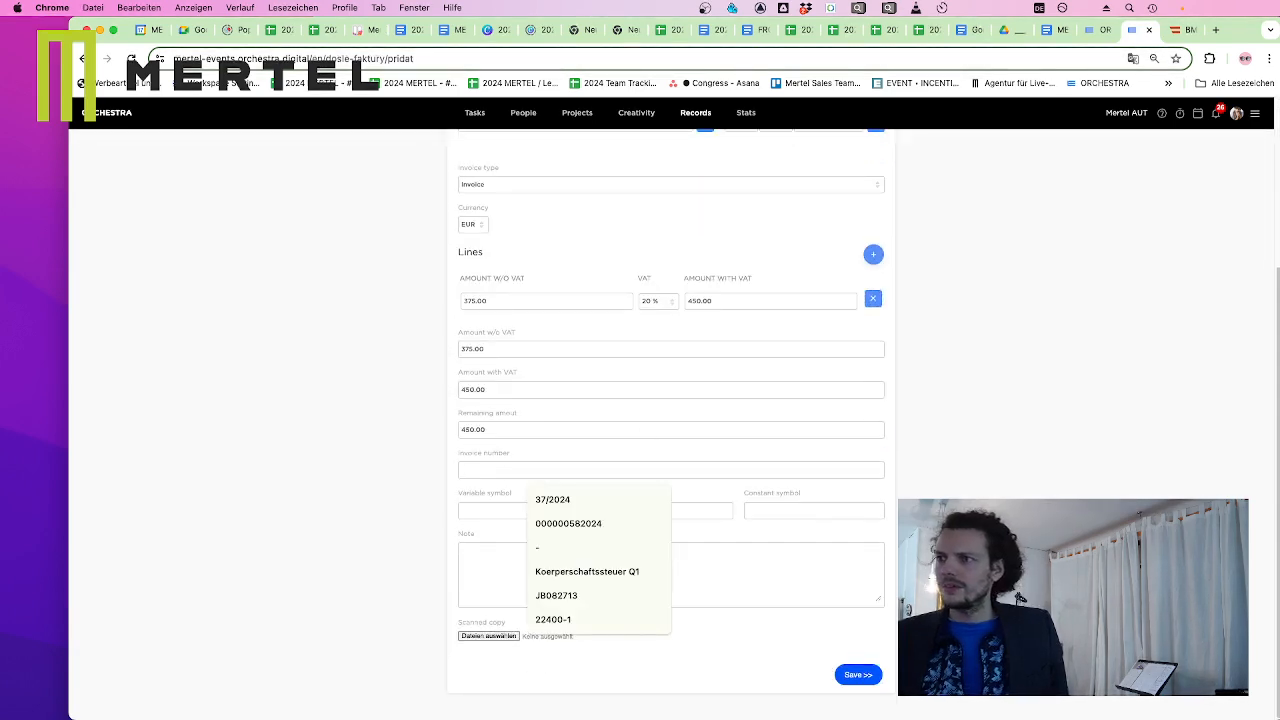
key("super+Tab")
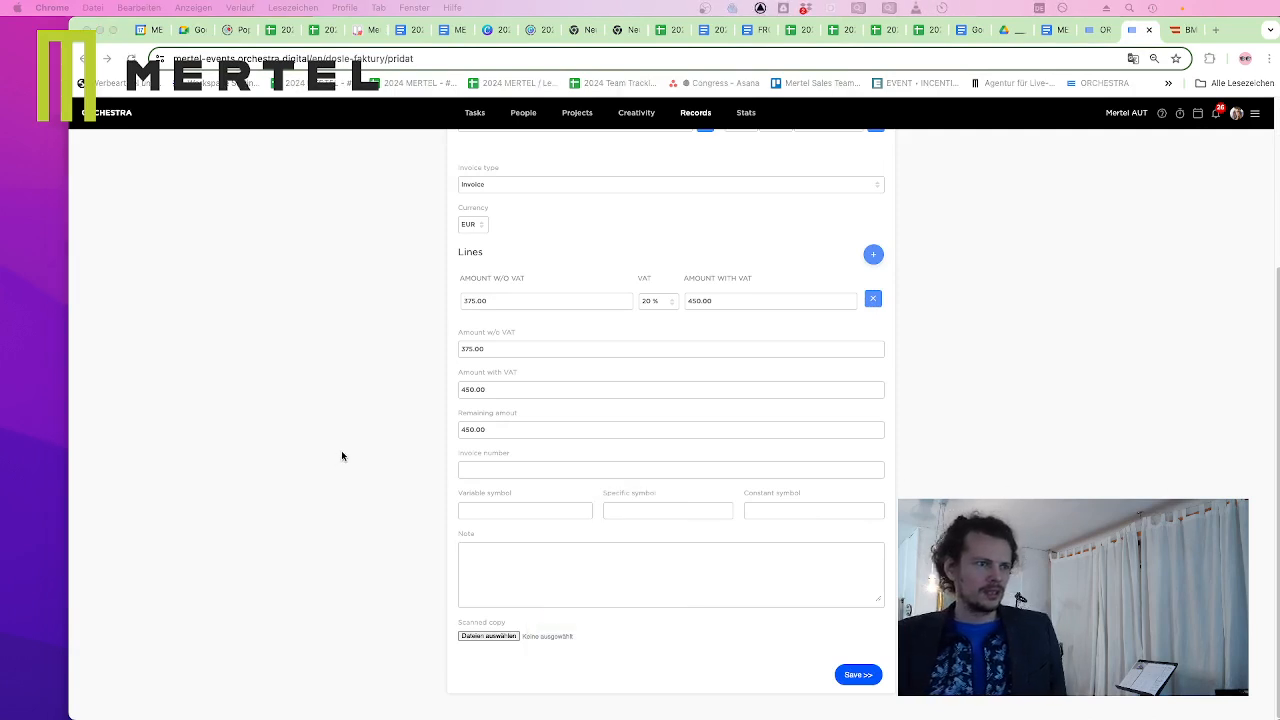
left_click(494, 471)
type("Auftrag JB2400085")
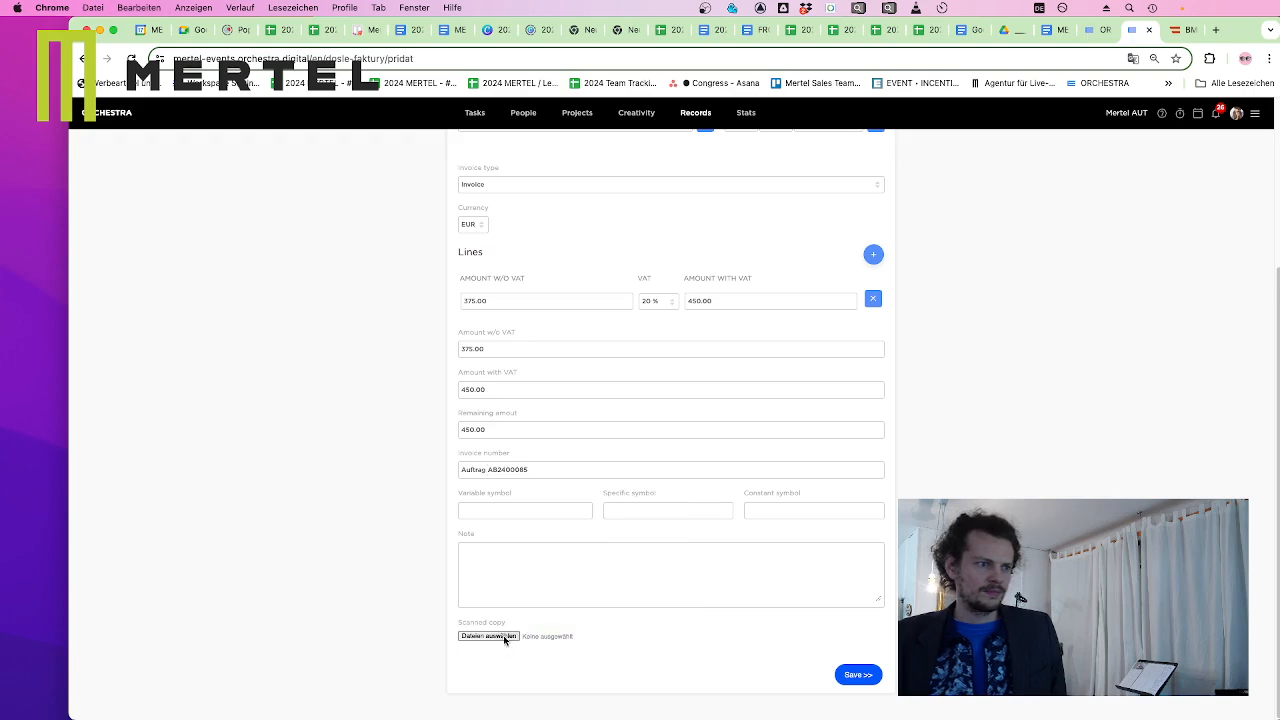
Attach ab2400085.pdf from folder 01 as the invoice's scanned copy
left_click(499, 637)
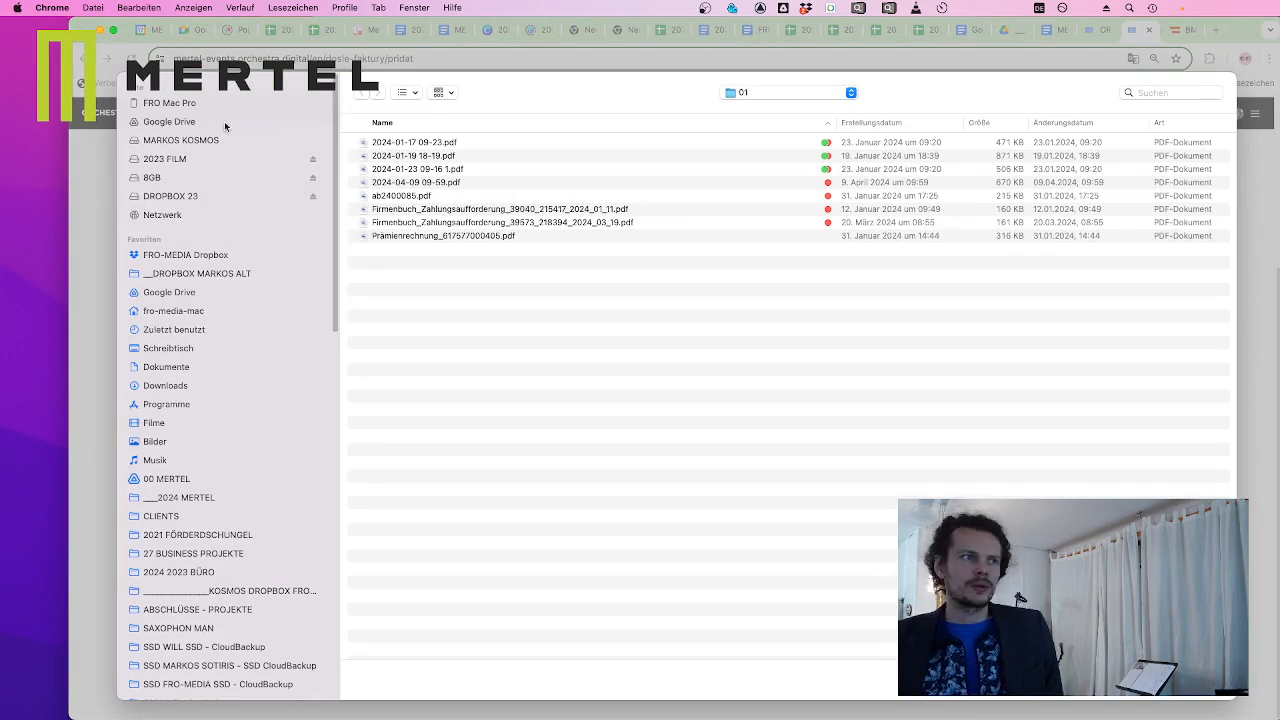
left_click_drag(400, 195, 815, 312)
key("Return")
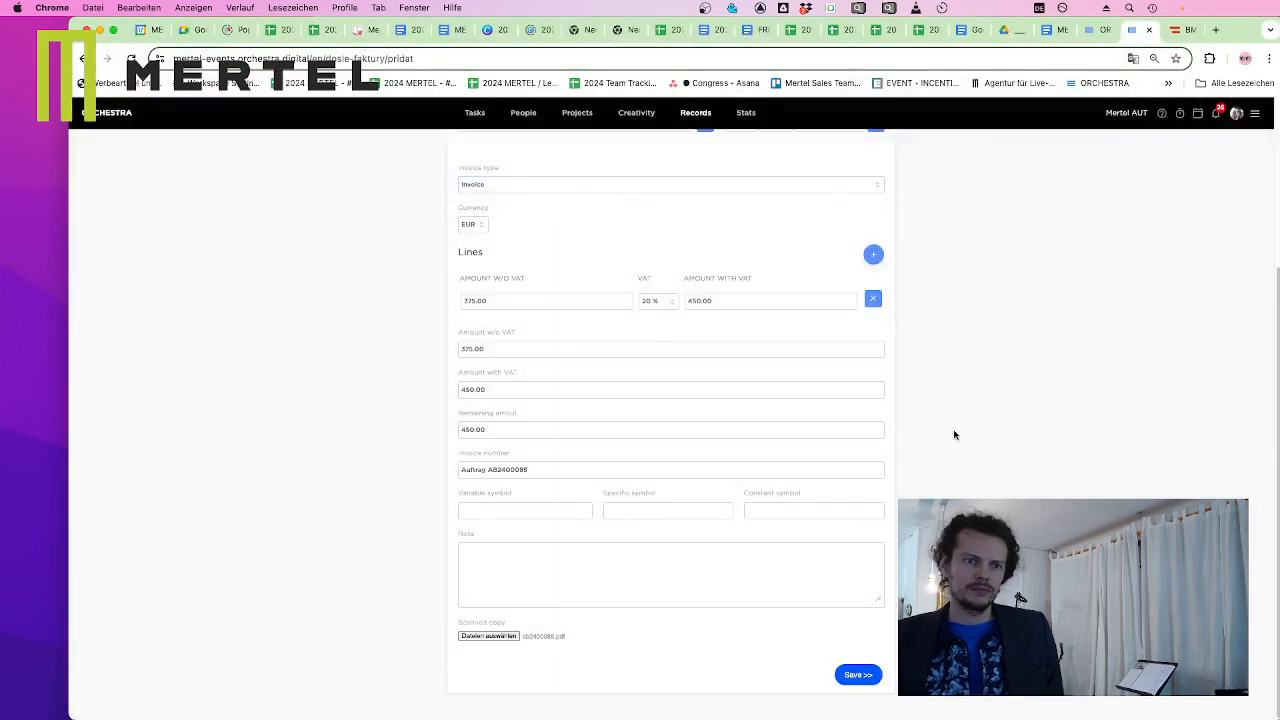
Set both the issue date and the delivery date of the invoice to 31.1.2024
scroll(940, 400, "up", 10)
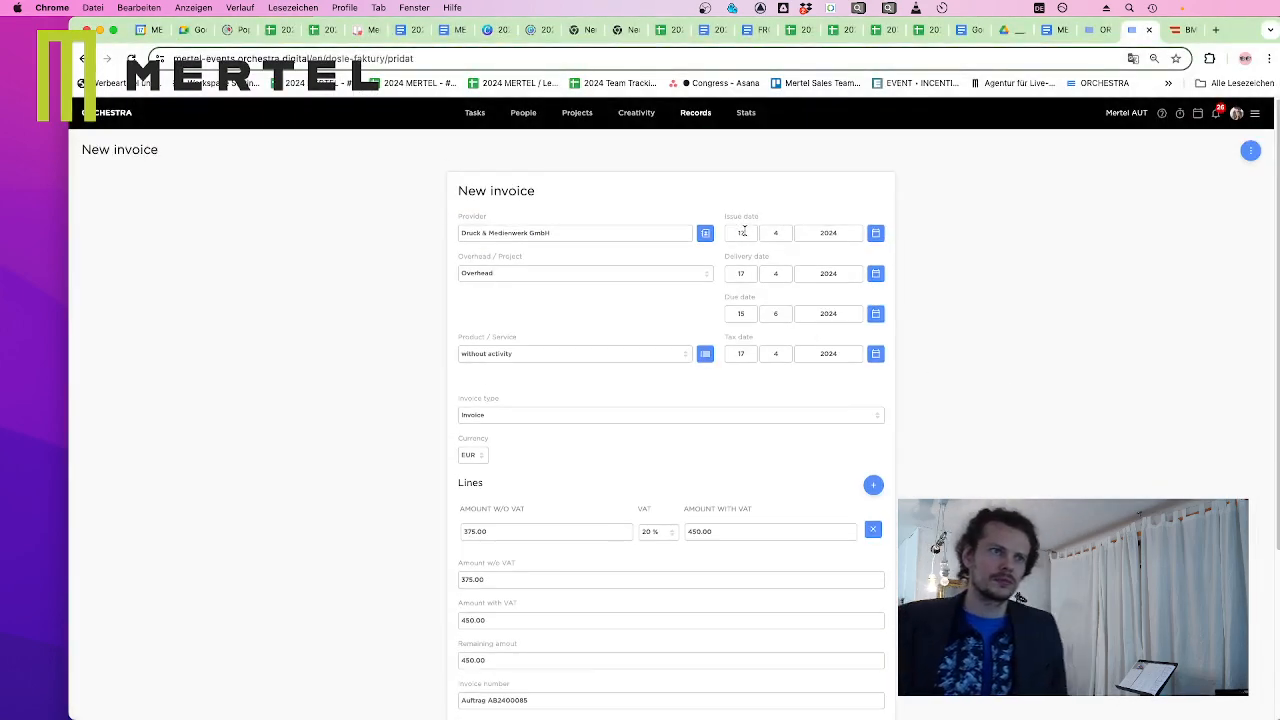
type("31")
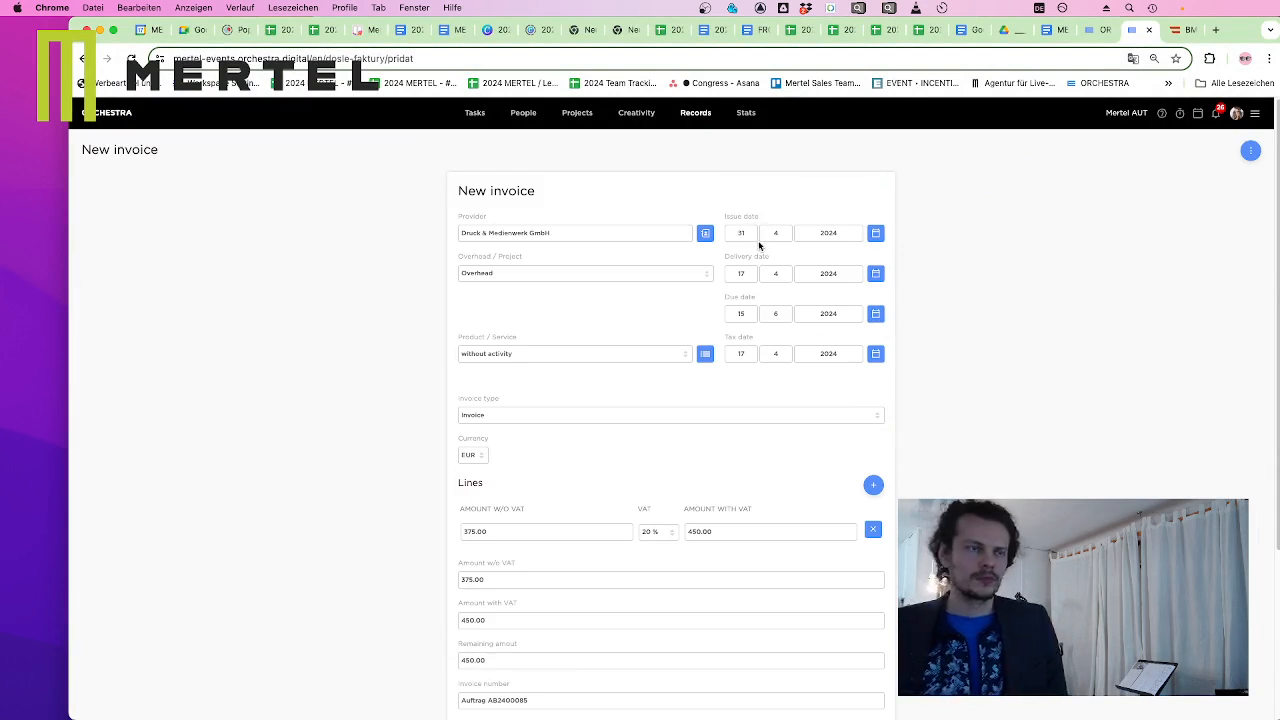
key("Tab")
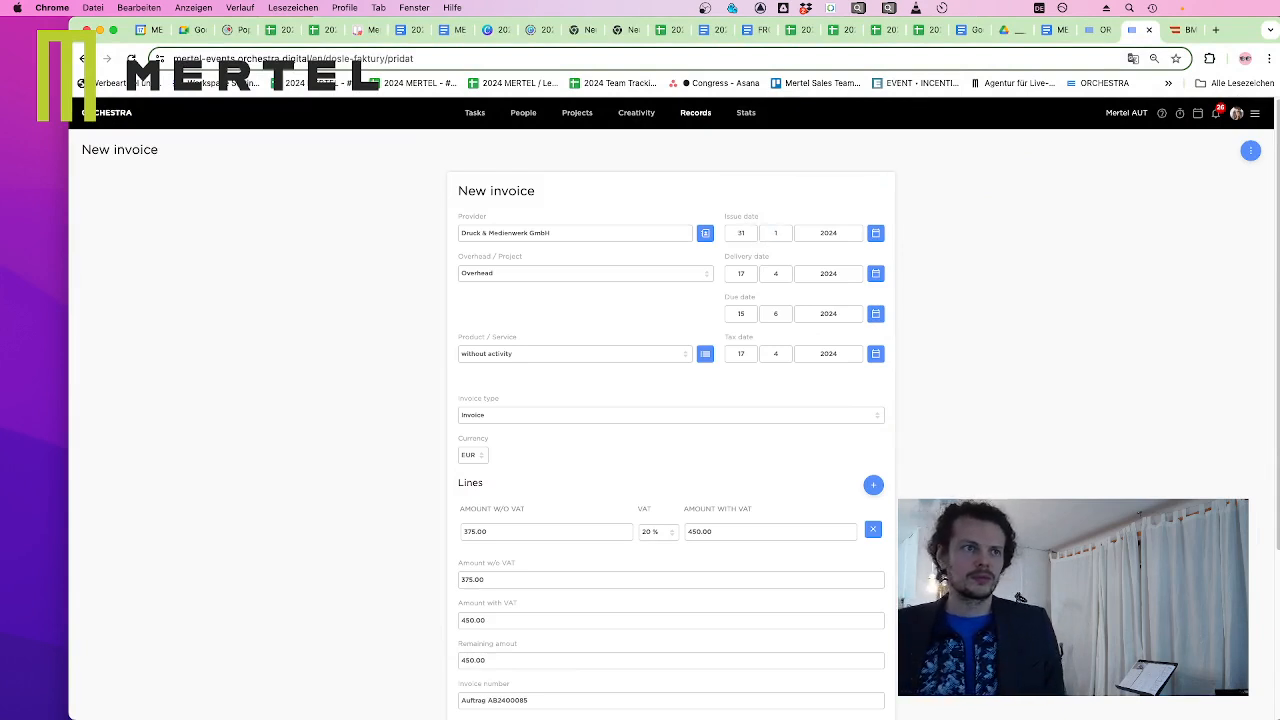
key("Tab")
key("Tab")
key("Tab")
type("31")
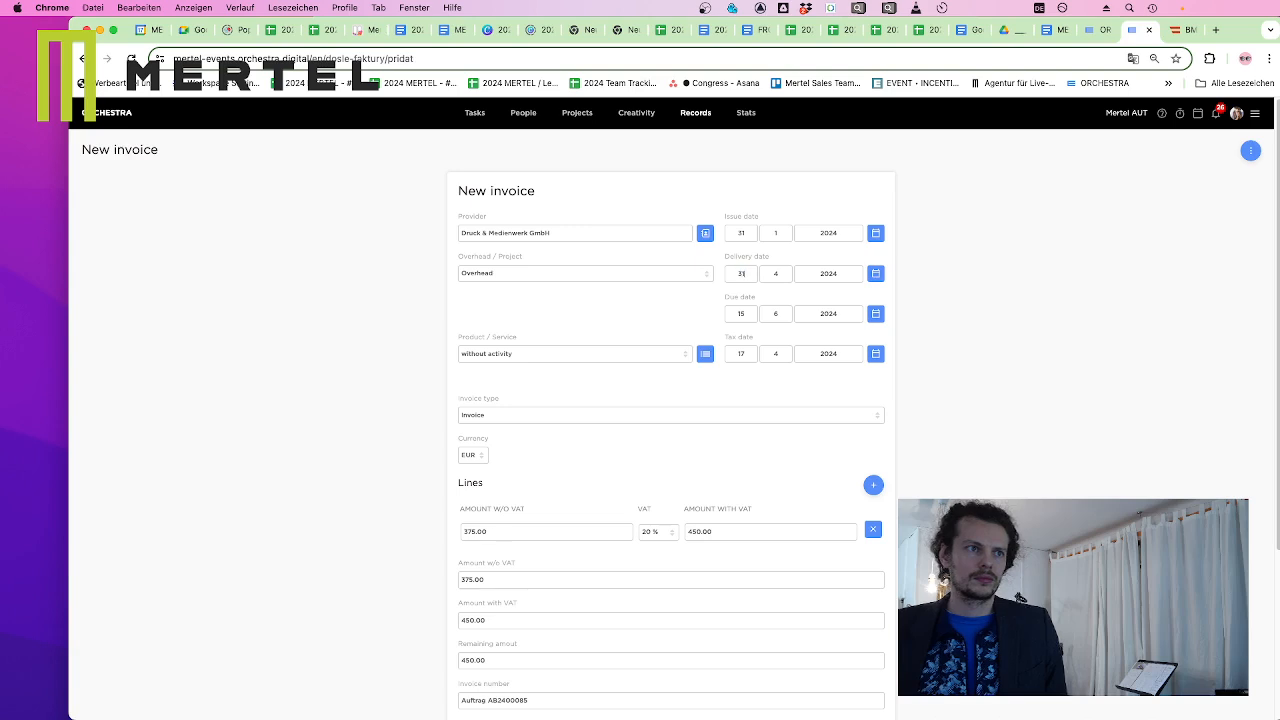
type("1")
key("Tab")
key("Tab")
key("Tab")
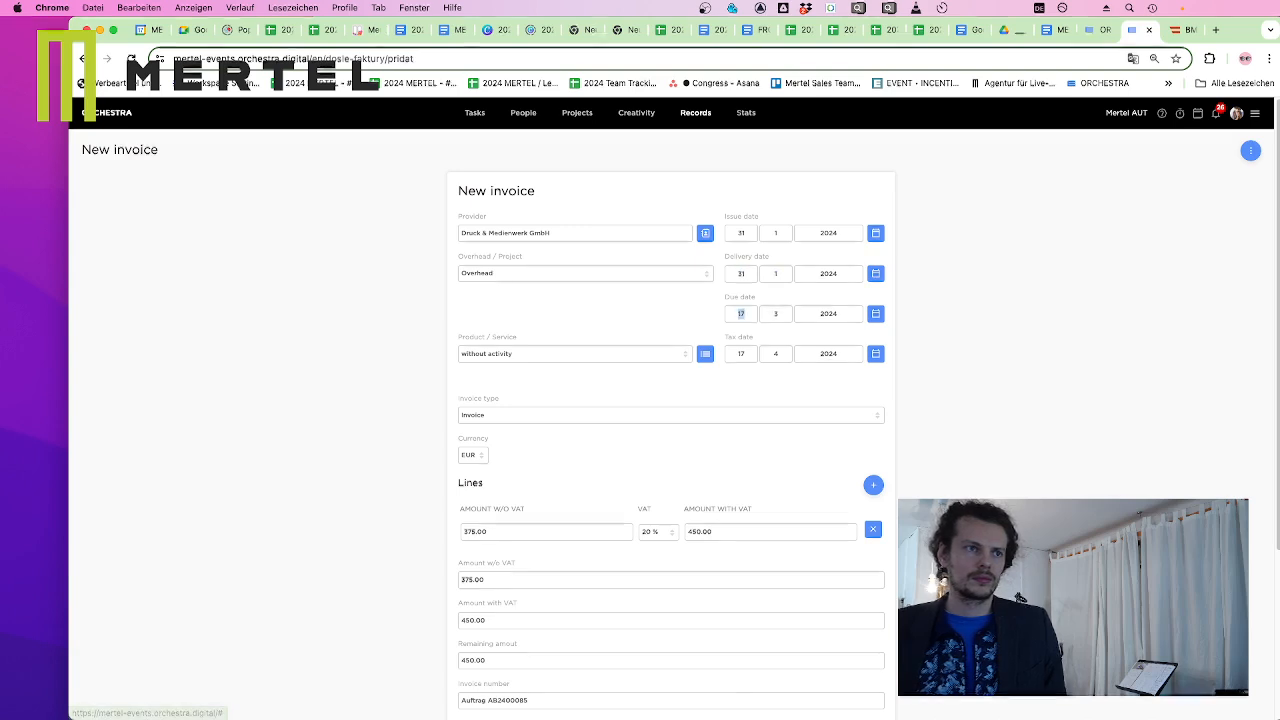
Set the due date and the tax date to 31.1.2024 and save the invoice
type("31")
key("Tab")
key("Tab")
key("Tab")
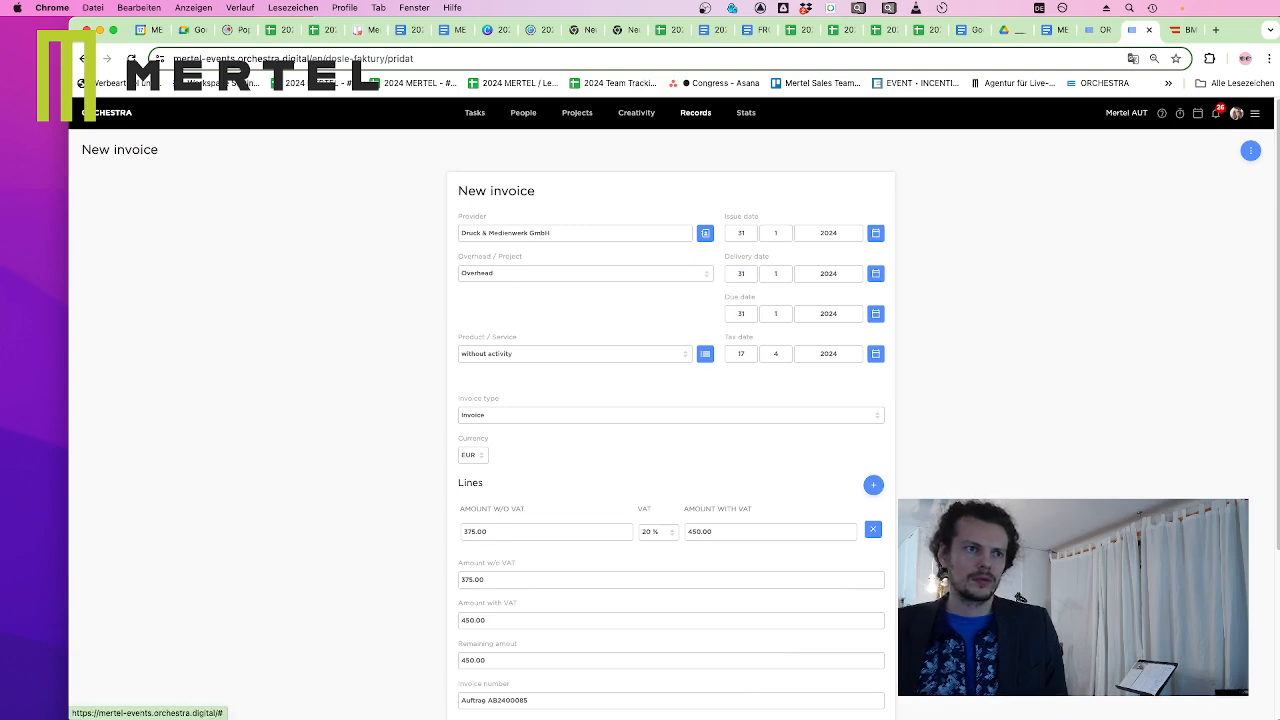
key("Tab")
type("31")
key("Tab")
type("1")
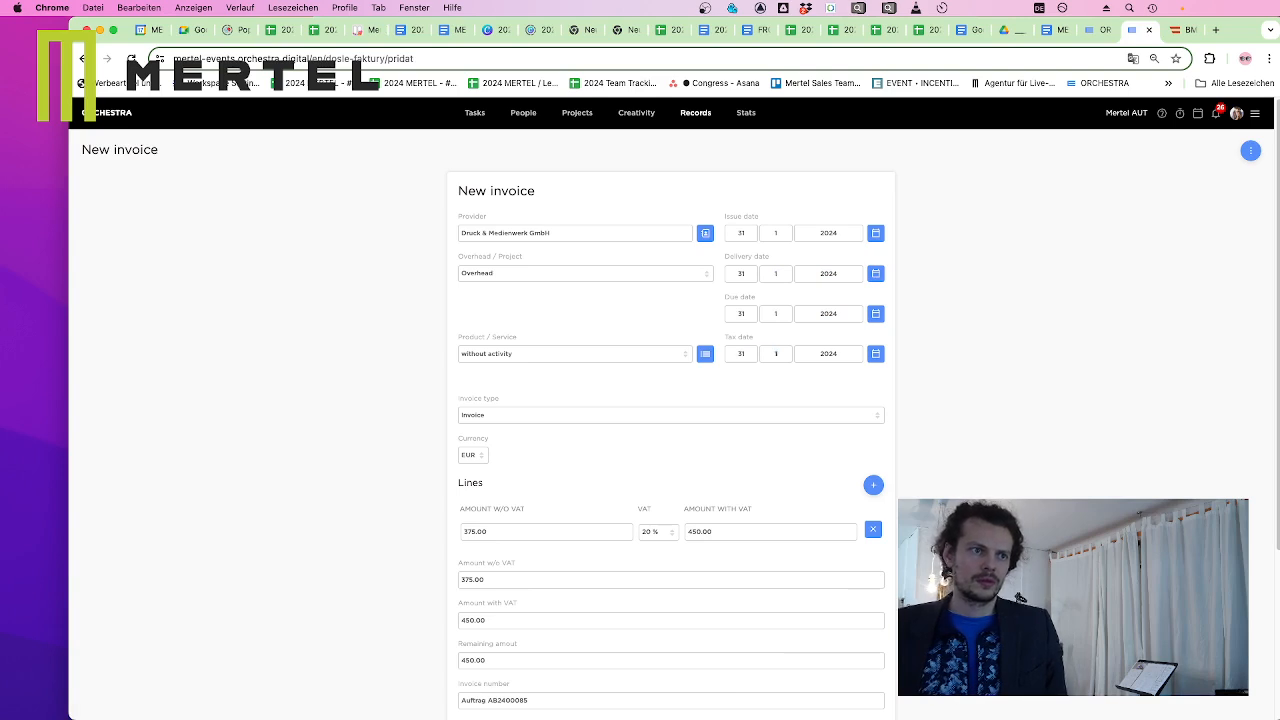
scroll(730, 338, "down", 5)
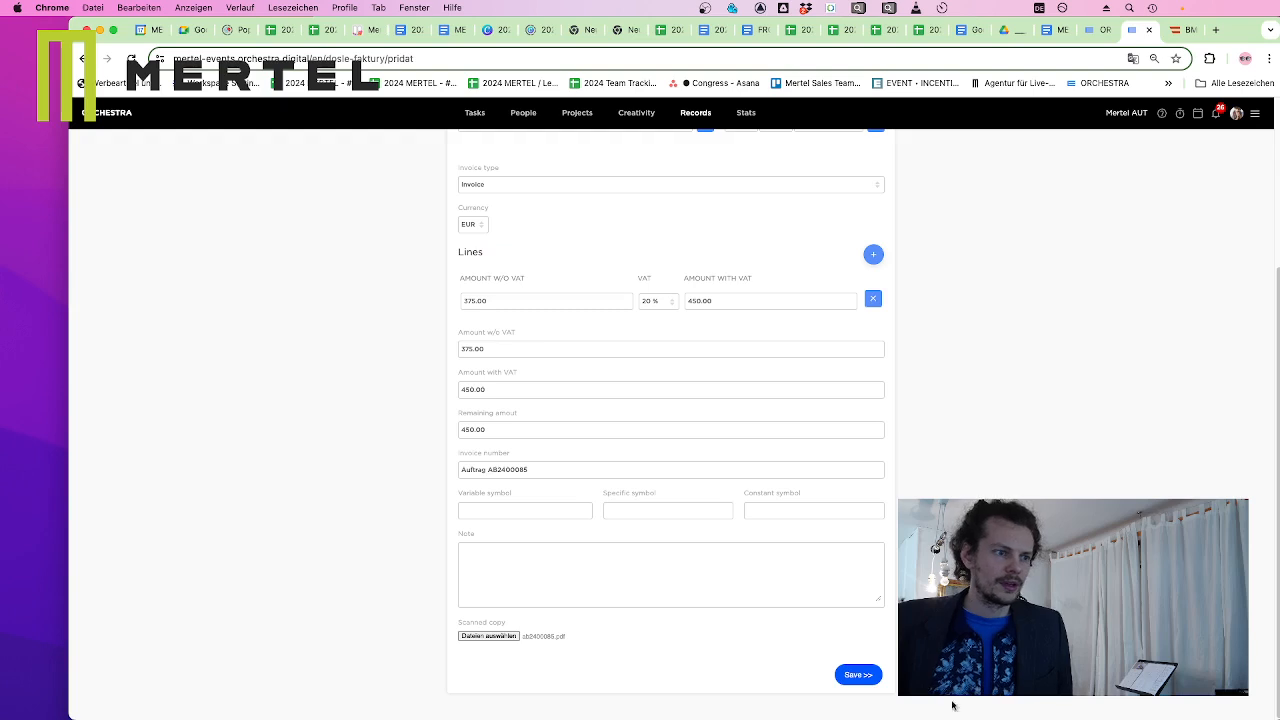
left_click(855, 677)
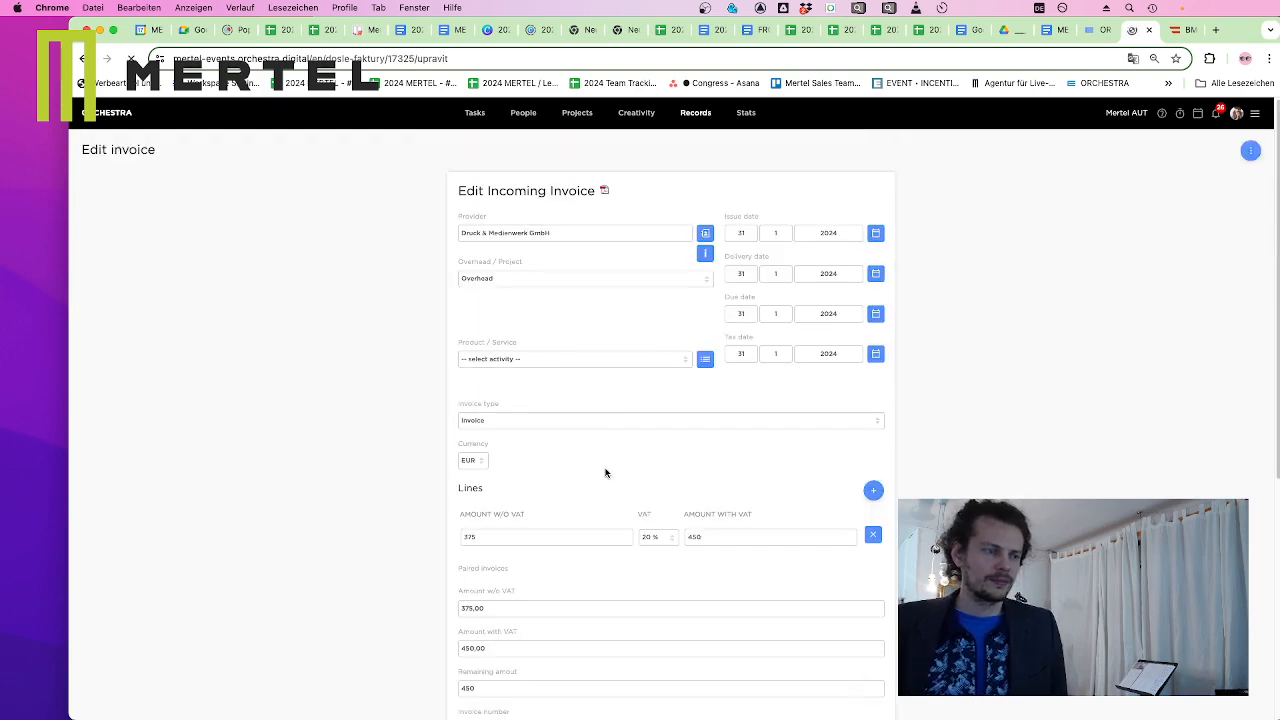
Select ab2400085.pdf again as the scanned copy on the saved invoice's edit page
scroll(610, 500, "down", 5)
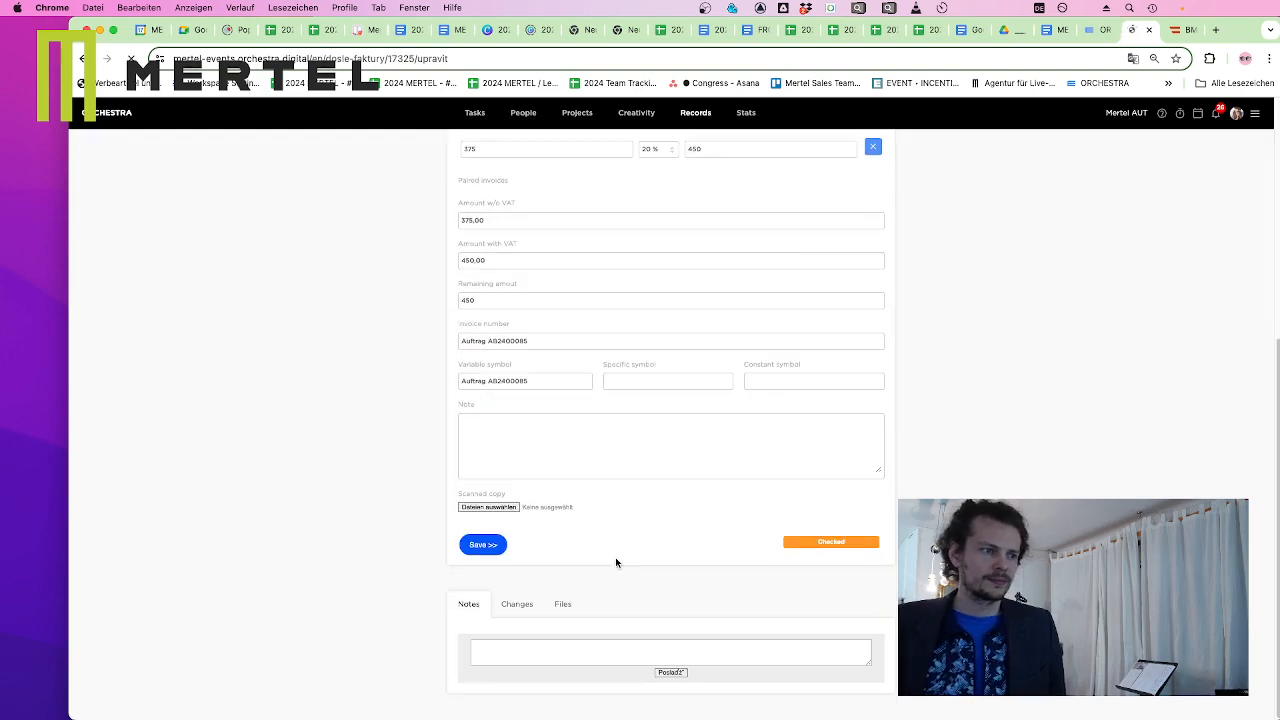
left_click(489, 509)
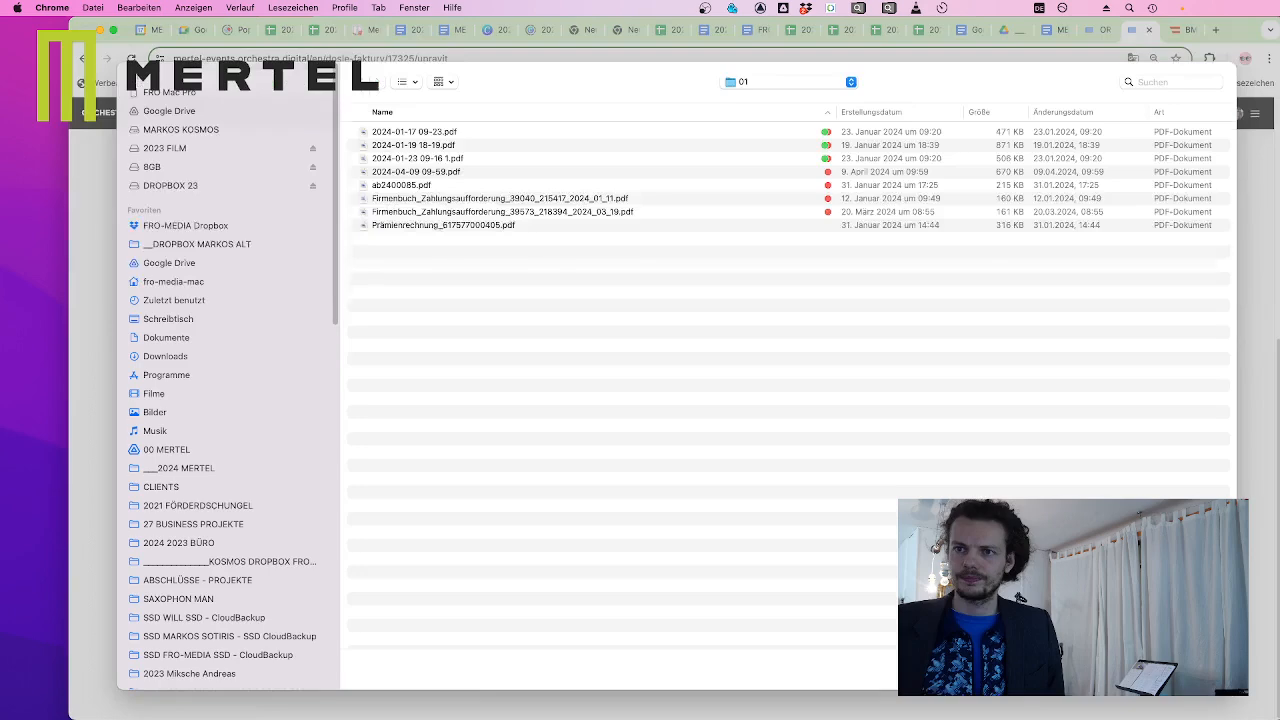
key("a")
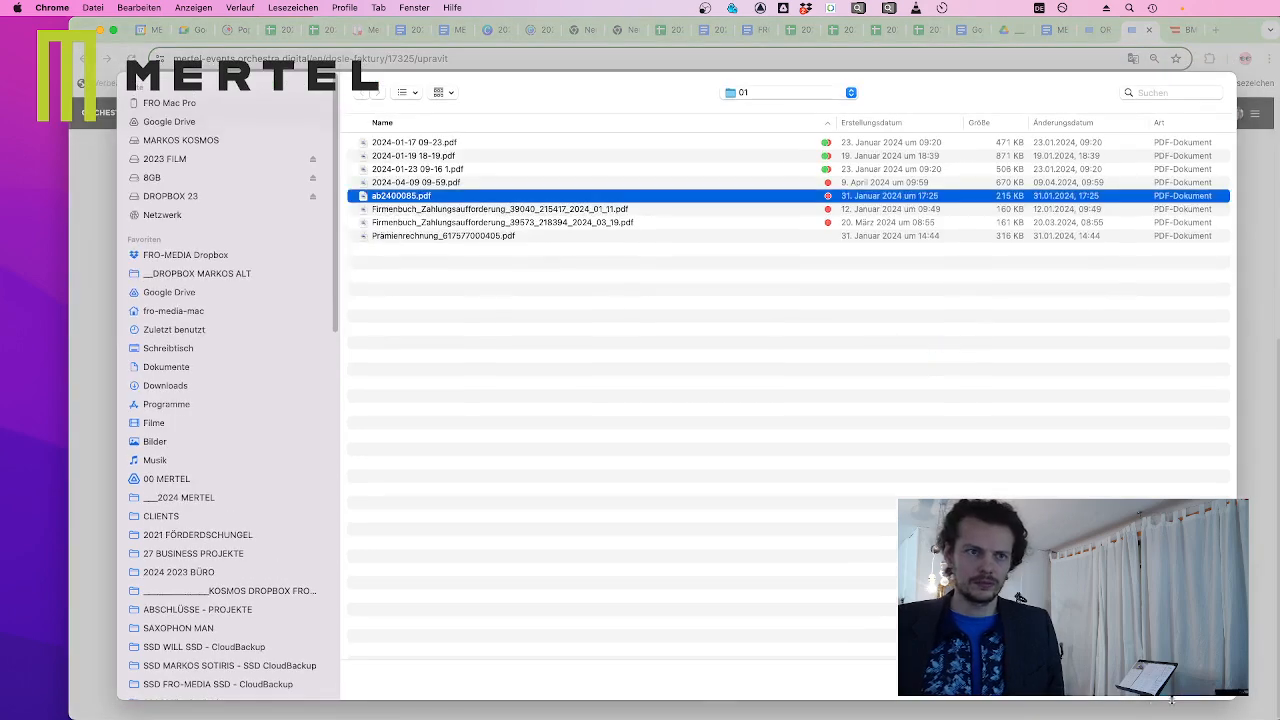
key("Return")
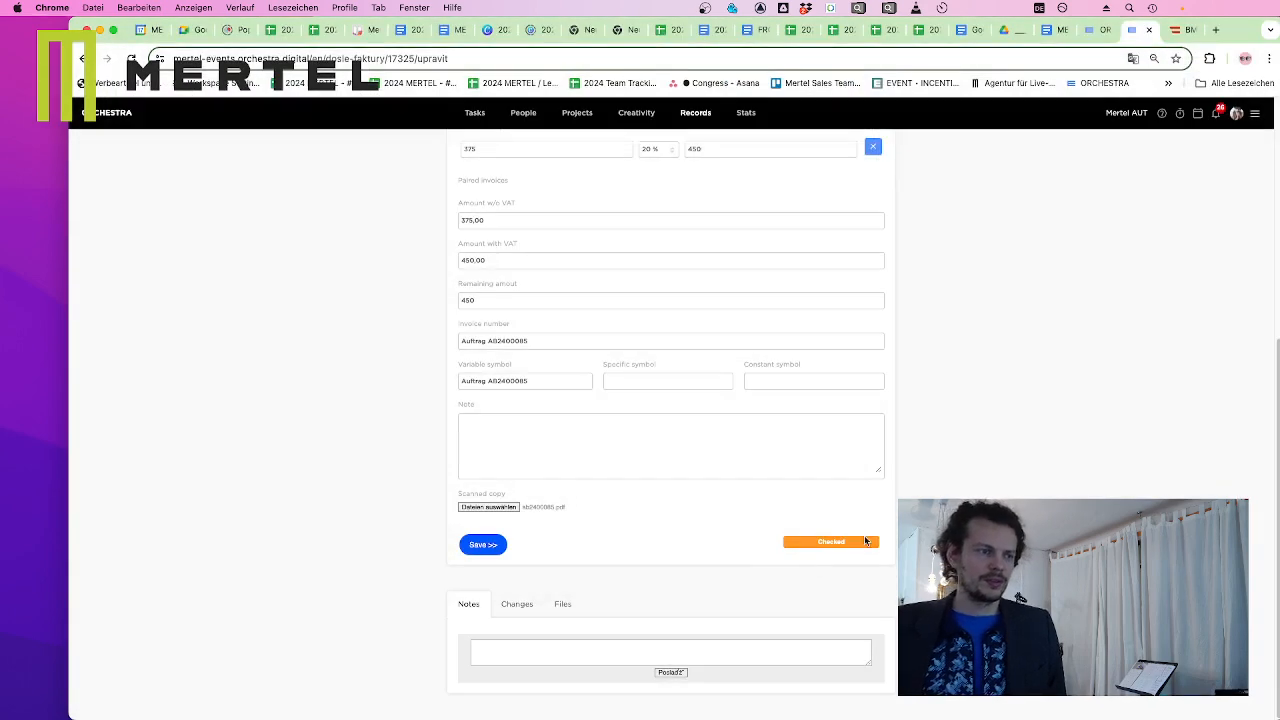
Mark the Druck & Medienwerk GmbH invoice as checked and return to the incoming invoices list
left_click(846, 546)
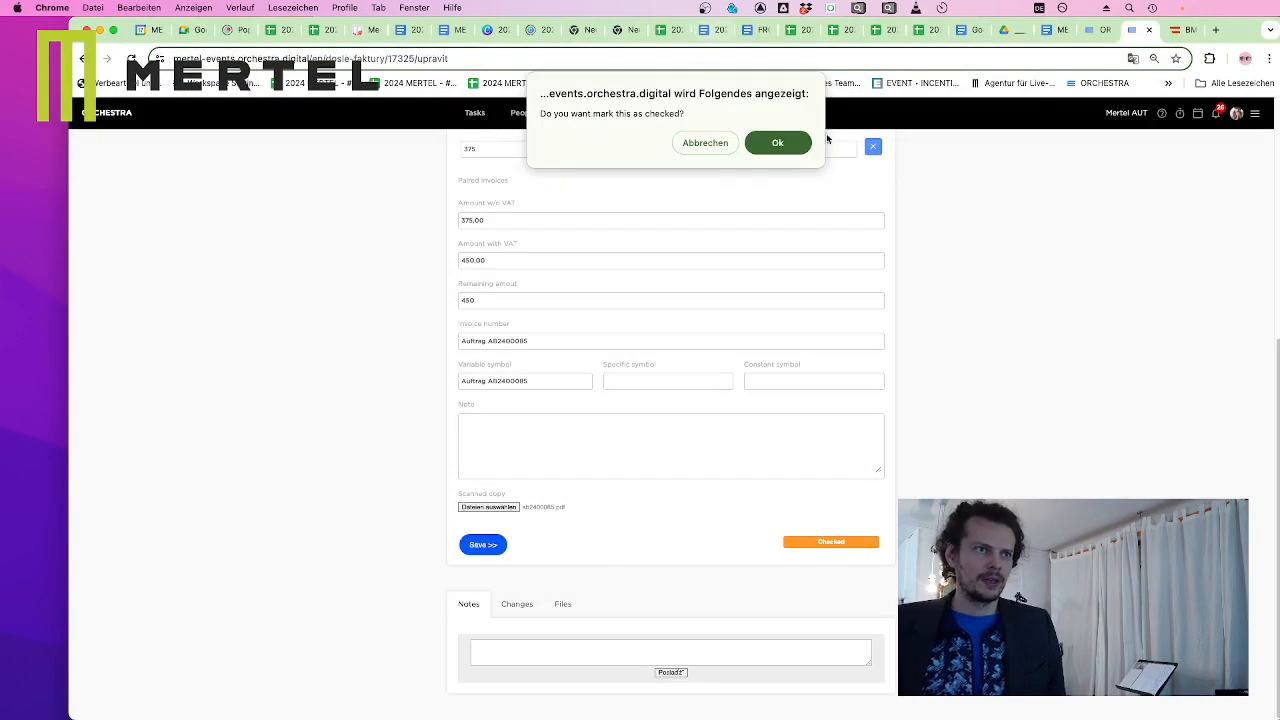
left_click(788, 140)
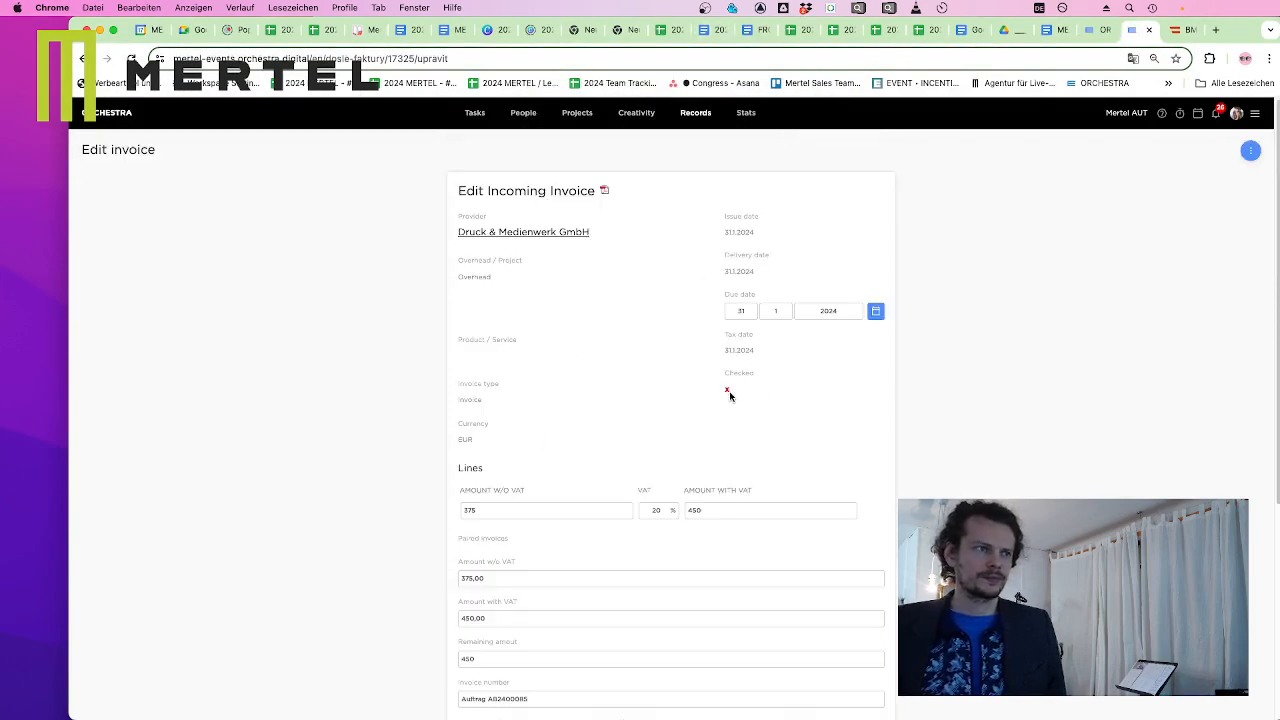
mouse_move(696, 113)
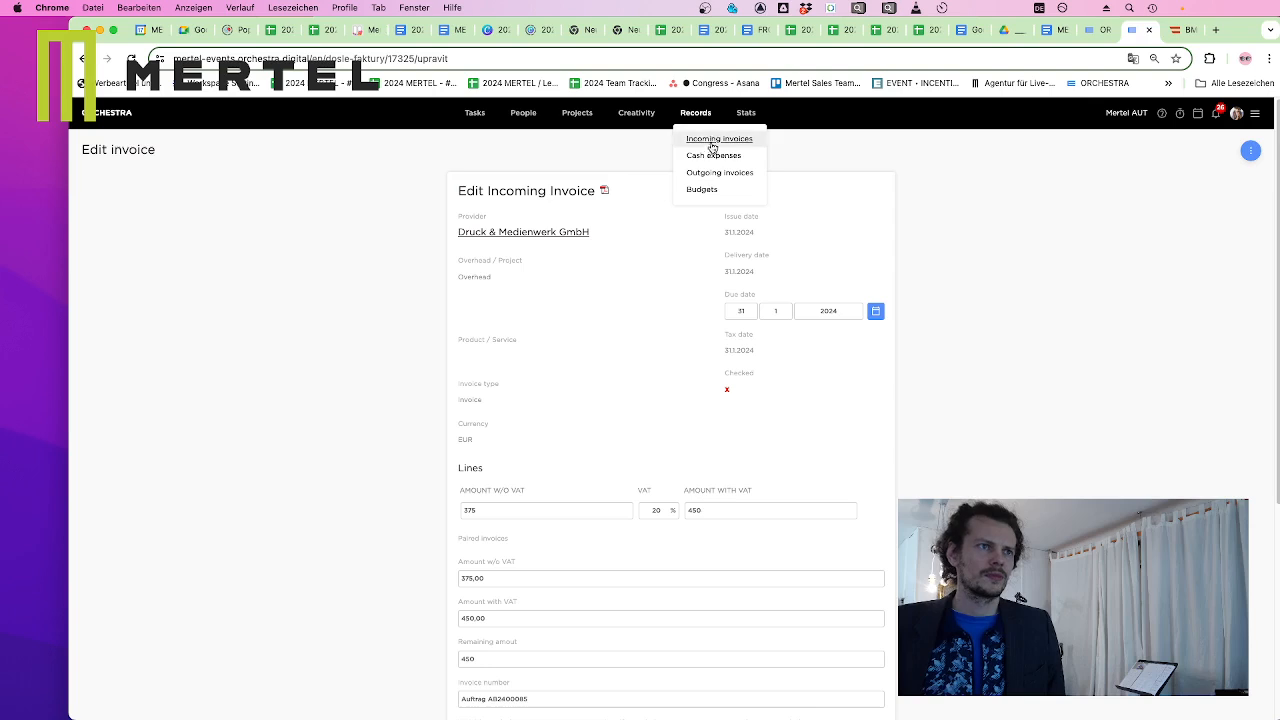
left_click(711, 145)
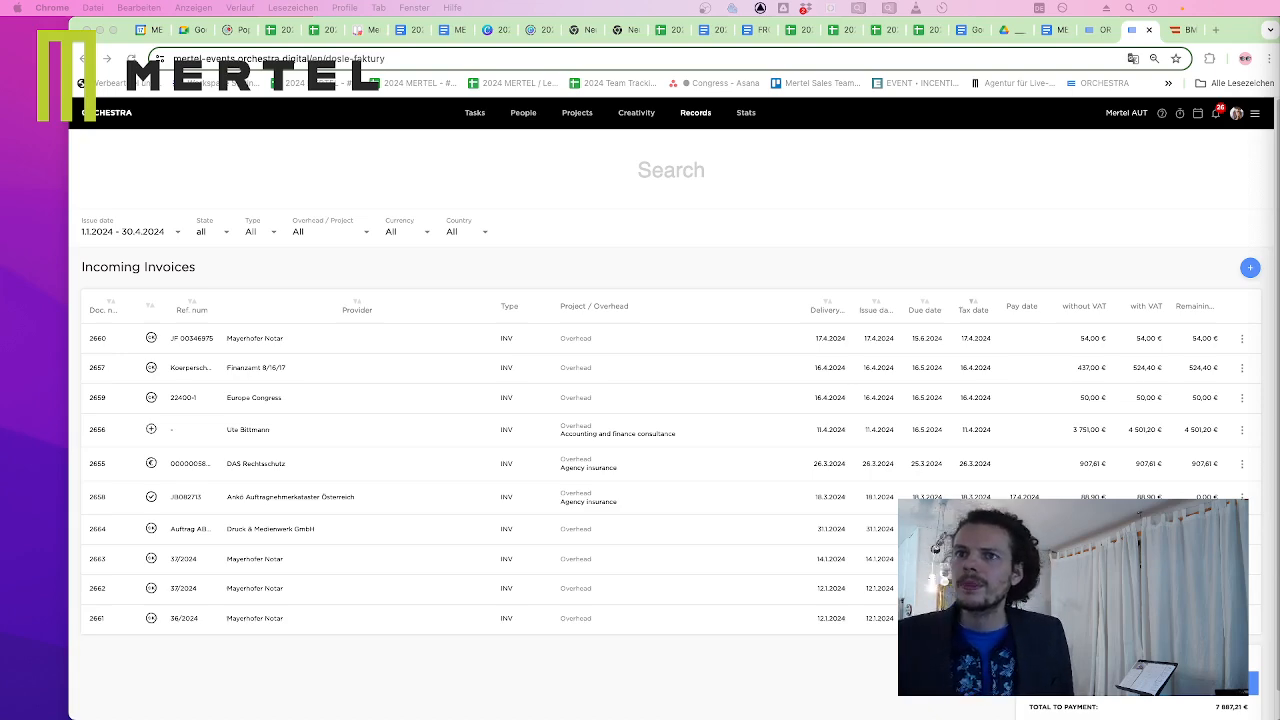
Preview Firmenbuch_Zahlungsaufforderung_39573_218394_2024_03_19.pdf in Finder, examine the payment order and highlight the recipient's name and address
key("space")
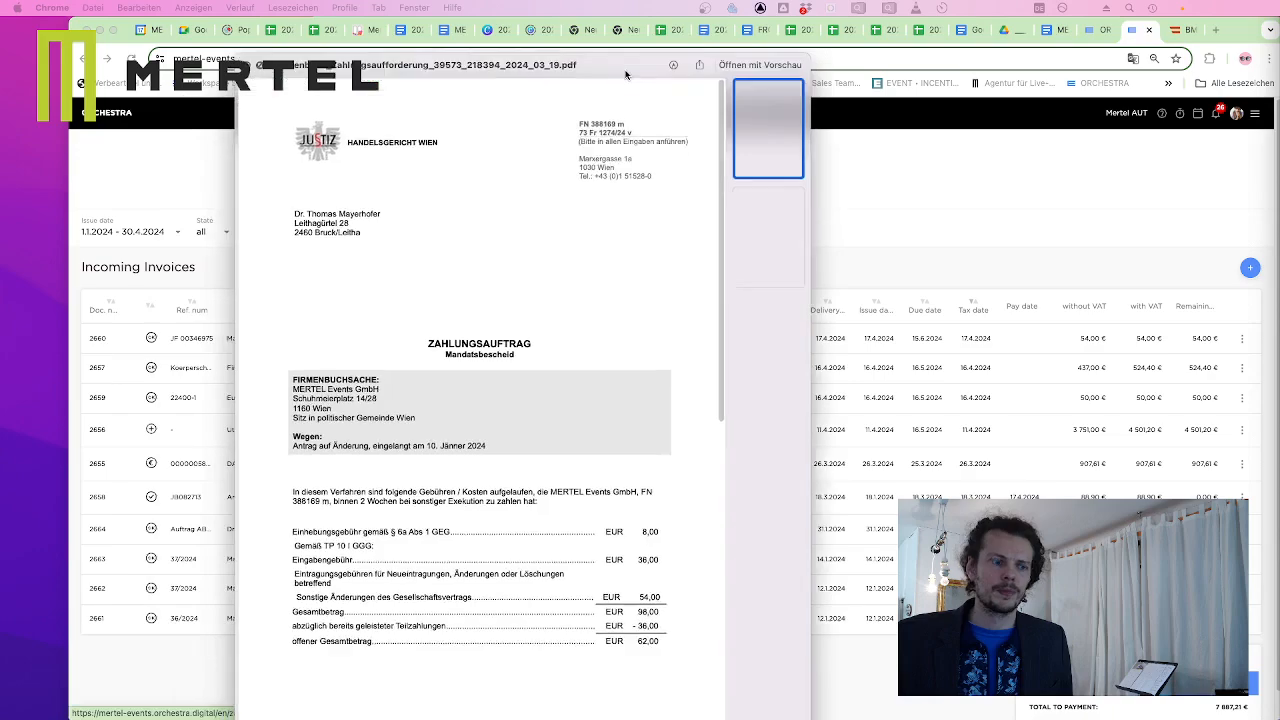
scroll(586, 160, "down", 5)
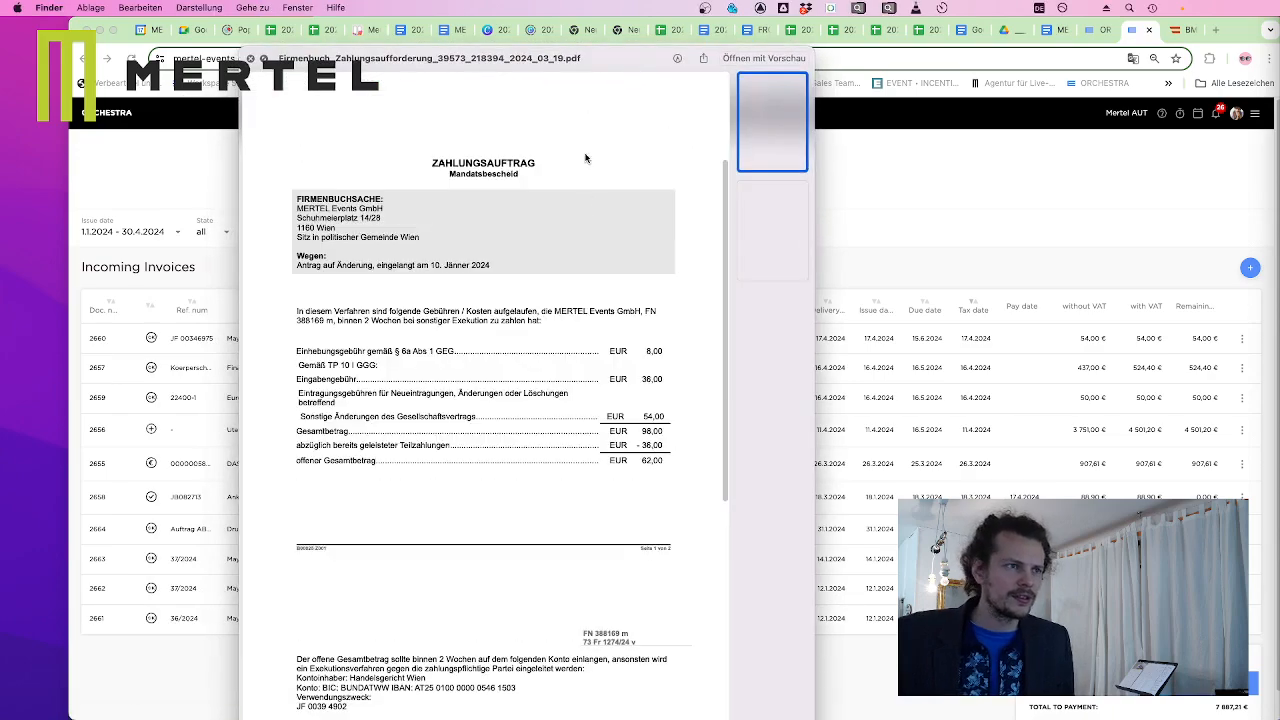
left_click_drag(593, 55, 524, 72)
scroll(466, 266, "up", 5)
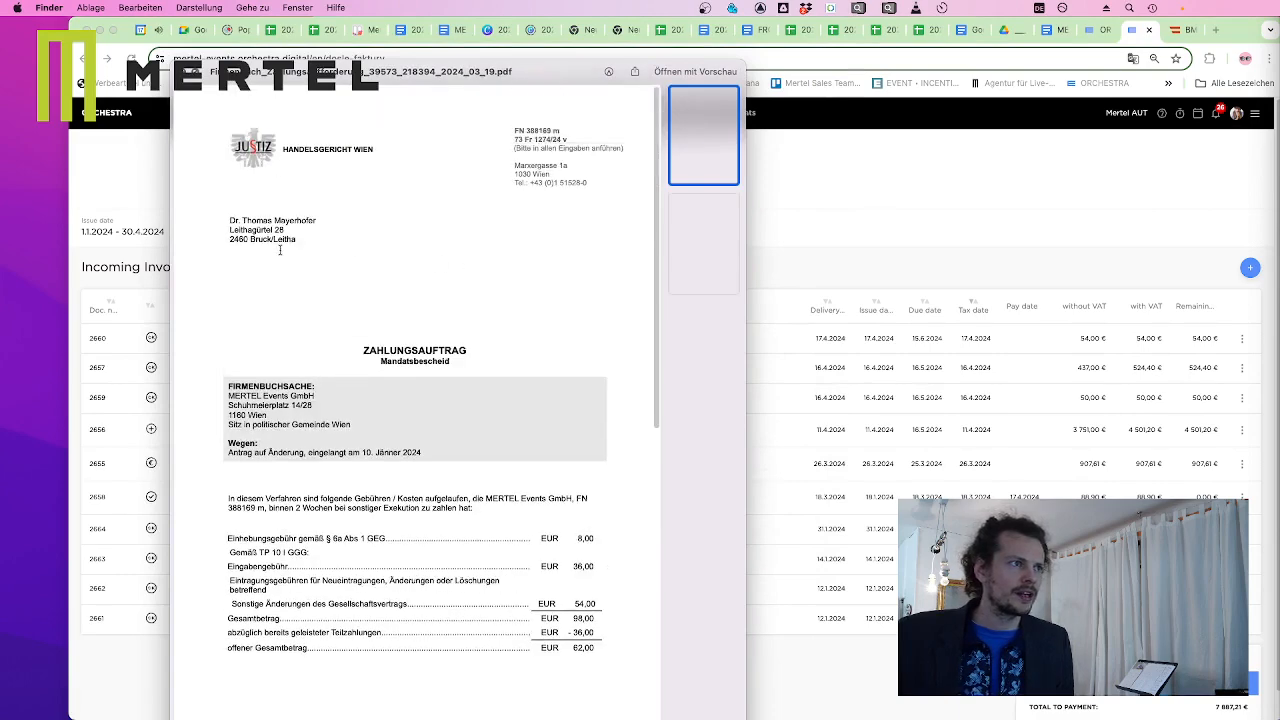
left_click_drag(224, 218, 325, 235)
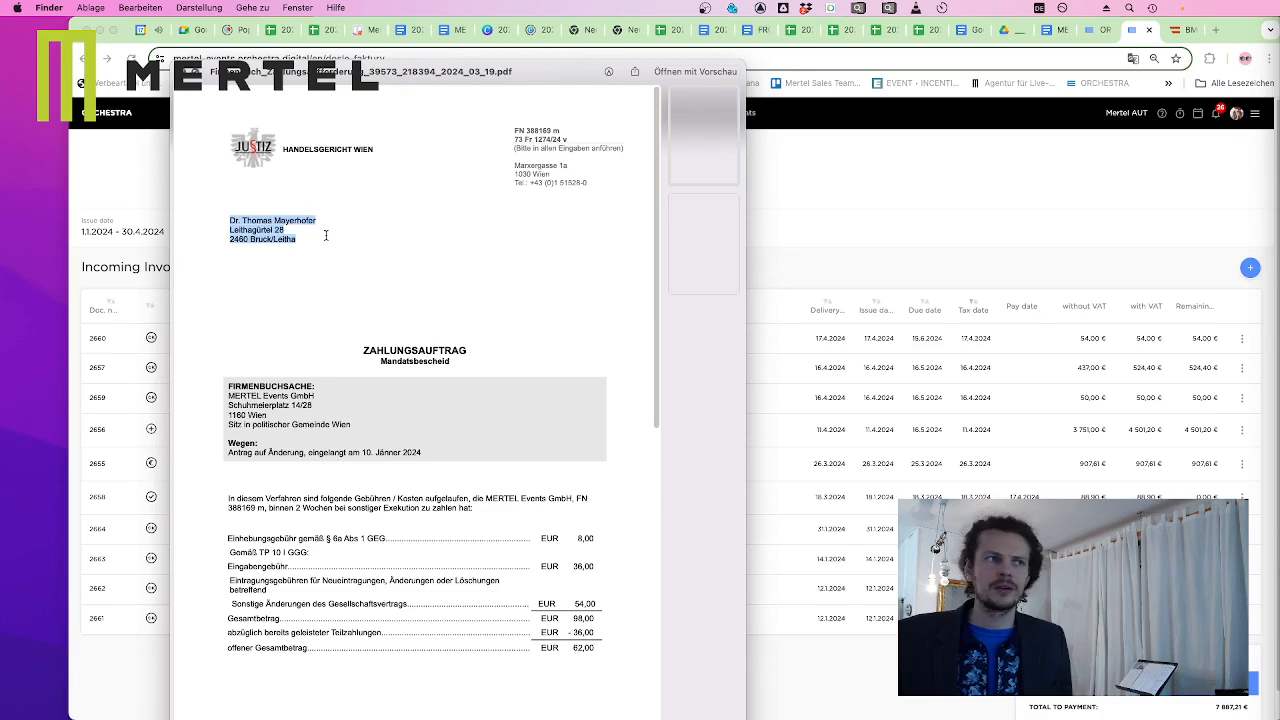
Close the payment order preview, start a new incoming invoice and choose the notary's office from Bruck/Leitha as its provider
key("space")
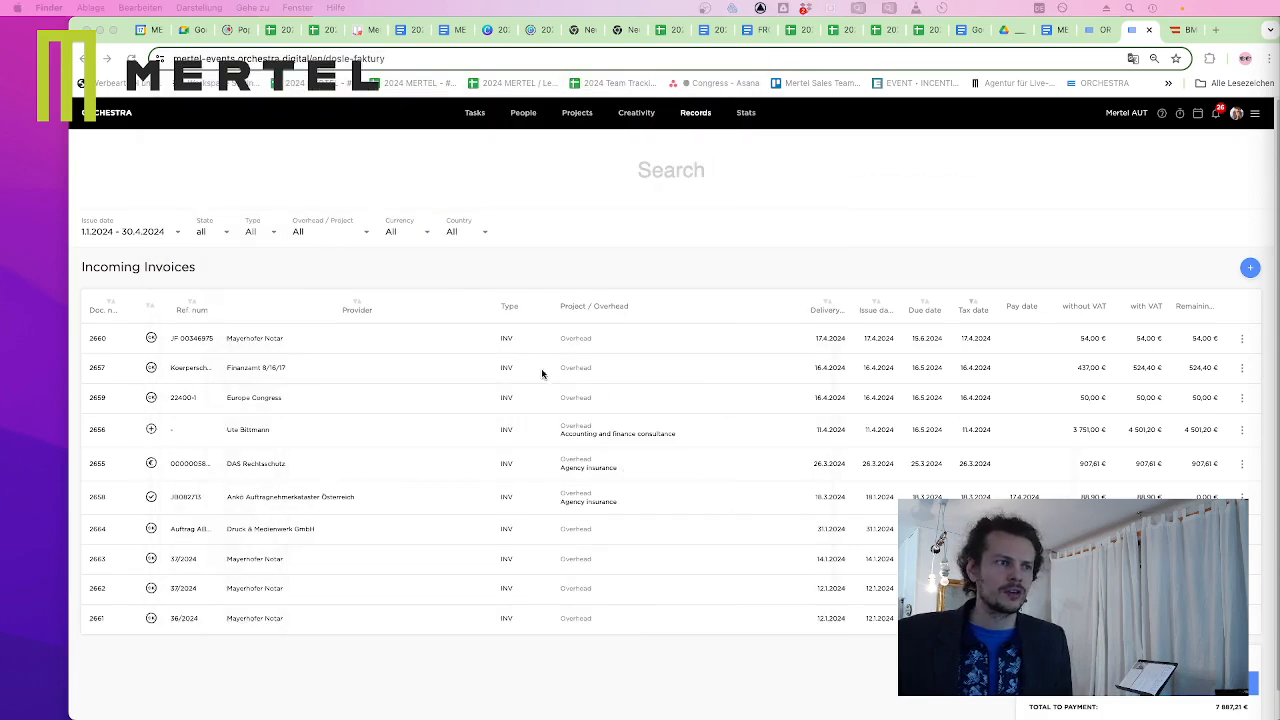
left_click(1251, 270)
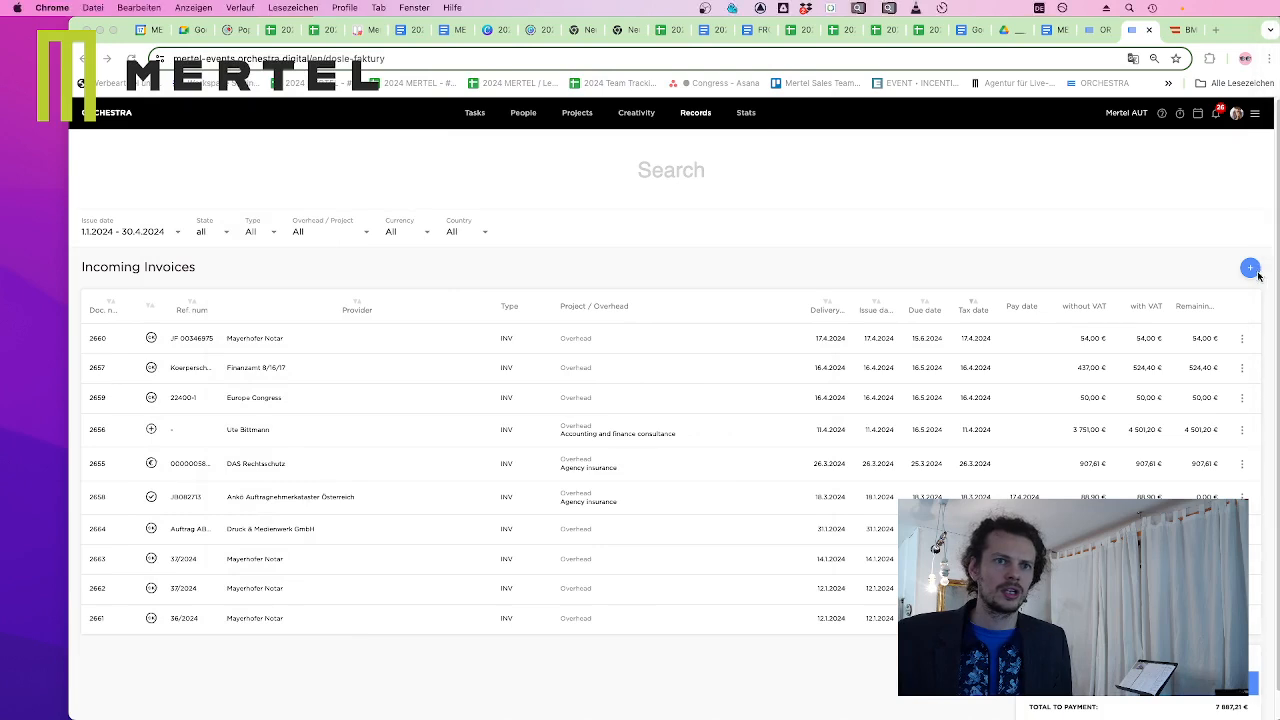
left_click(1251, 270)
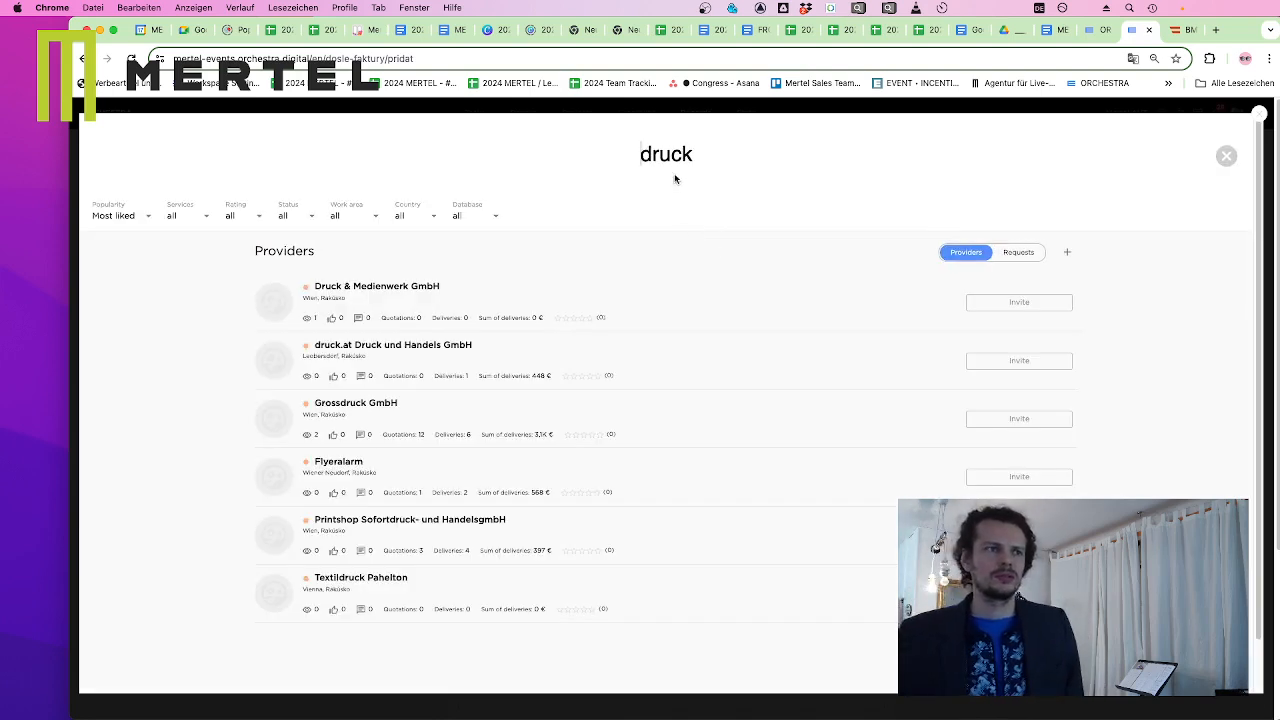
double_click(668, 156)
type("mayerhoif")
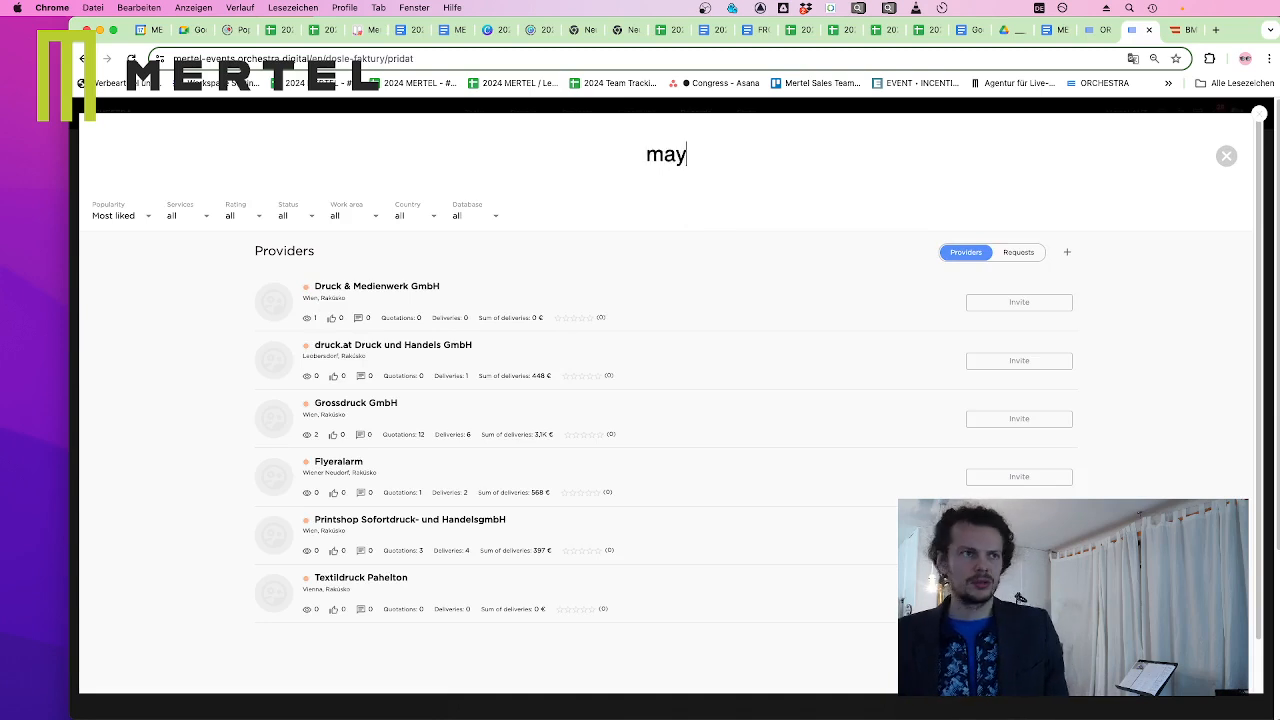
key("BackSpace")
key("BackSpace")
type("fer")
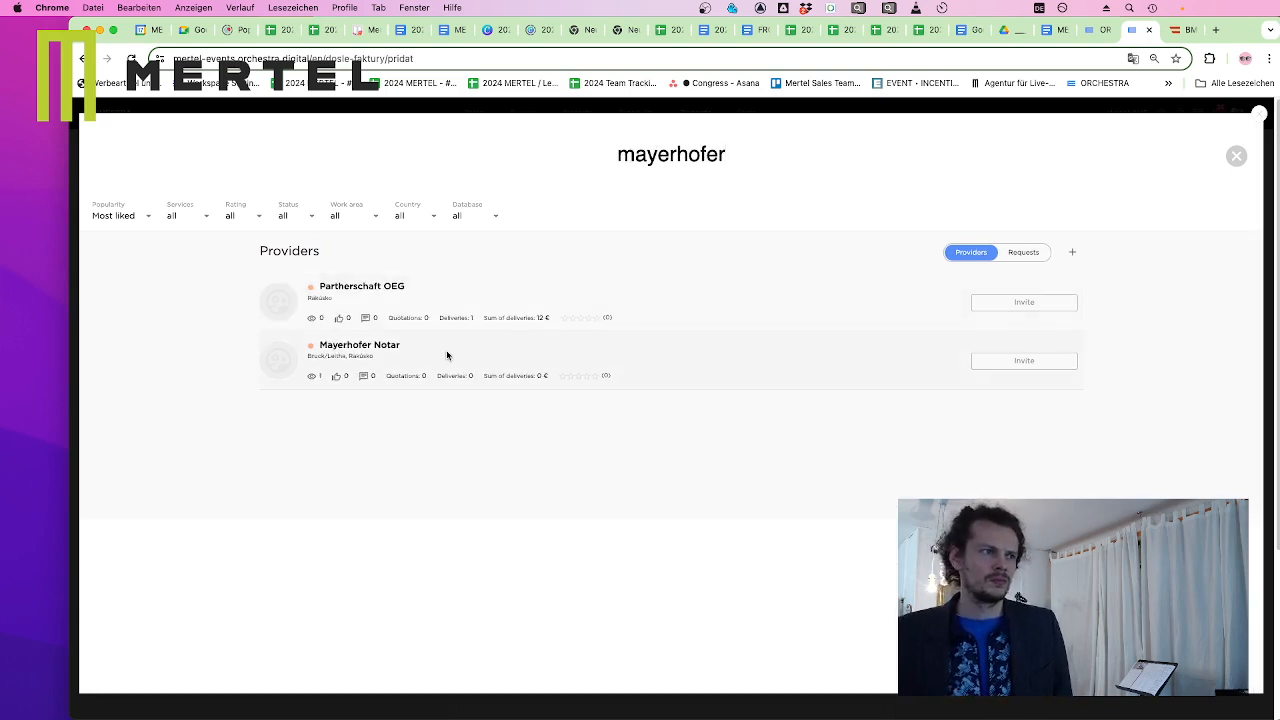
left_click(446, 352)
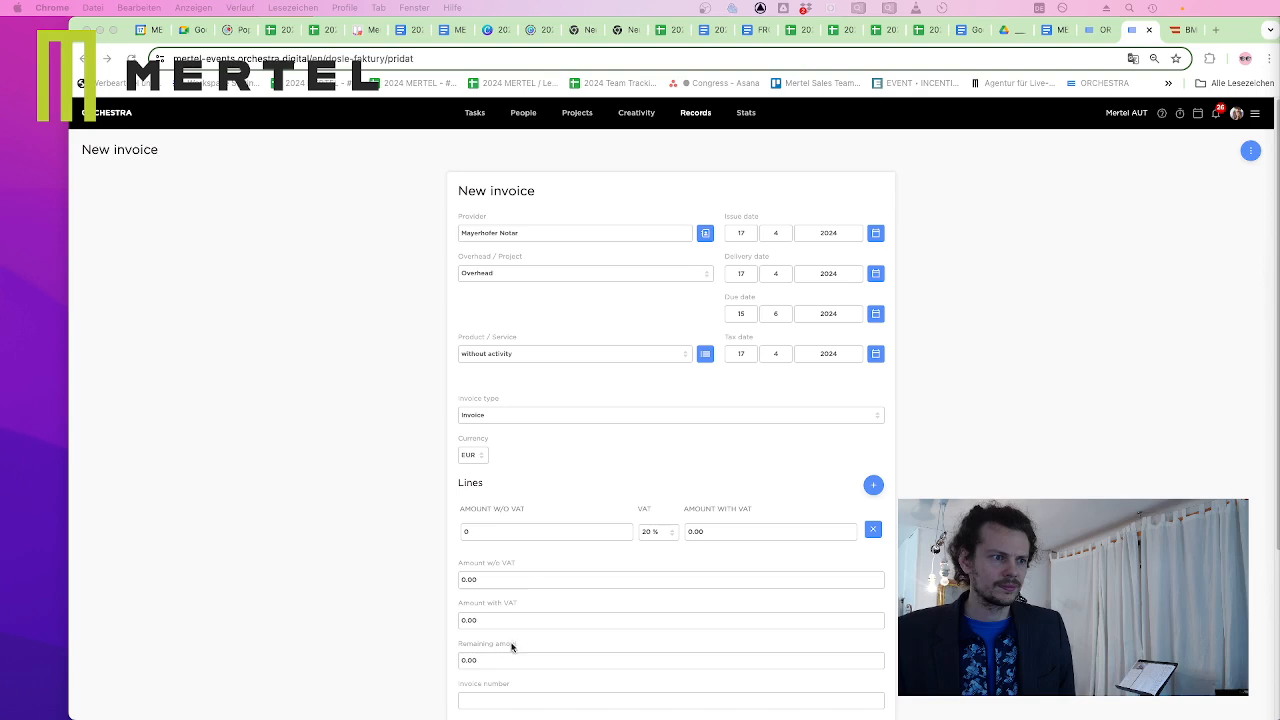
Enter invoice number JF 0039 4902 and set the invoice line to 62 without VAT at a 0 % VAT rate
left_click(493, 701)
type("JF 0039 4902")
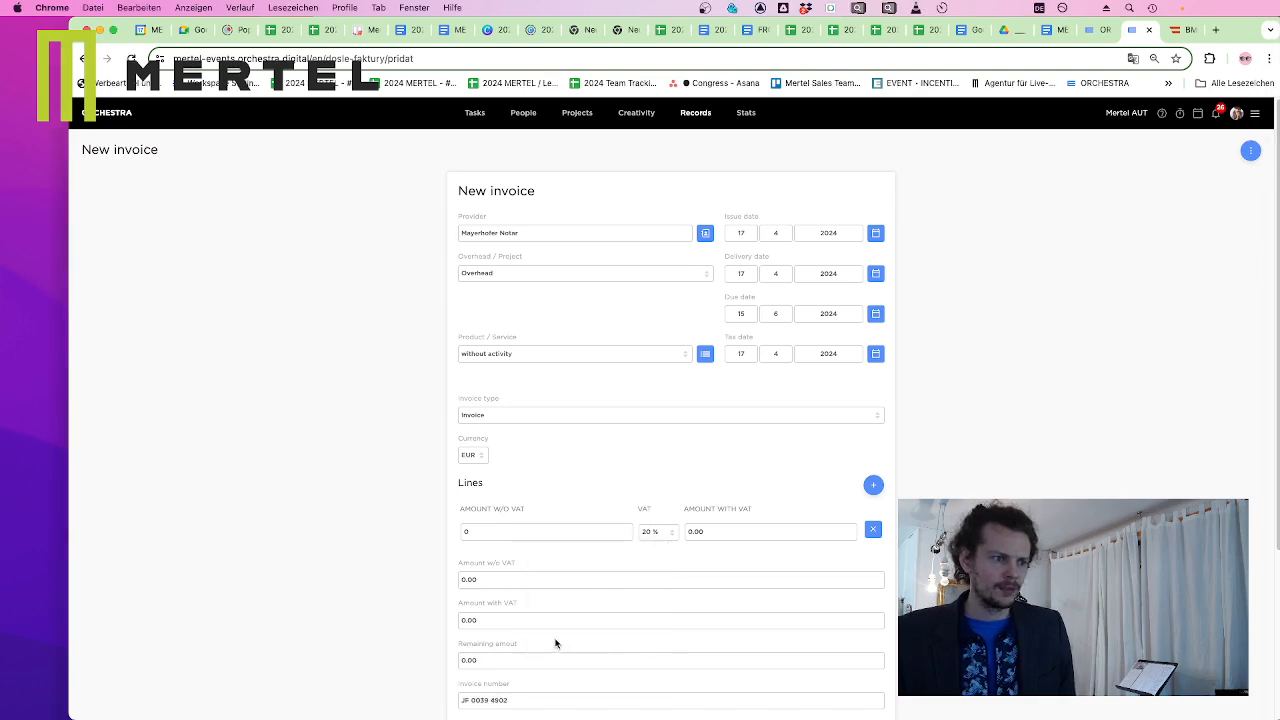
left_click(591, 531)
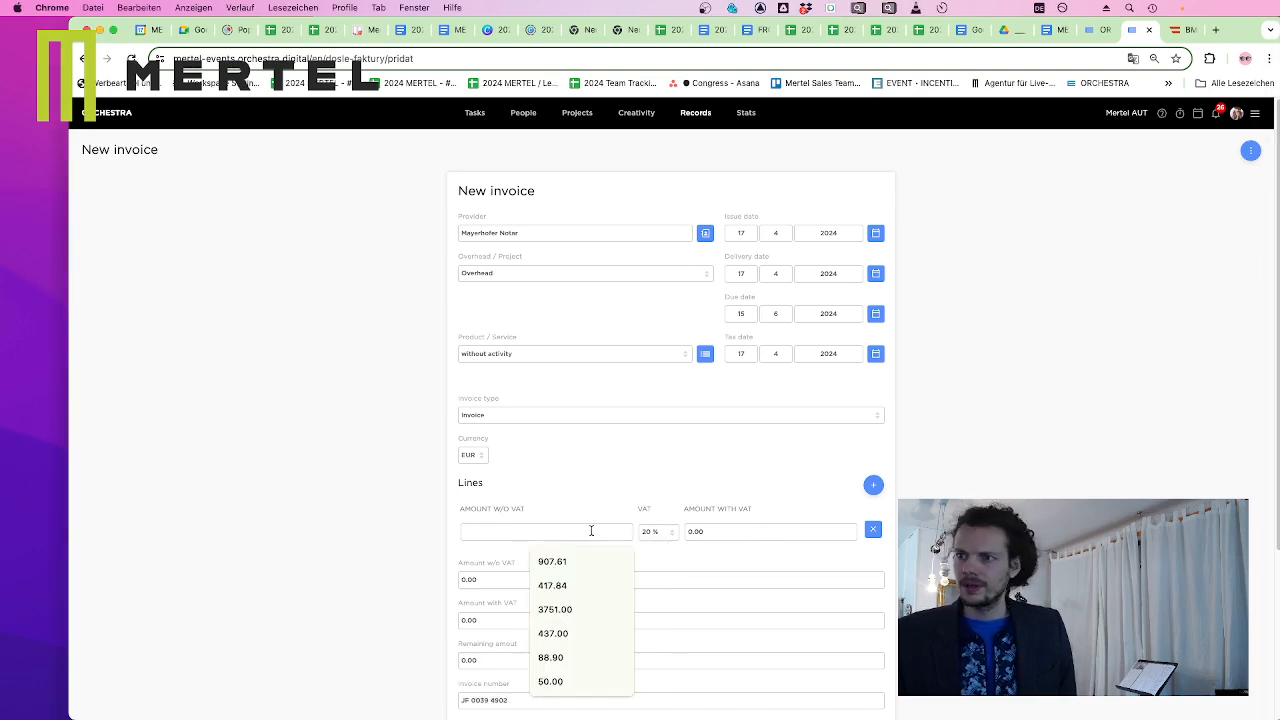
type("62")
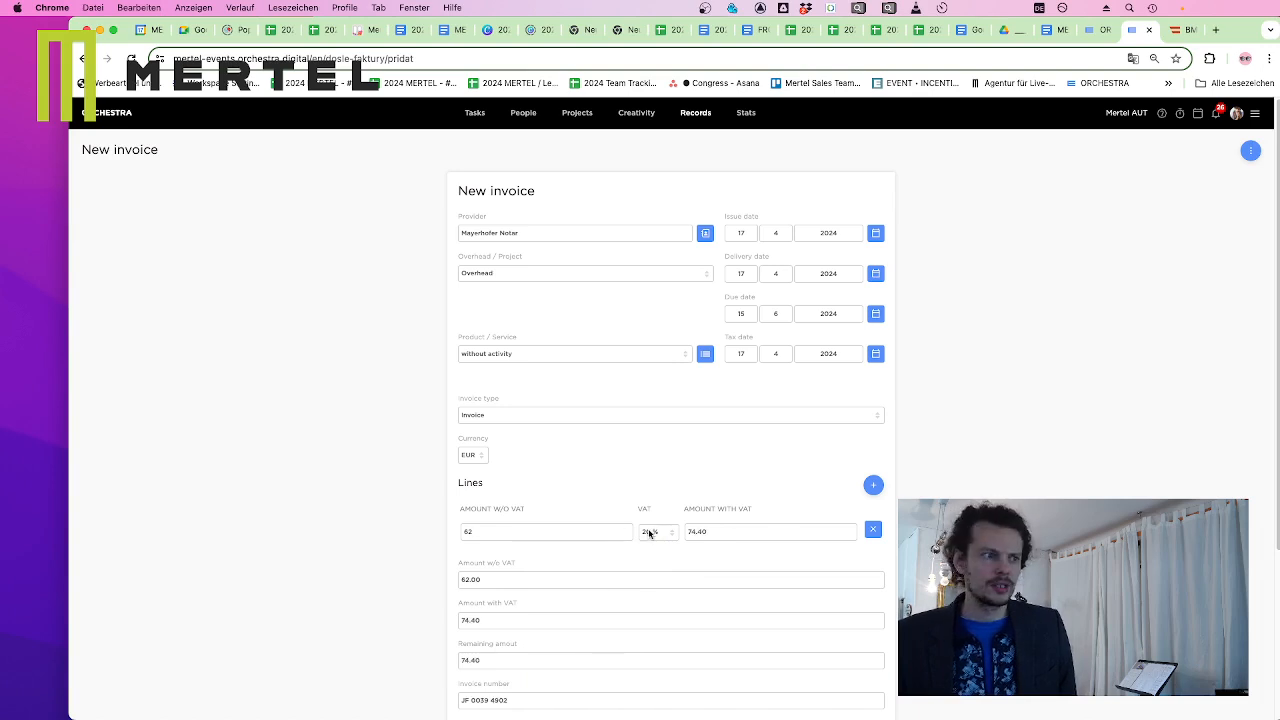
left_click(653, 531)
left_click(655, 555)
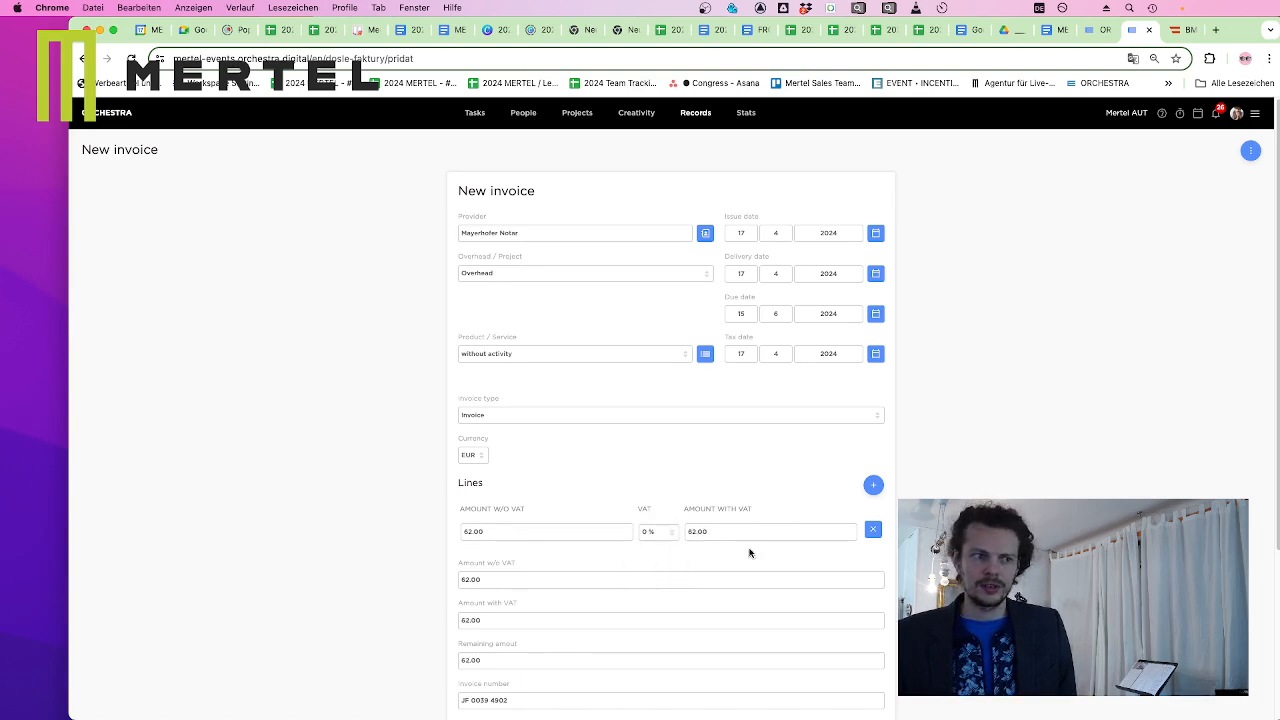
Attach Firmenbuch_Zahlungsaufforderung_39573_218394_2024_03_19.pdf as the scanned copy of the new invoice
scroll(765, 560, "down", 5)
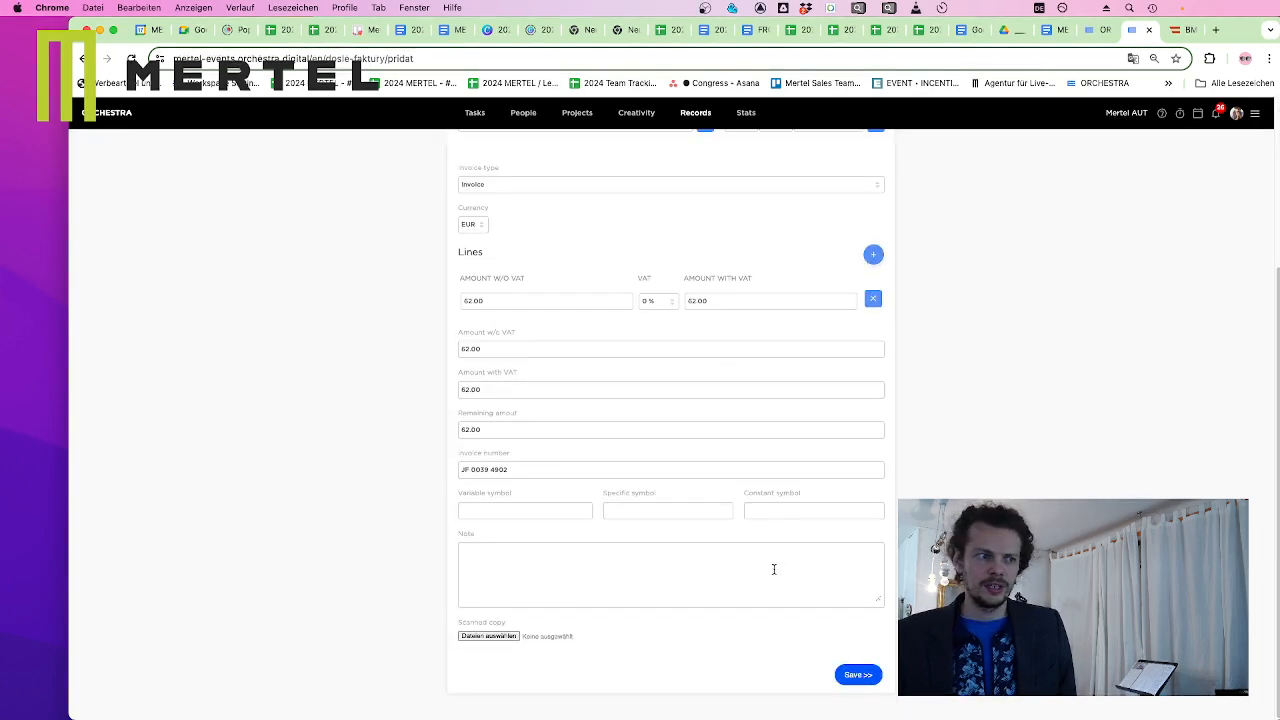
left_click(492, 636)
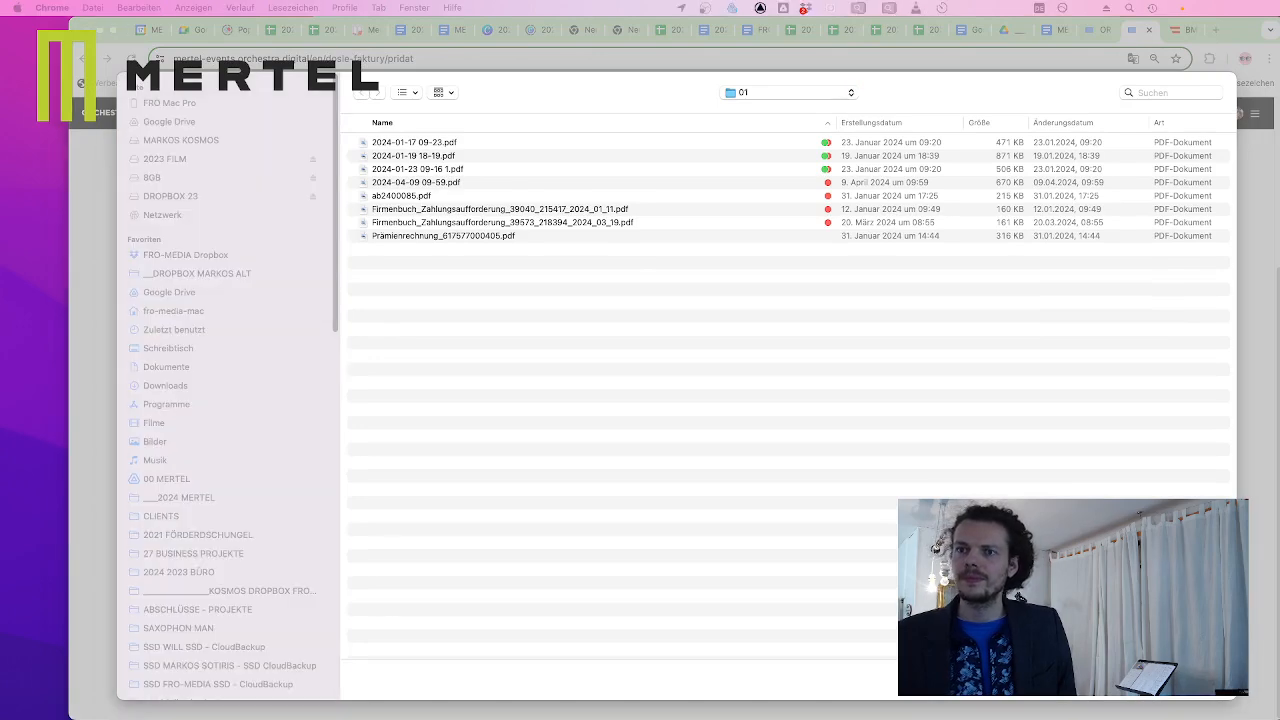
double_click(488, 222)
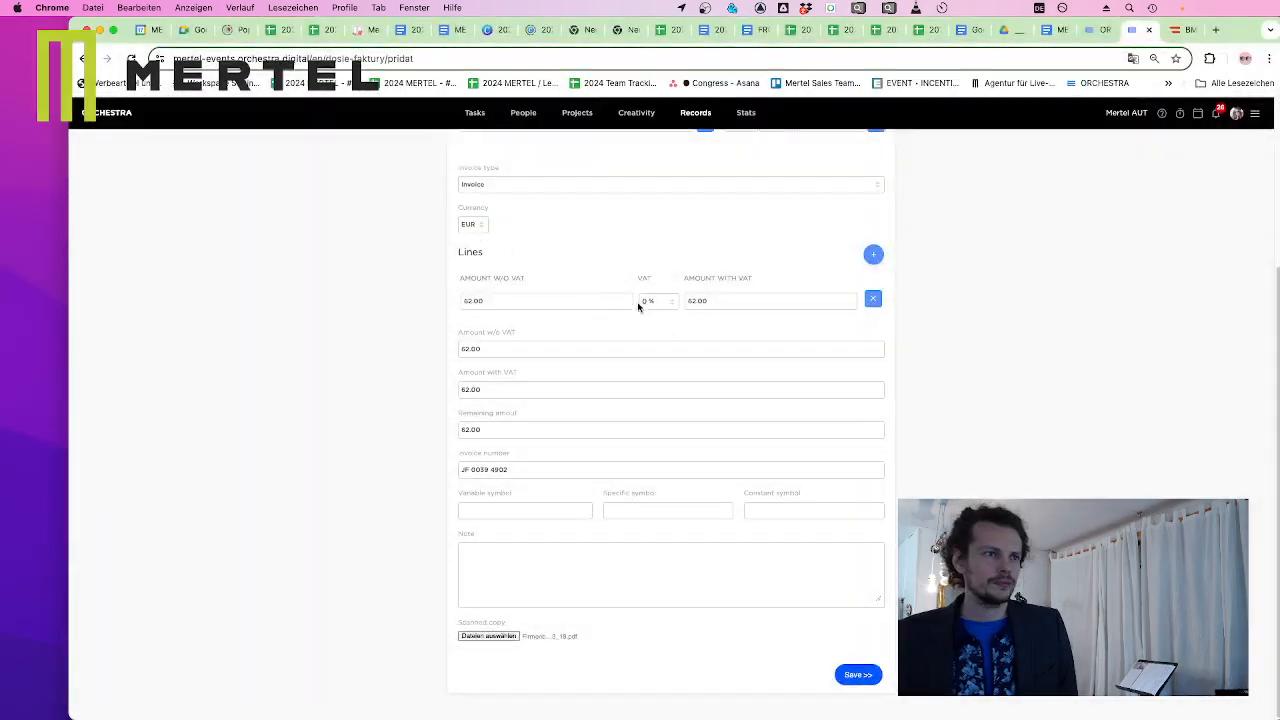
Set the issue date and the delivery date to 10.1.2024
scroll(640, 303, "up", 3)
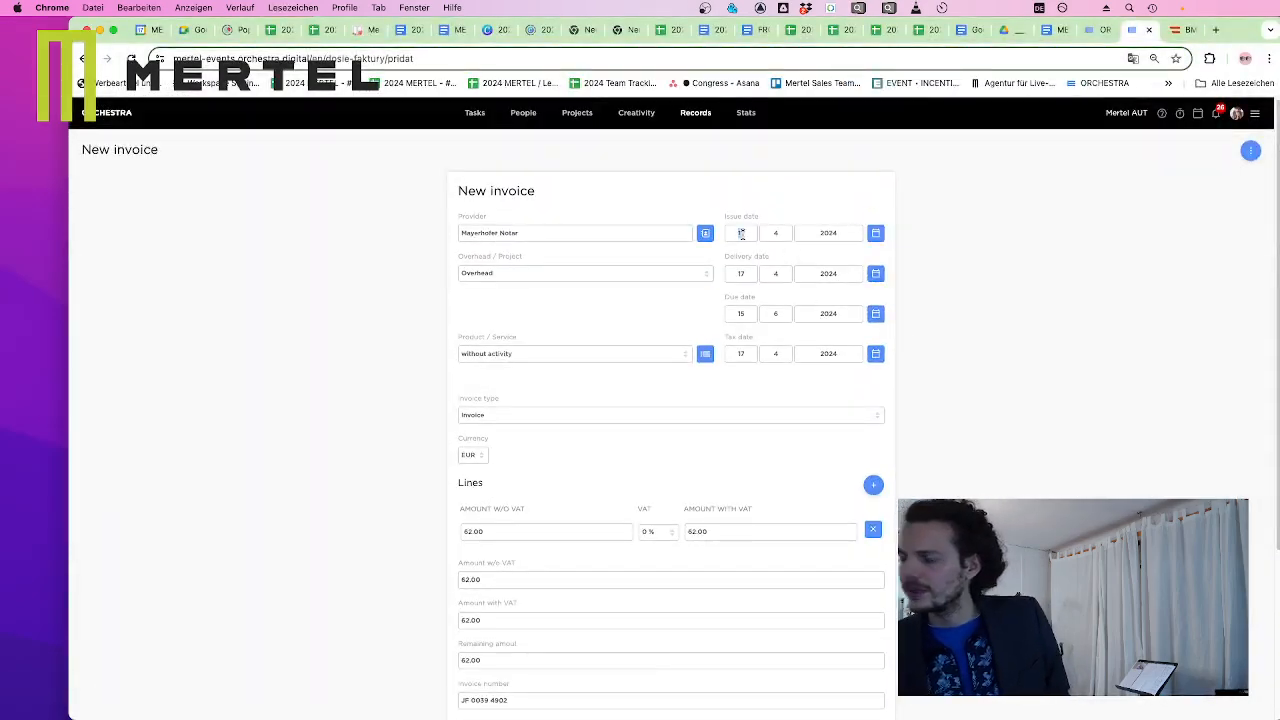
type("10")
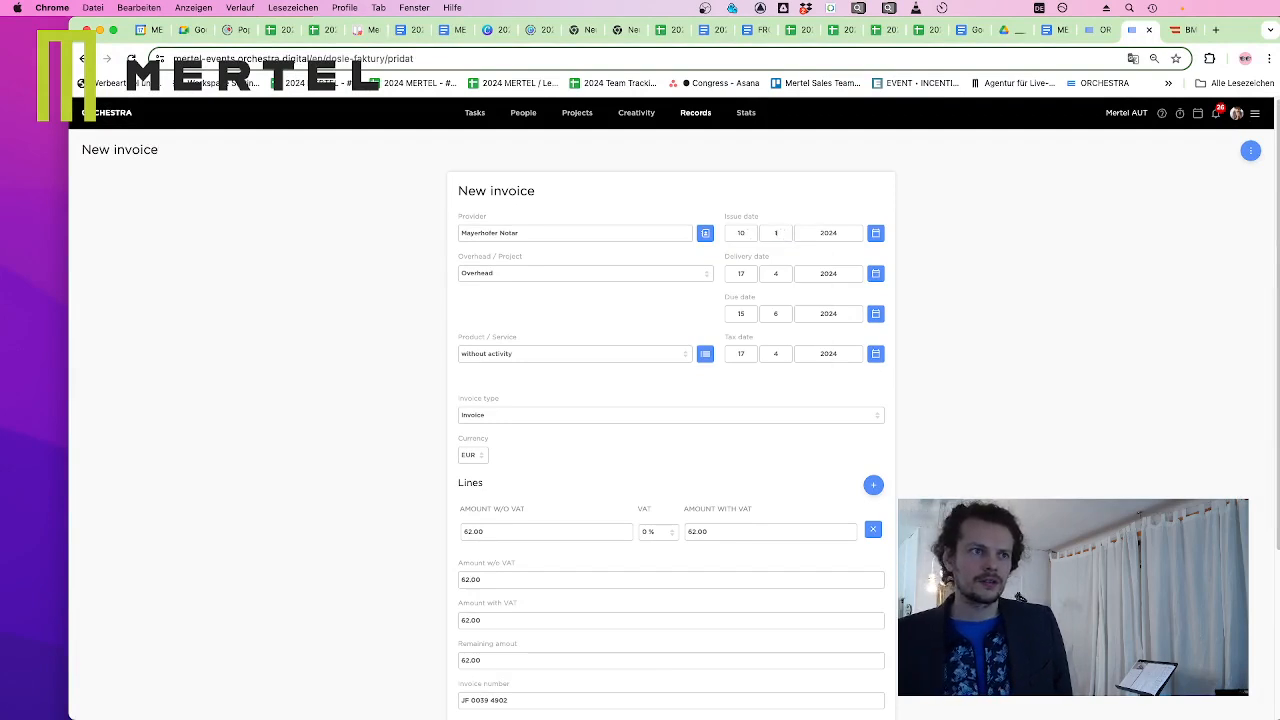
key("Tab")
key("Tab")
key("Tab")
type("10")
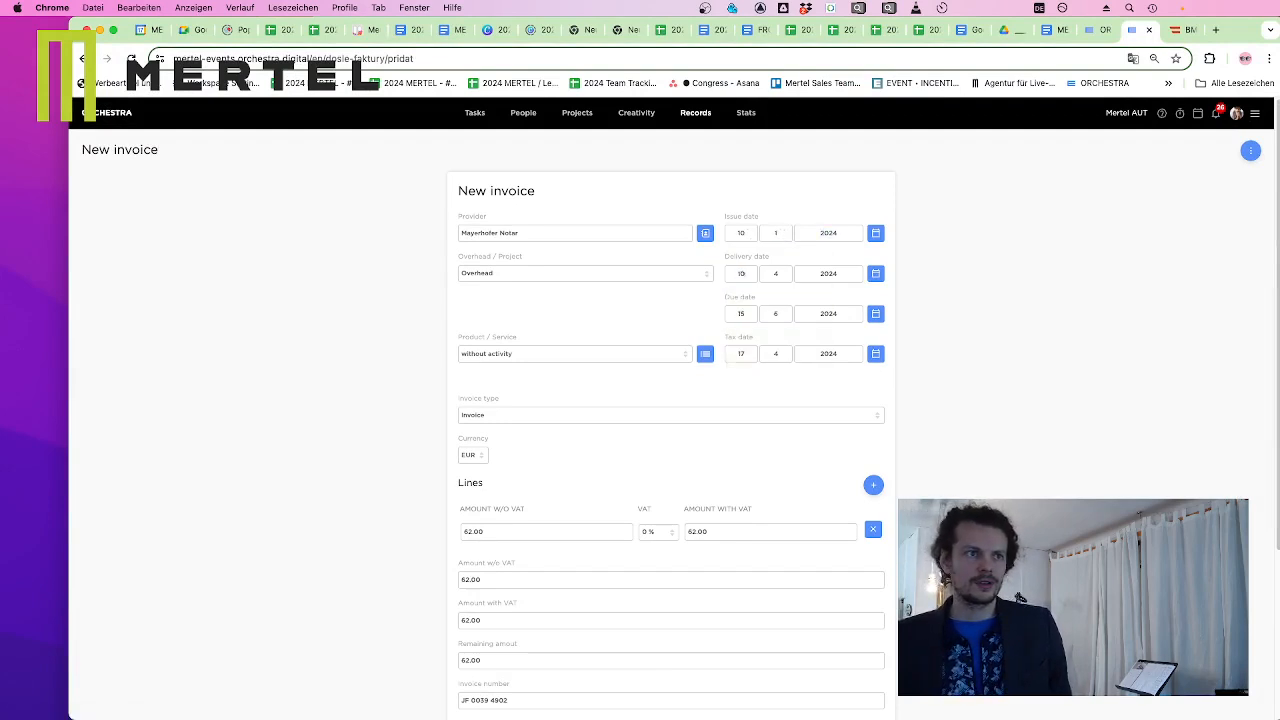
type("1")
Set the due date and the tax date to 10.1.2024 and save the invoice
key("Tab")
key("Tab")
key("Tab")
type("10")
key("Tab")
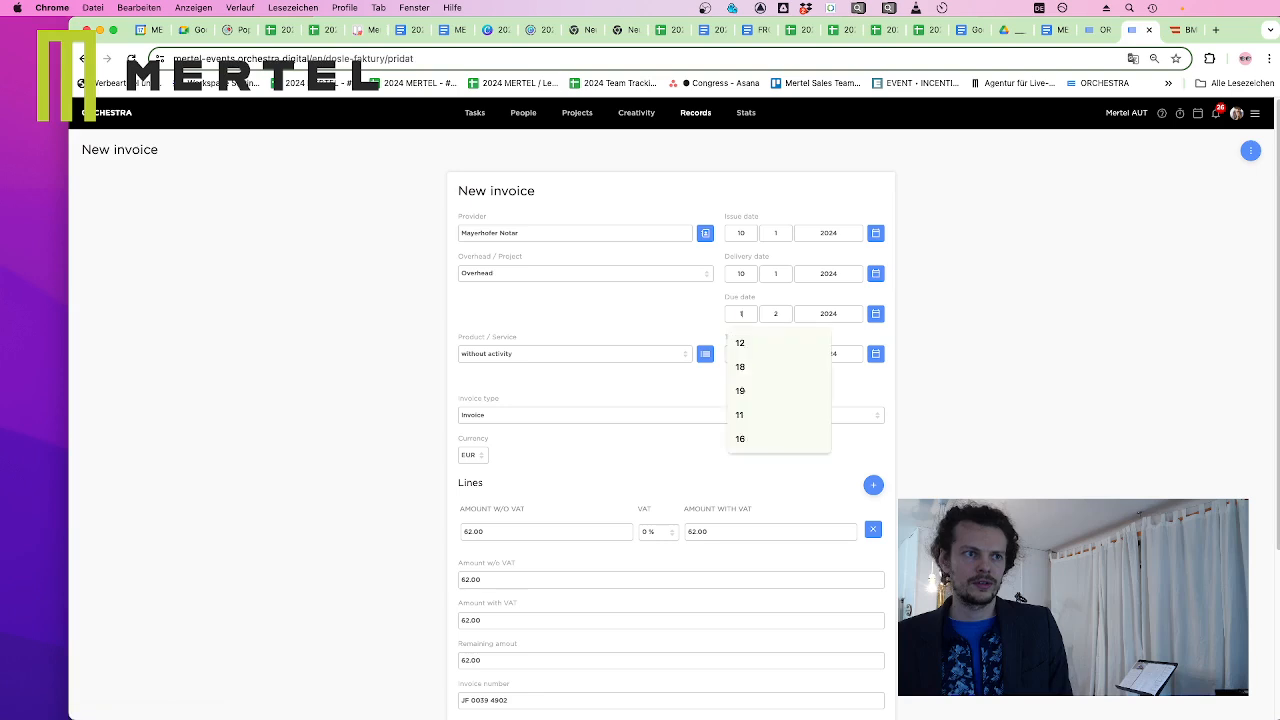
type("2")
key("Tab")
key("Tab")
key("Tab")
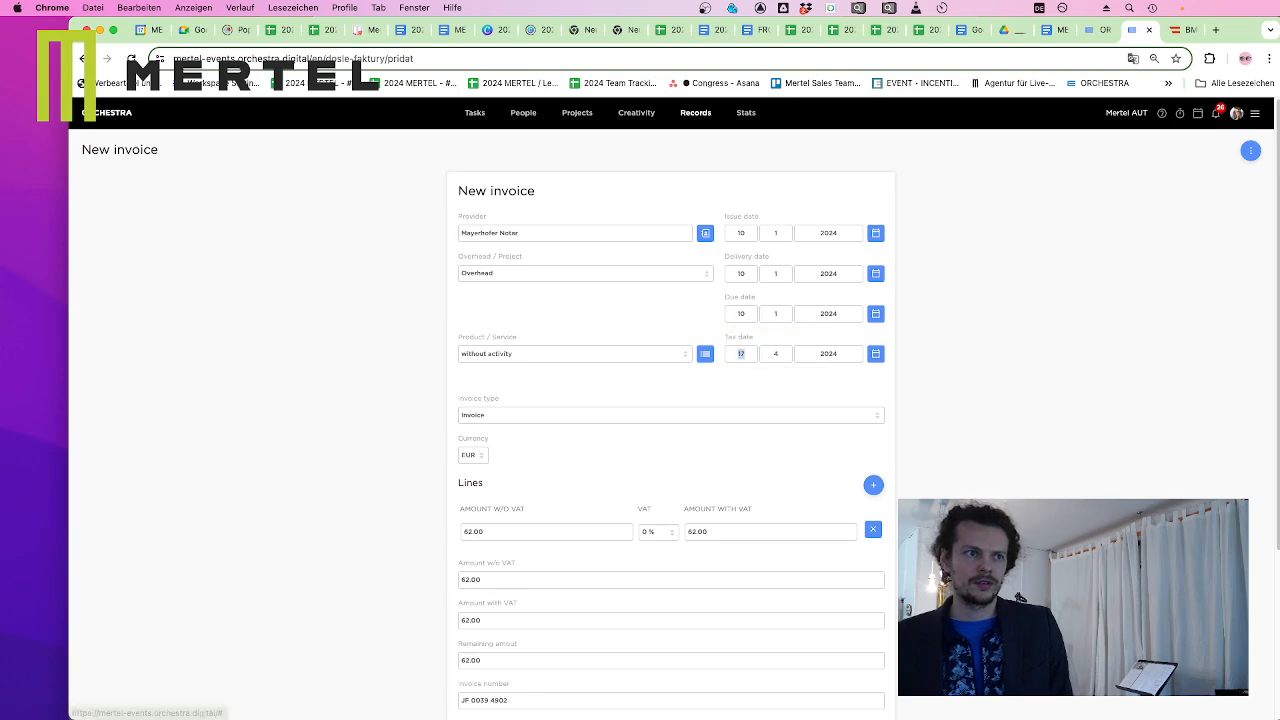
type("10")
key("Tab")
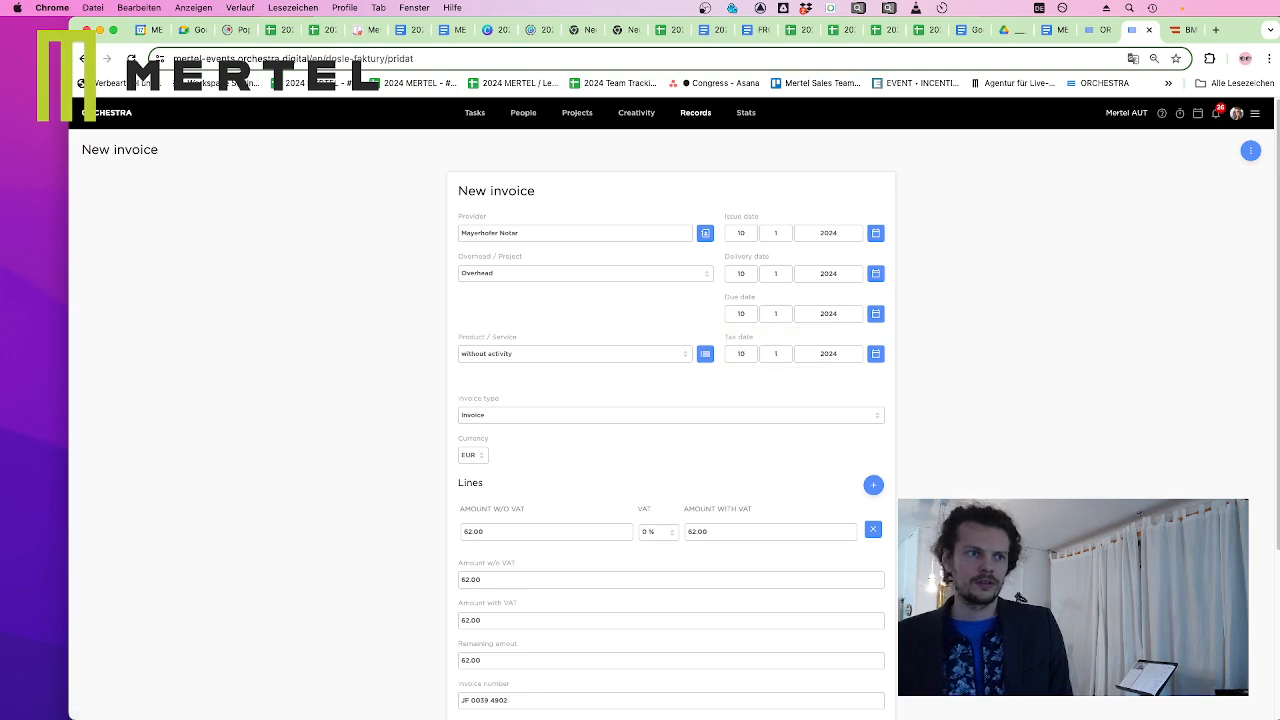
scroll(1114, 251, "down", 3)
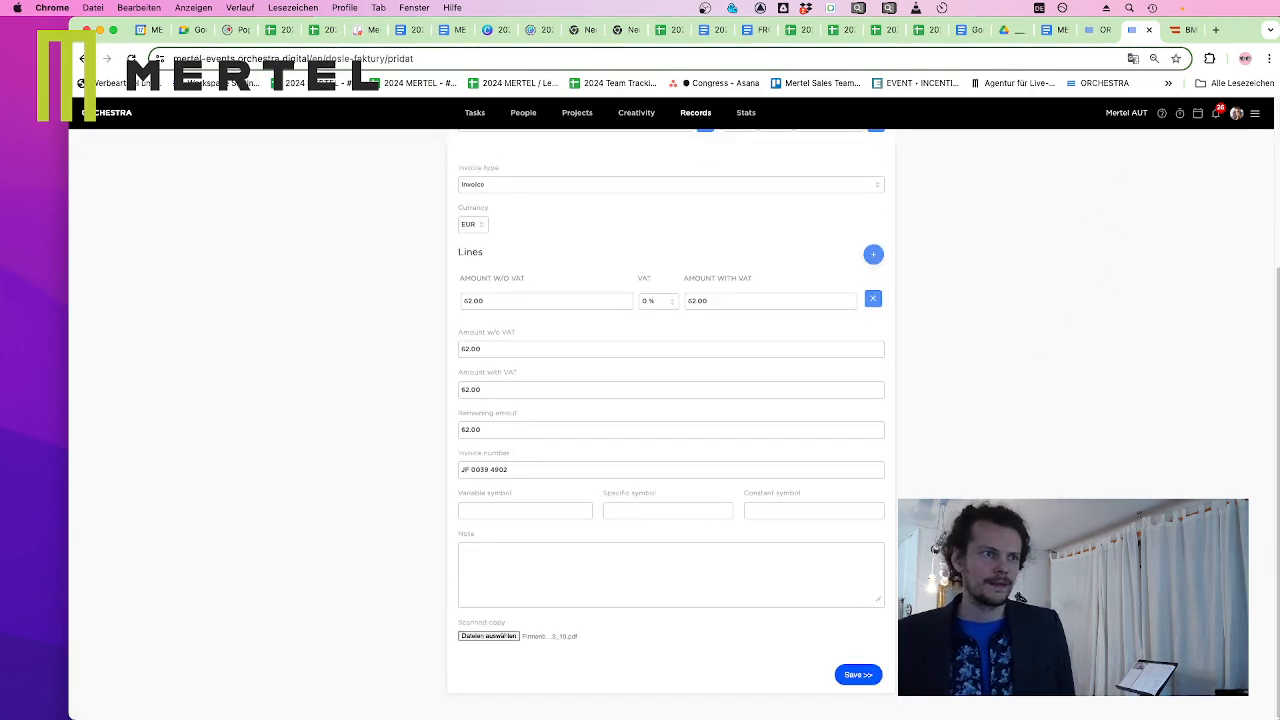
left_click(858, 675)
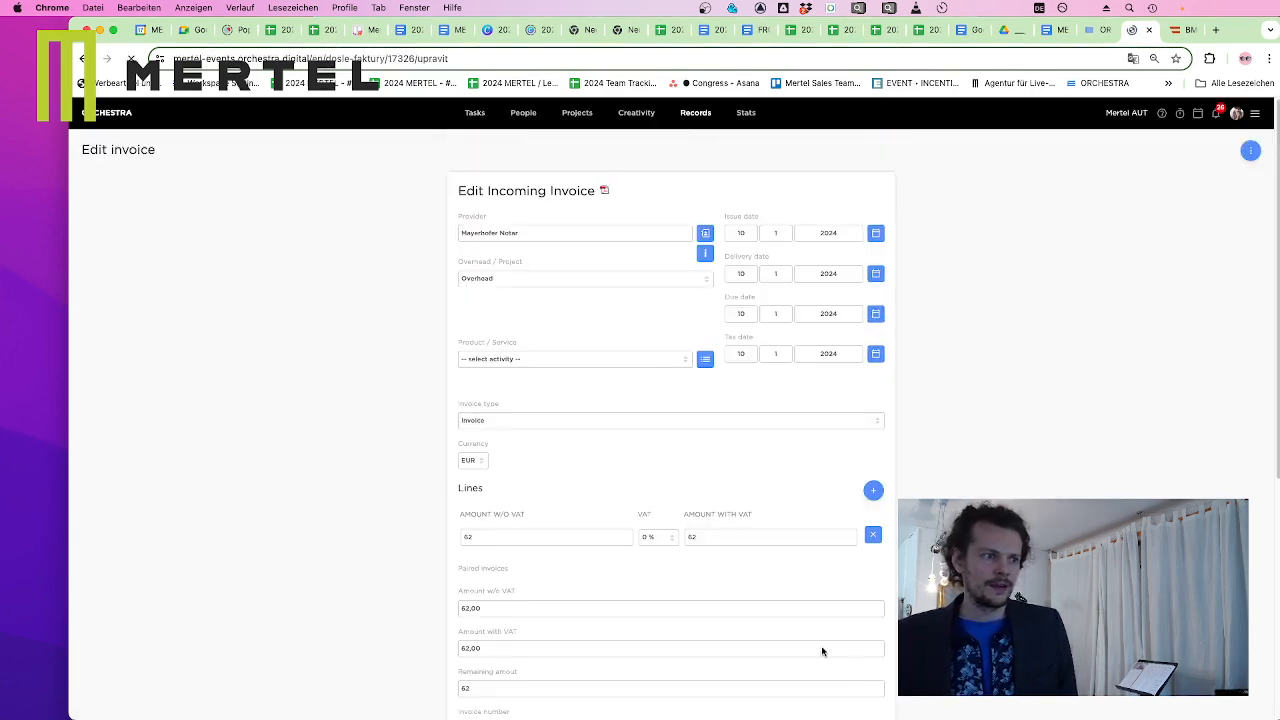
Select Firmenbuch_Zahlungsaufforderung_39573_218394_2024_03_19.pdf again as the scanned copy on the saved invoice's edit page
scroll(822, 651, "down", 4)
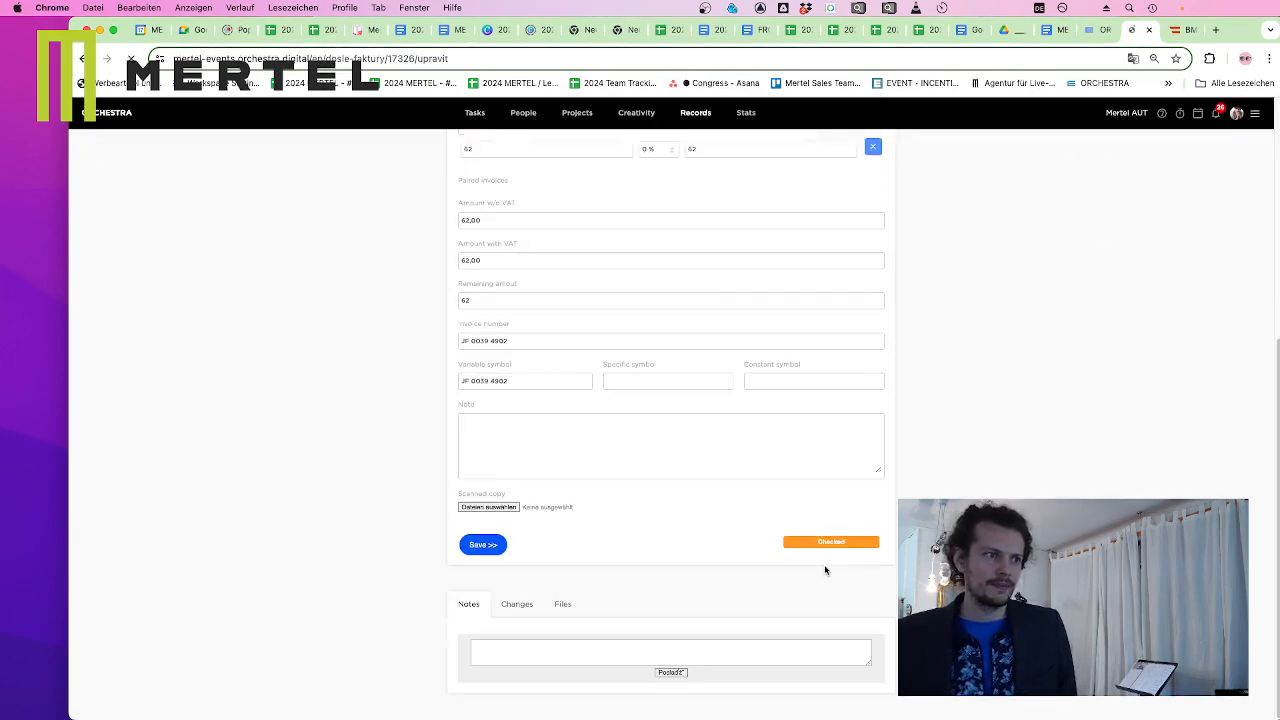
left_click(507, 509)
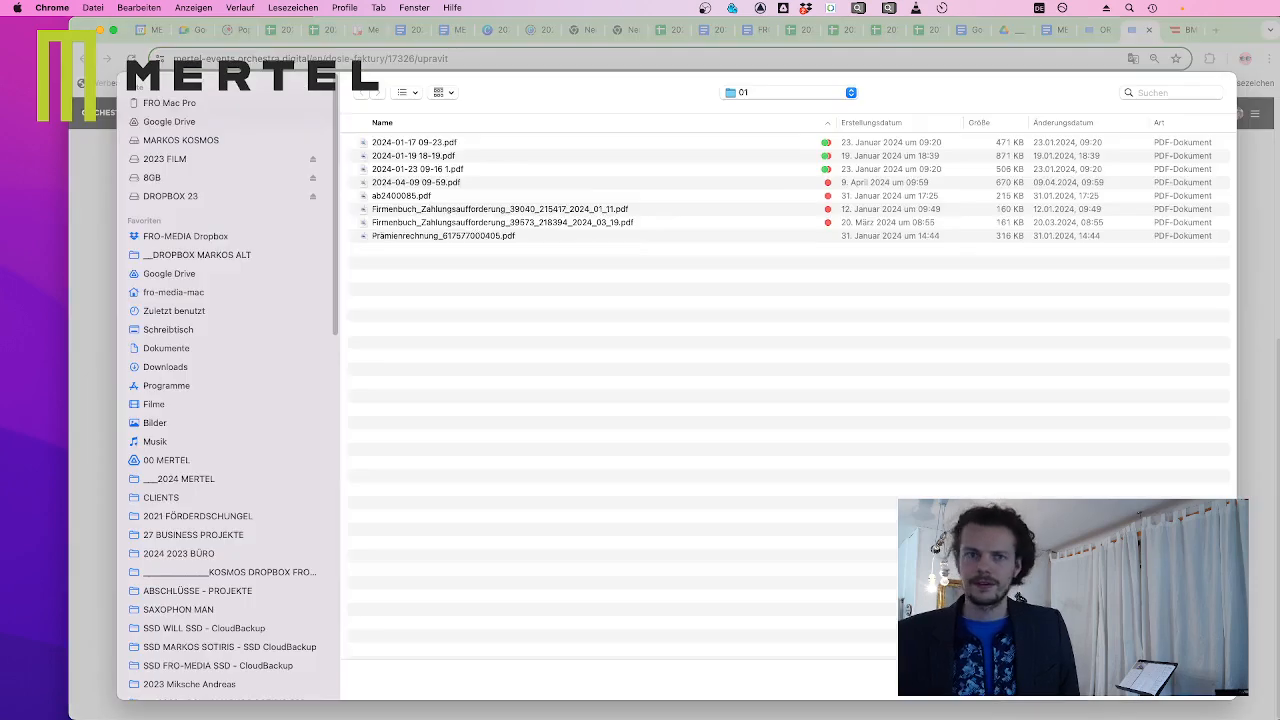
left_click_drag(752, 330, 692, 316)
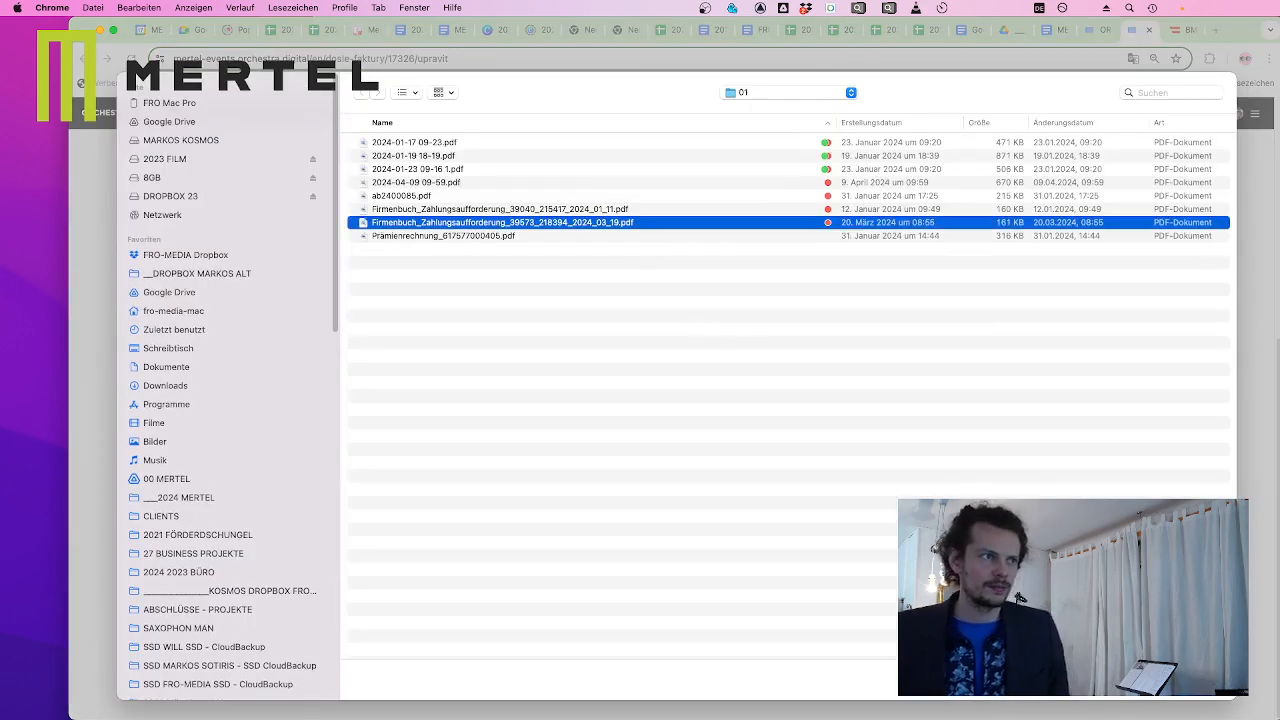
key("Return")
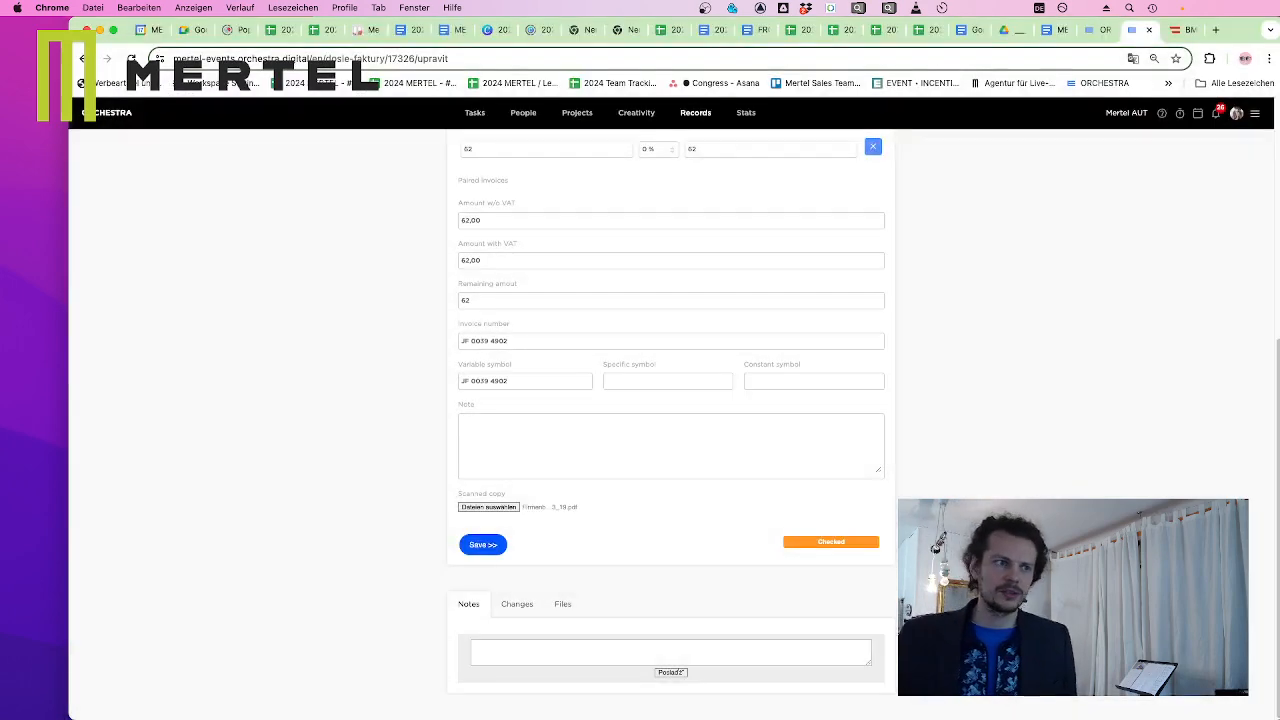
Mark the payment order invoice as checked, confirm the marking and review the invoice's details
left_click(831, 541)
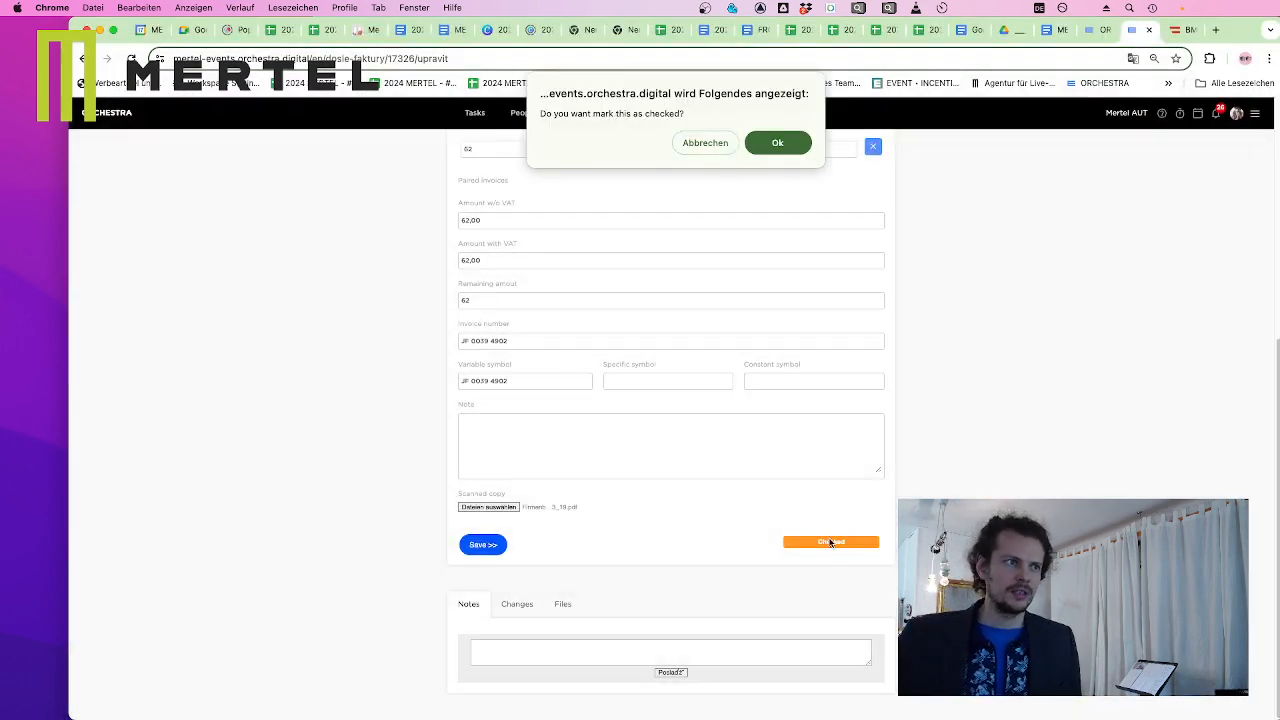
left_click(772, 148)
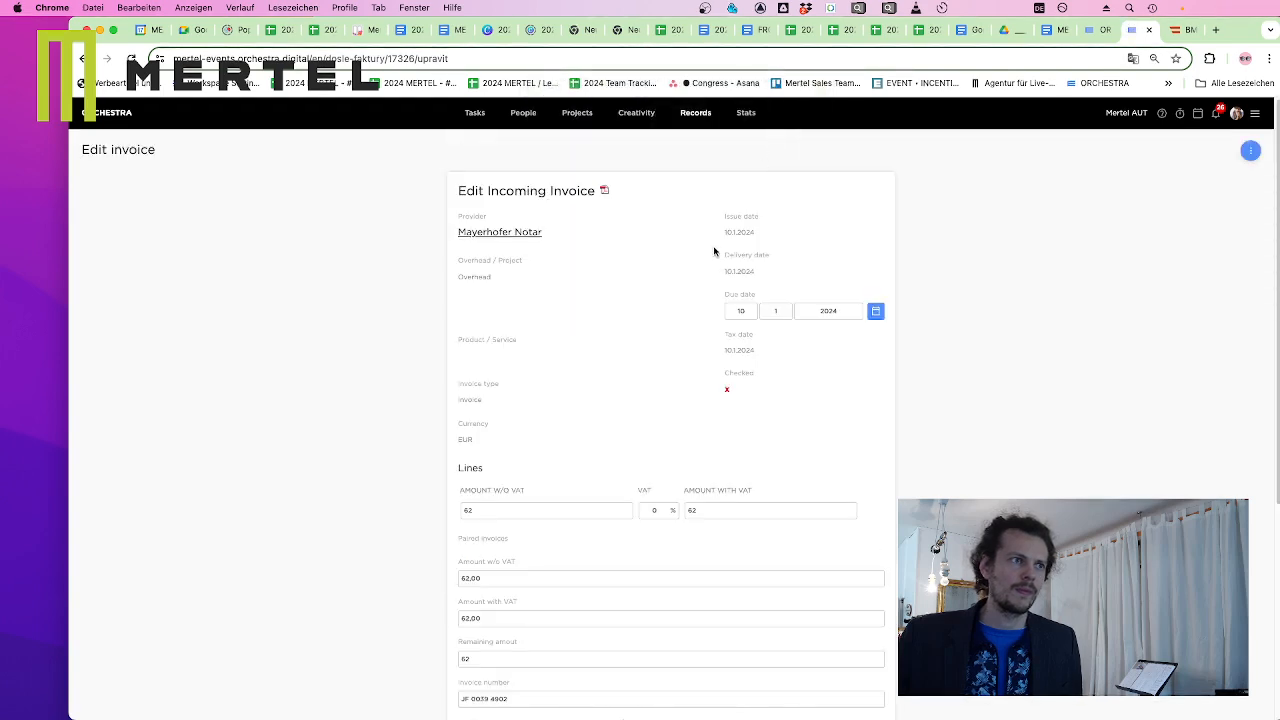
scroll(710, 330, "down", 5)
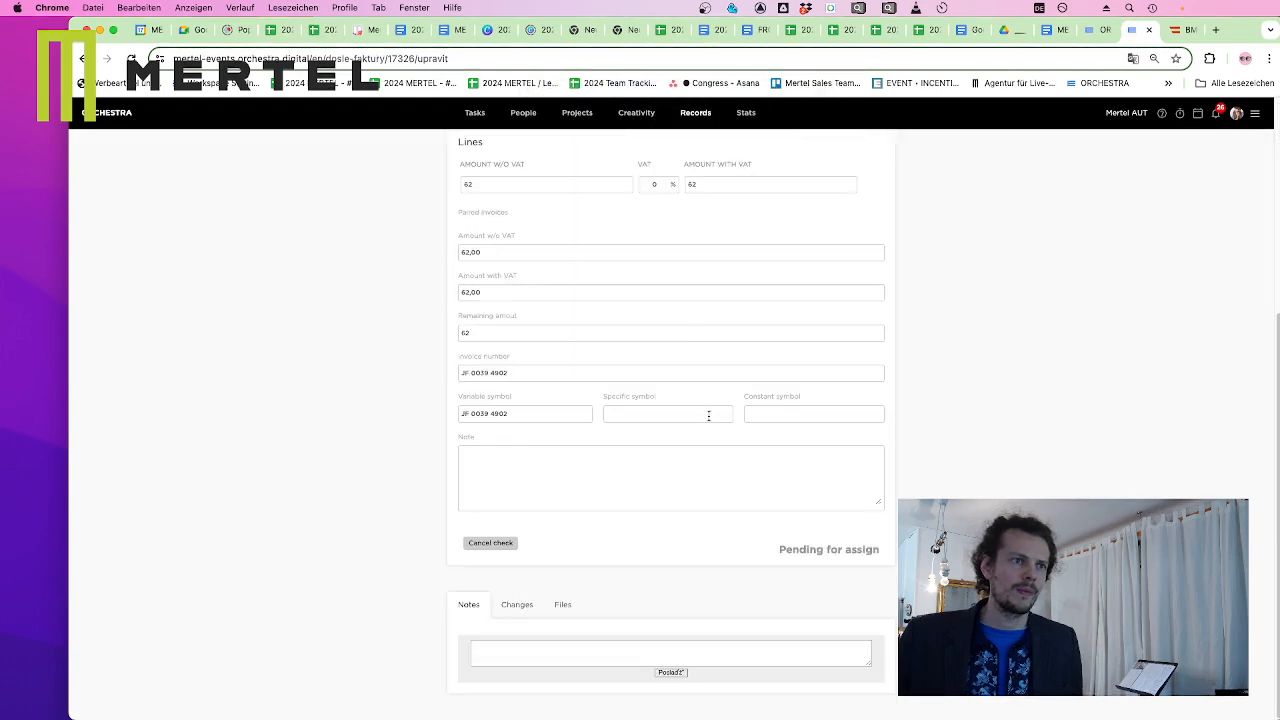
scroll(729, 680, "up", 5)
mouse_move(722, 125)
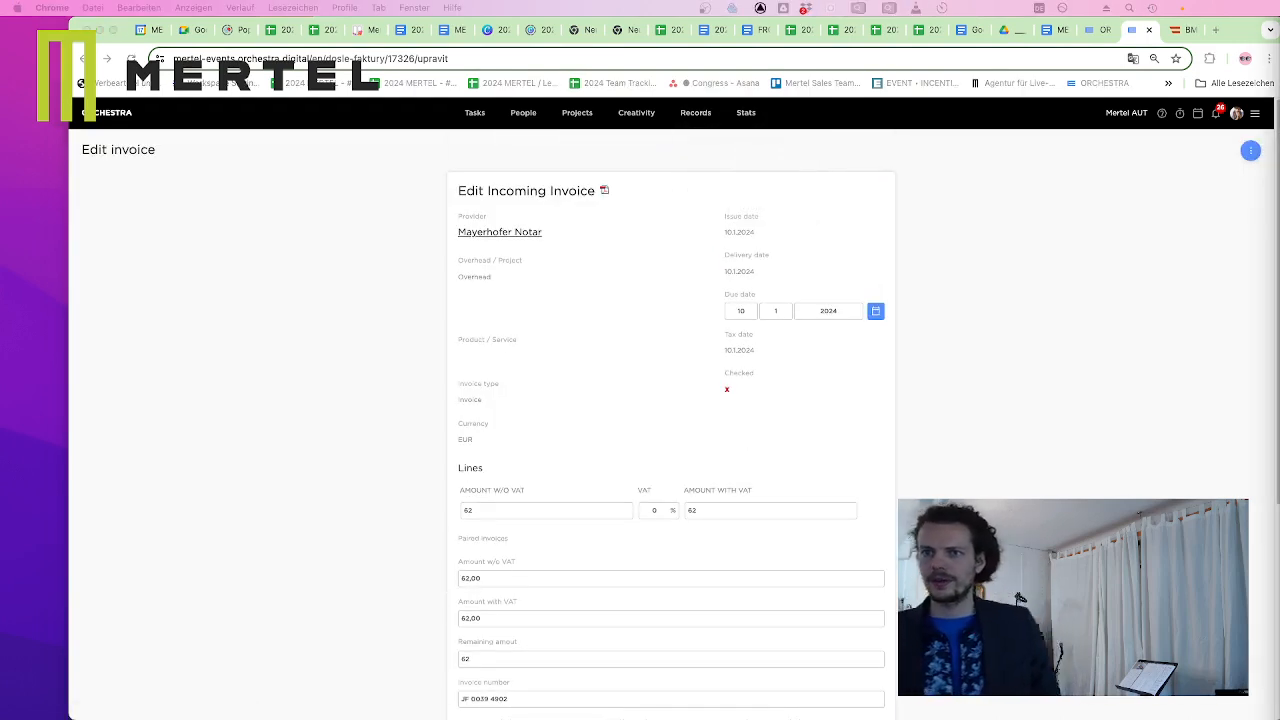
key("super+Tab")
key("space")
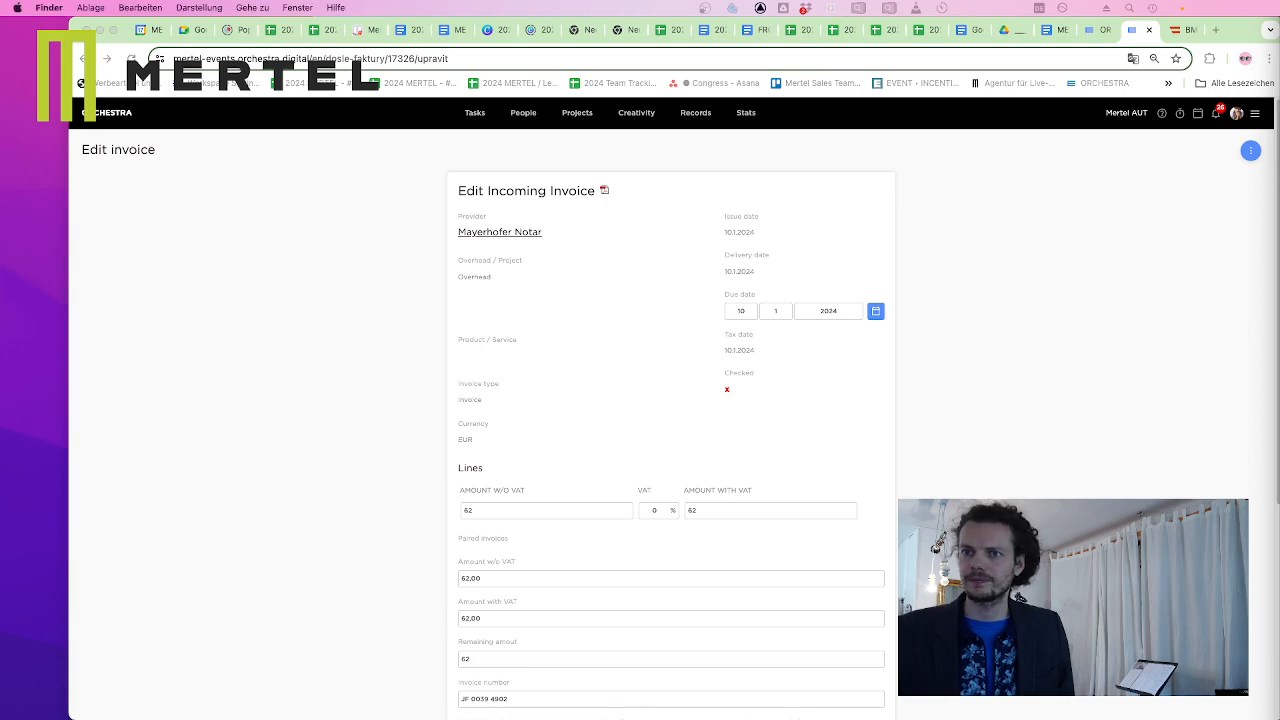
key("space")
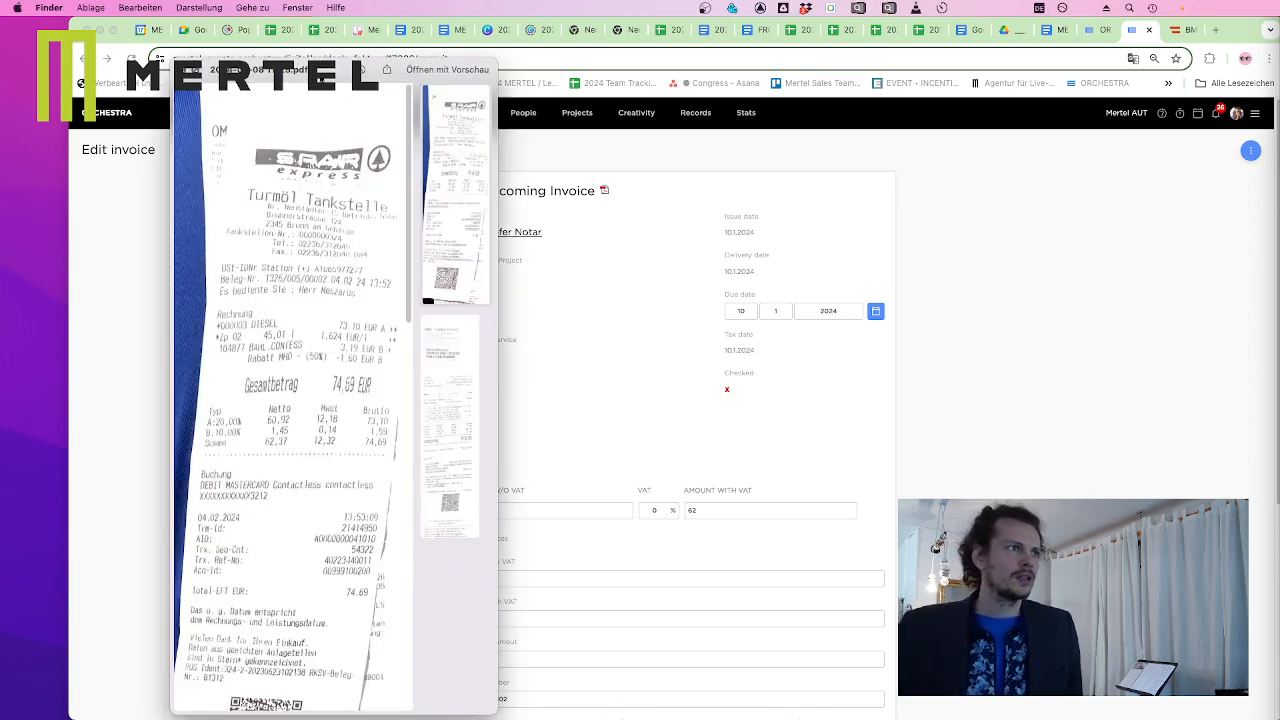
key("space")
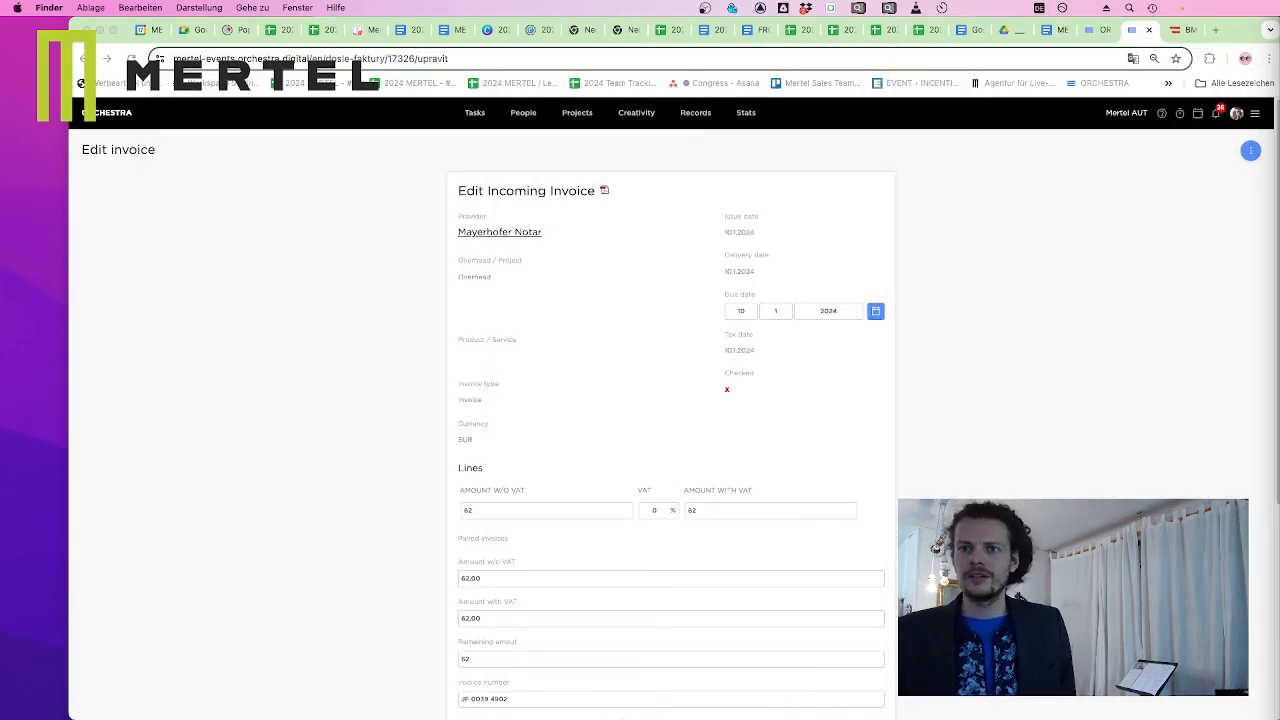
left_click_drag(1279, 40, 527, 5)
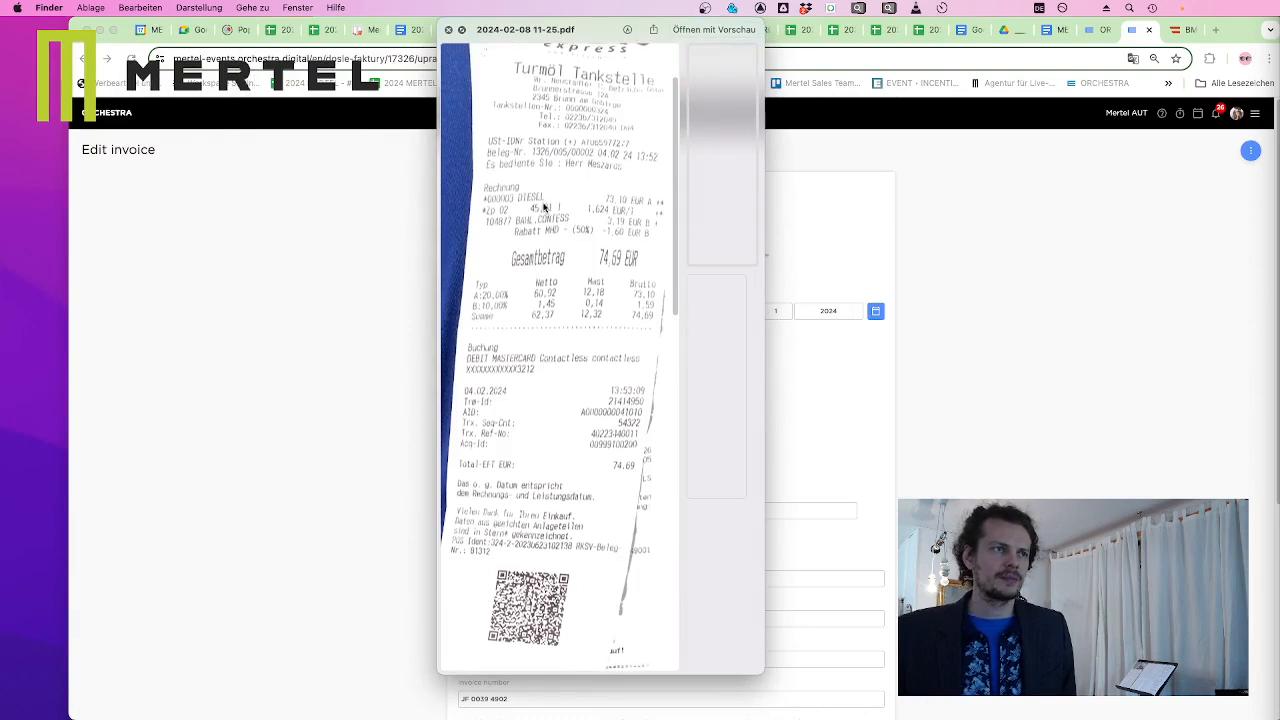
scroll(545, 207, "up", 2)
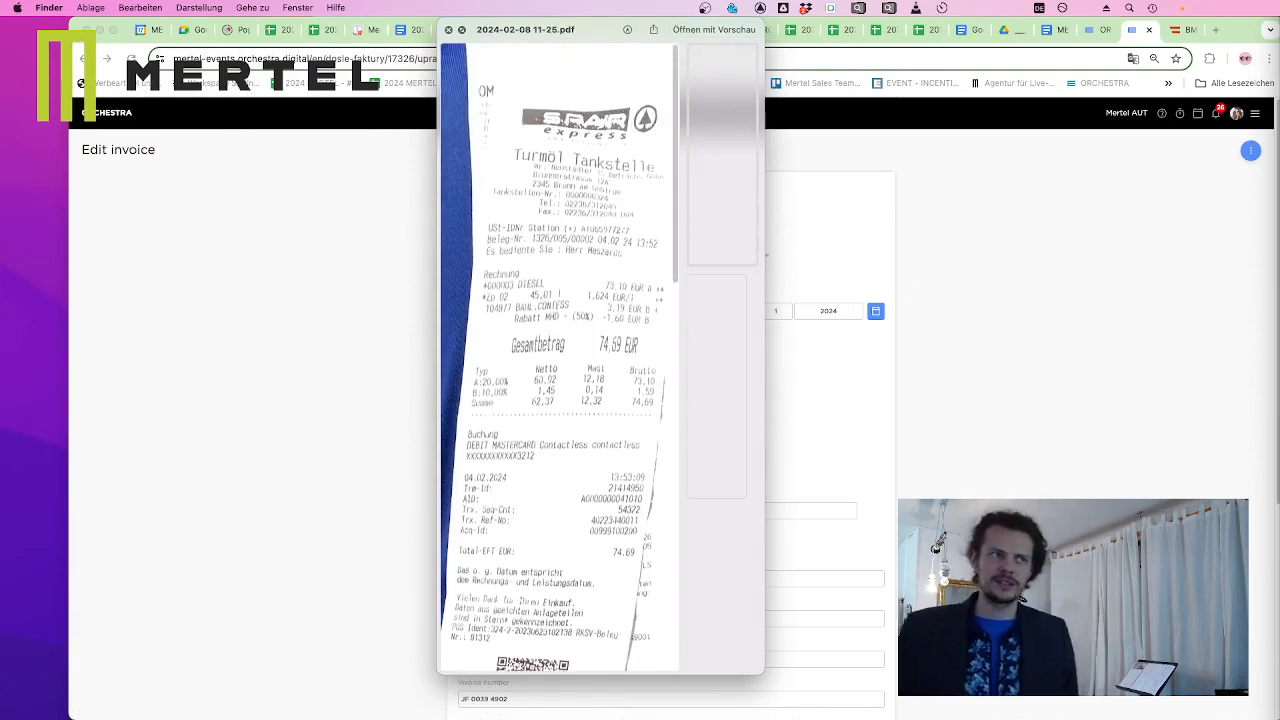
key("Down")
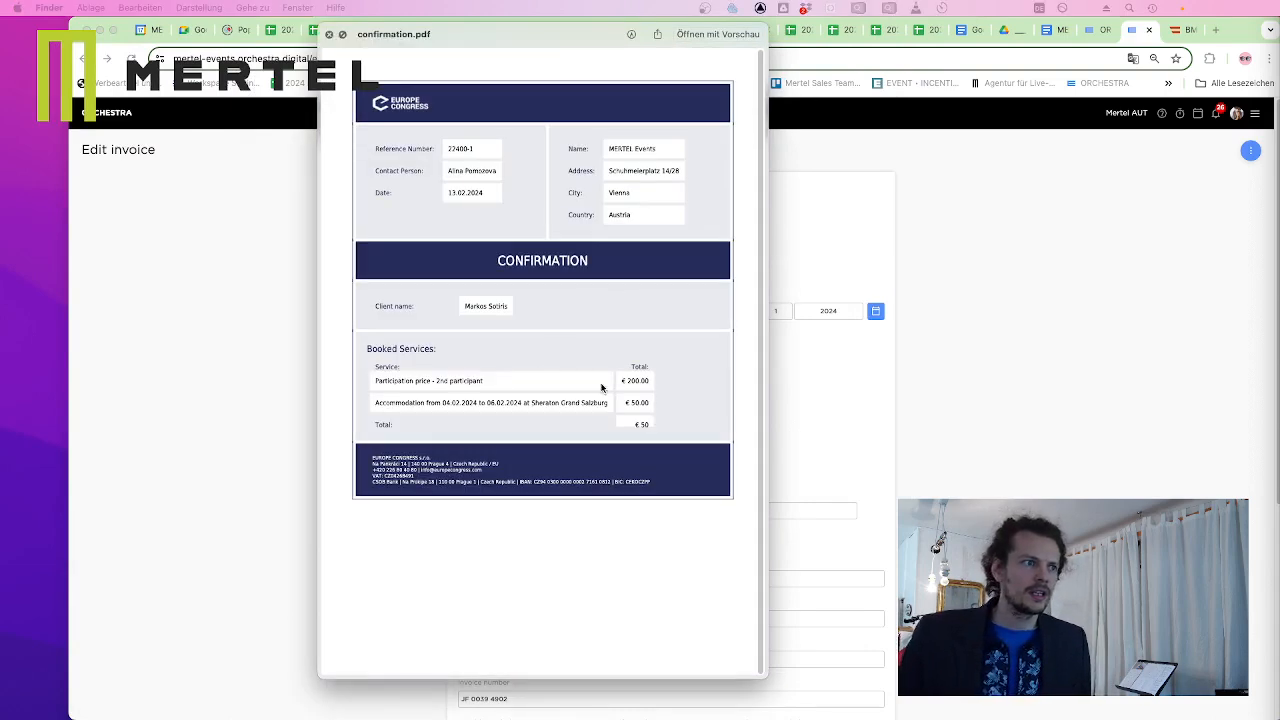
key("space")
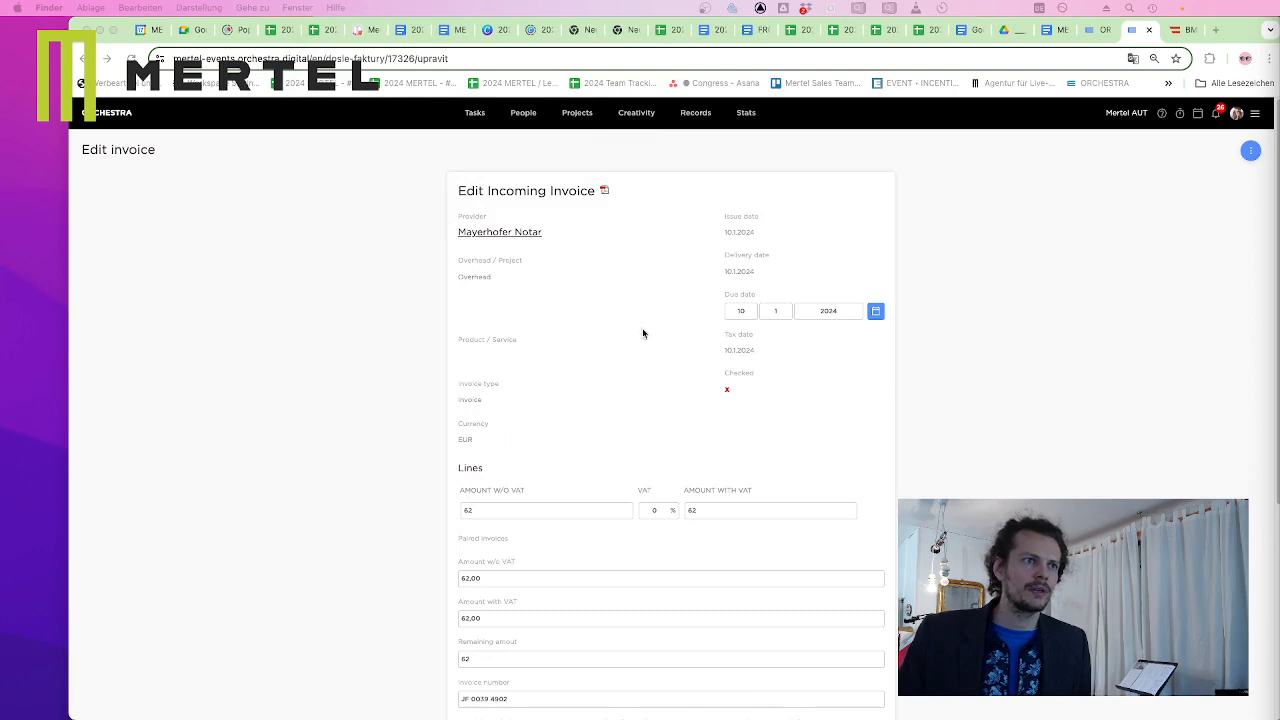
left_click(706, 116)
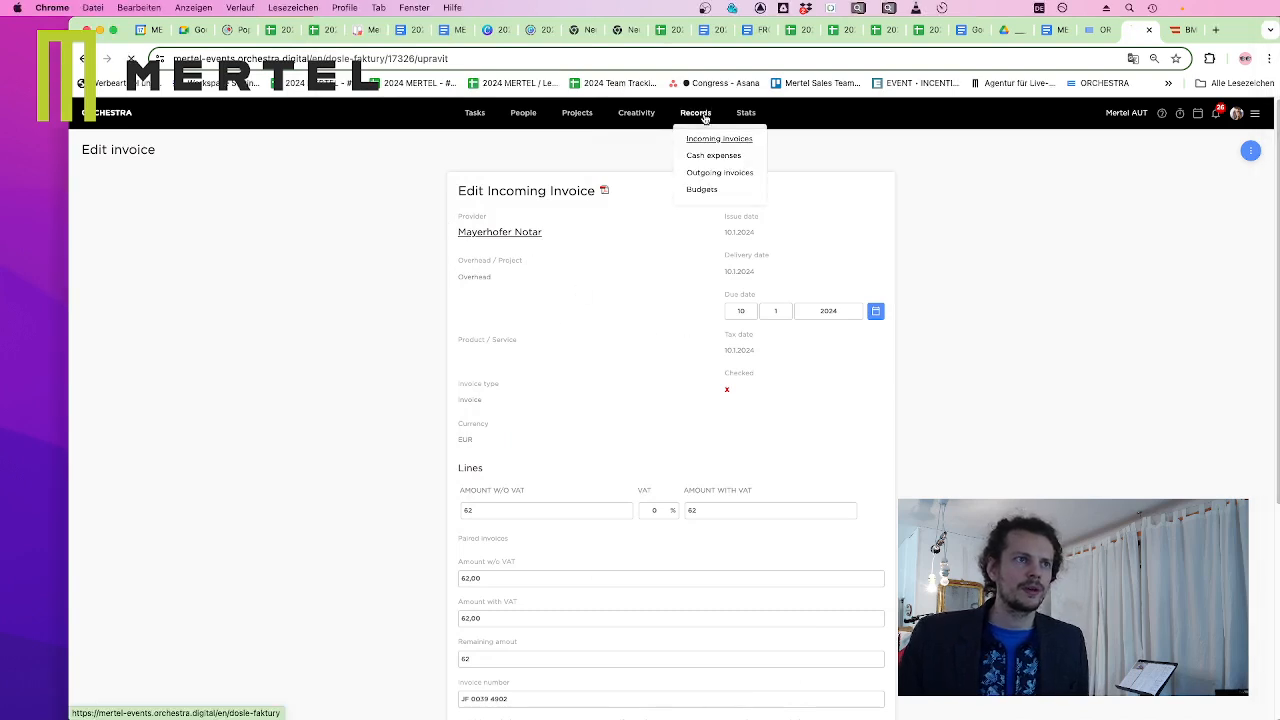
left_click(706, 118)
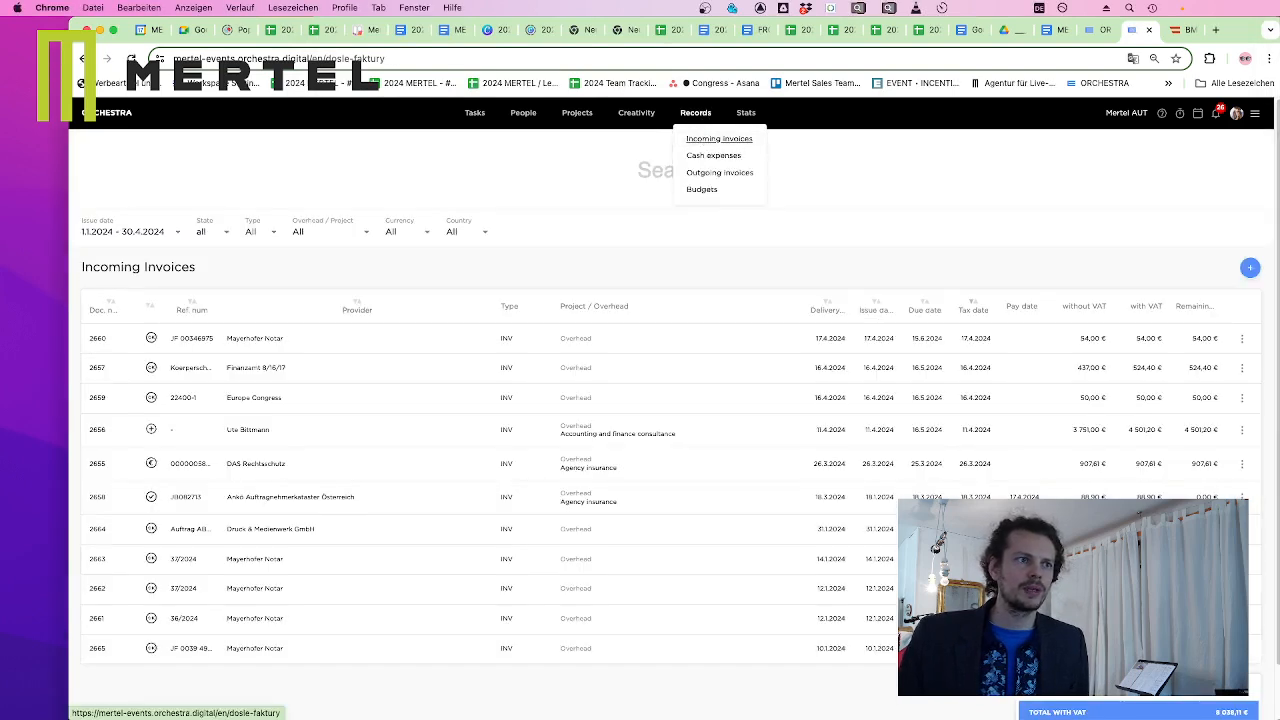
left_click(1250, 267)
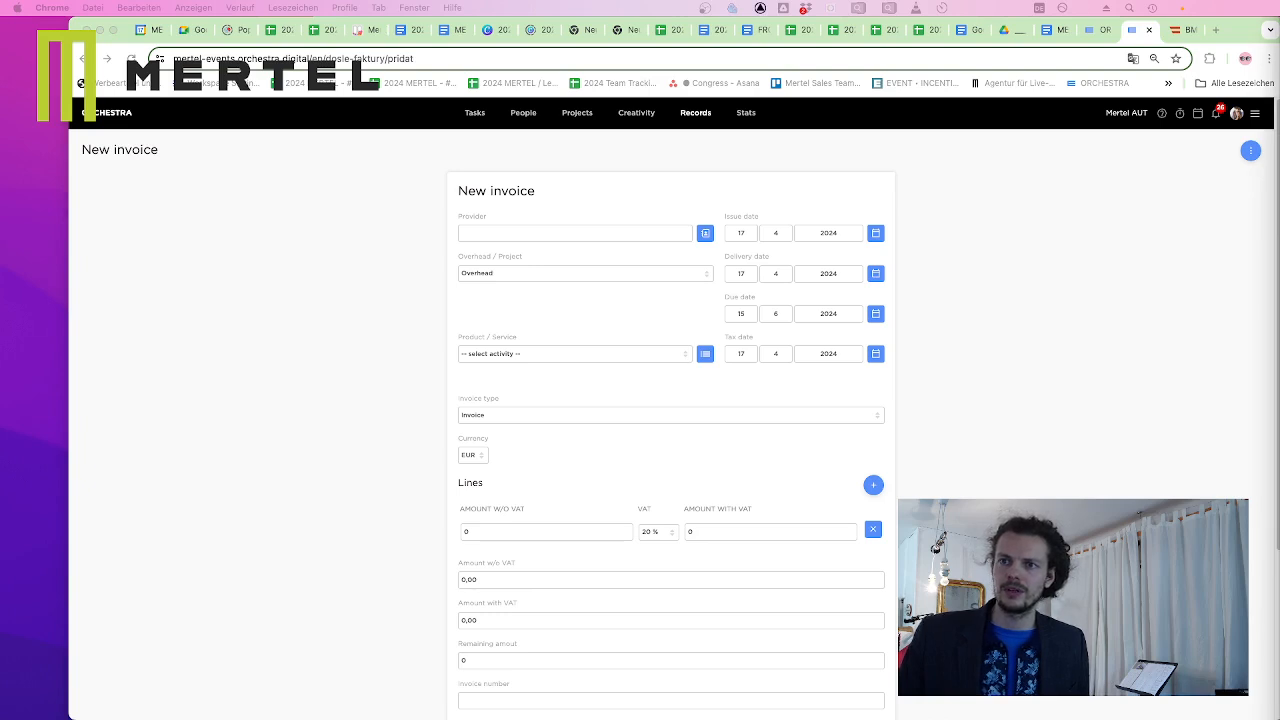
key("space")
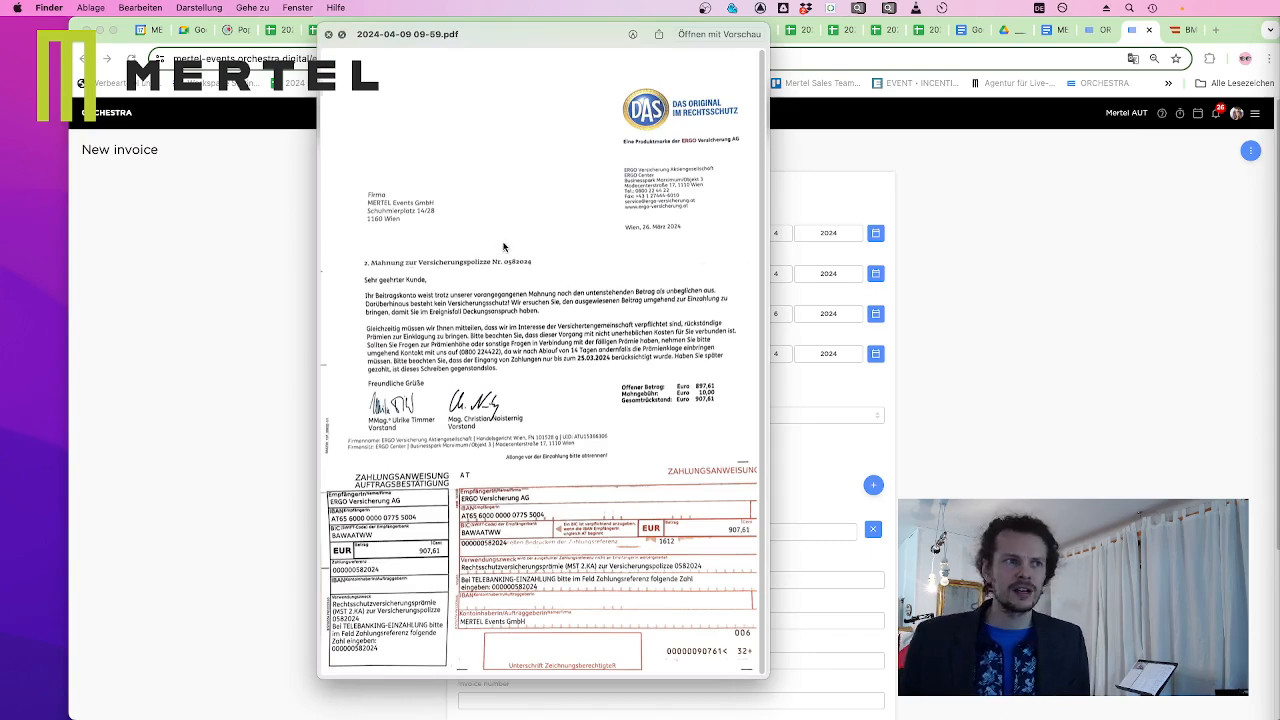
key("Down")
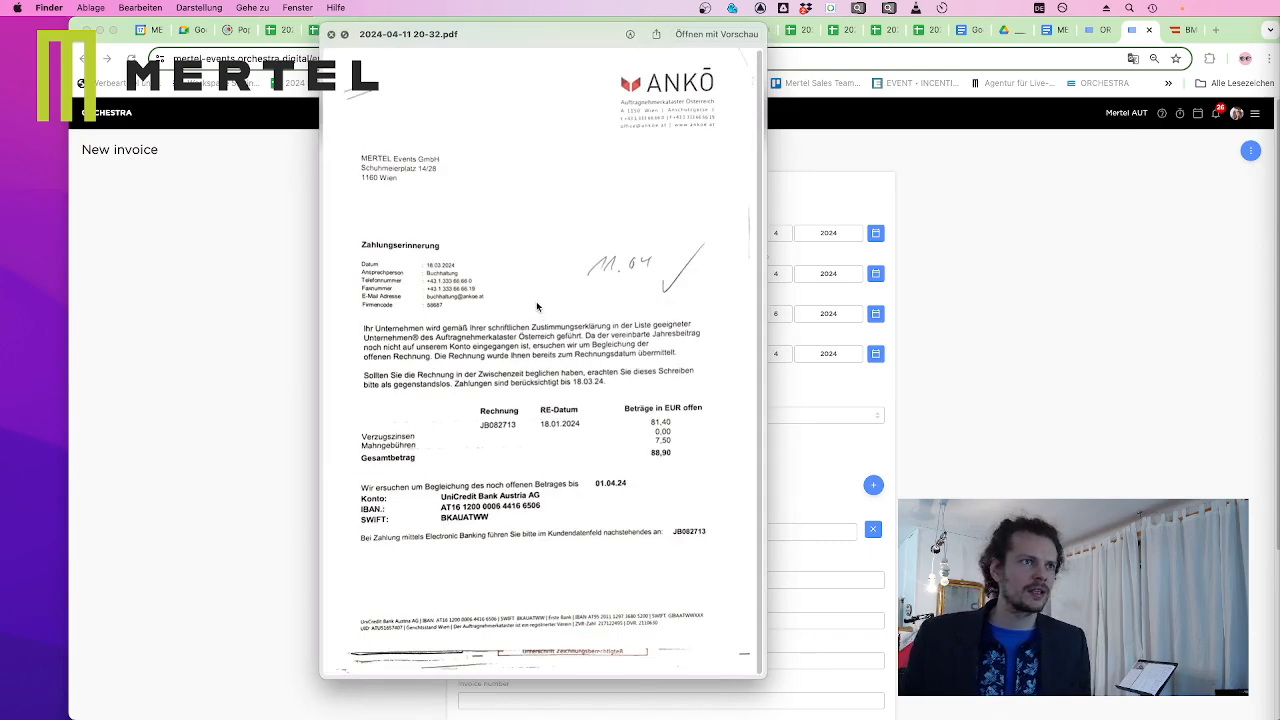
key("Down")
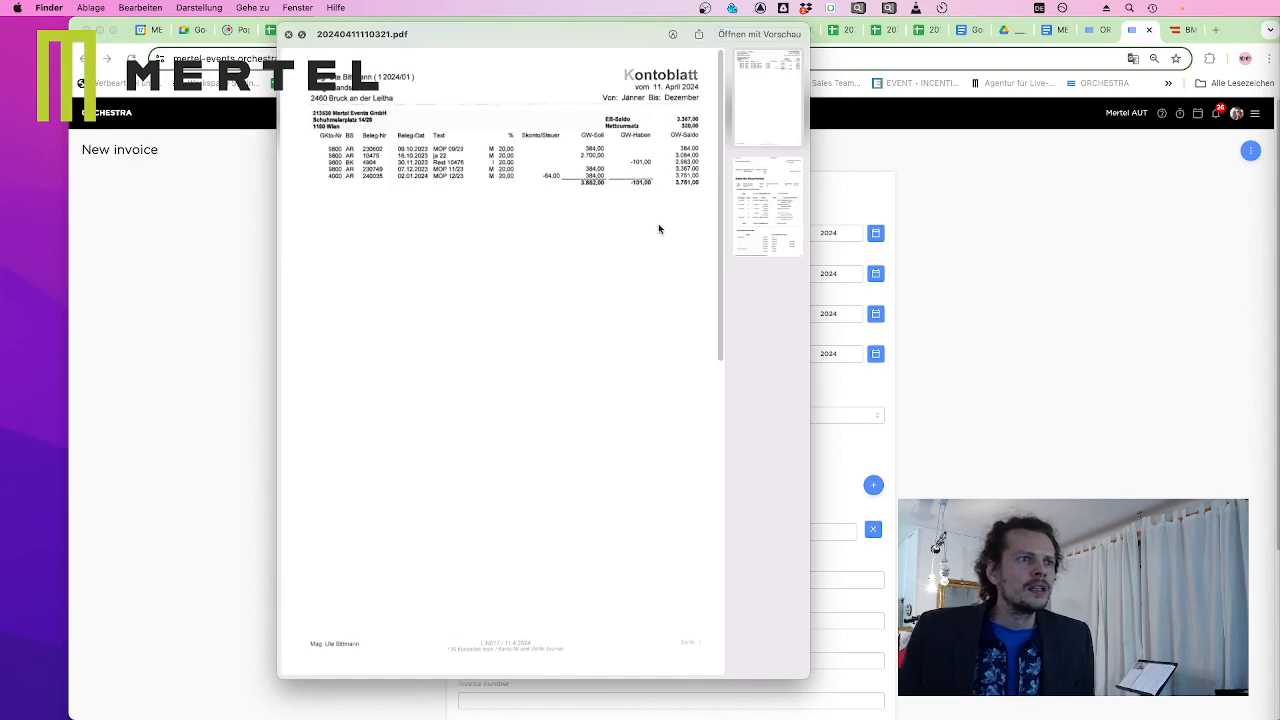
scroll(663, 205, "down", 10)
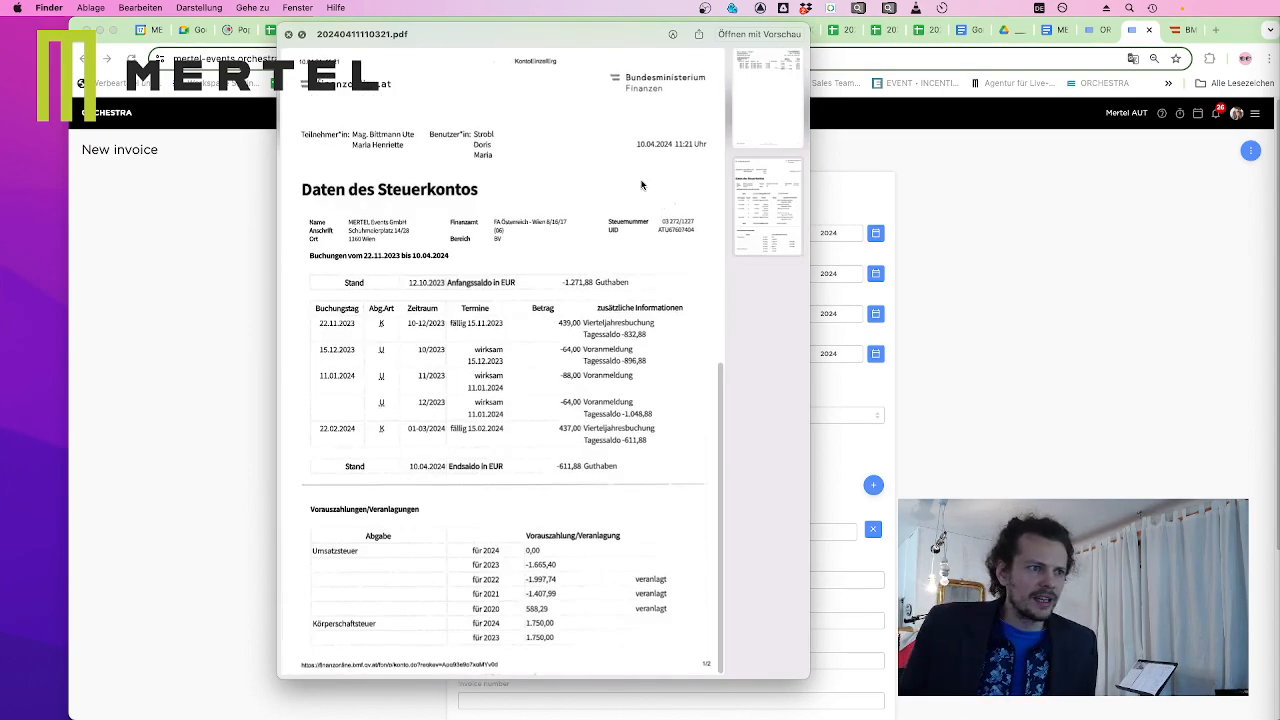
scroll(640, 188, "up", 10)
key("space")
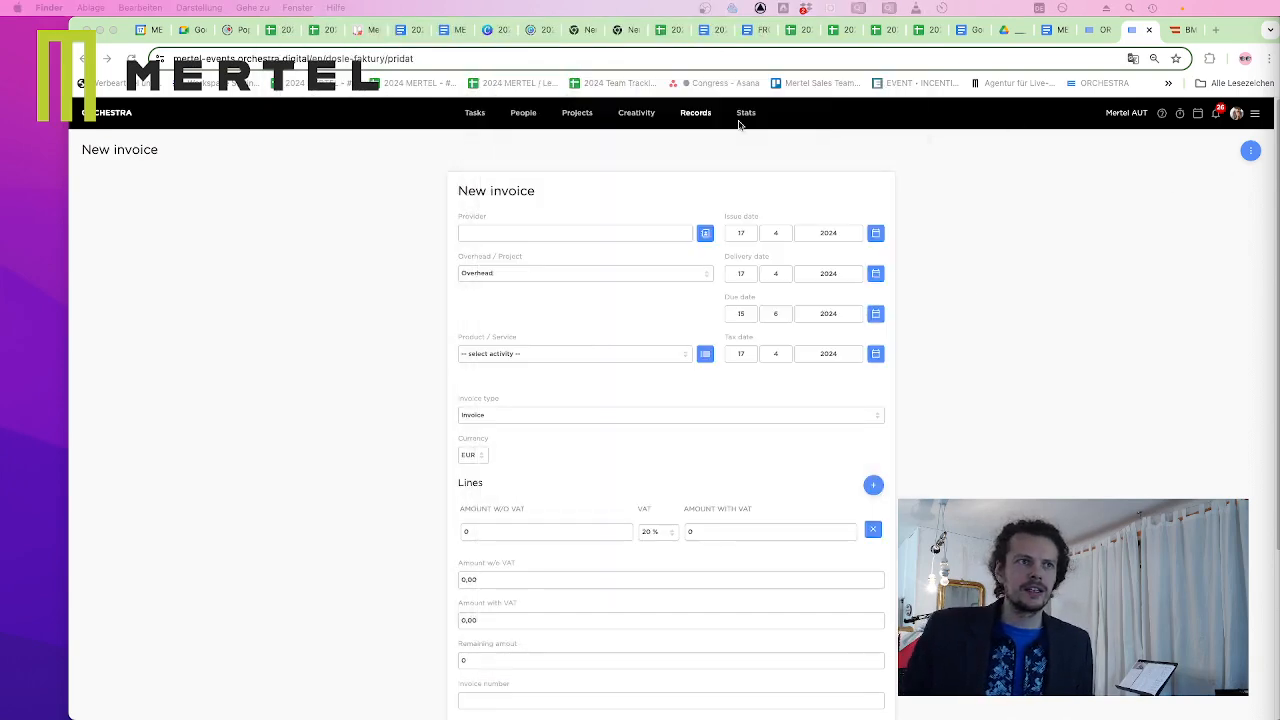
Switch back to Orchestra and start a new cash expense record assigned to Overhead
left_click(699, 119)
left_click(706, 139)
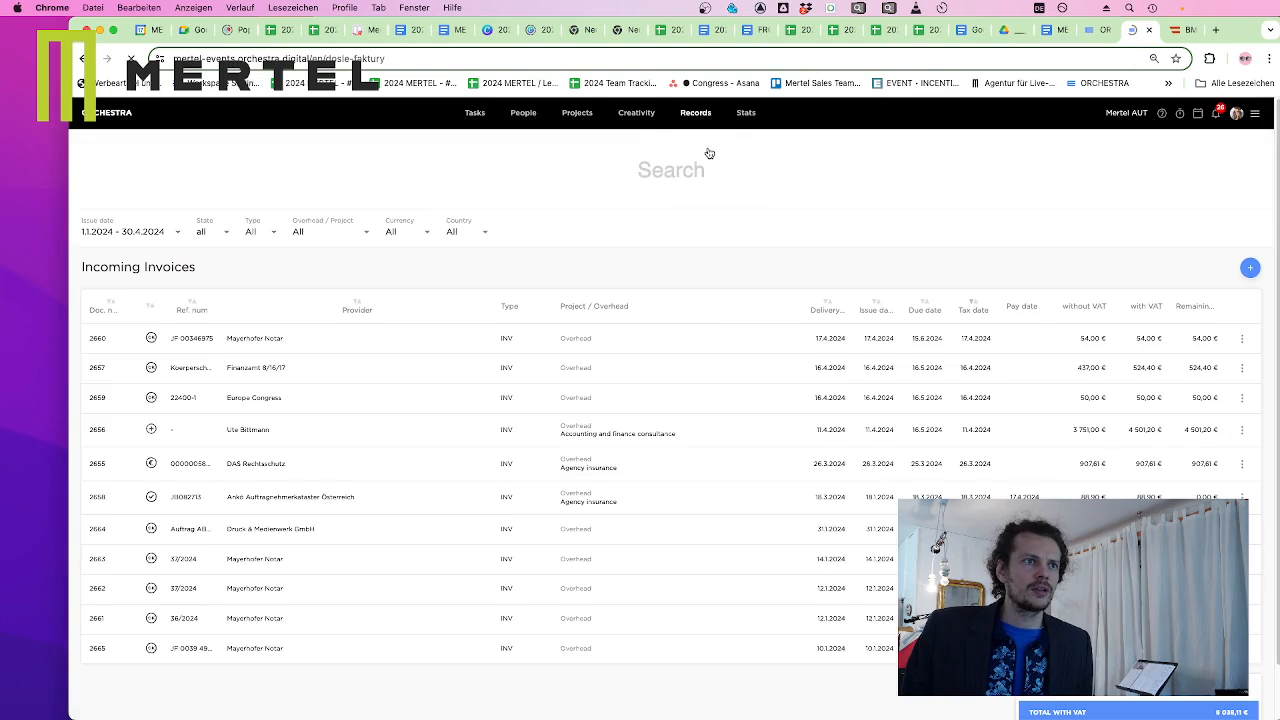
left_click(703, 155)
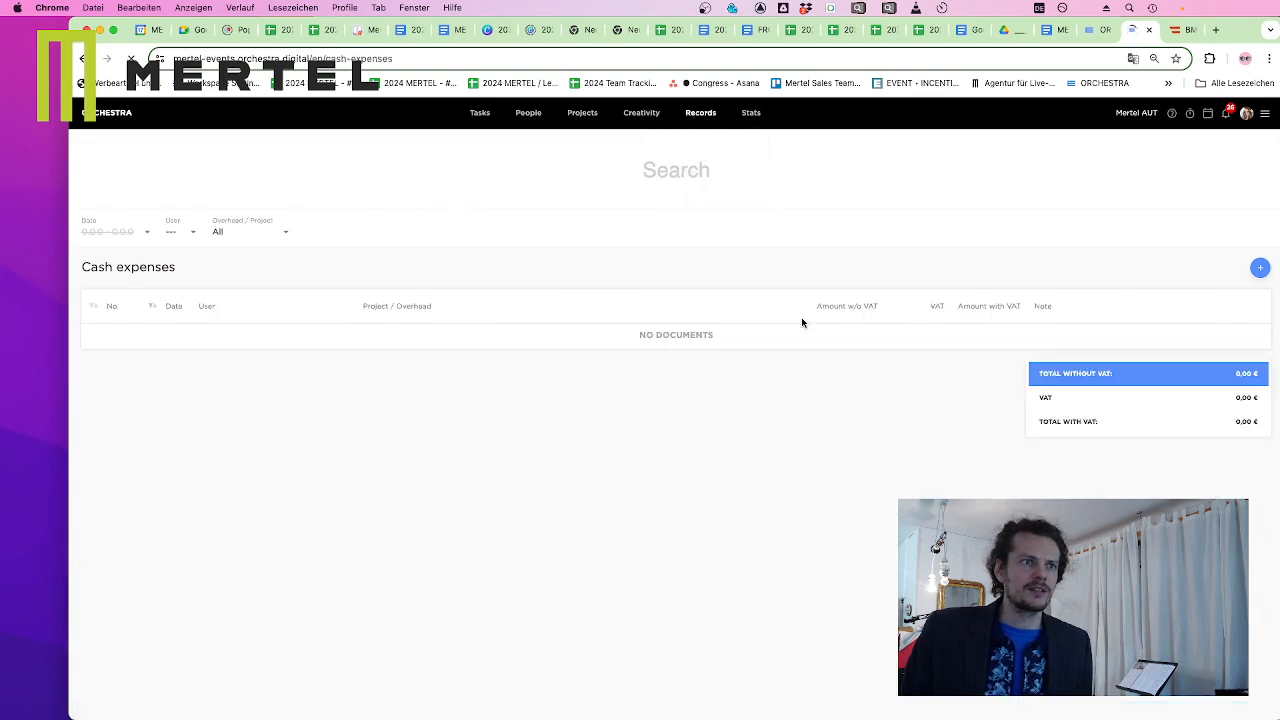
left_click(1260, 270)
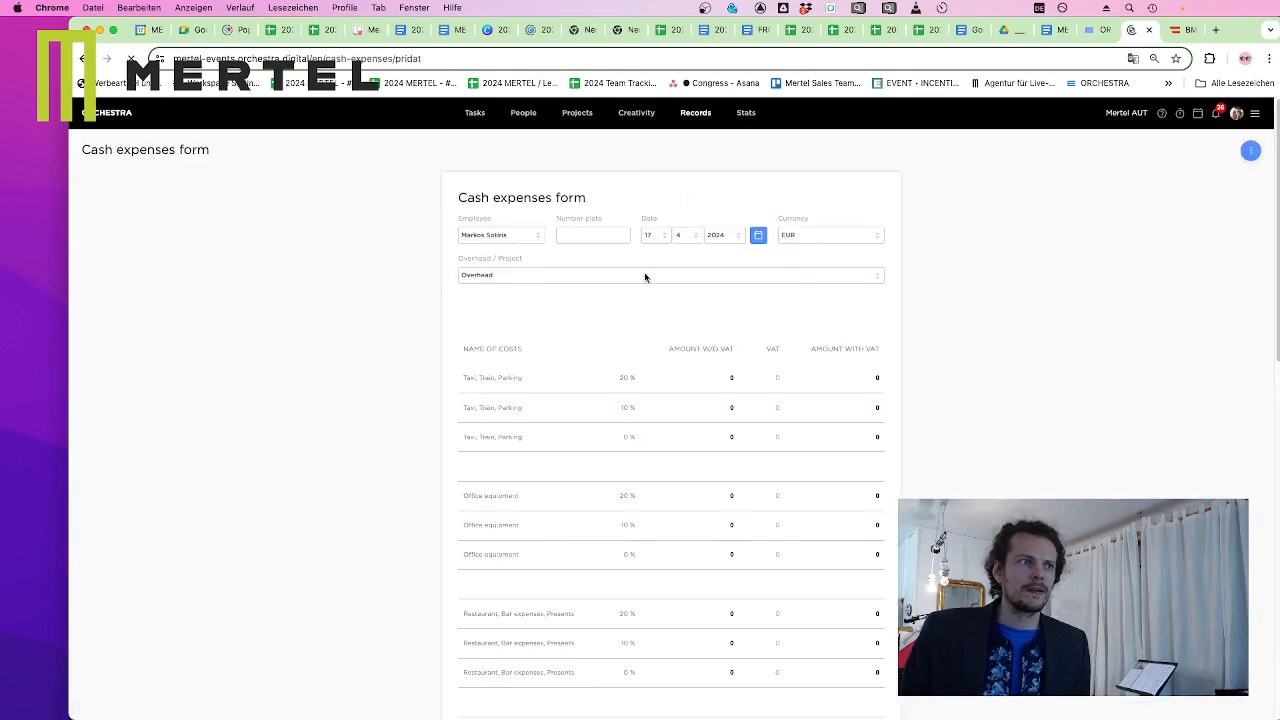
left_click(461, 278)
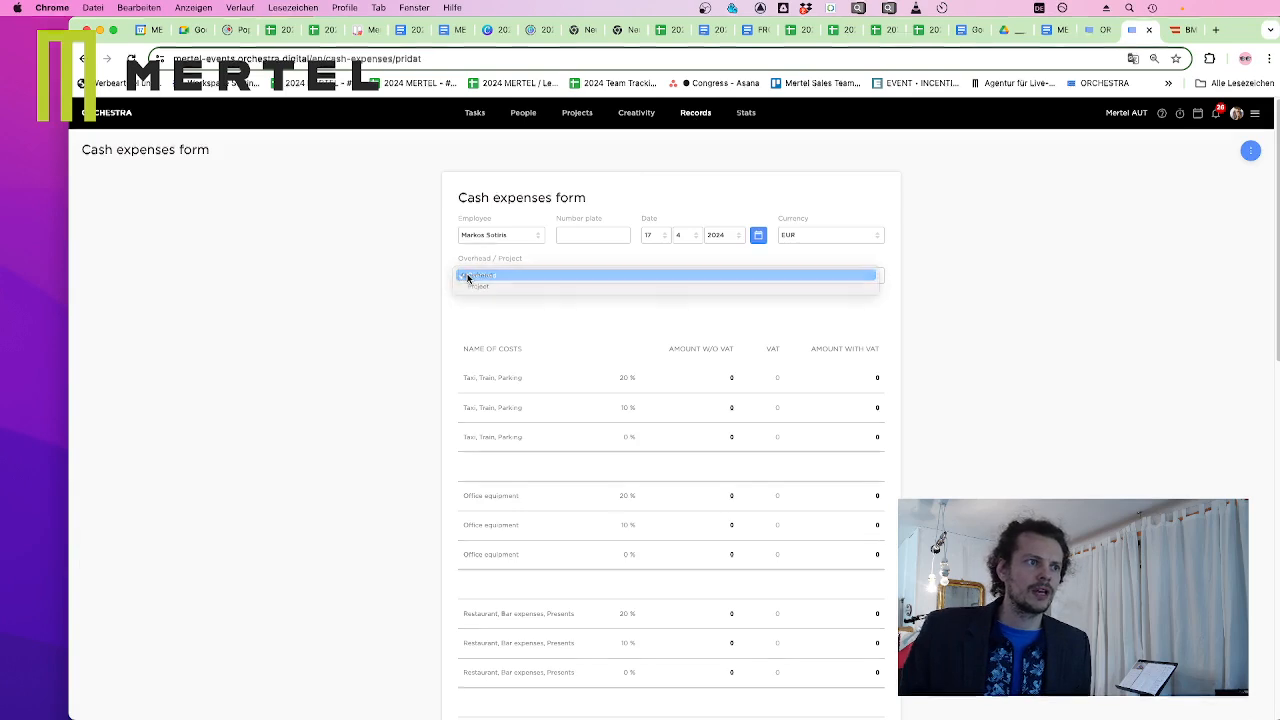
left_click(470, 276)
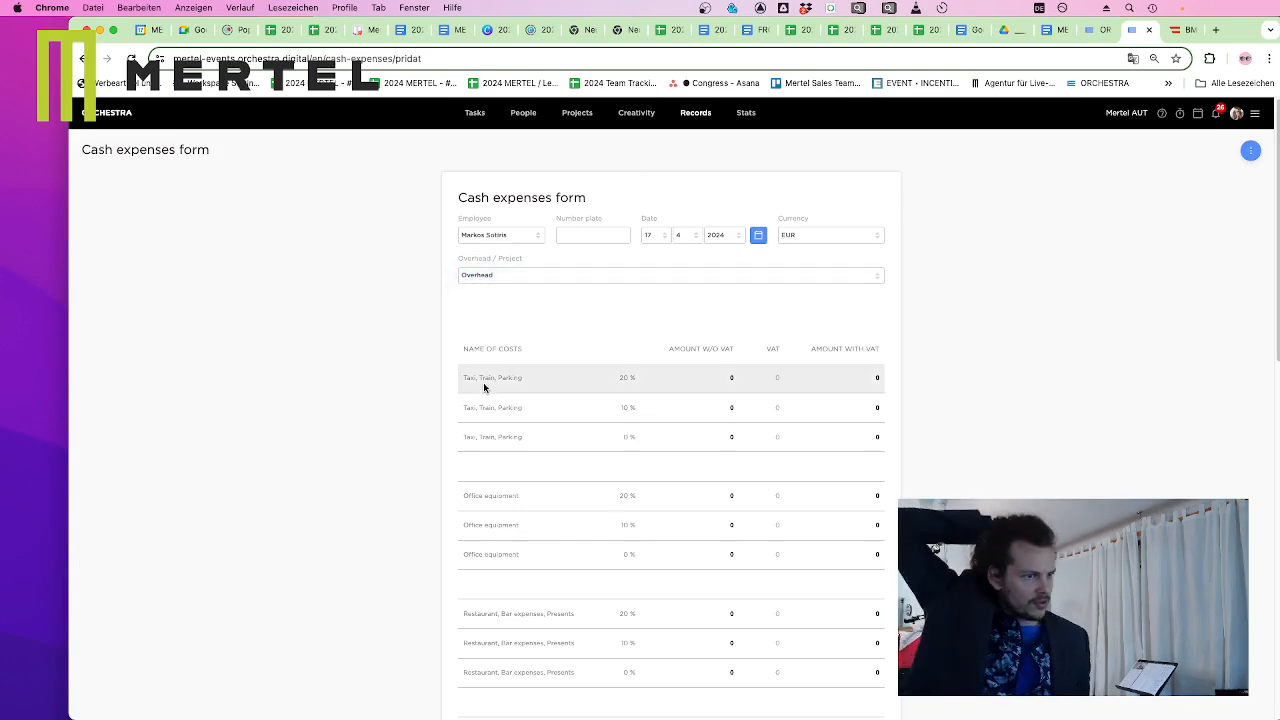
Examine the cost categories and VAT rates of the cash expenses form for one that suits the fuel receipt
scroll(511, 446, "down", 5)
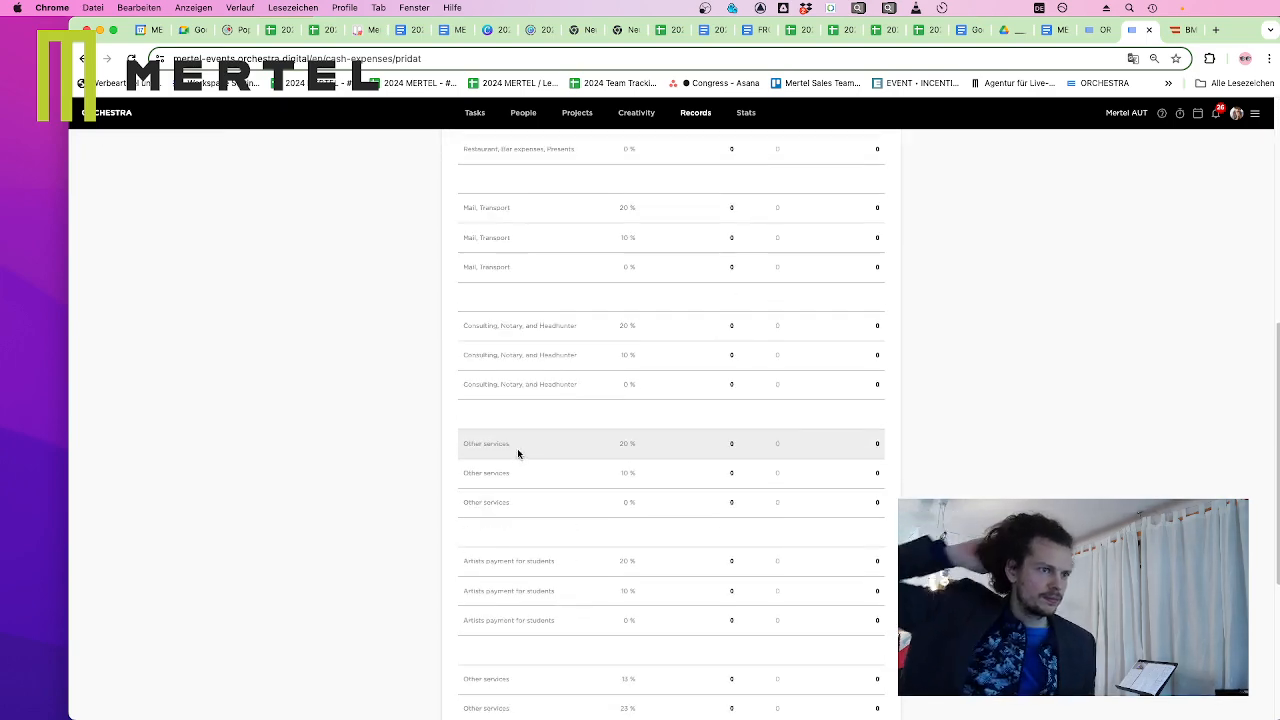
scroll(519, 453, "down", 1)
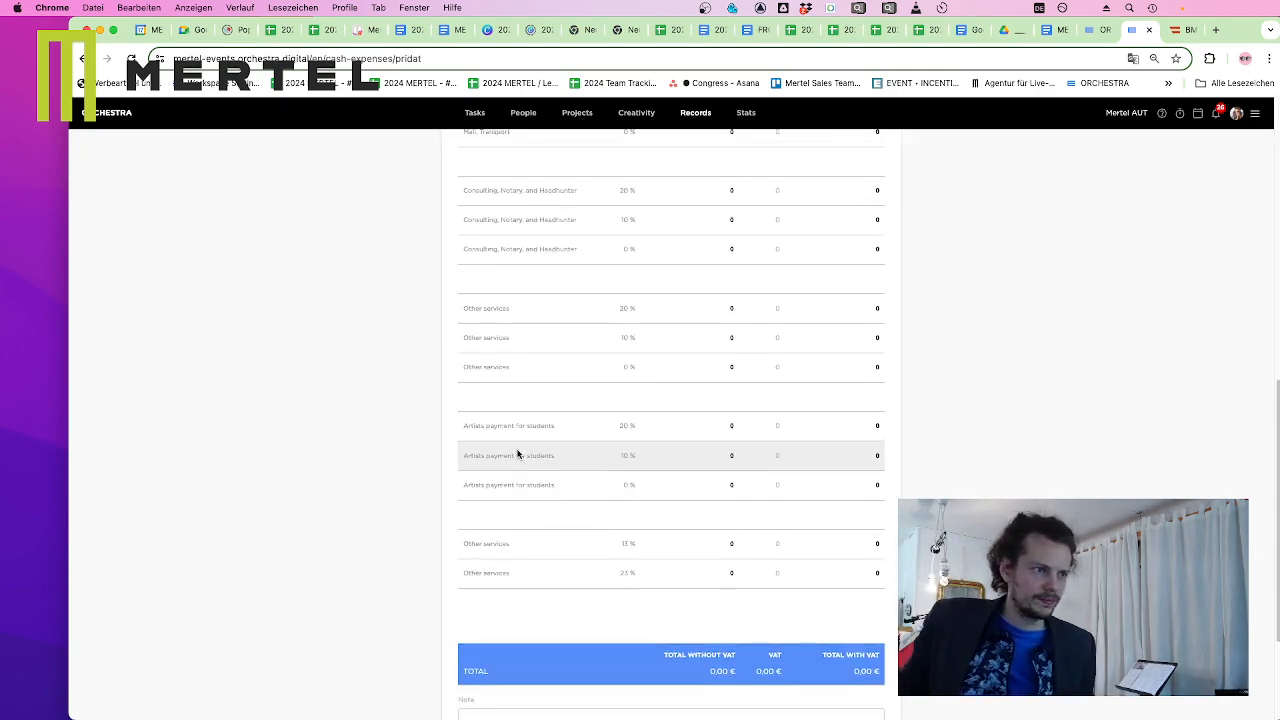
scroll(524, 500, "up", 4)
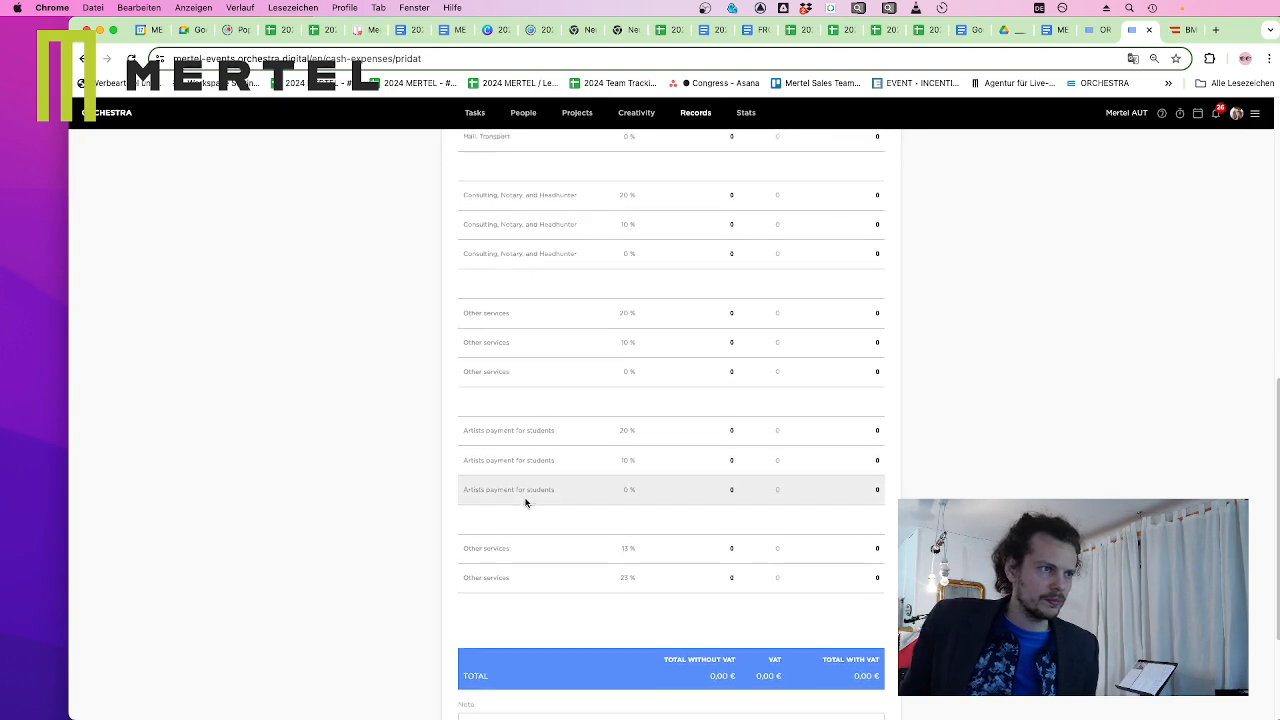
scroll(524, 502, "up", 1)
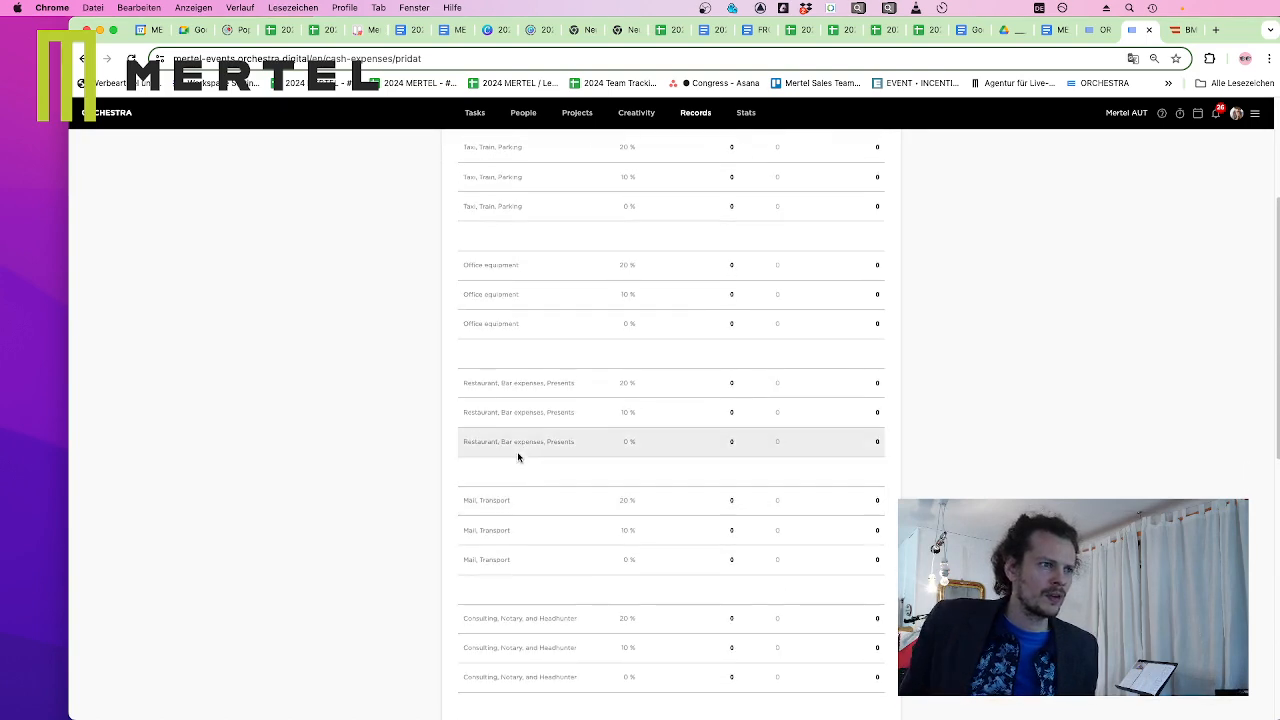
scroll(534, 363, "up", 3)
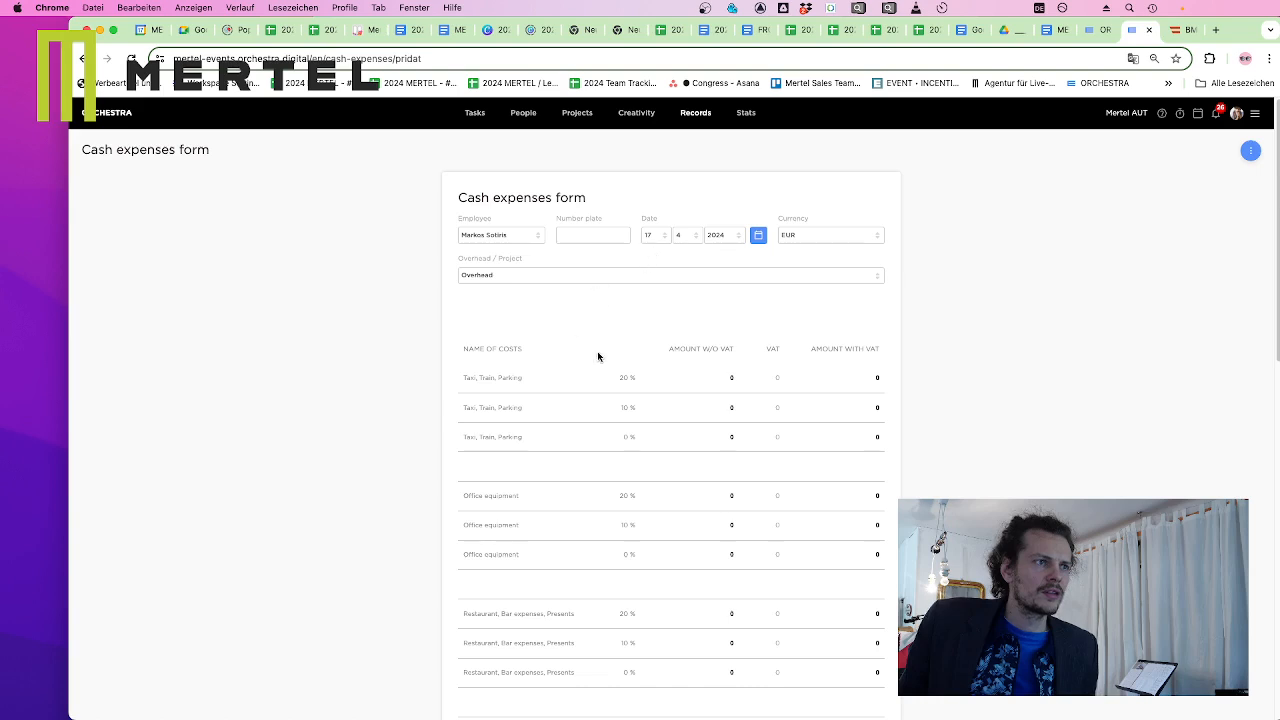
scroll(603, 526, "down", 1)
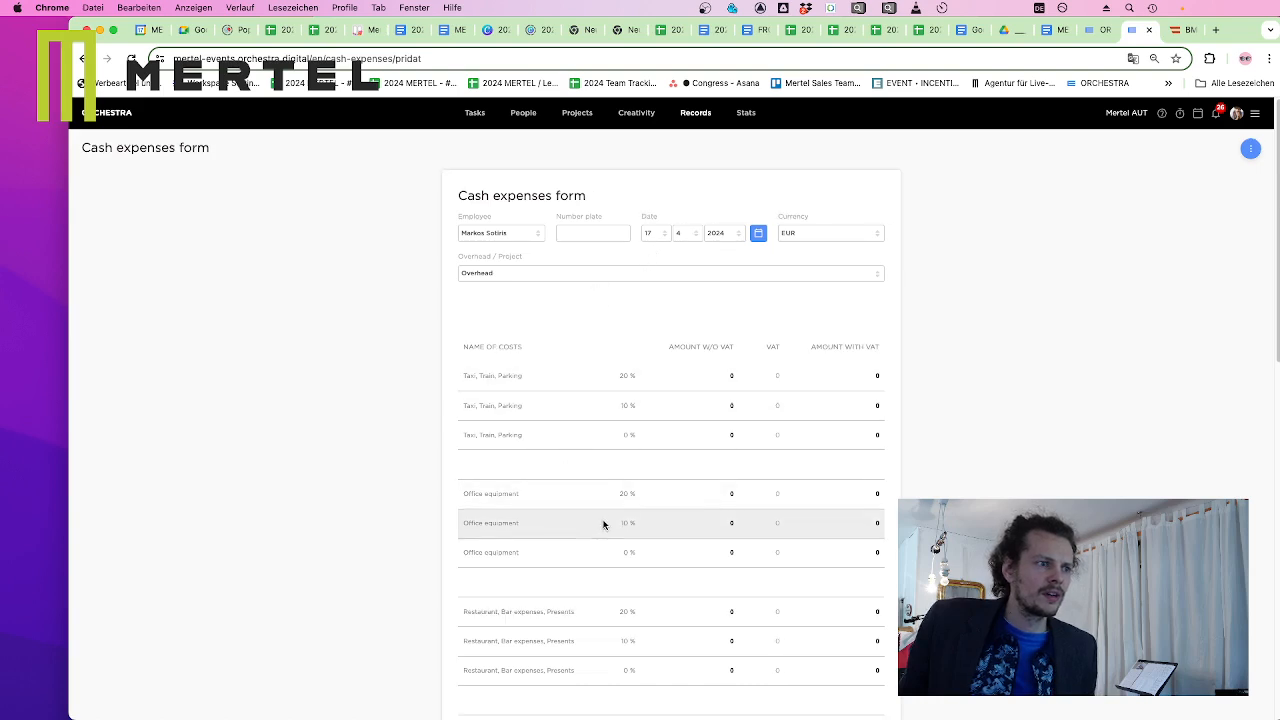
scroll(602, 526, "down", 10)
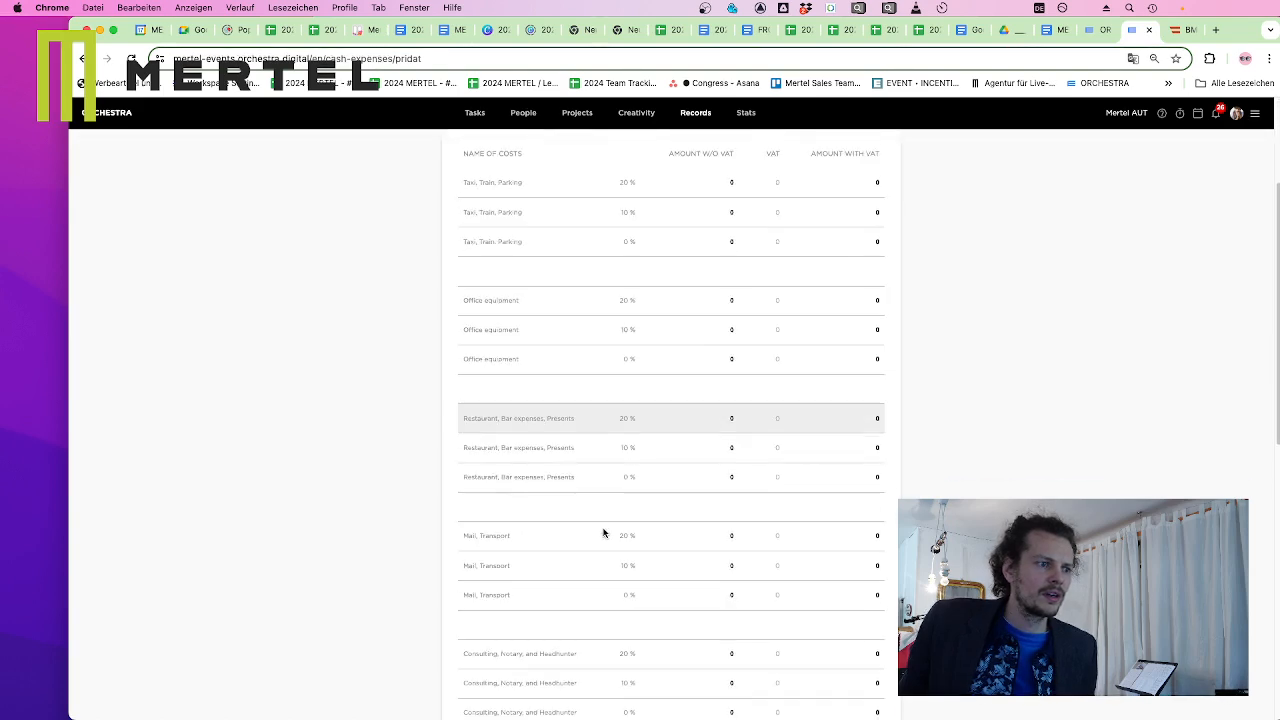
scroll(602, 533, "down", 1)
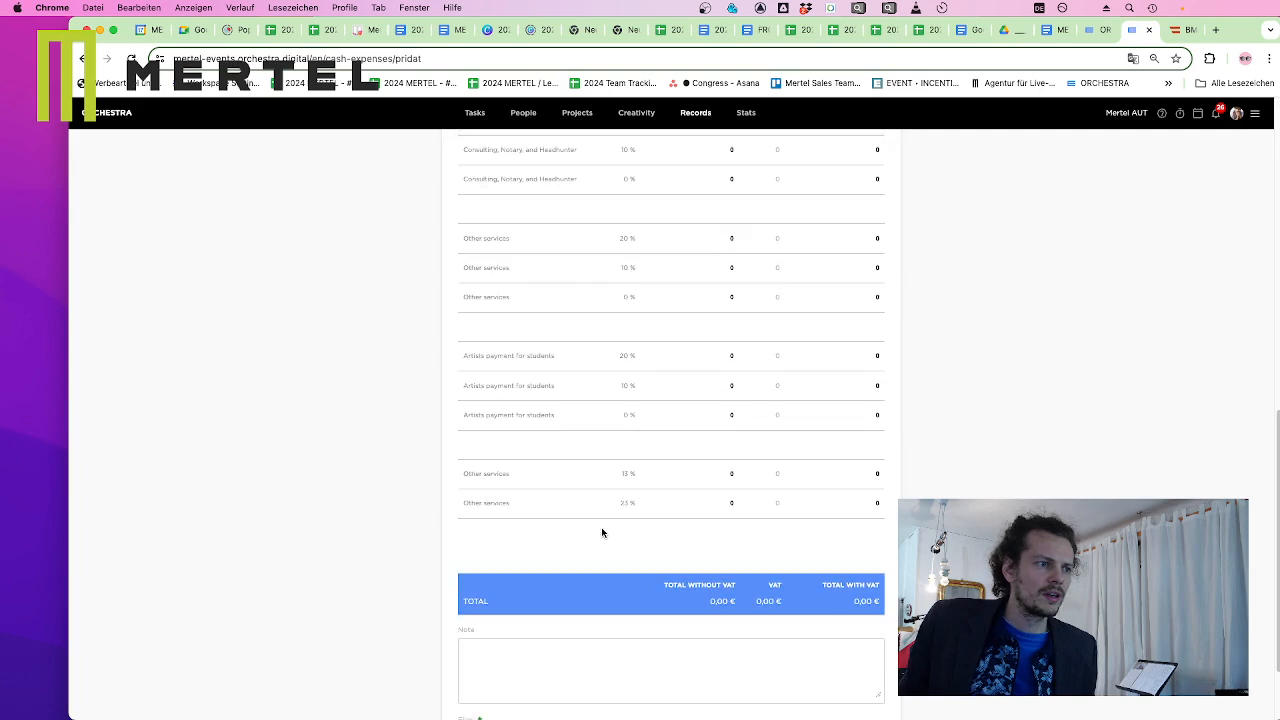
scroll(600, 529, "up", 1)
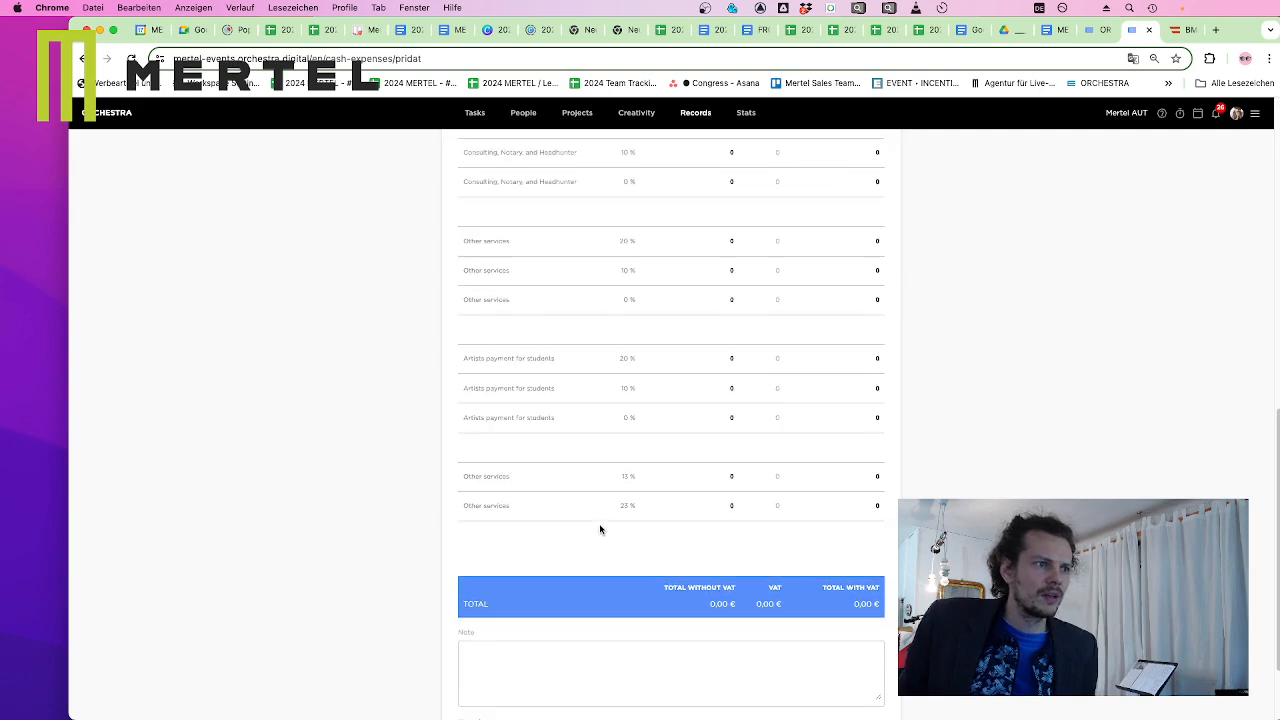
scroll(598, 529, "up", 15)
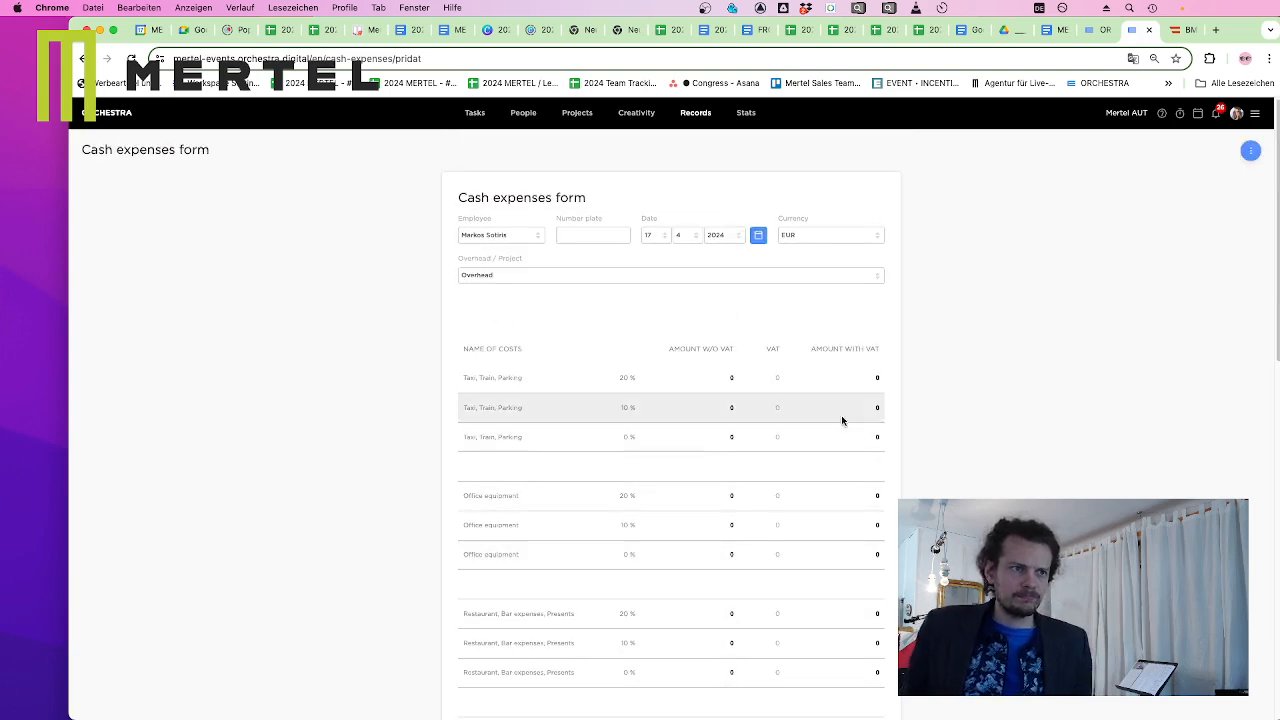
left_click(733, 379)
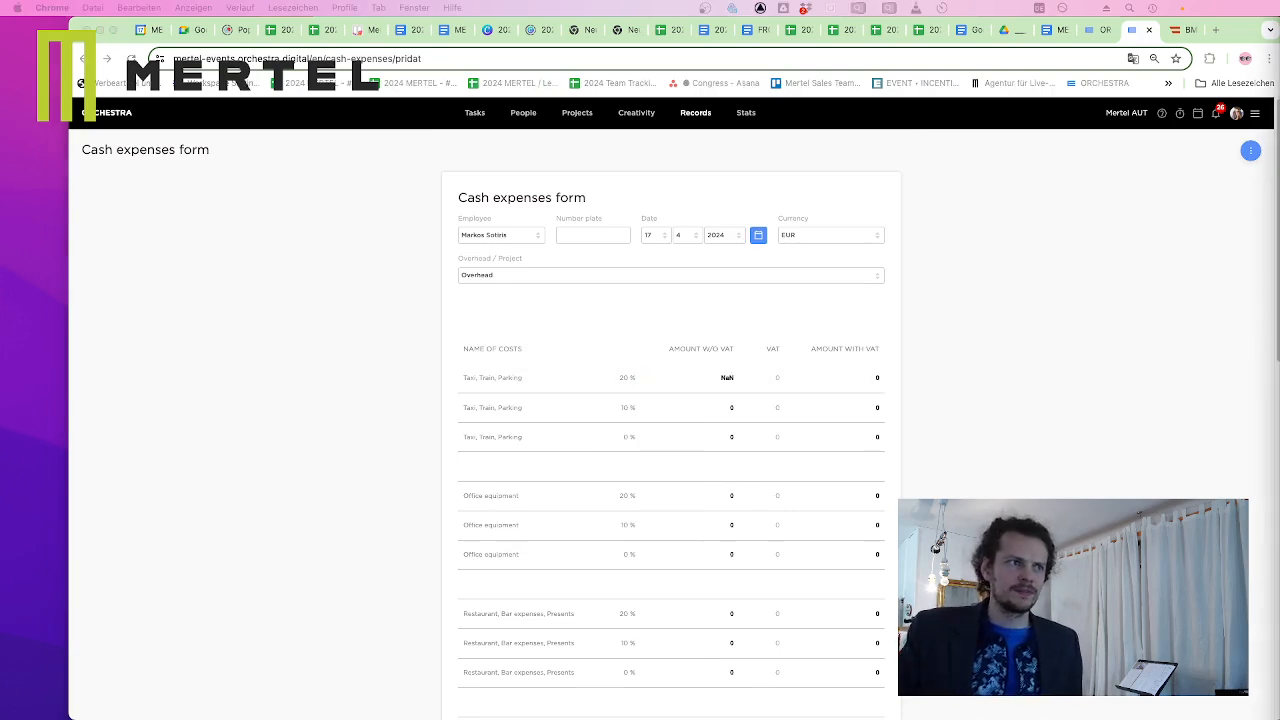
key("space")
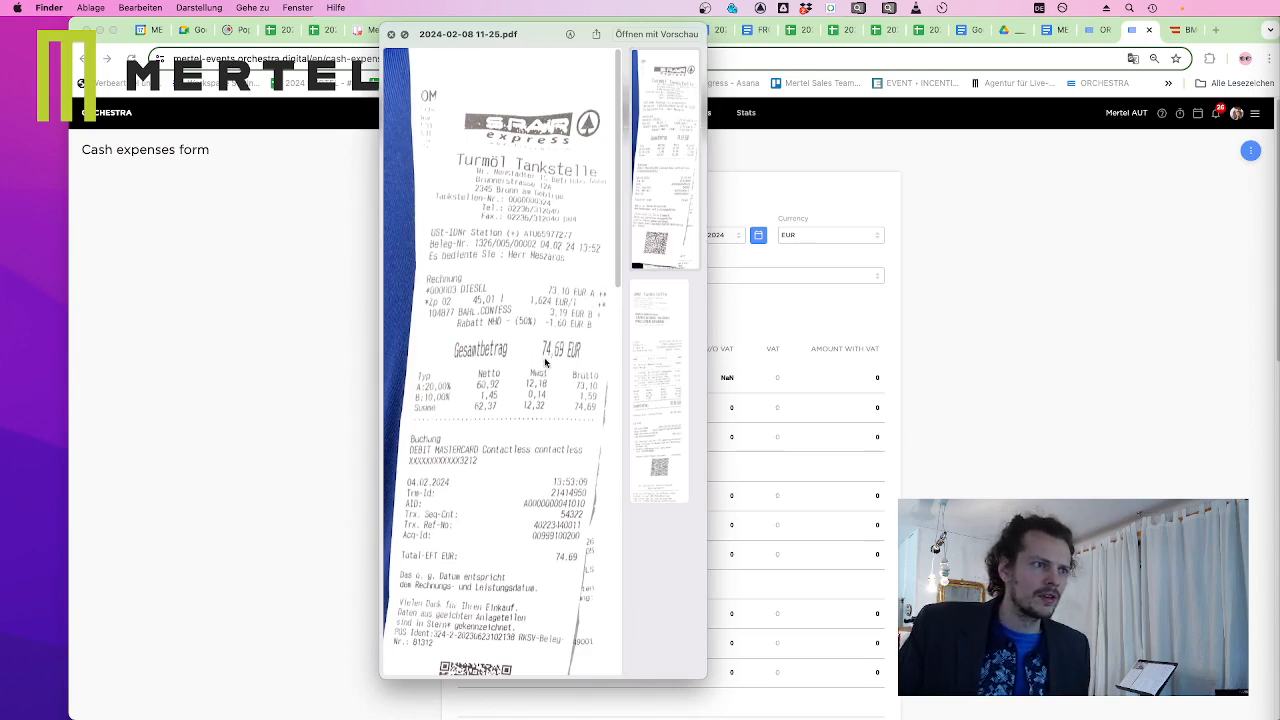
key("super+Tab")
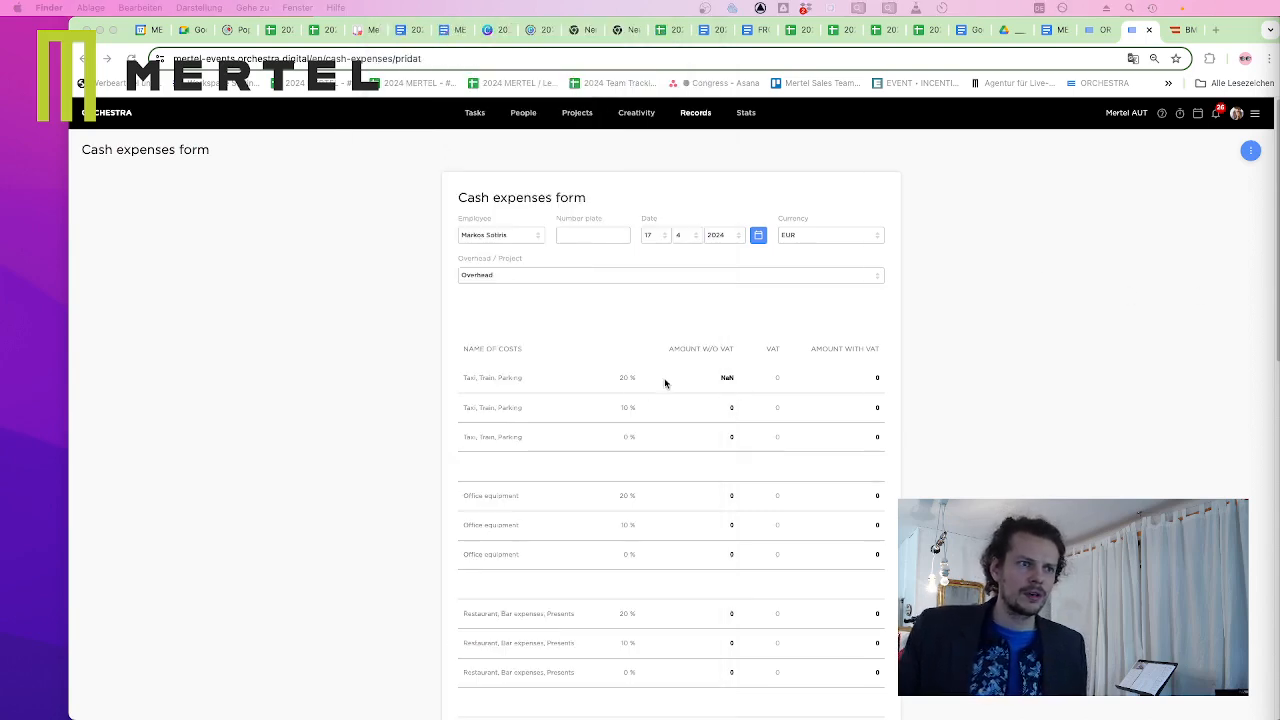
left_click(685, 376)
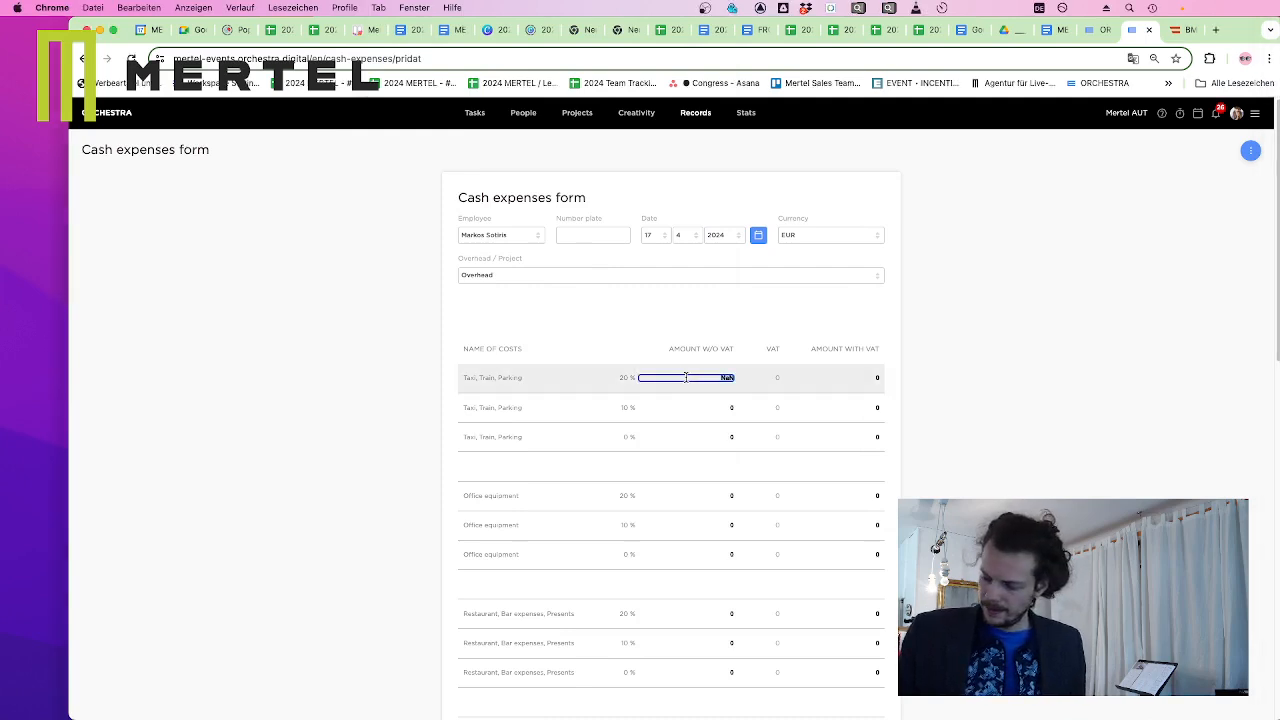
type("74.69")
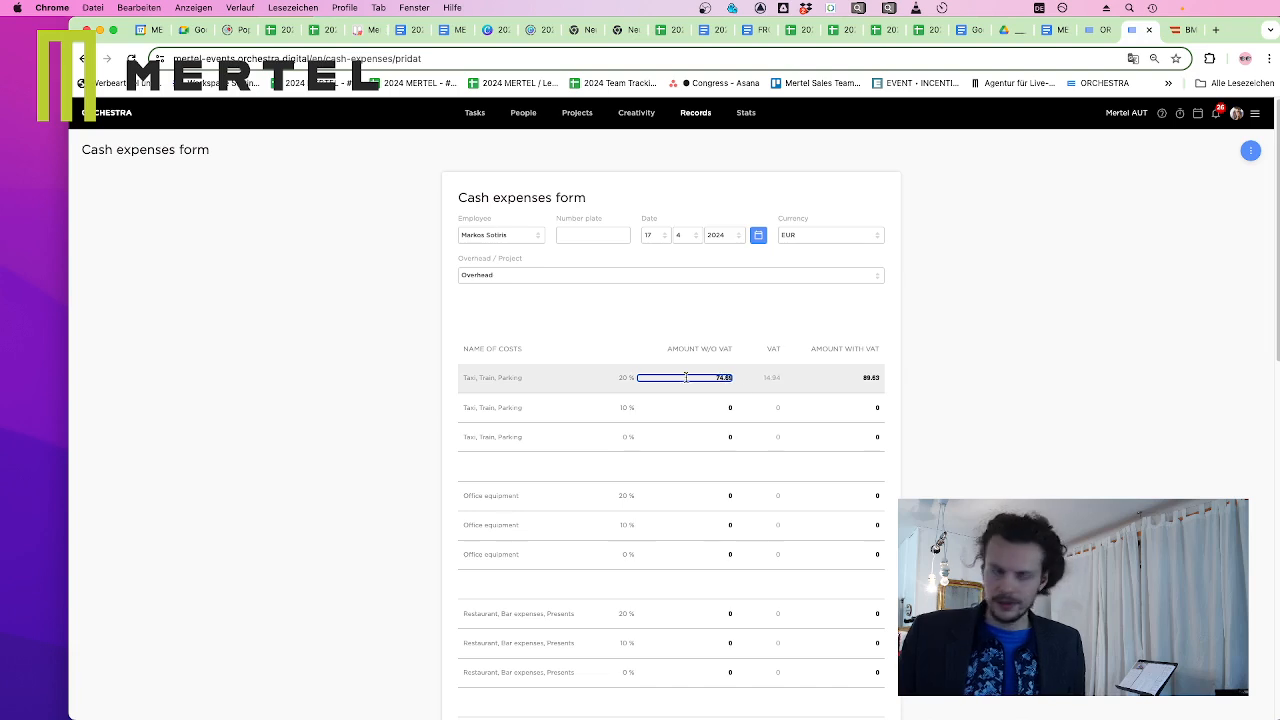
left_click(928, 349)
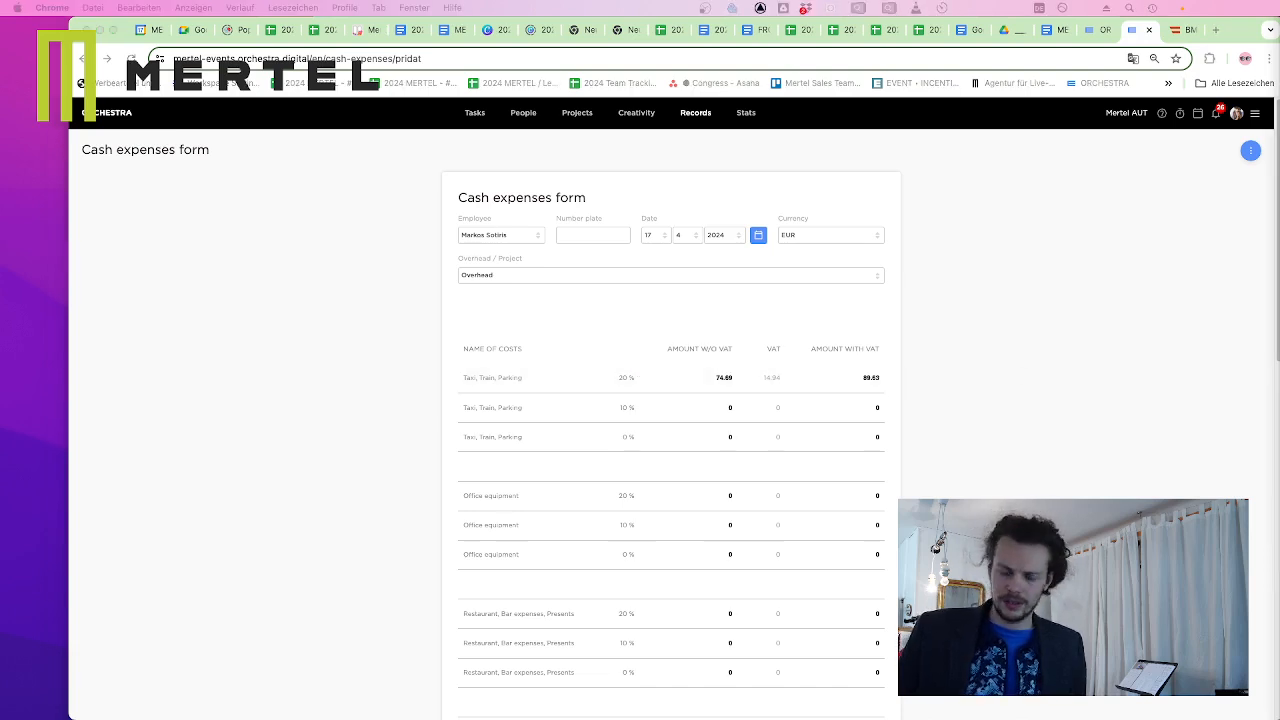
key("super+Tab")
key("space")
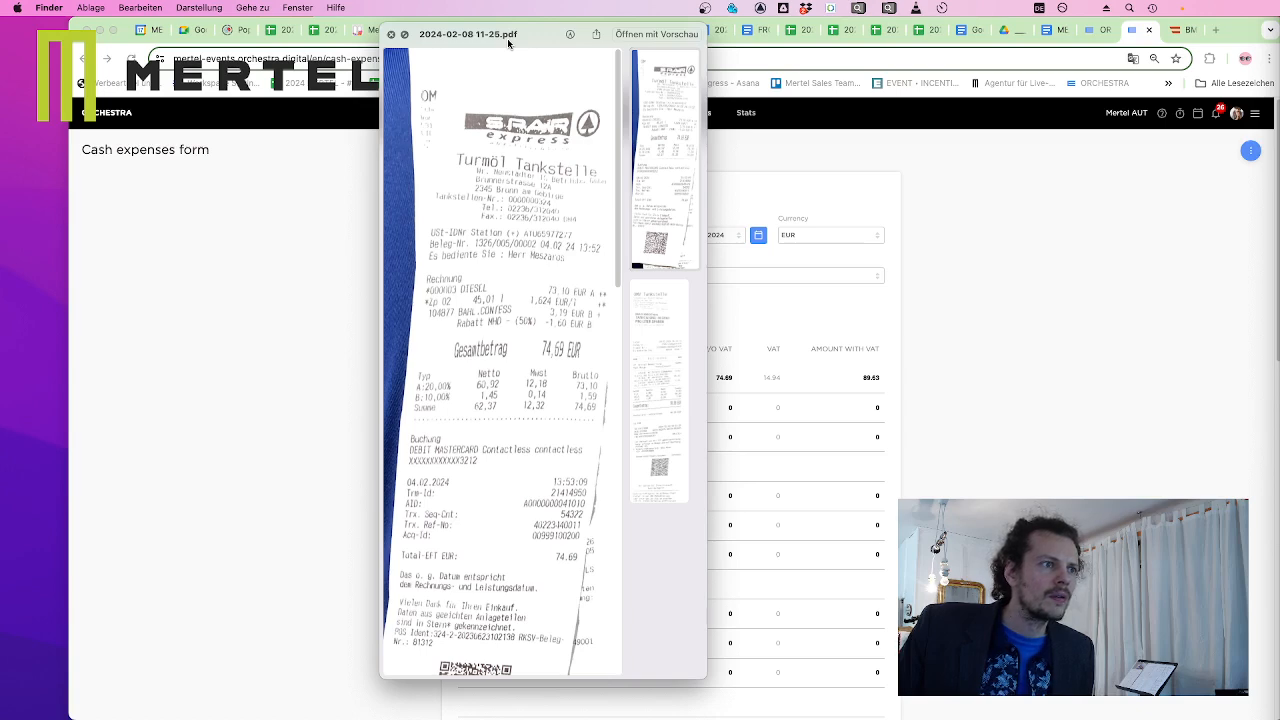
left_click_drag(507, 38, 228, 47)
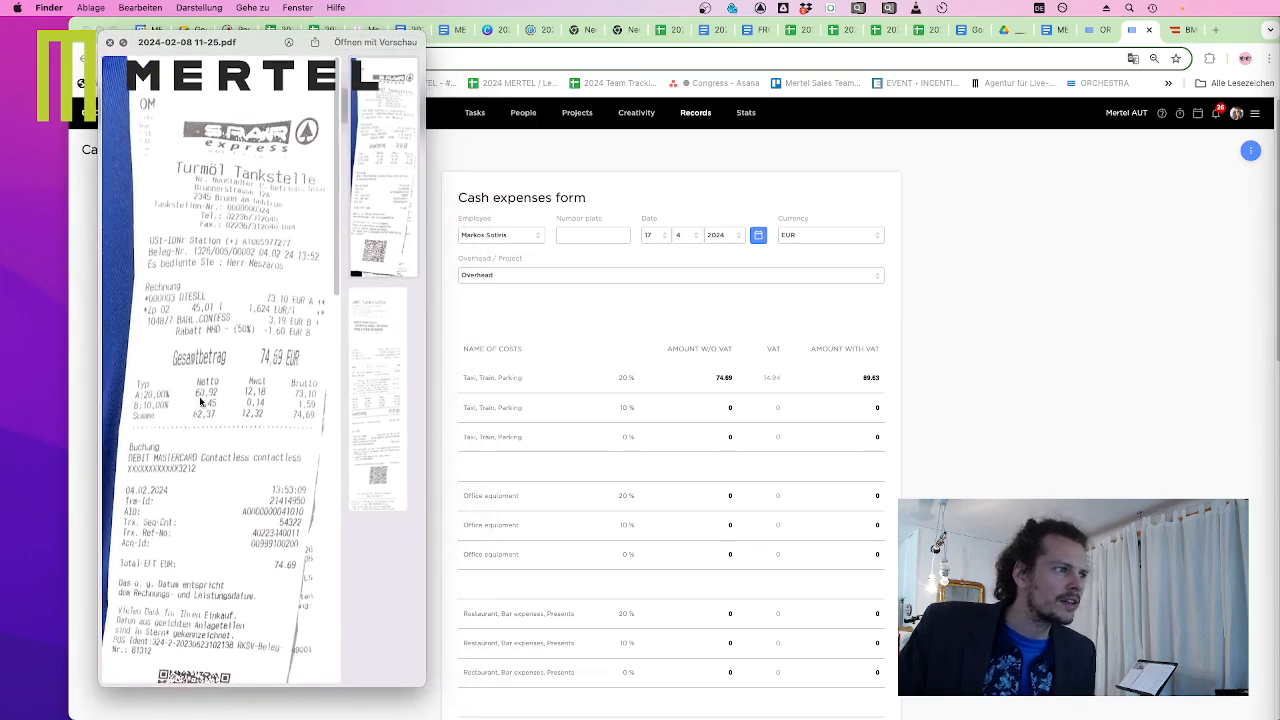
left_click(735, 379)
left_click(733, 378)
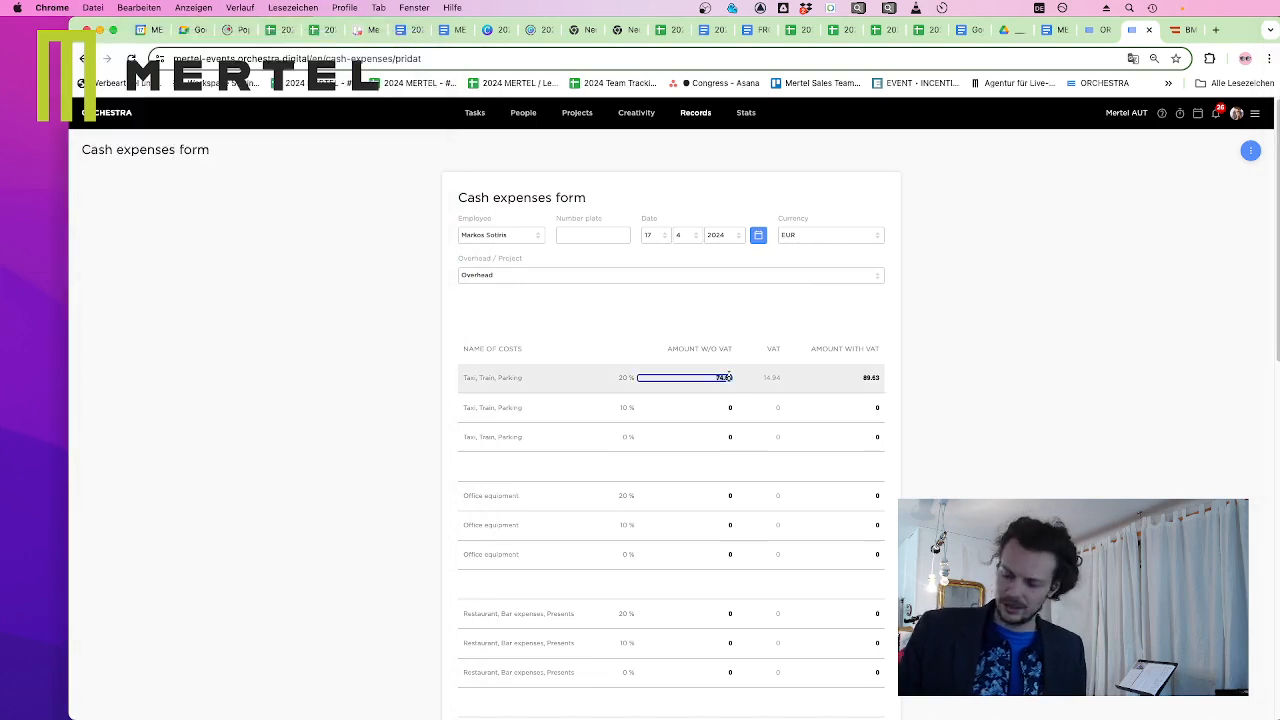
type("60")
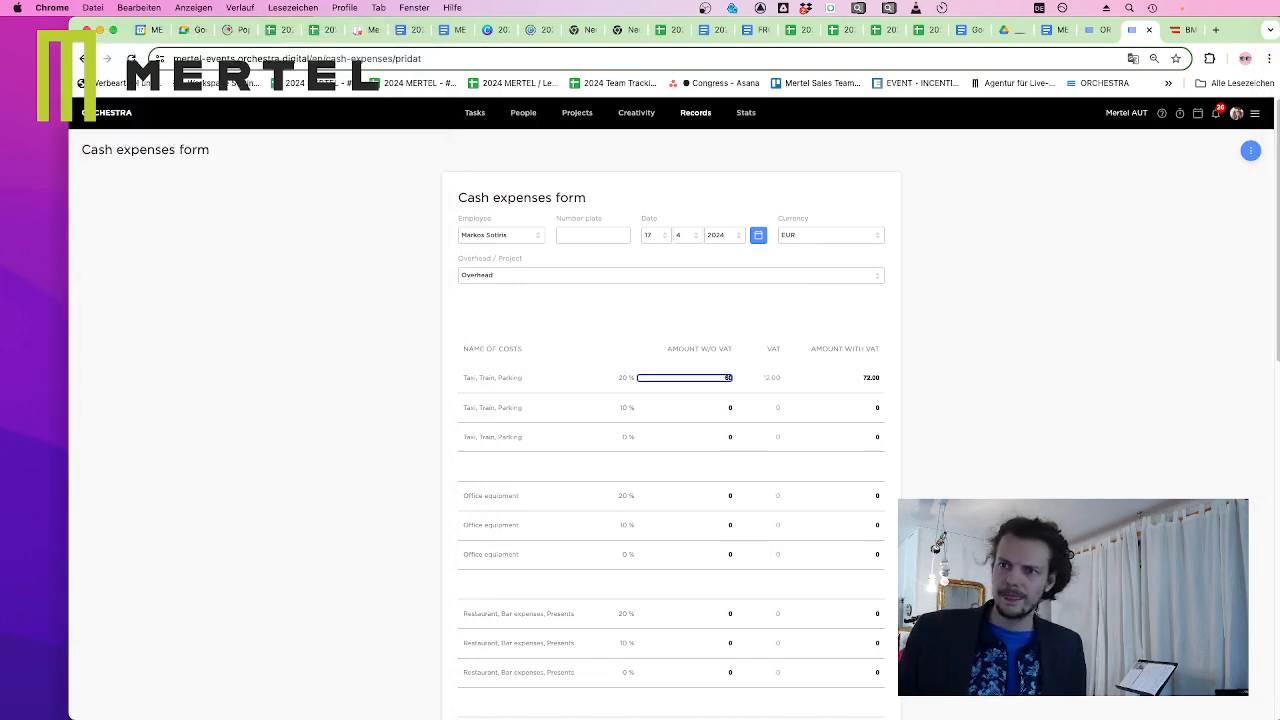
key("super+Tab")
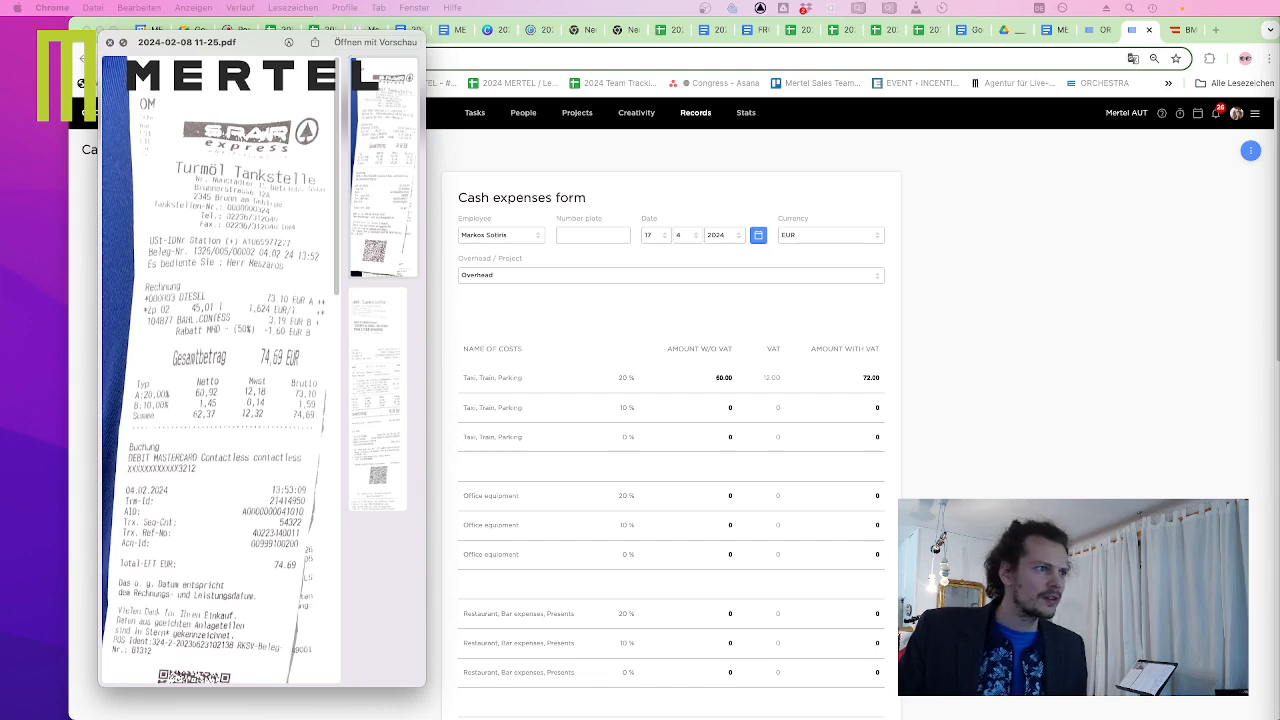
left_click(731, 377)
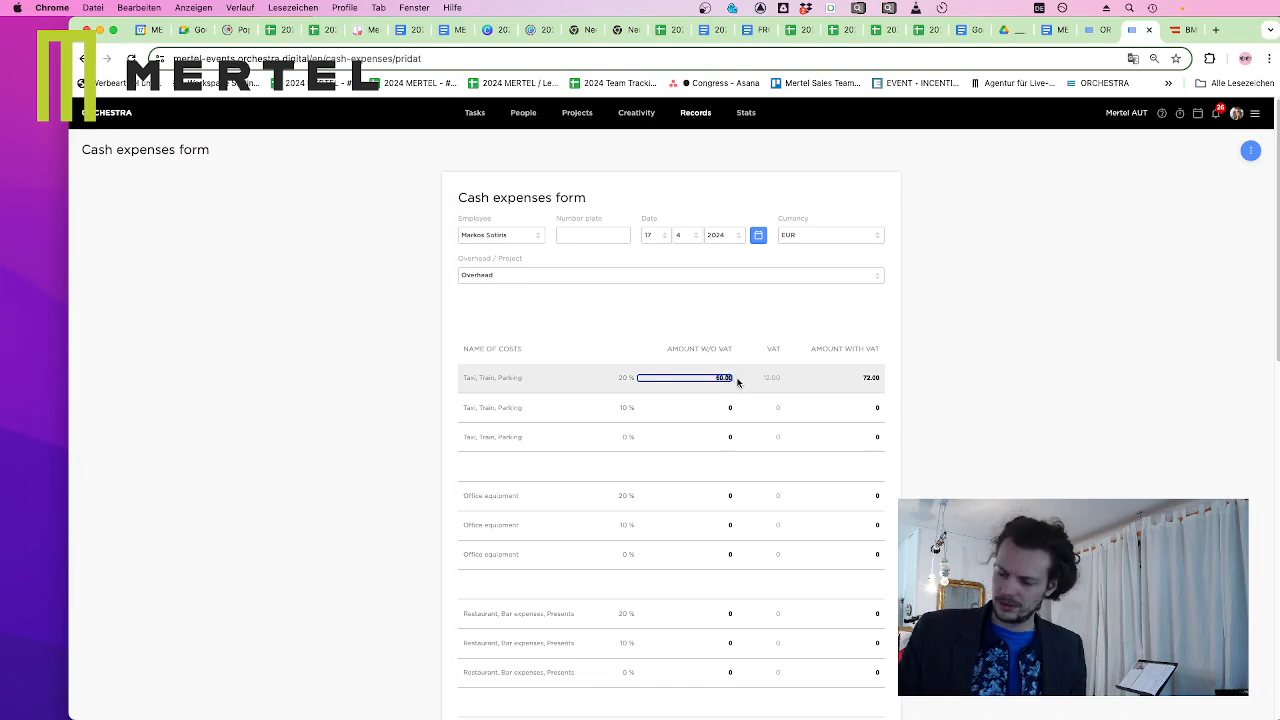
type("60.92")
left_click(944, 346)
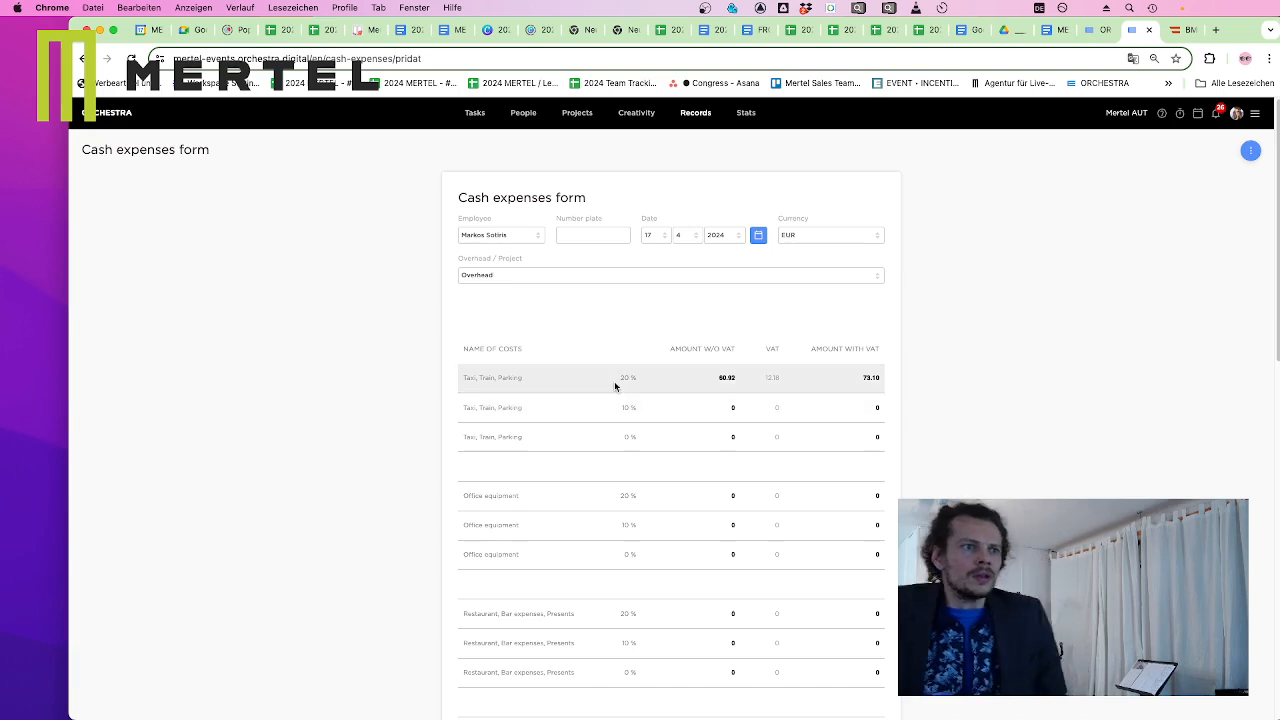
triple_click(484, 377)
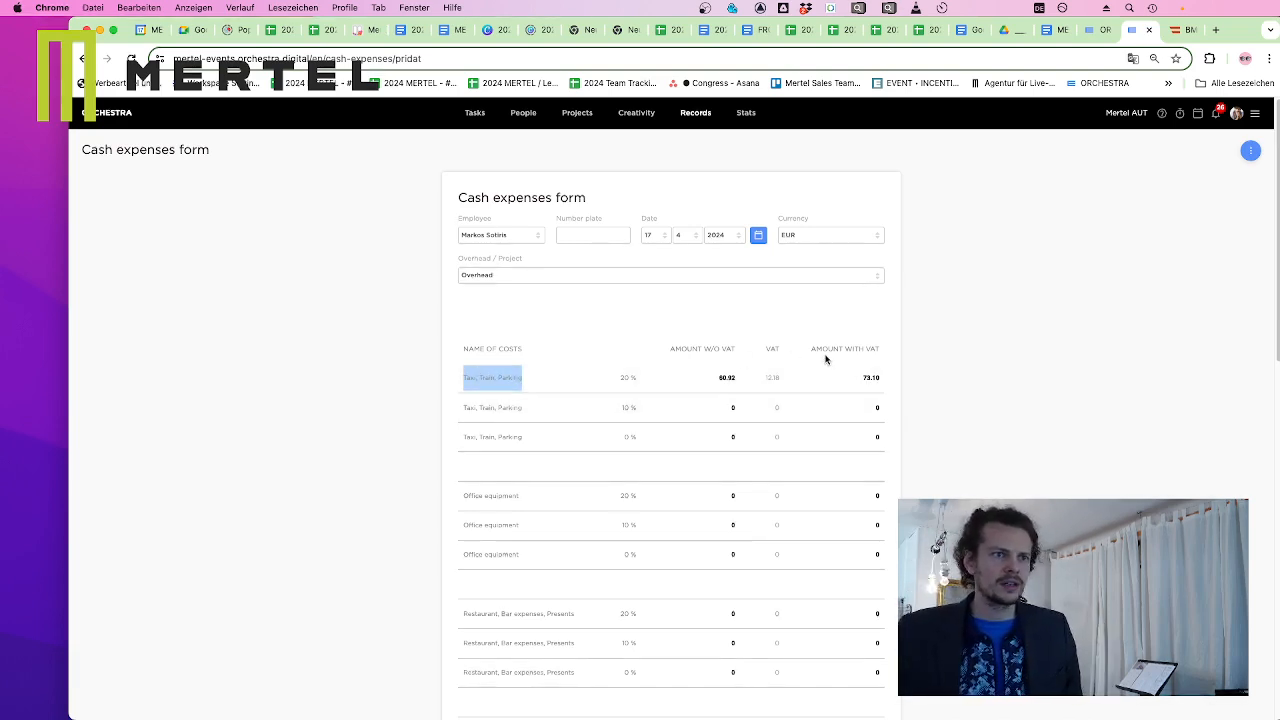
scroll(834, 364, "down", 15)
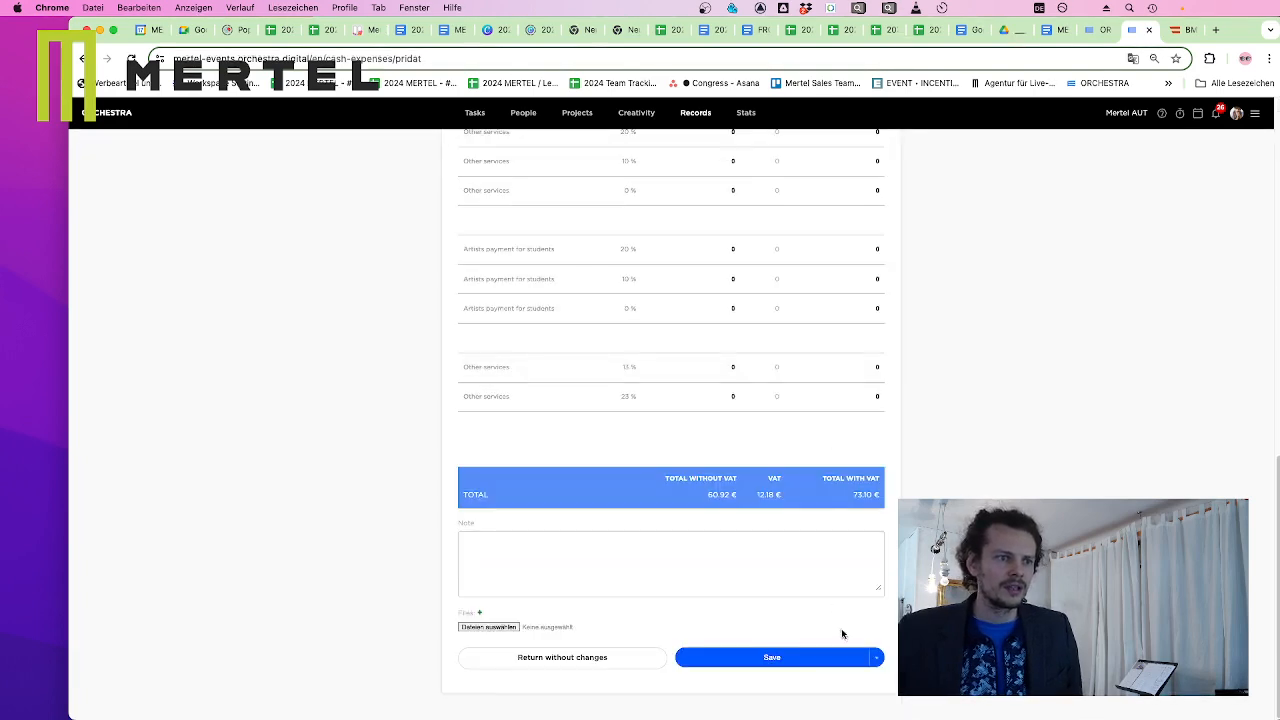
left_click(488, 626)
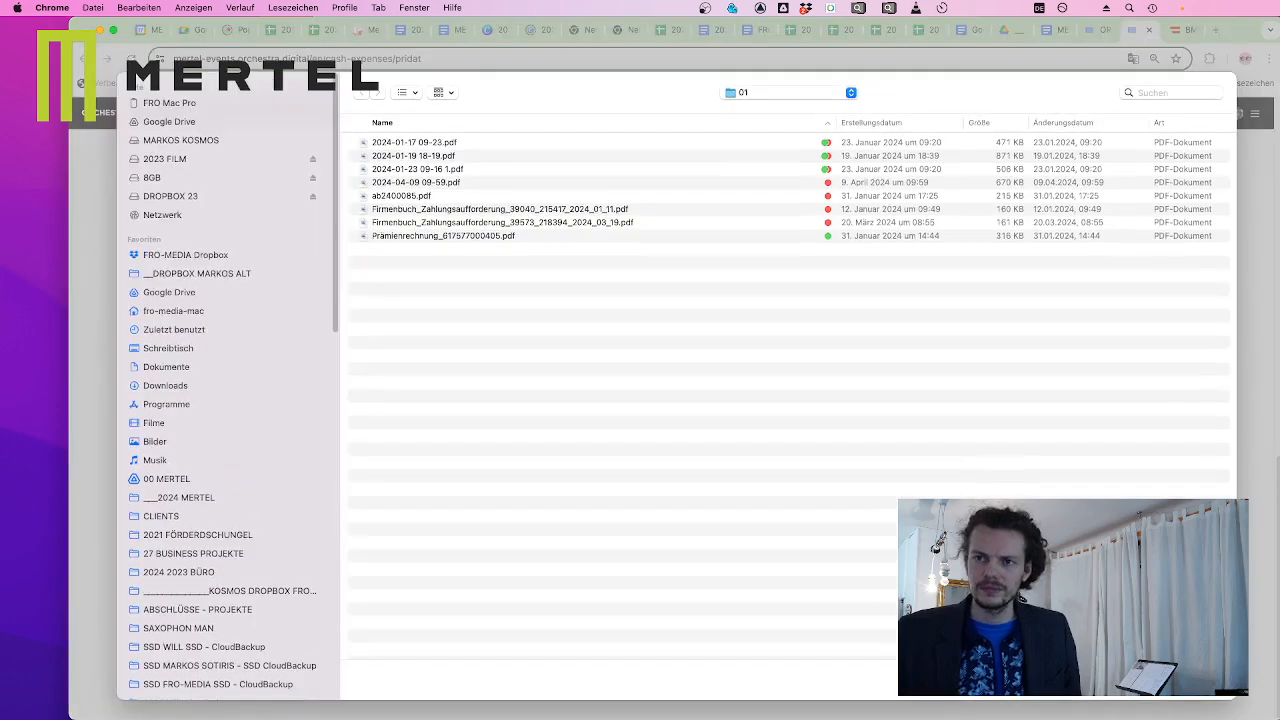
left_click_drag(401, 209, 434, 220)
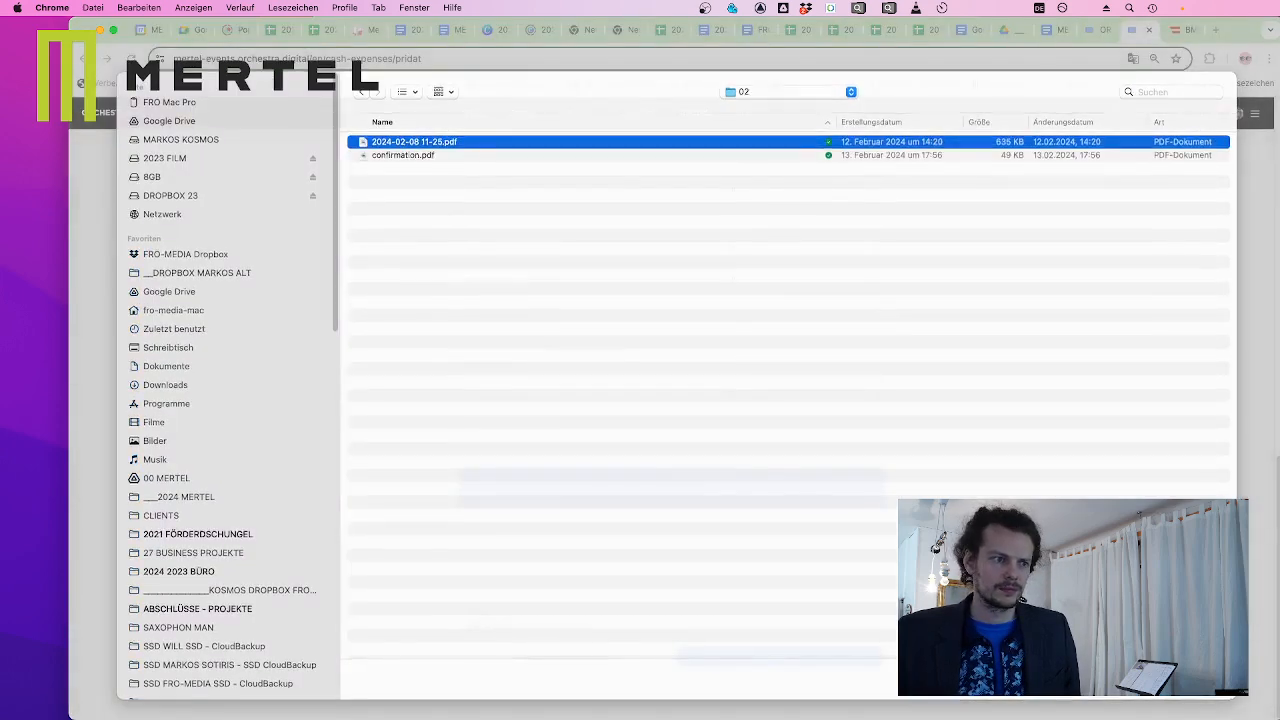
key("Return")
scroll(740, 552, "up", 20)
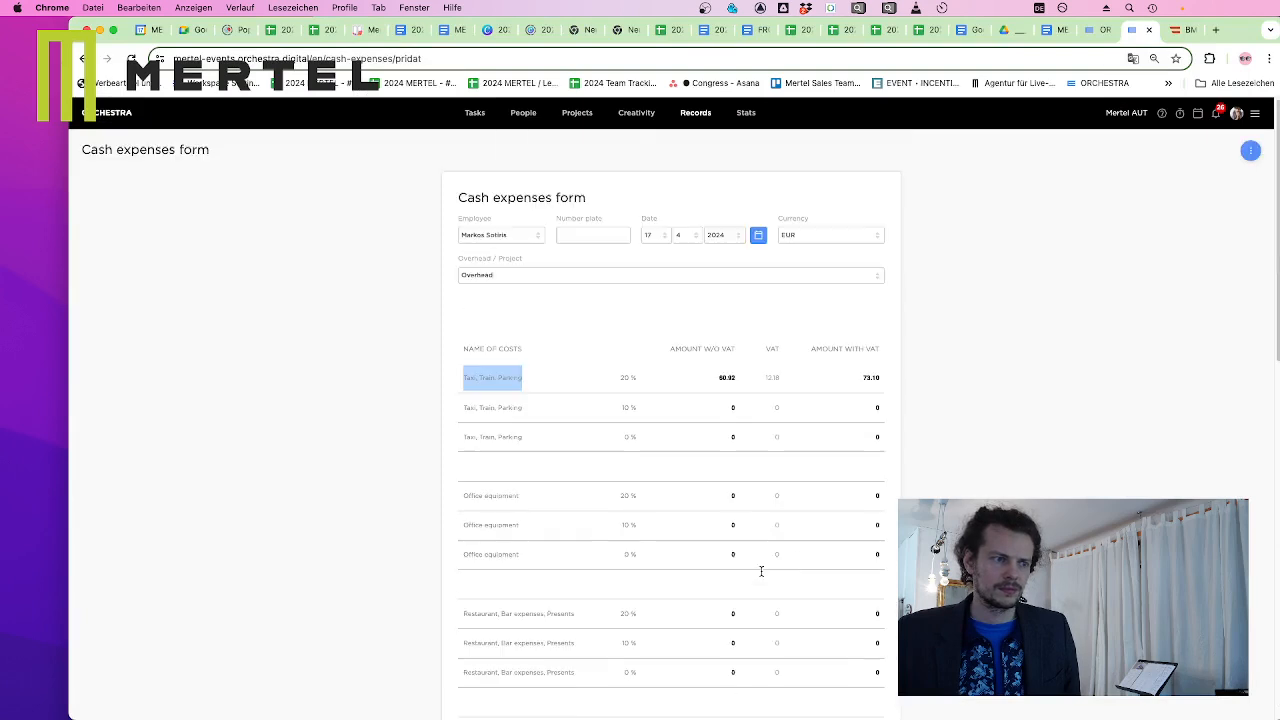
scroll(740, 540, "down", 20)
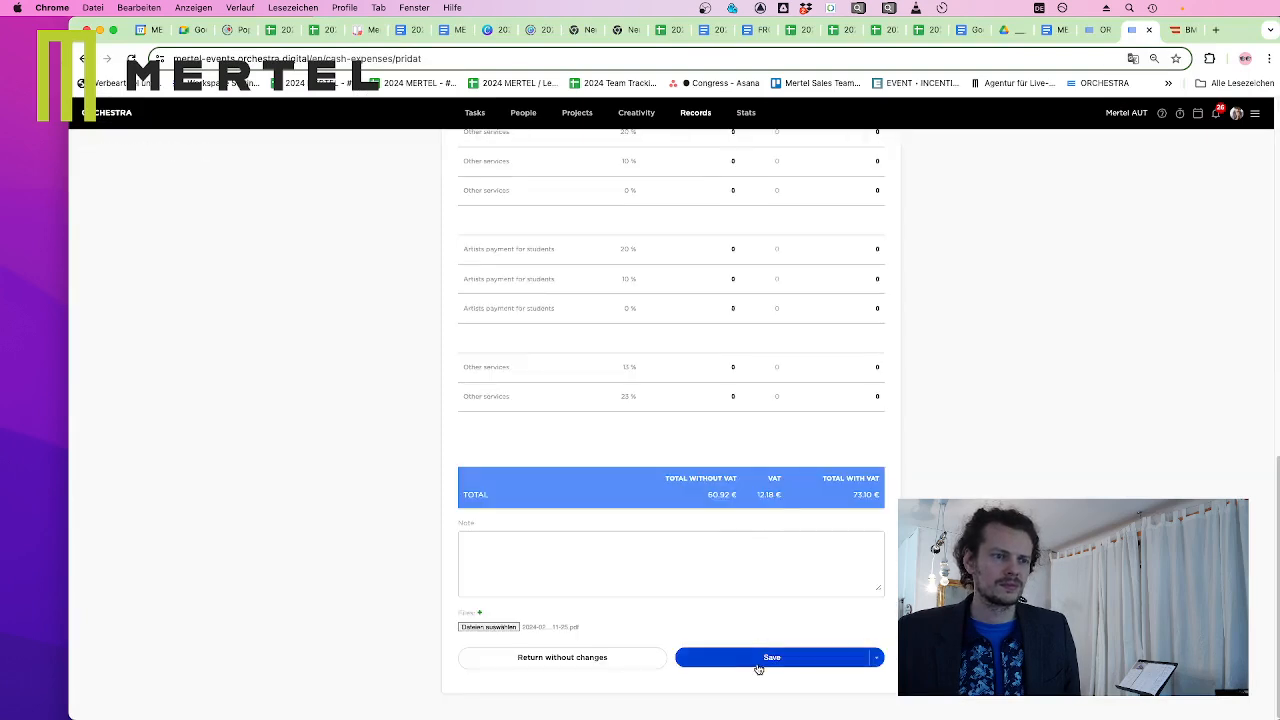
left_click(759, 664)
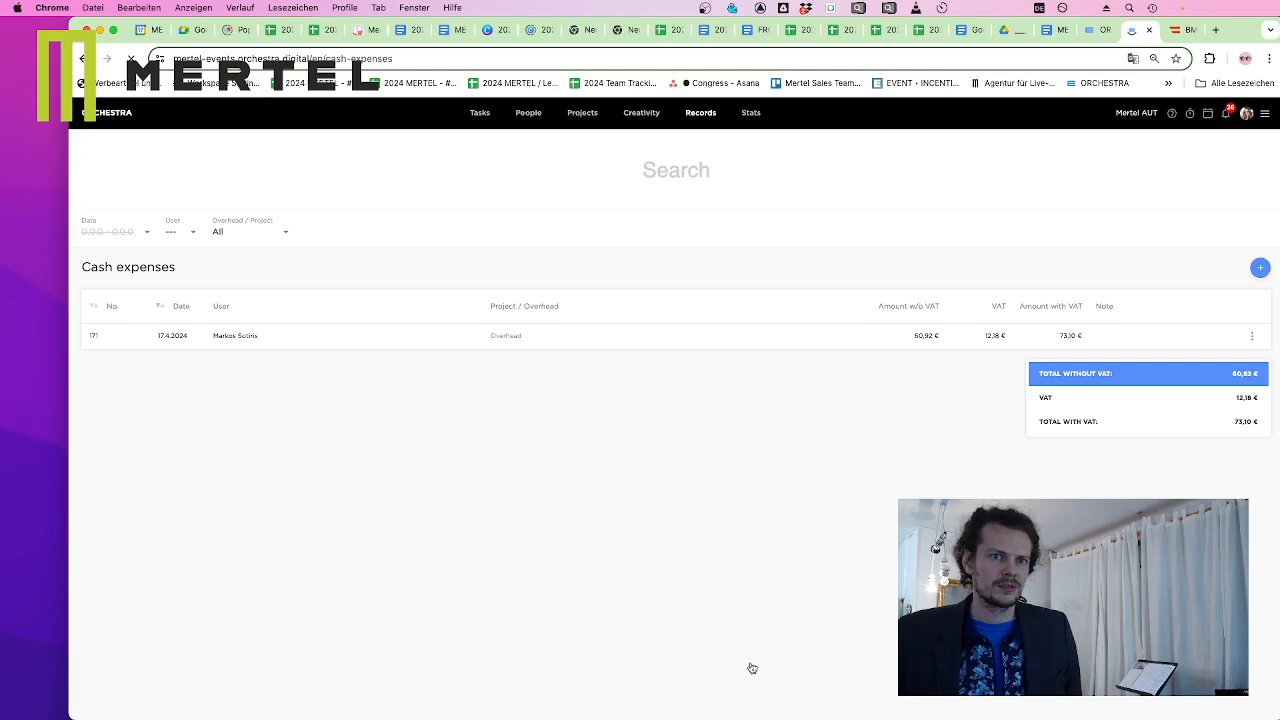
Open the list of outgoing invoices and close the preview of the fuel receipt
mouse_move(688, 118)
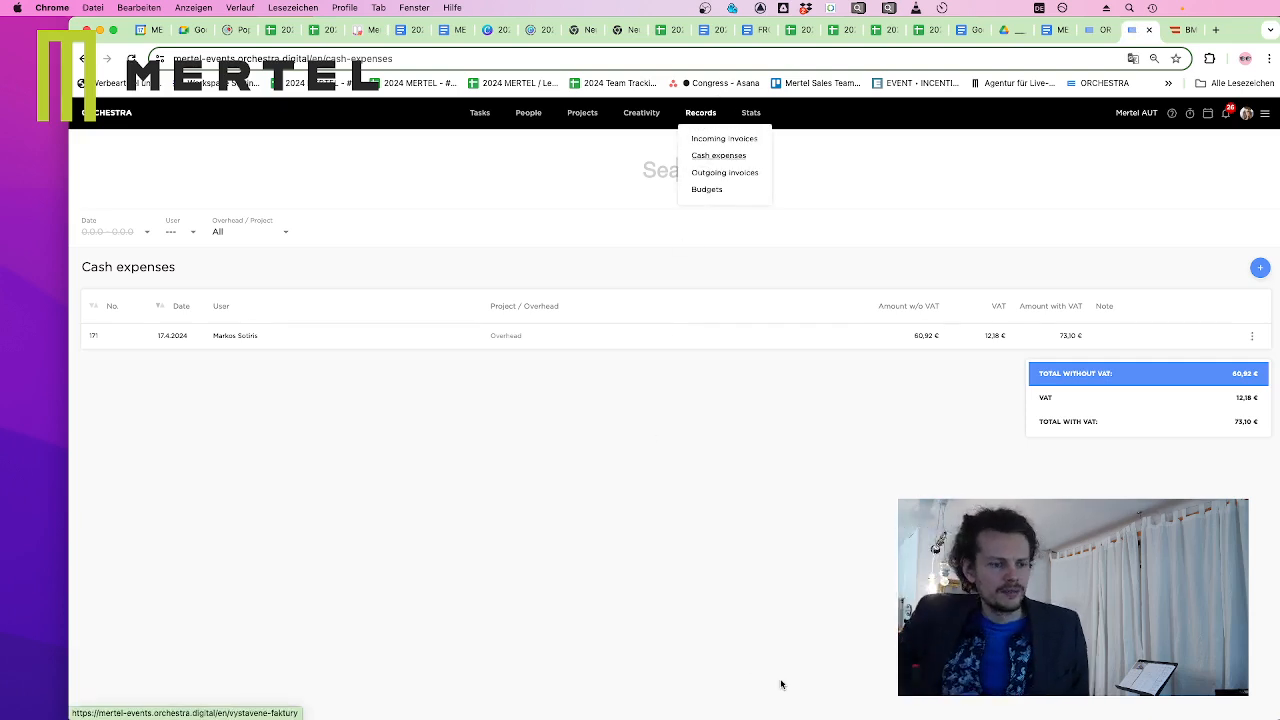
left_click(729, 175)
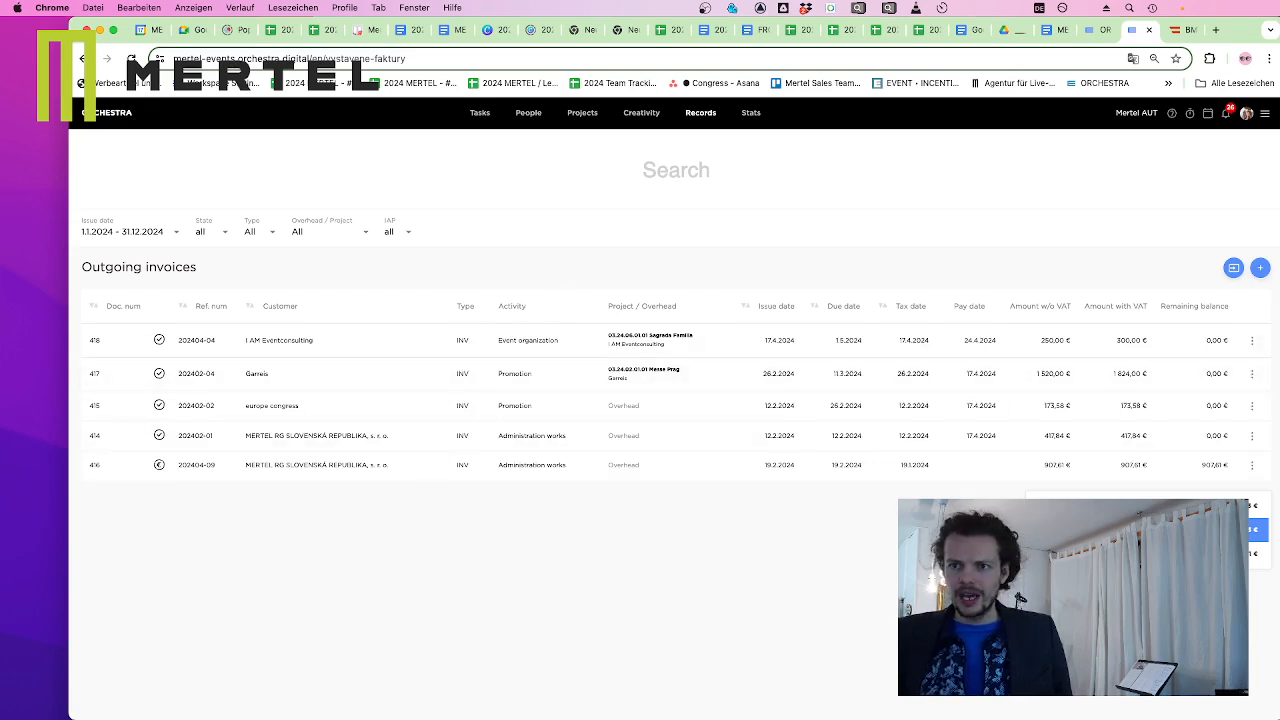
key("space")
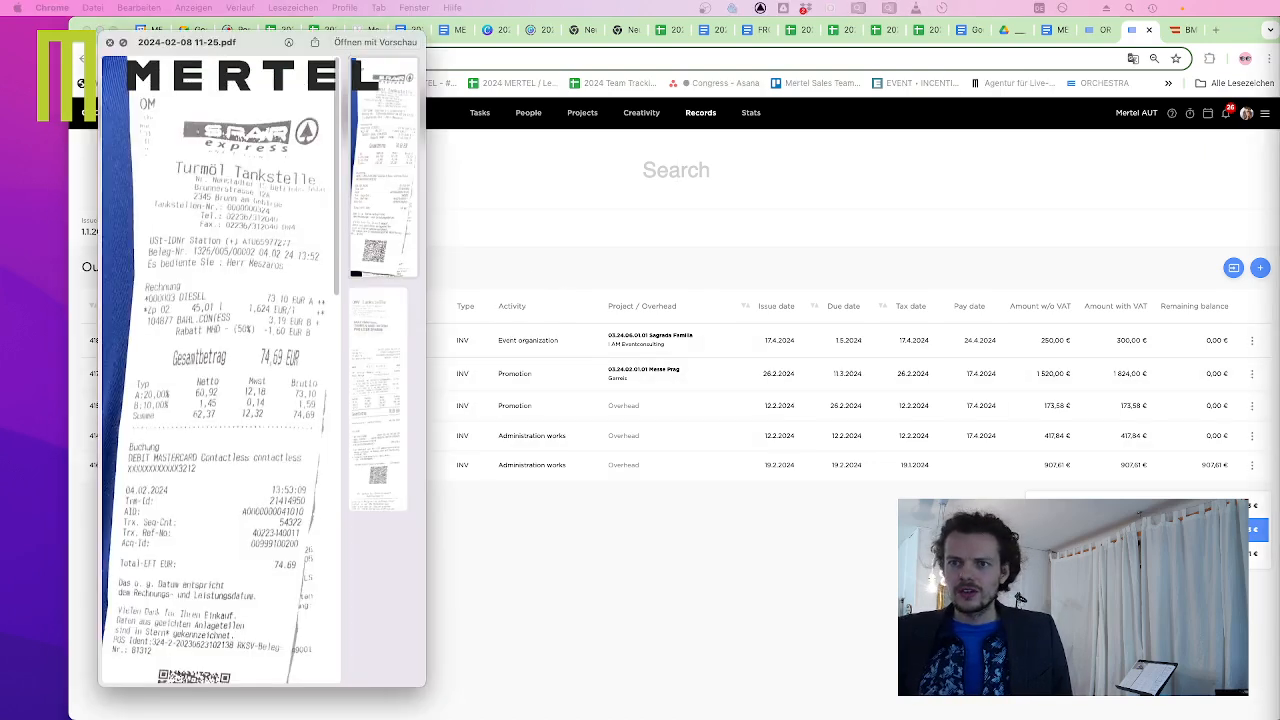
left_click(110, 42)
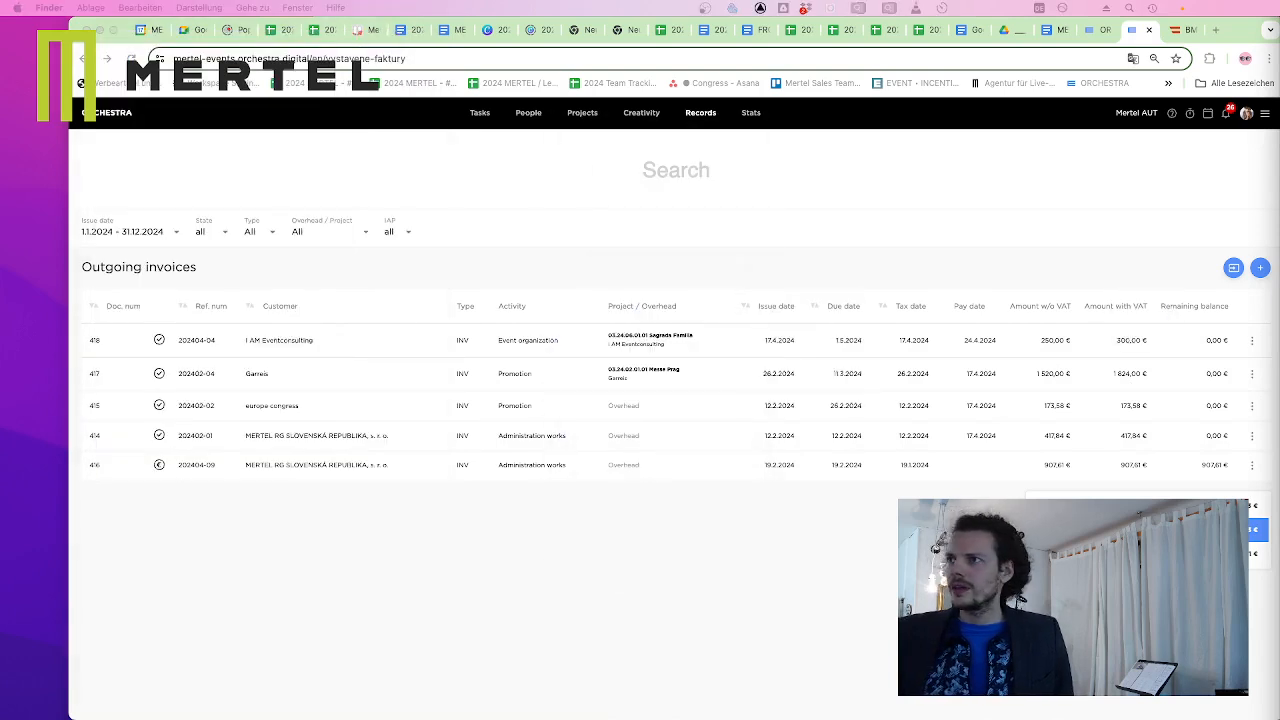
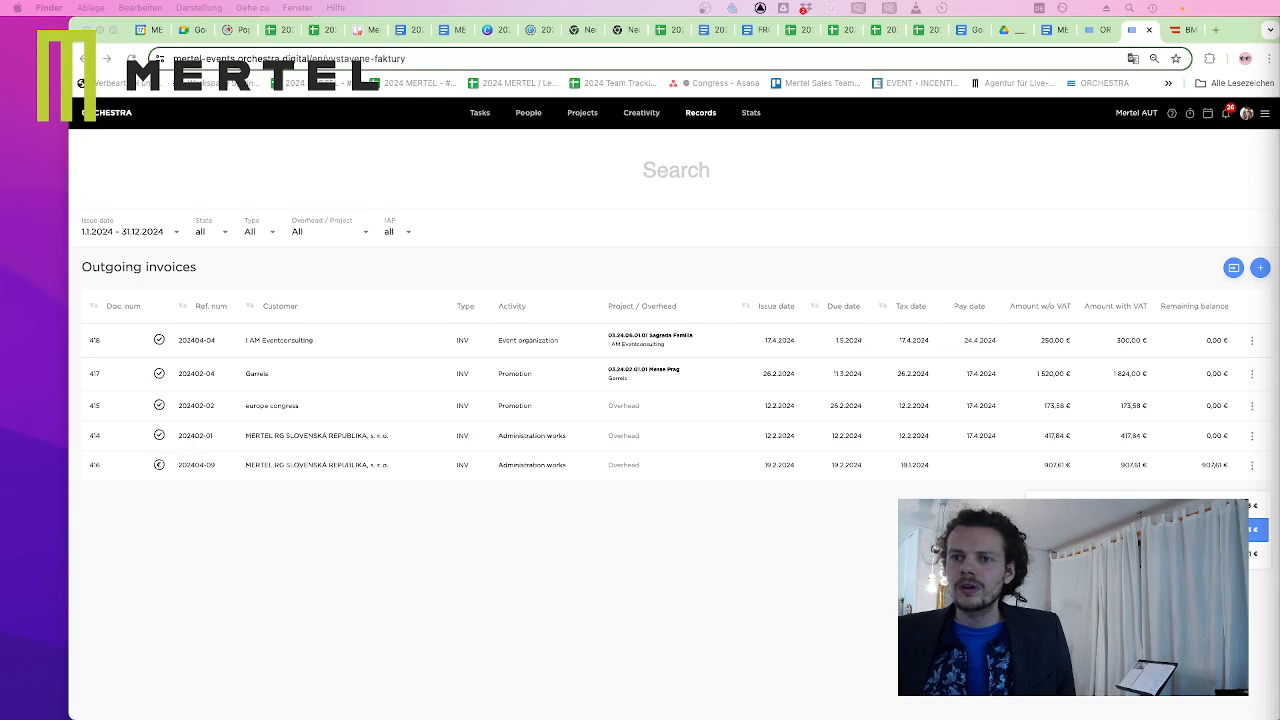
Preview the PARTY NÁBYTEK documents, including the payment instructions, handover protocol and rental contract, and review the invoice 24054.pdf
key("space")
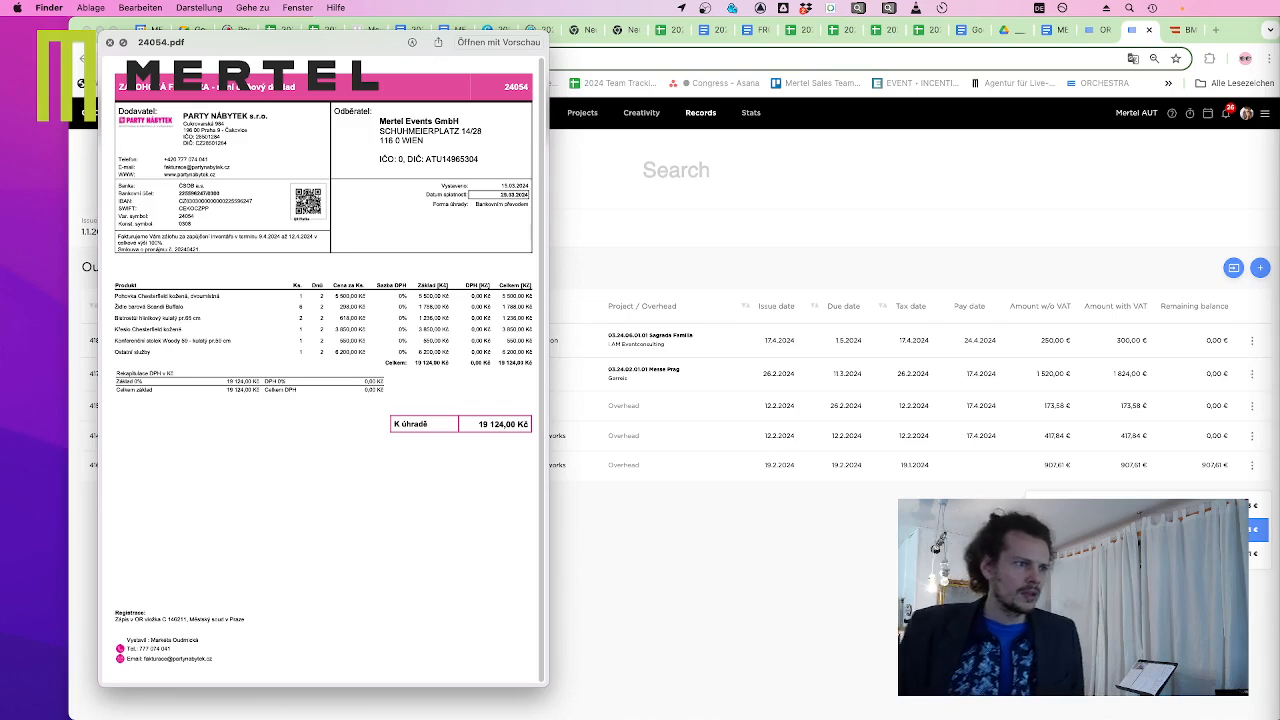
key("Down")
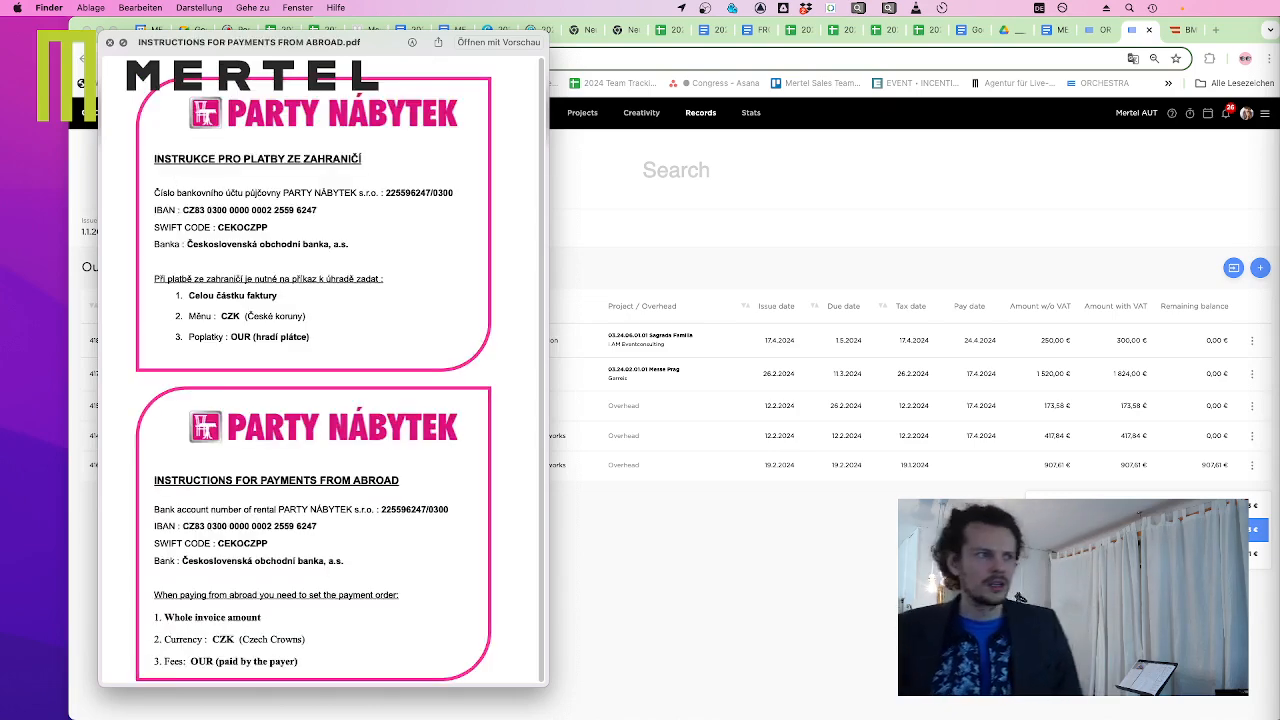
key("Down")
key("Down")
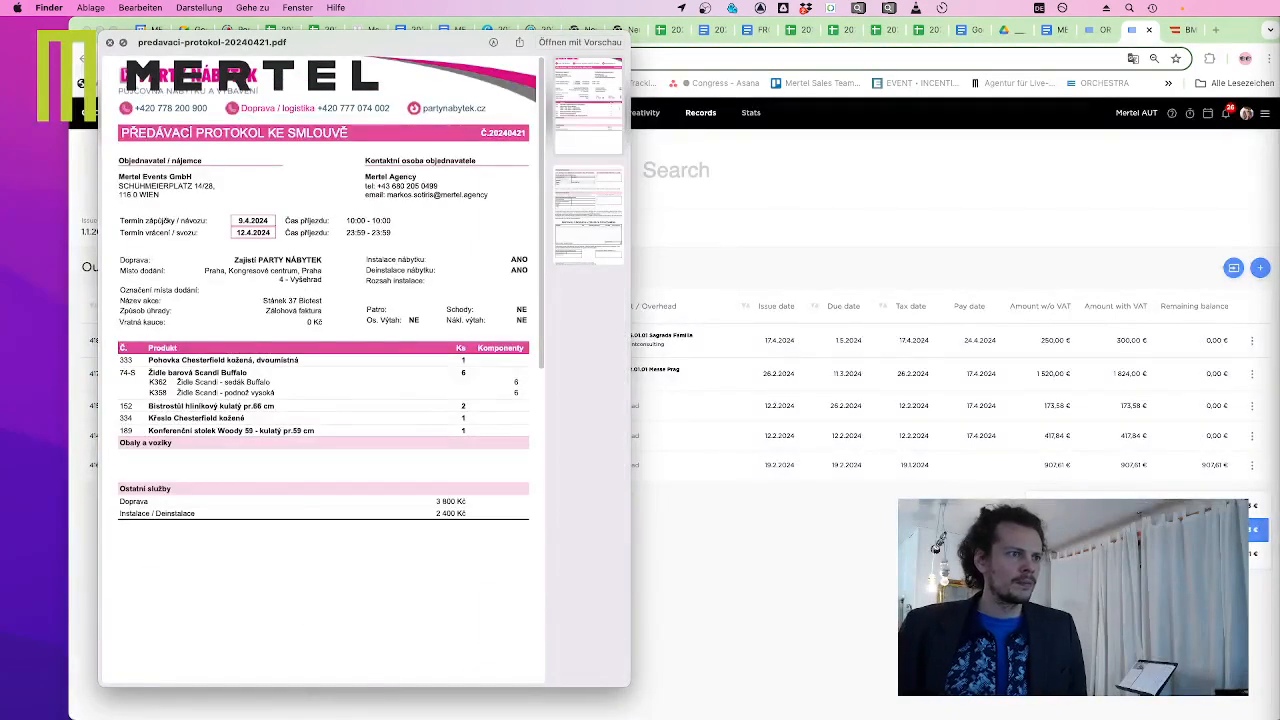
key("Down")
key("Up")
key("Down")
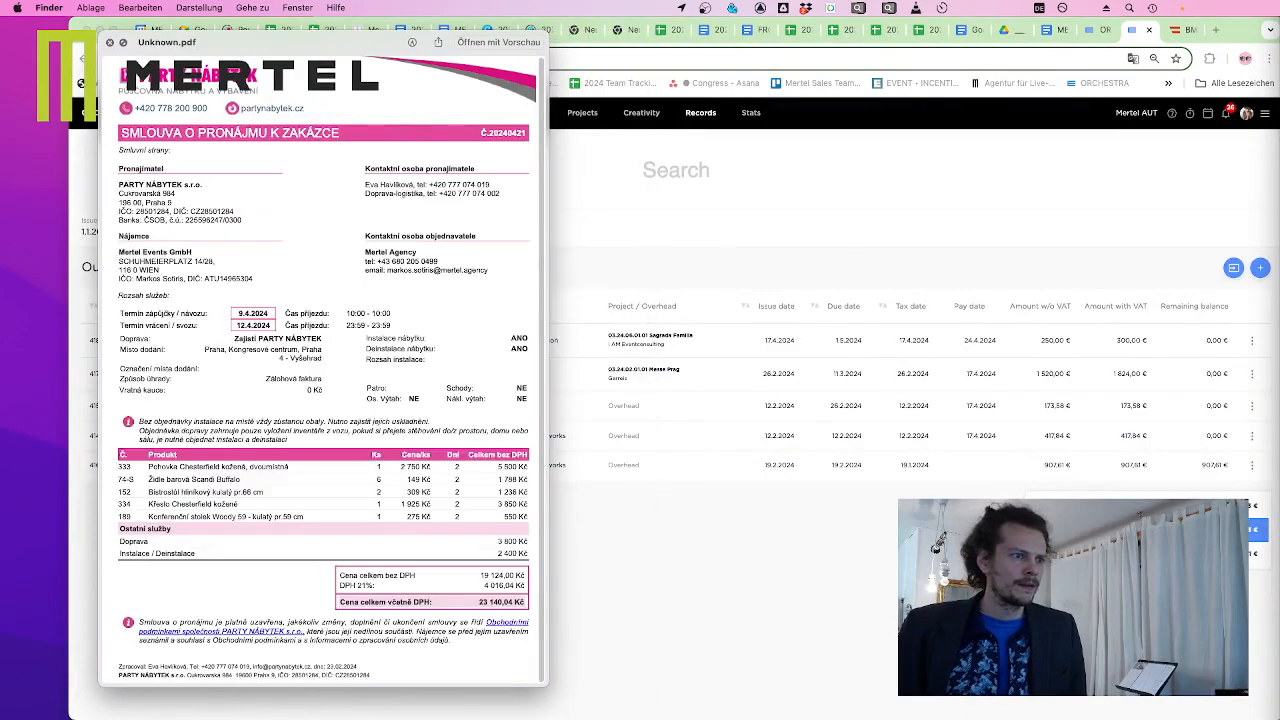
key("Down")
key("Down")
key("Down")
key("Down")
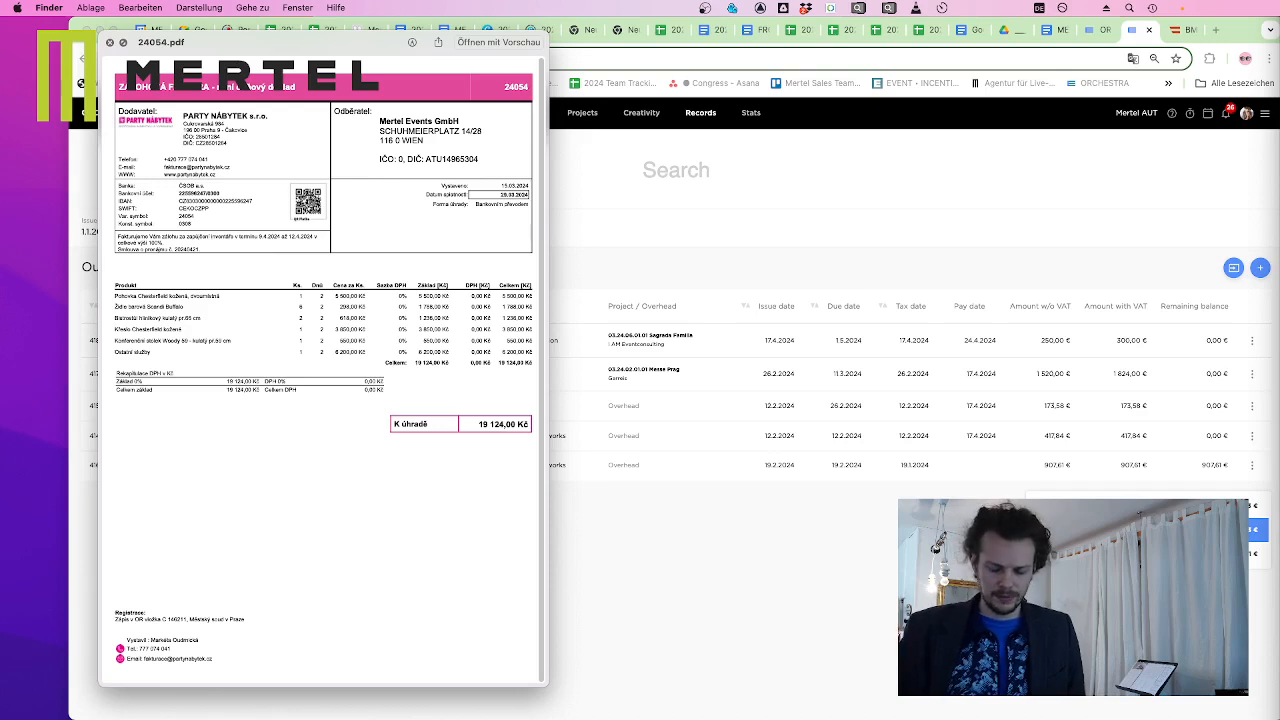
key("space")
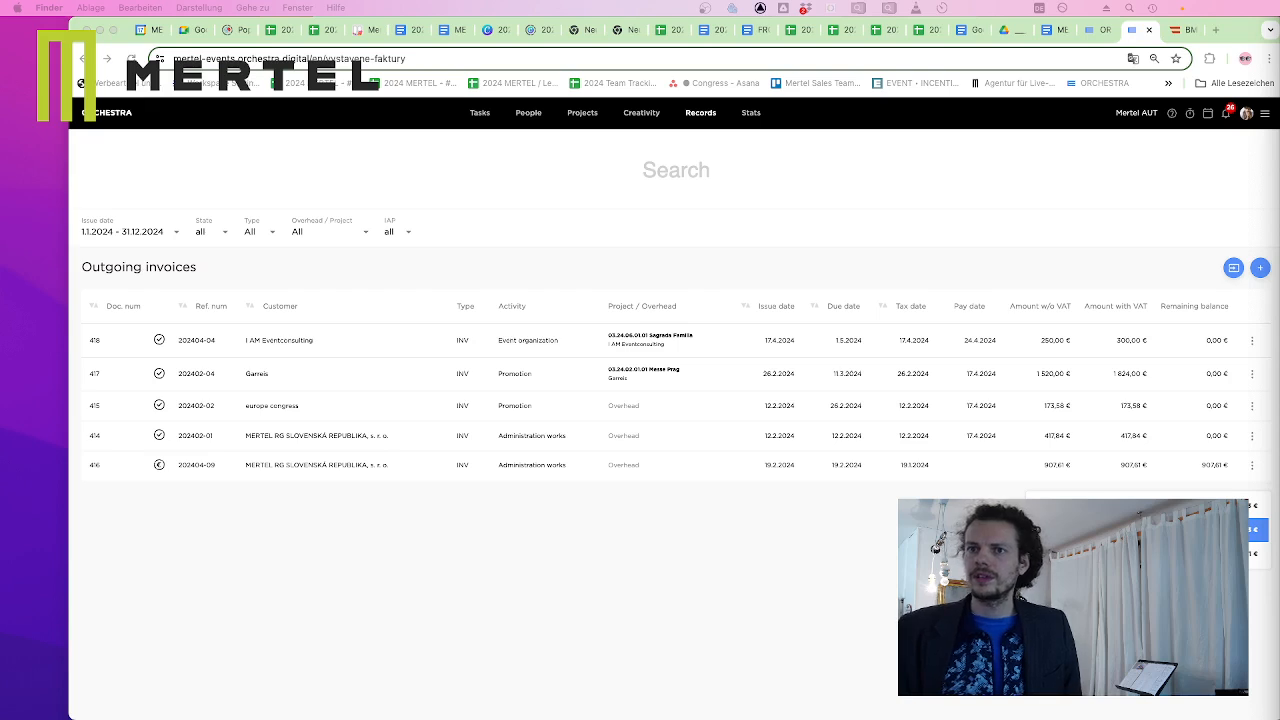
key("space")
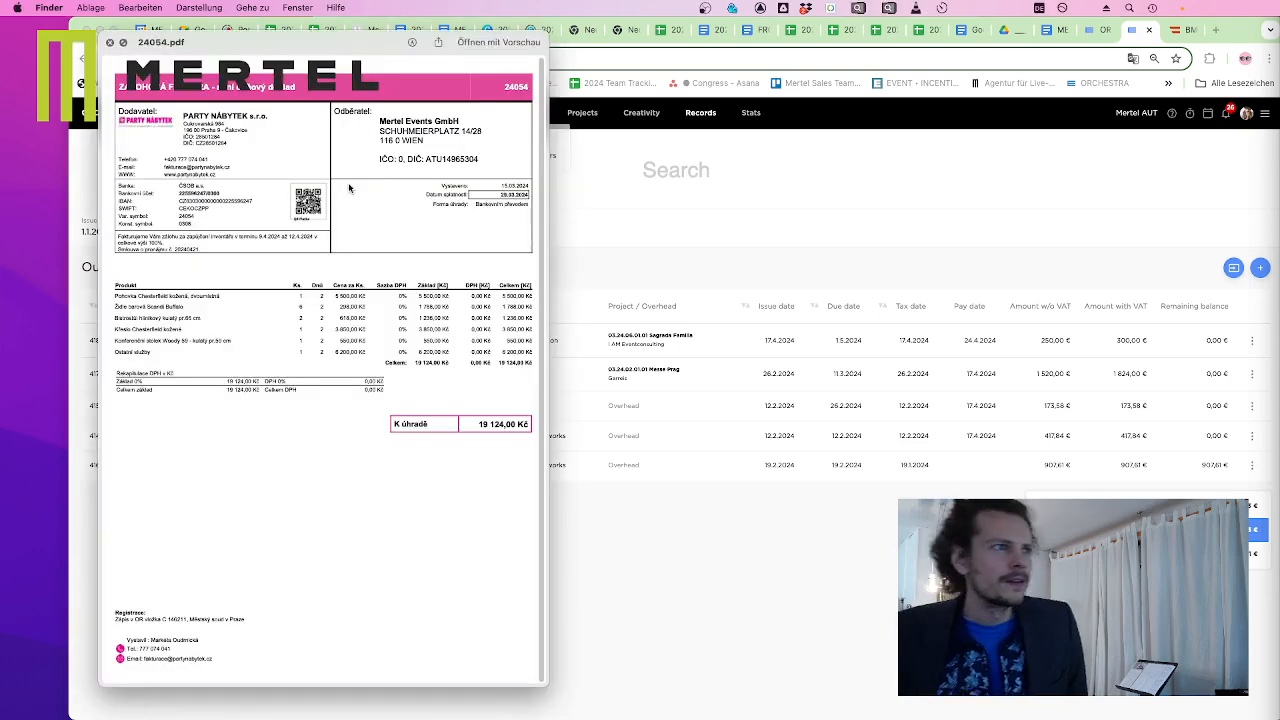
key("space")
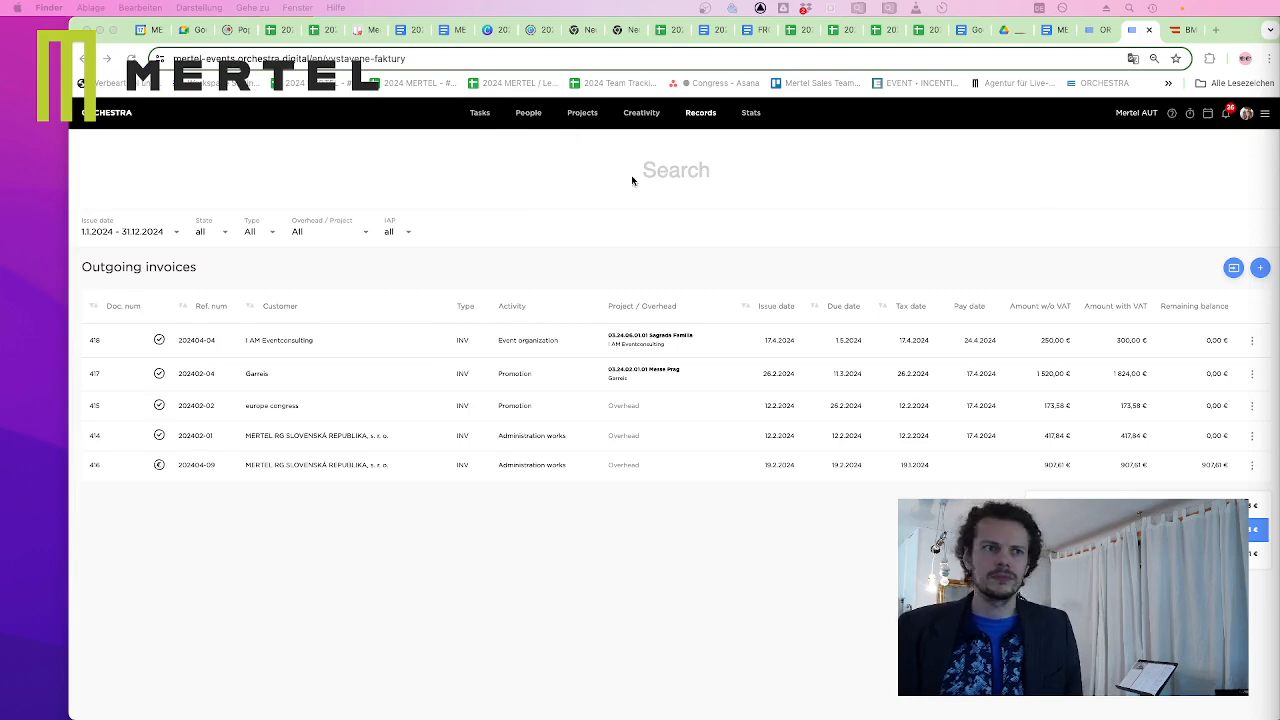
Start a new incoming invoice and search for PARTY NÁBYTEK as its provider
left_click(702, 118)
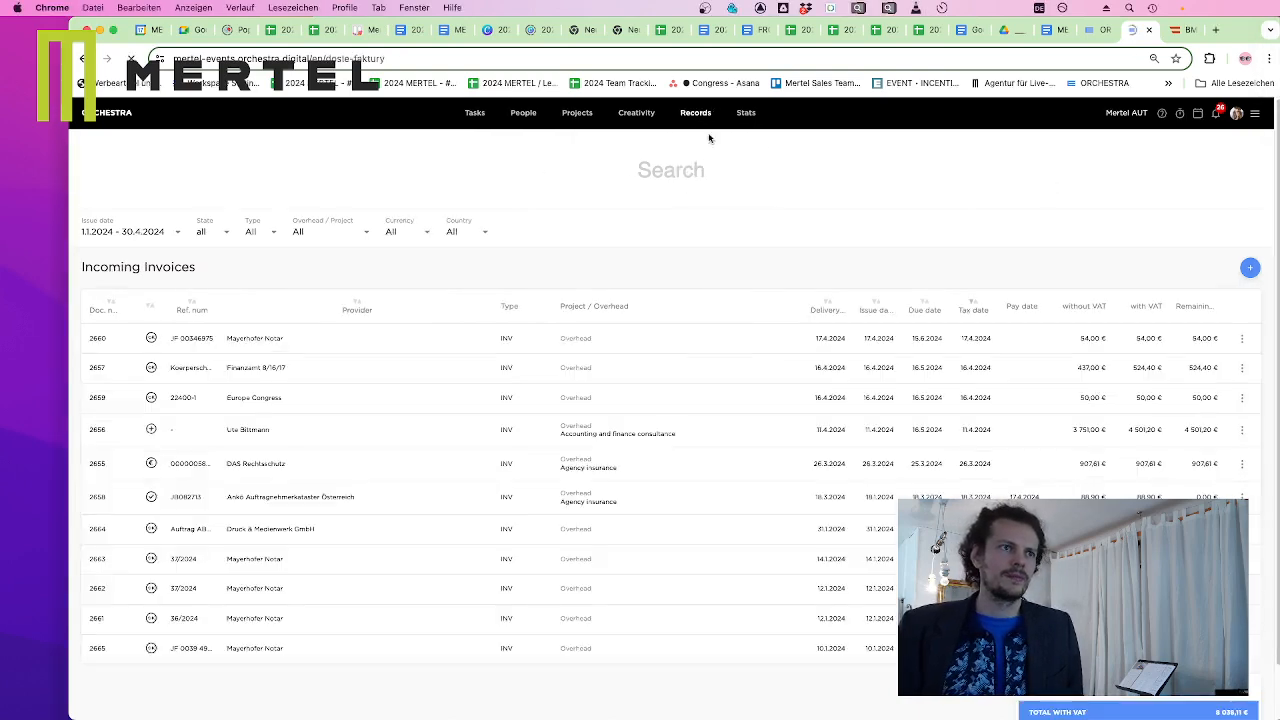
left_click(703, 138)
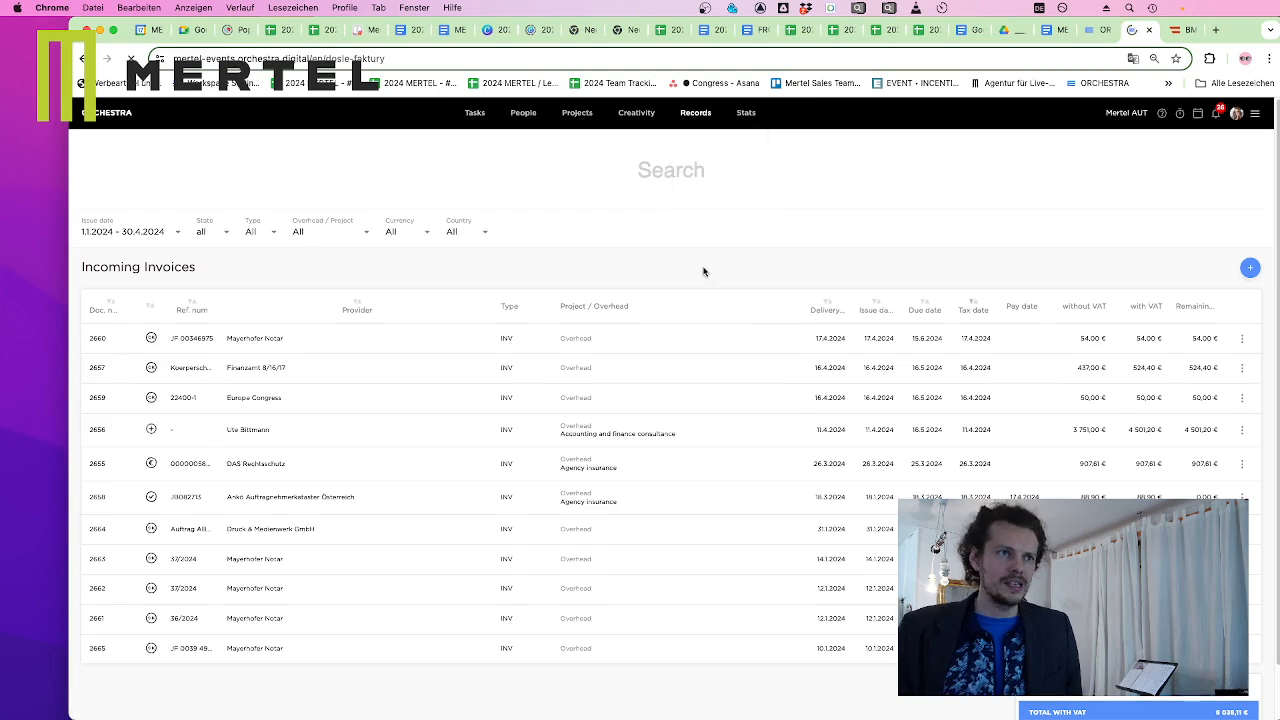
left_click(1247, 268)
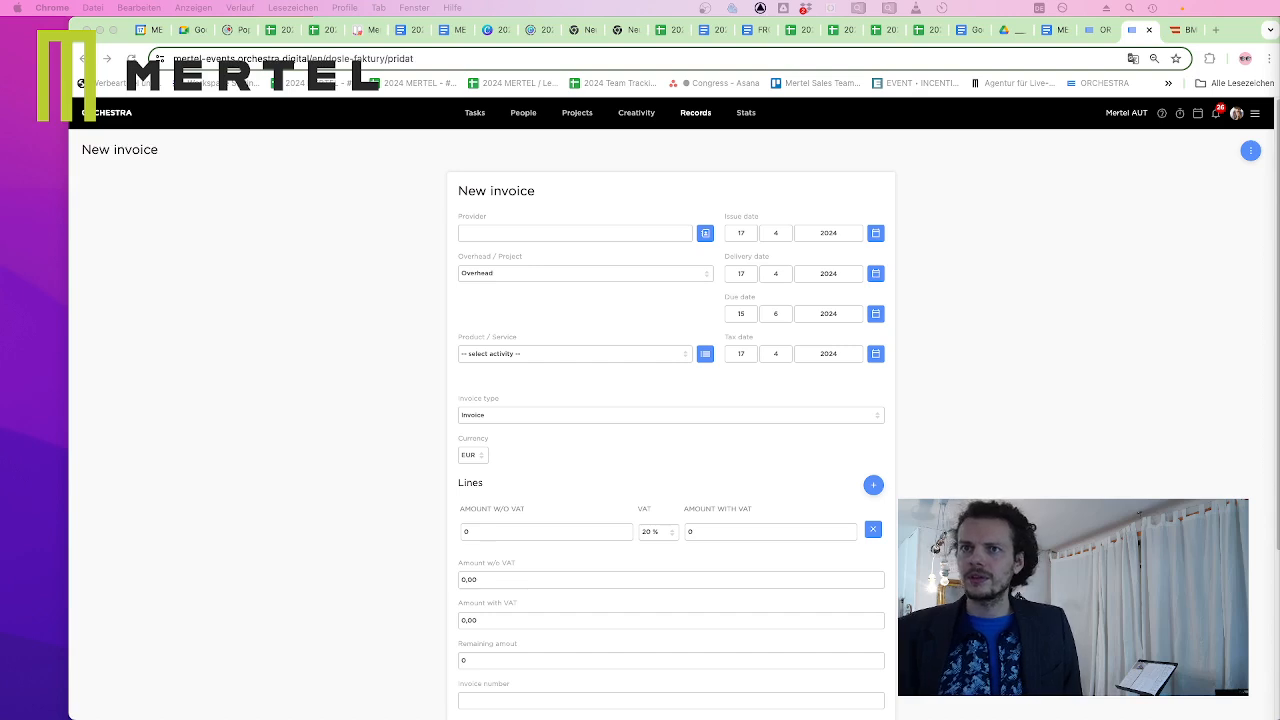
left_click(552, 231)
left_click(552, 232)
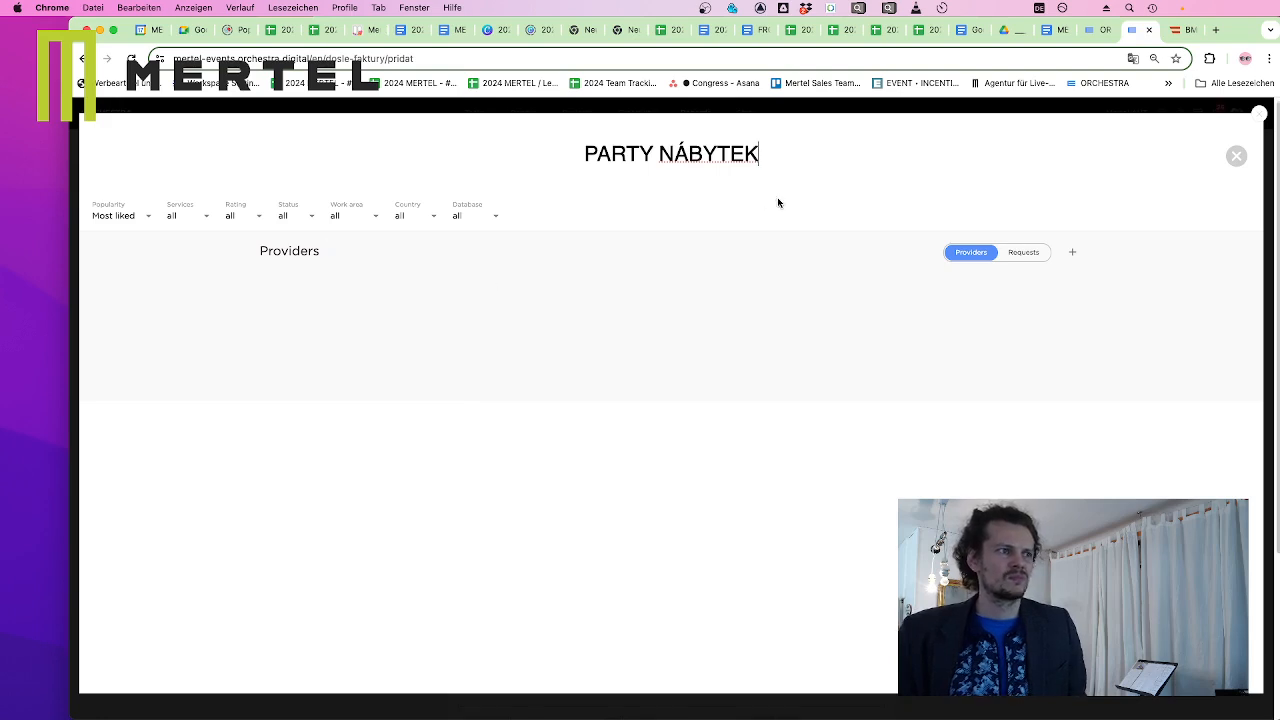
In the other Orchestra browser tab, search the providers for PARTY NÁBYTEK and open the form for adding a provider
left_click(1093, 30)
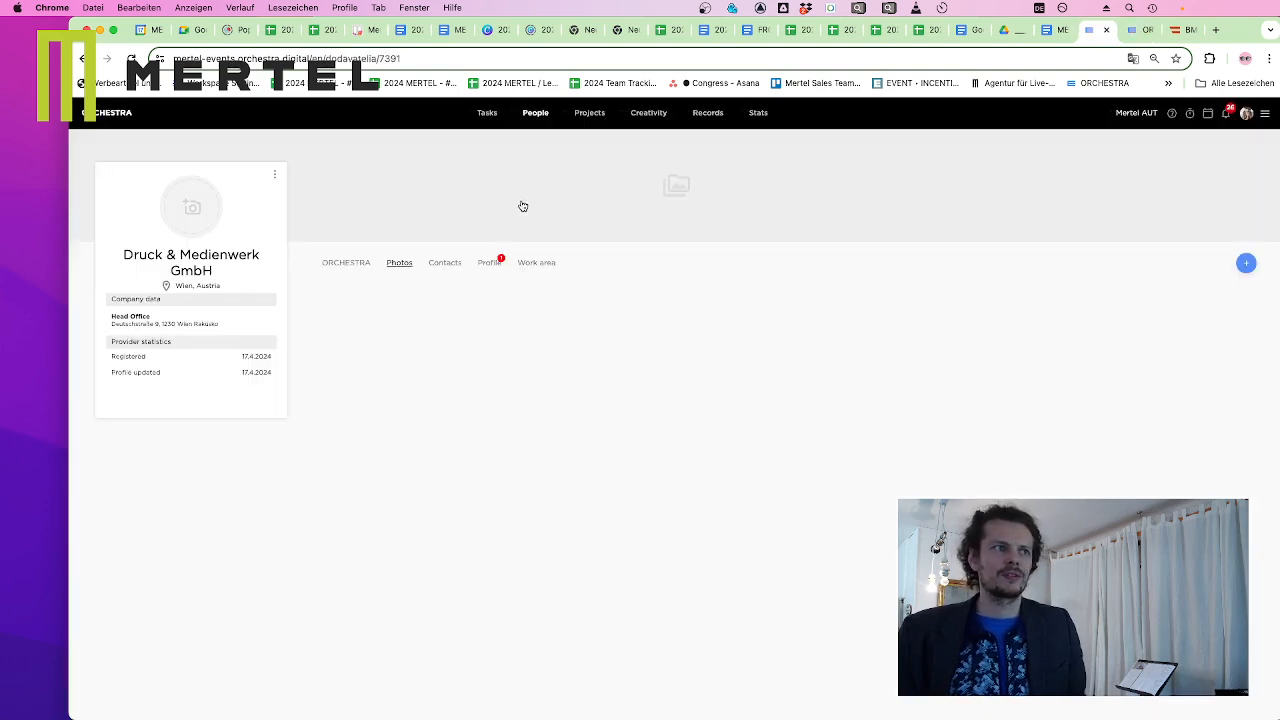
mouse_move(534, 118)
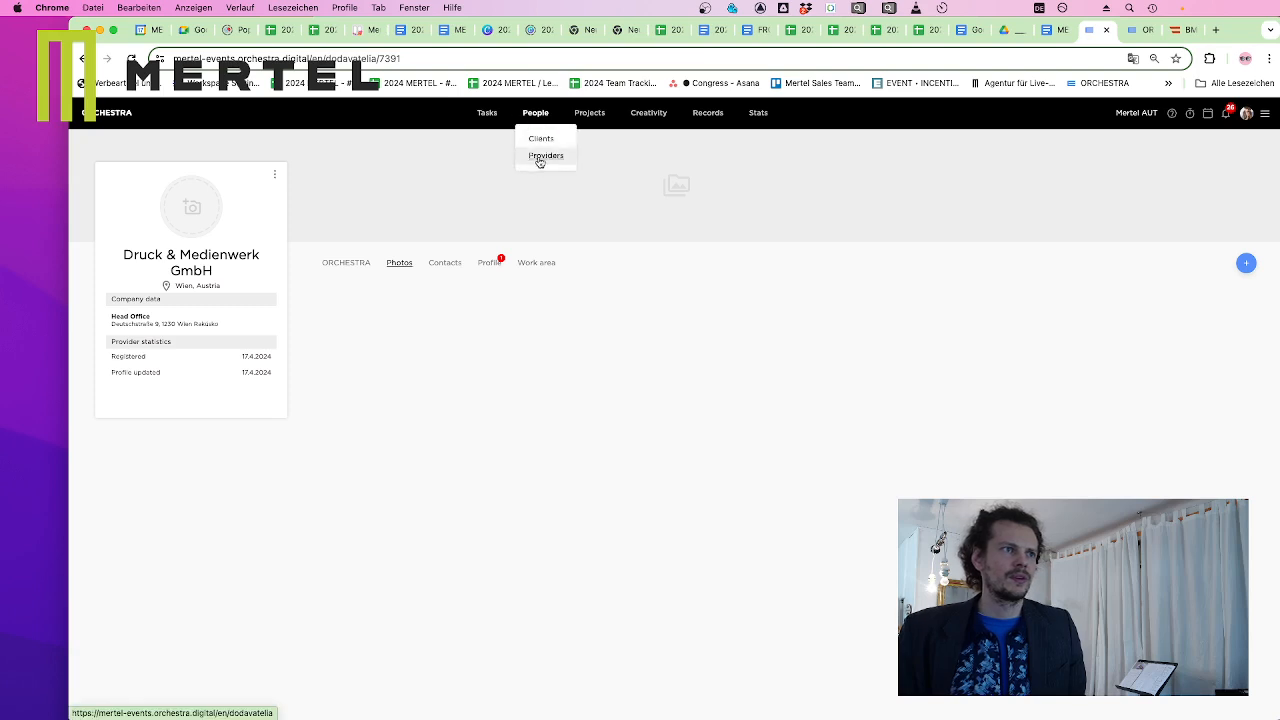
left_click(542, 156)
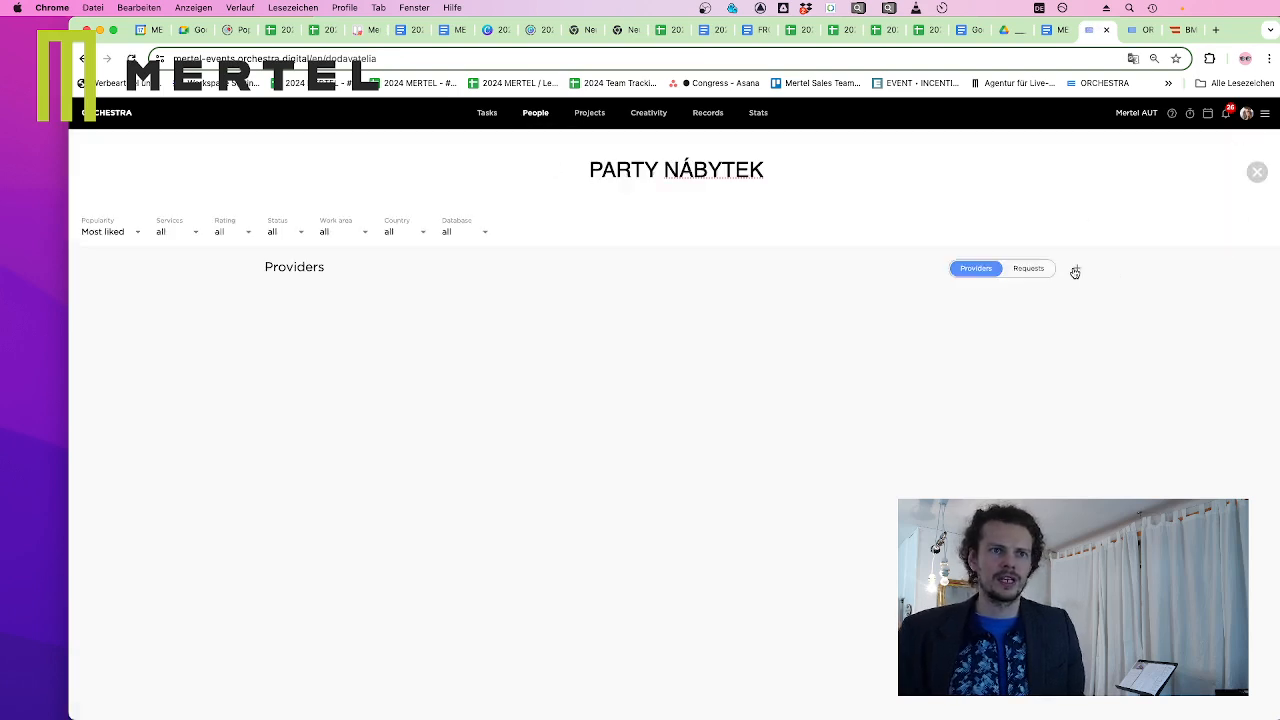
left_click(1076, 268)
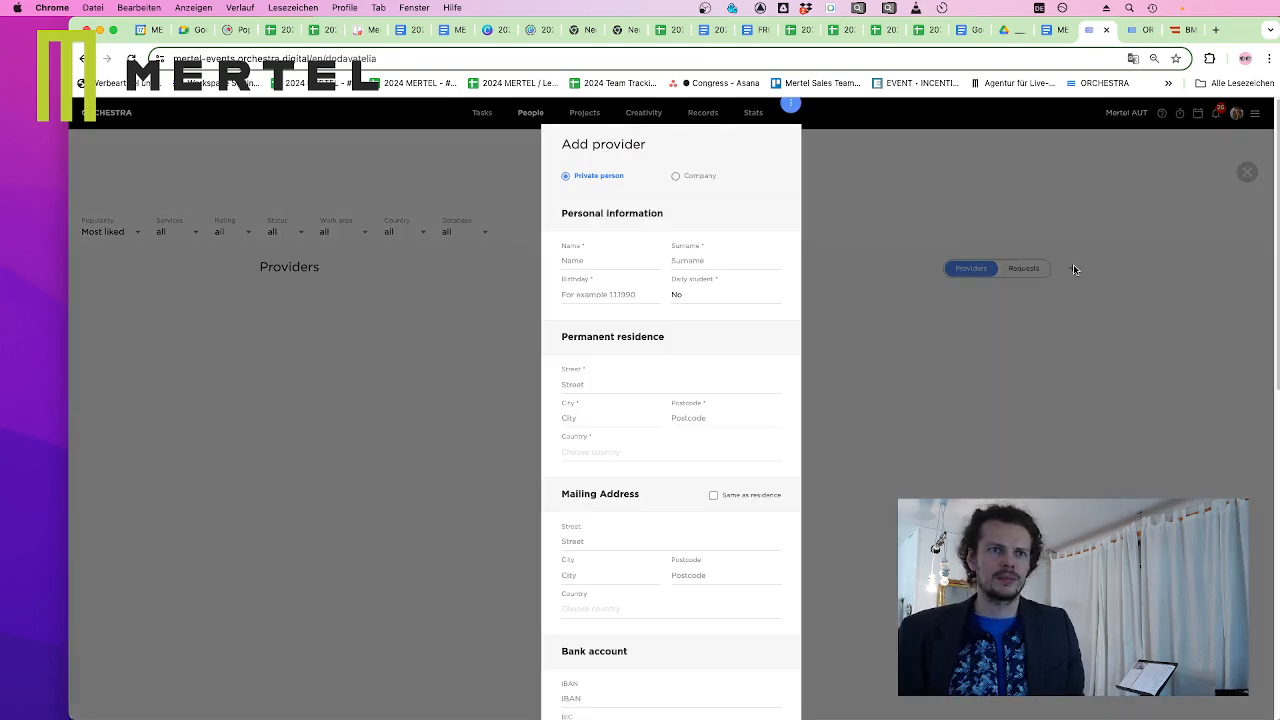
Set the new provider's type to Company and enter PARTY NÁBYTEK as its business name
left_click(675, 176)
left_click(600, 259)
type("PARTY NÁBYTEK")
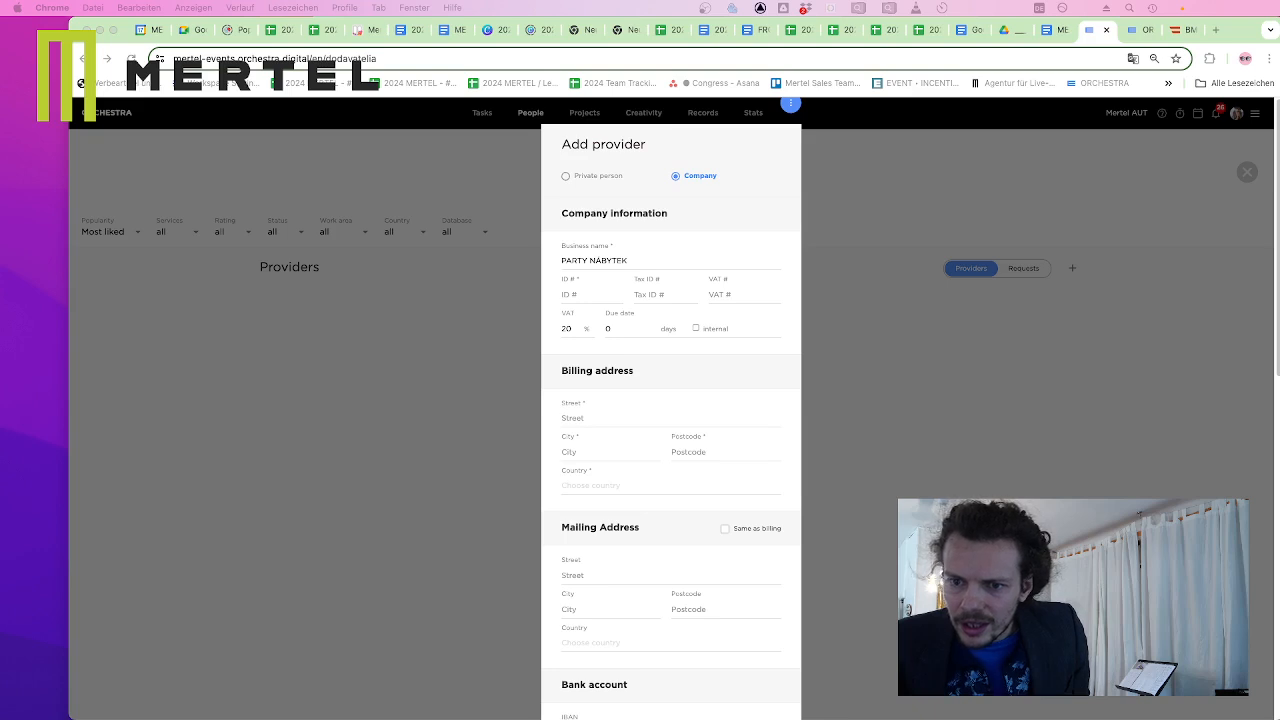
Enter the contact person's name, splitting the pasted full name between the first name and surname fields
scroll(635, 512, "down", 3)
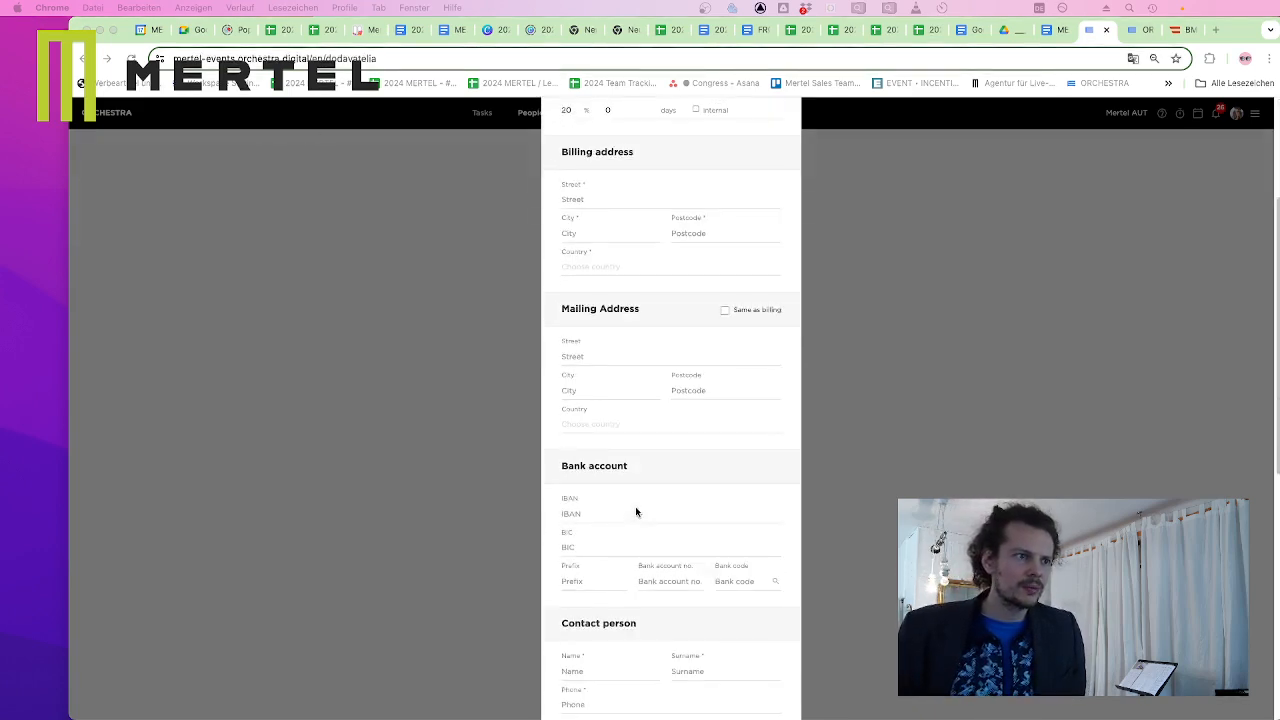
scroll(612, 525, "down", 7)
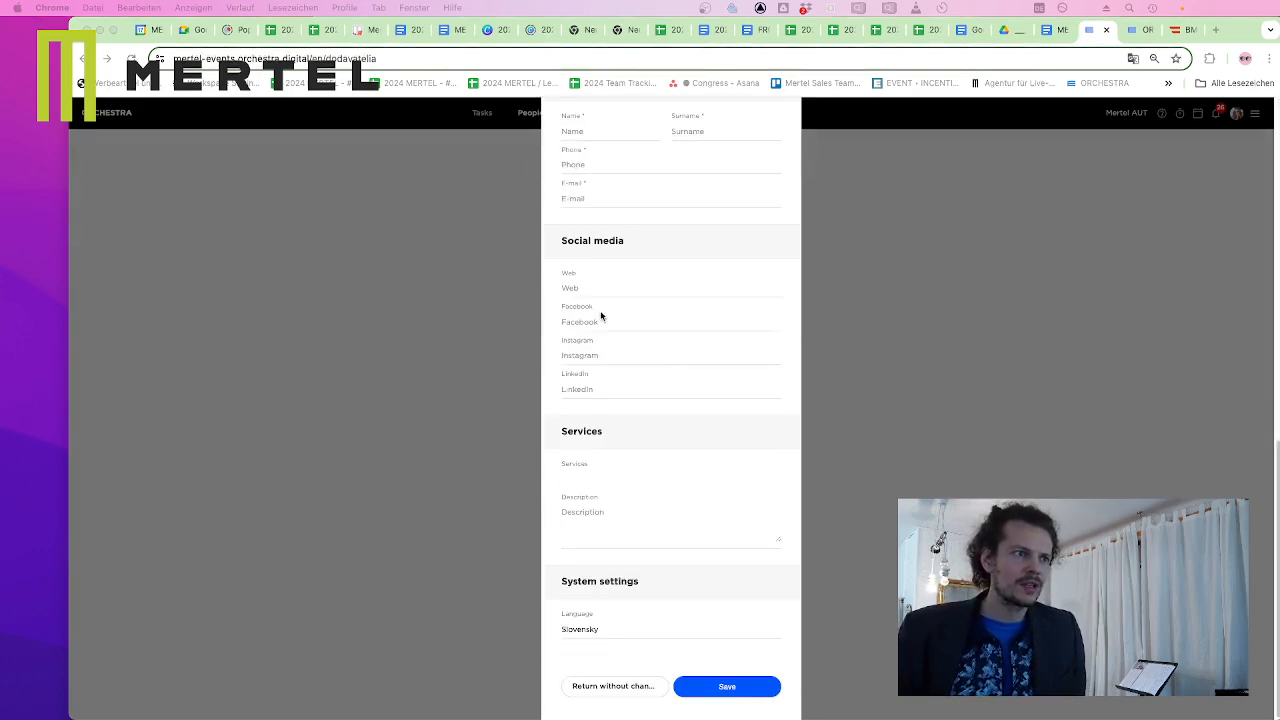
scroll(600, 345, "up", 9)
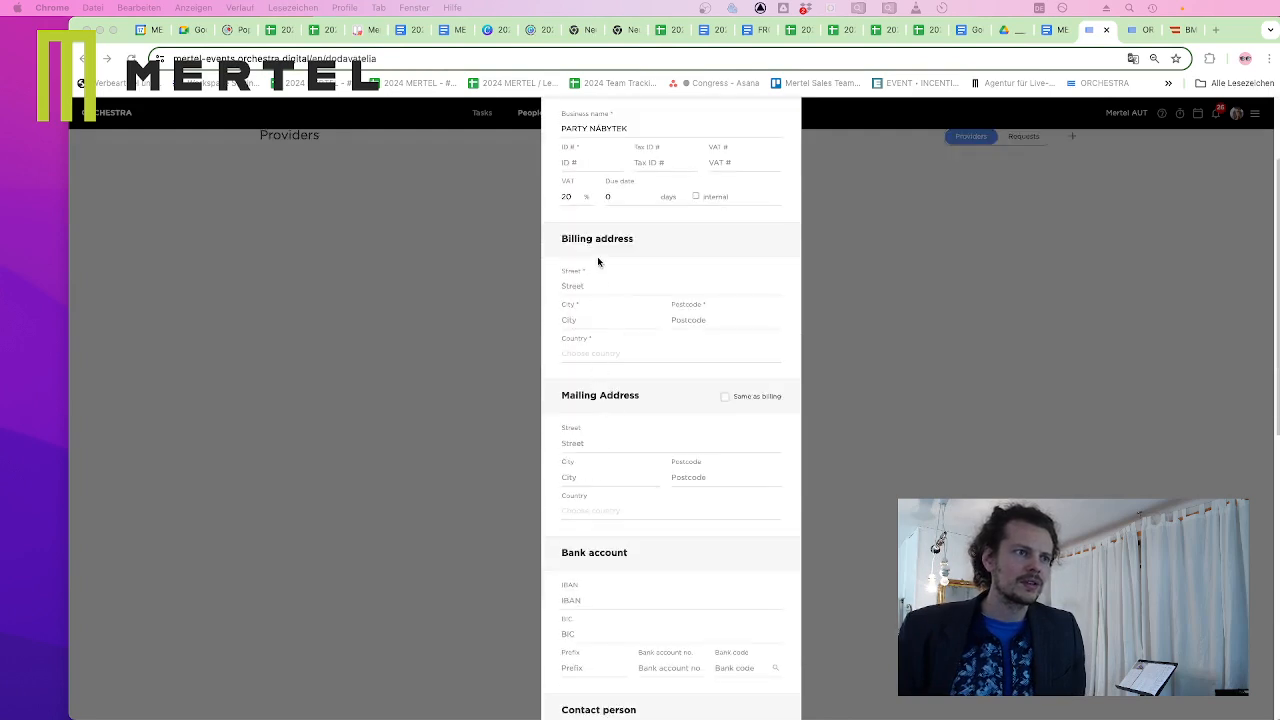
scroll(626, 595, "down", 7)
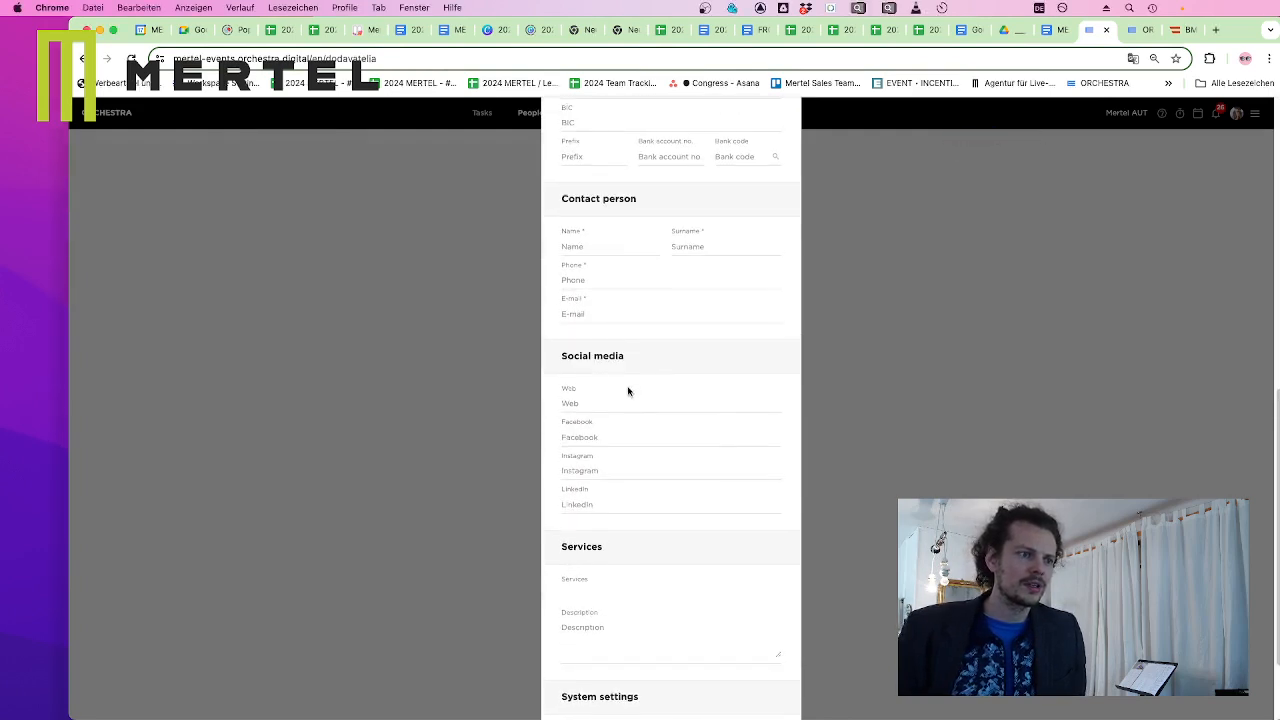
double_click(618, 250)
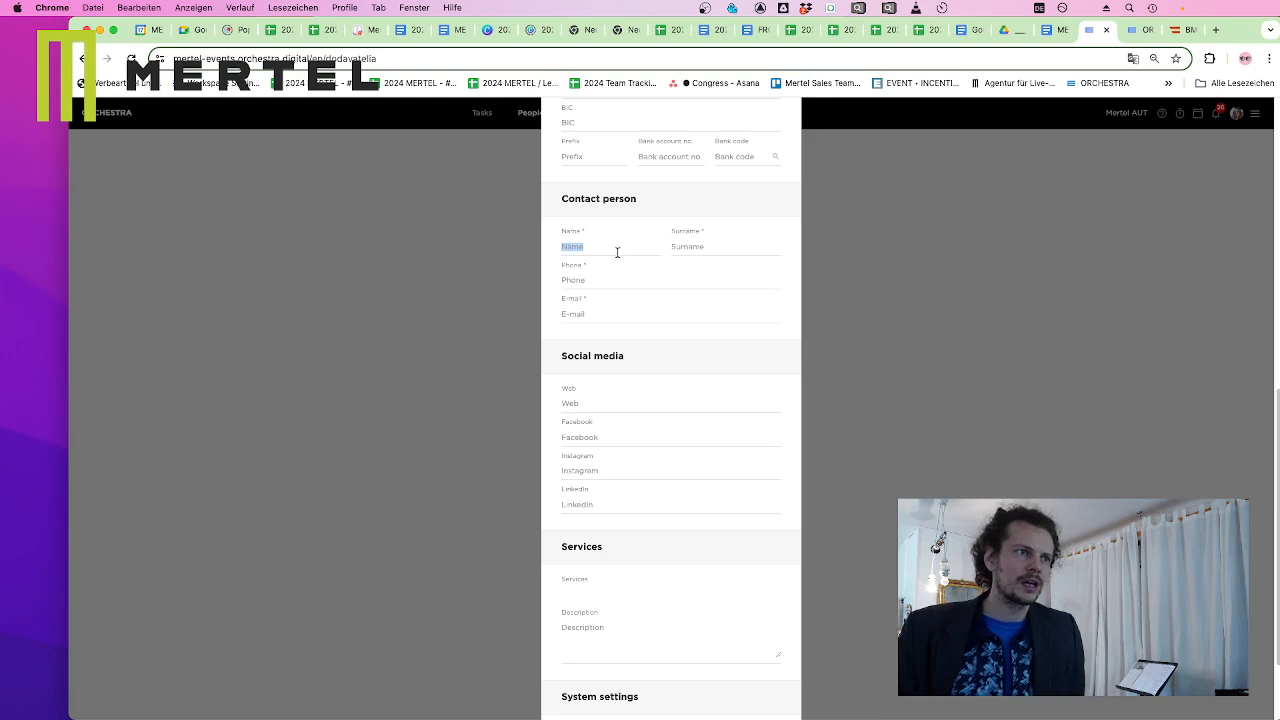
key("ctrl+v")
left_click_drag(594, 246, 626, 246)
key("ctrl+x")
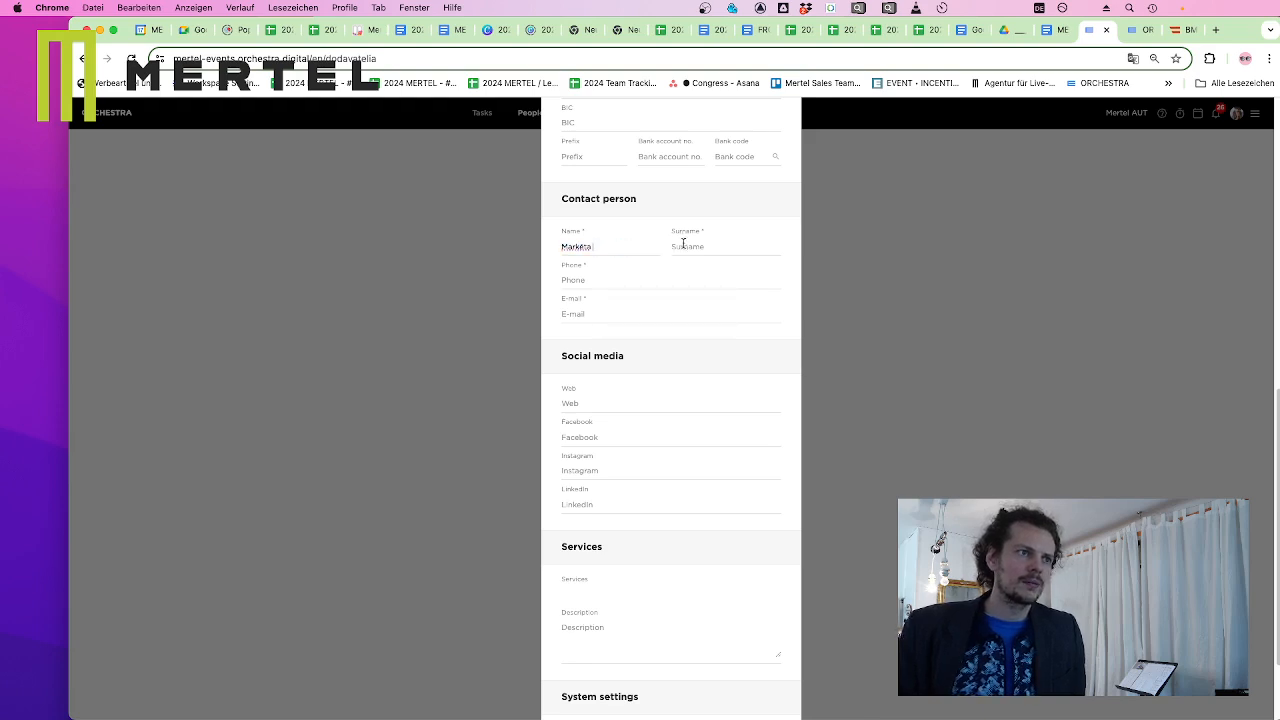
left_click(683, 245)
key("ctrl+v")
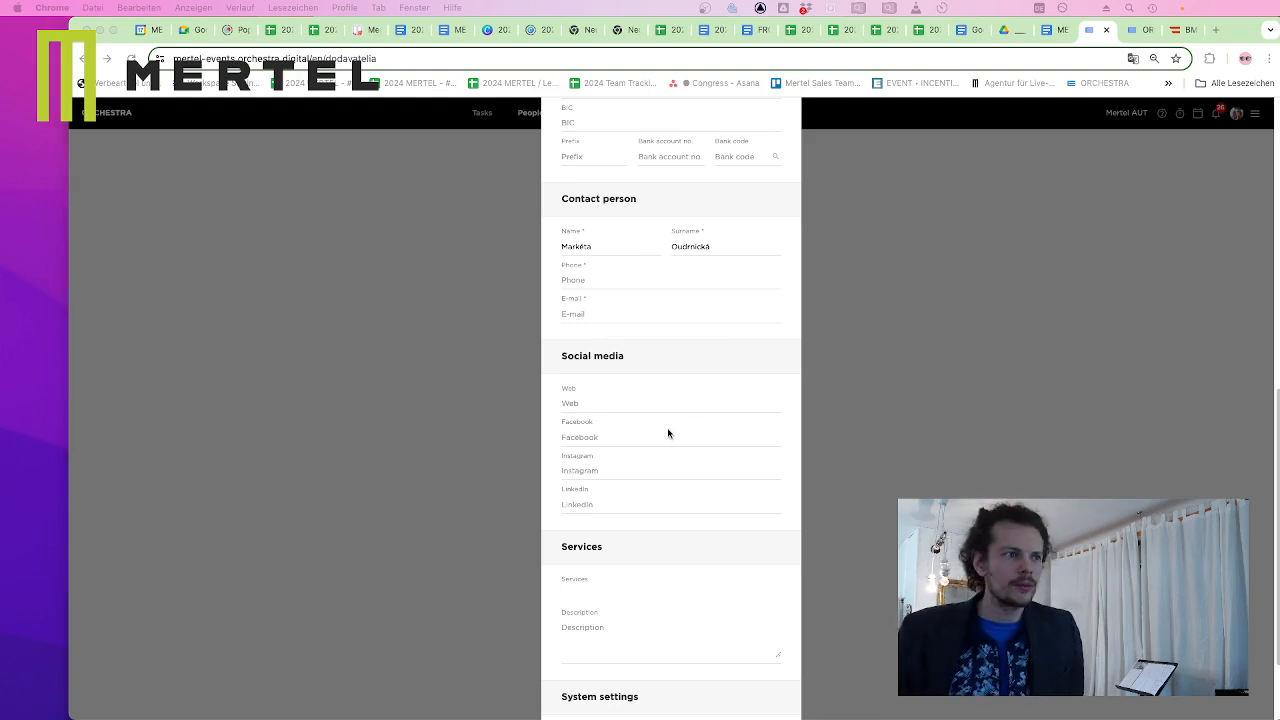
Fill in the contact person's e-mail and phone number
left_click(600, 314)
key("ctrl+v")
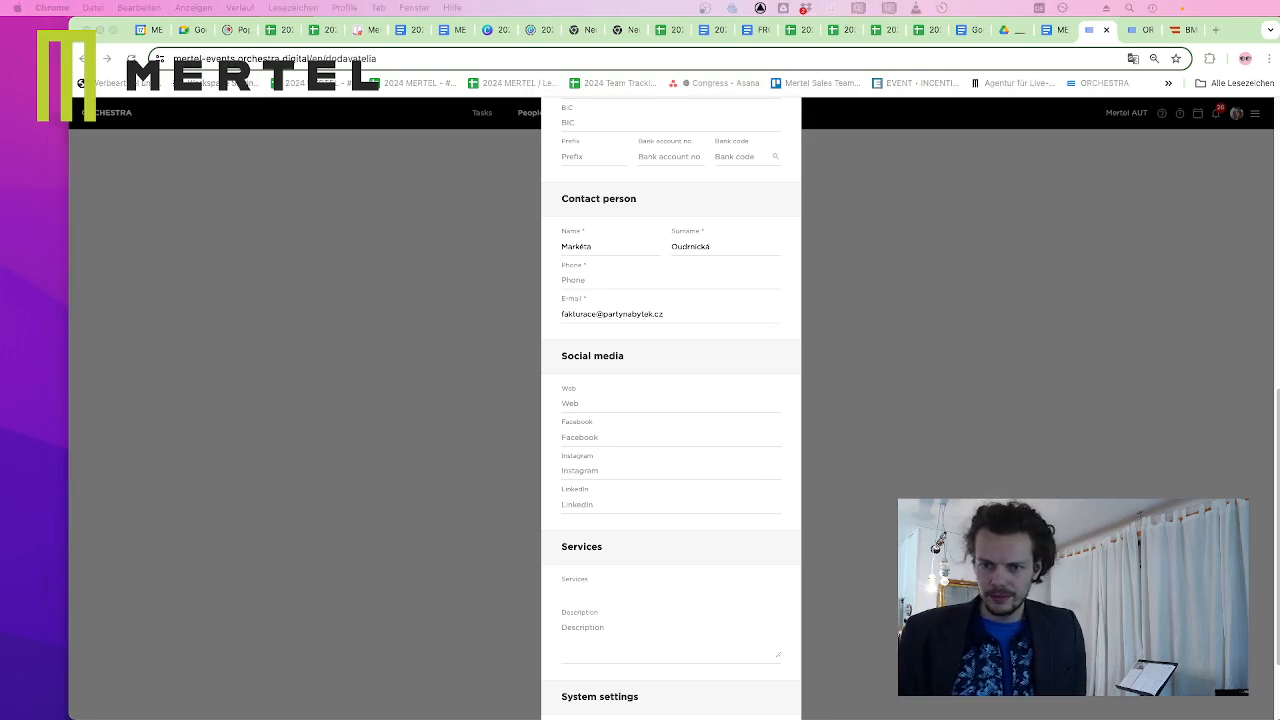
left_click(614, 278)
key("ctrl+v")
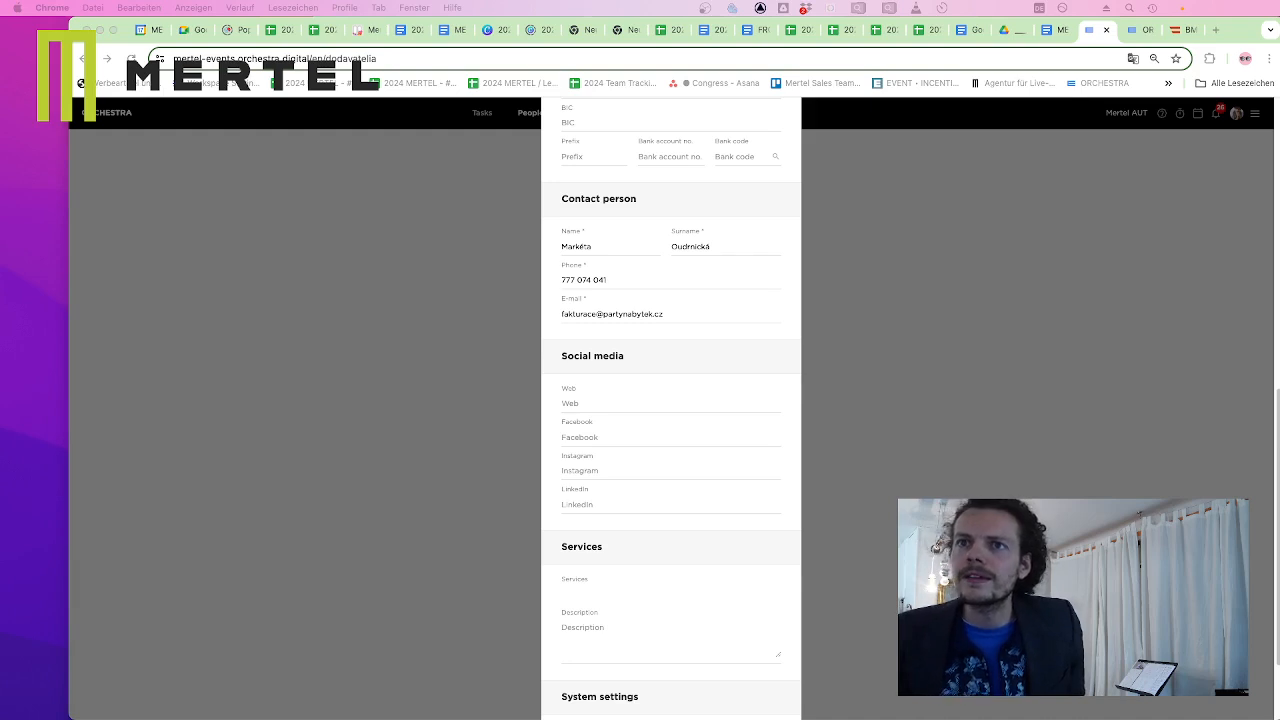
Fill in the provider's VAT number and company ID number in the company information
scroll(600, 190, "up", 10)
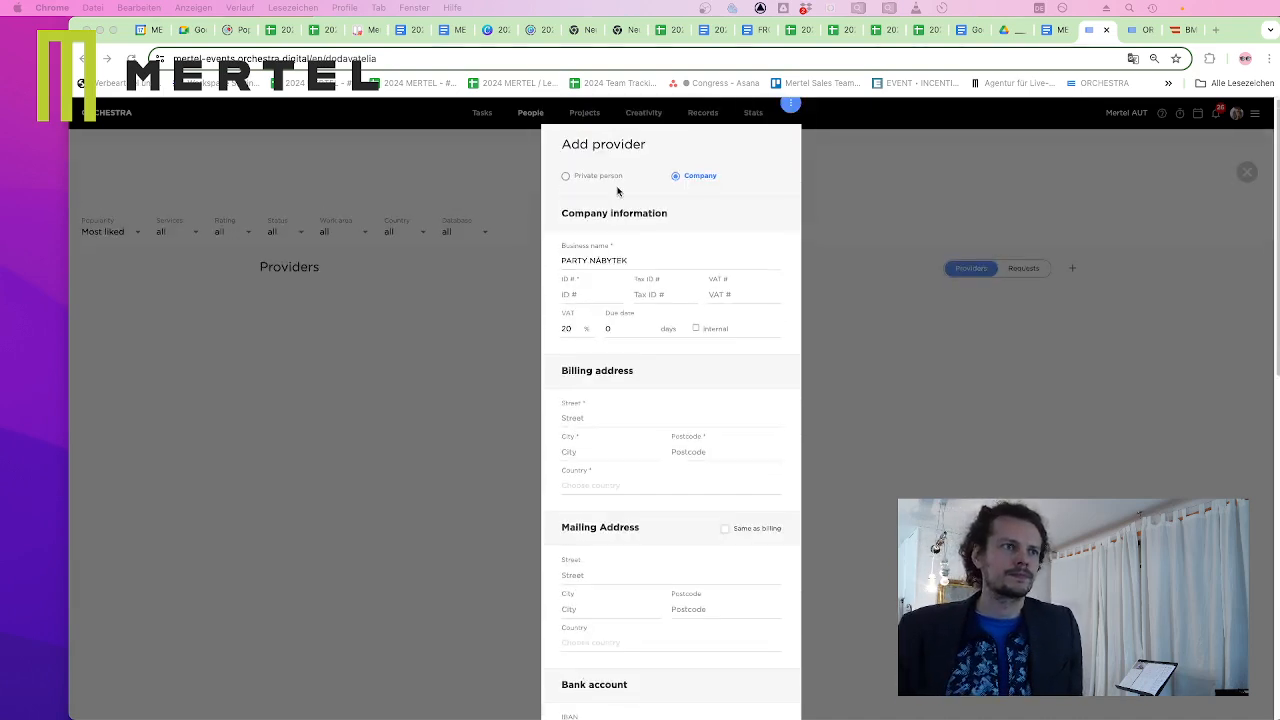
left_click(717, 294)
key("super+v")
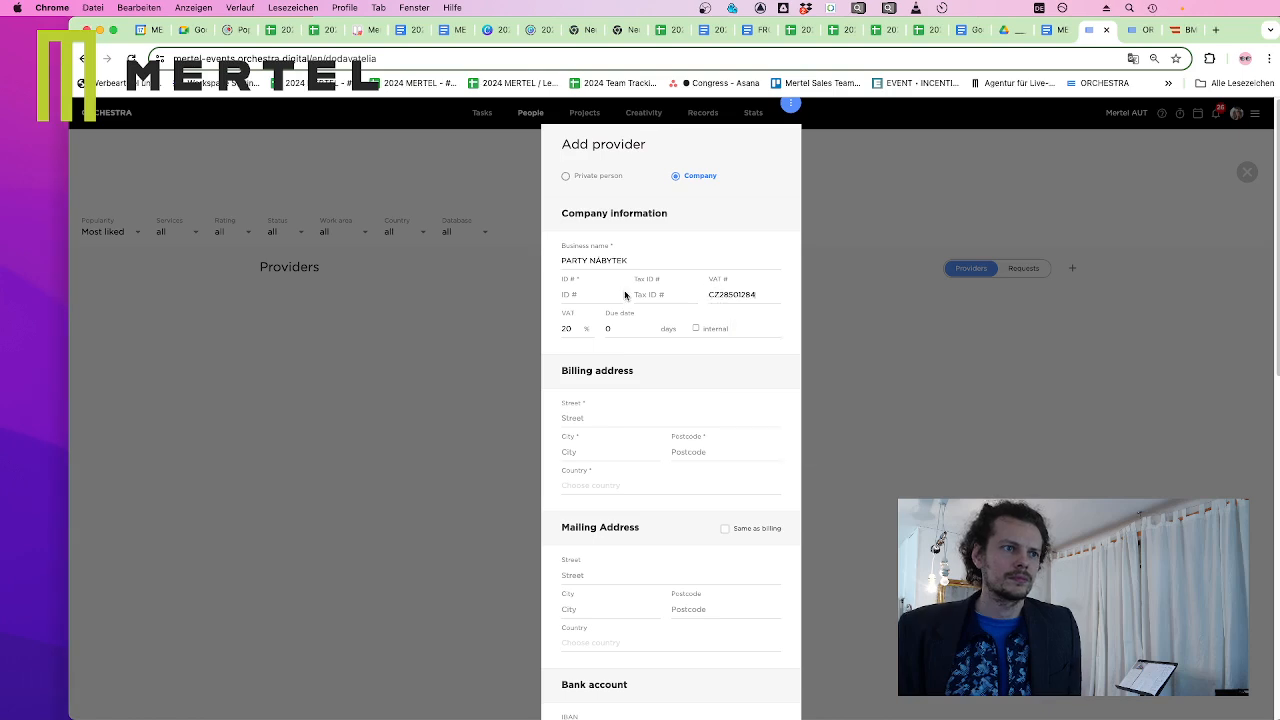
left_click(594, 293)
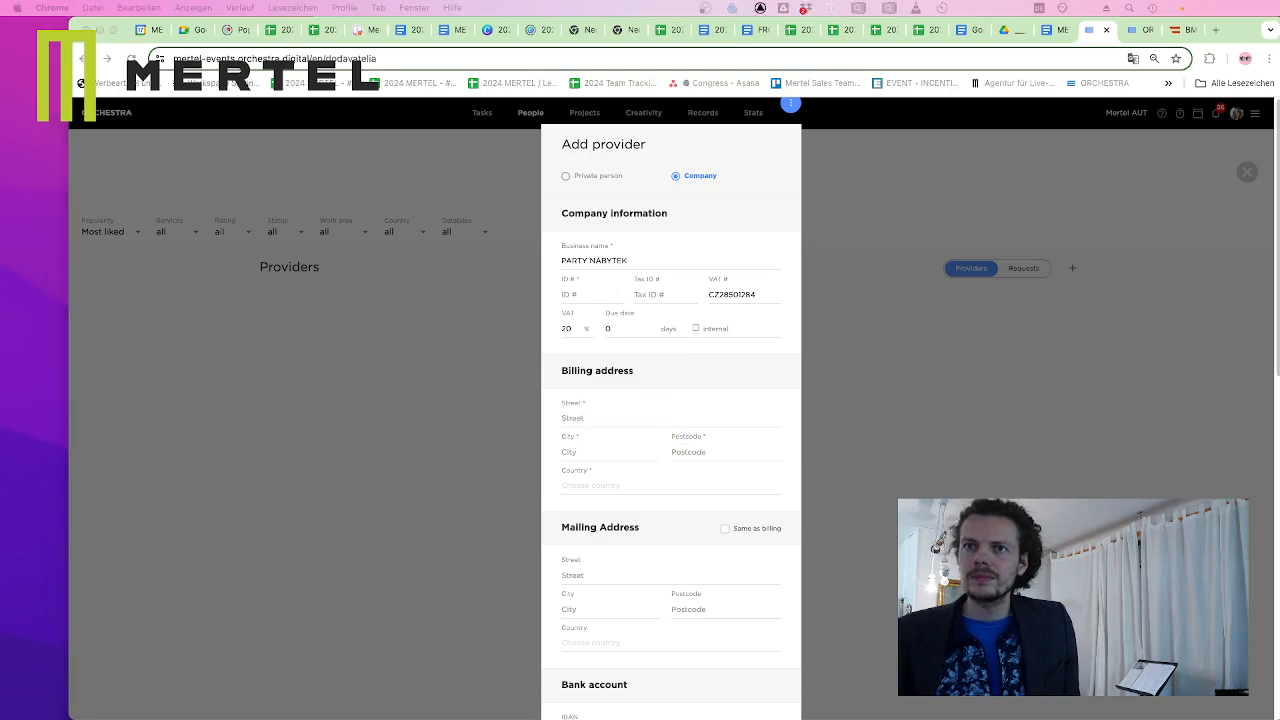
left_click(569, 294)
key("ctrl+v")
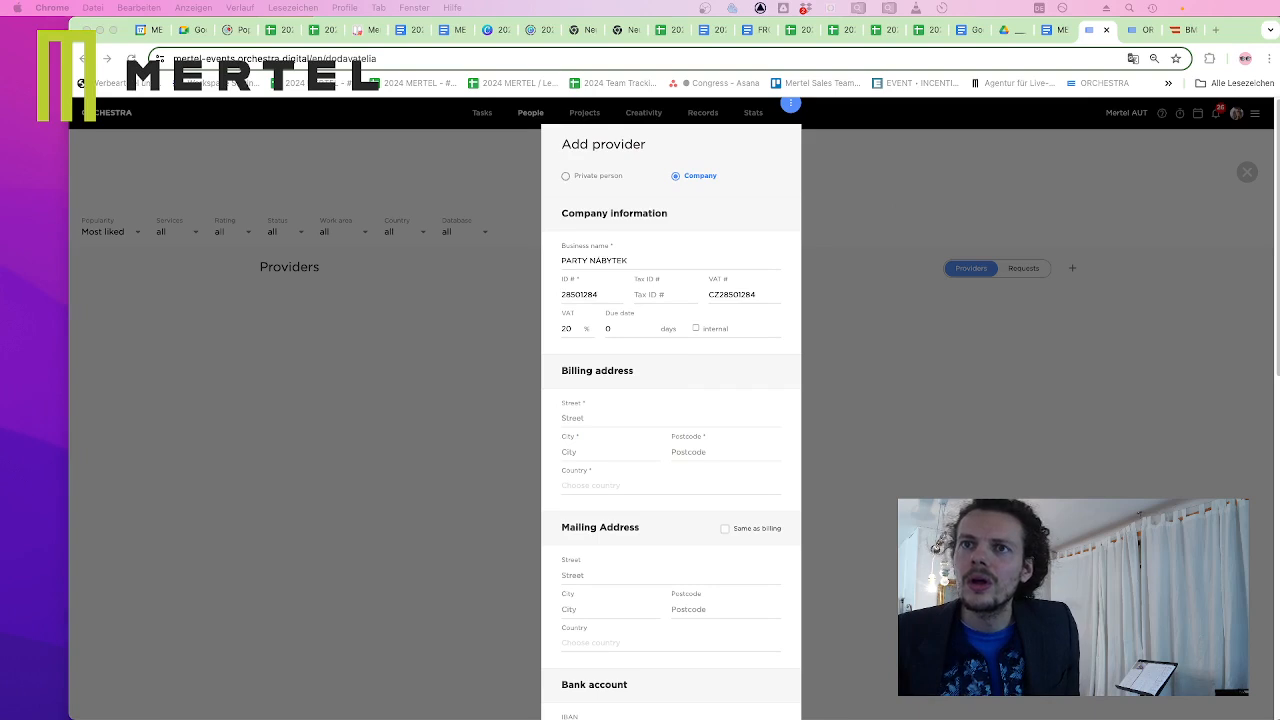
Replace the contact's phone number with its version including the country code, and try to save the provider
scroll(677, 531, "down", 10)
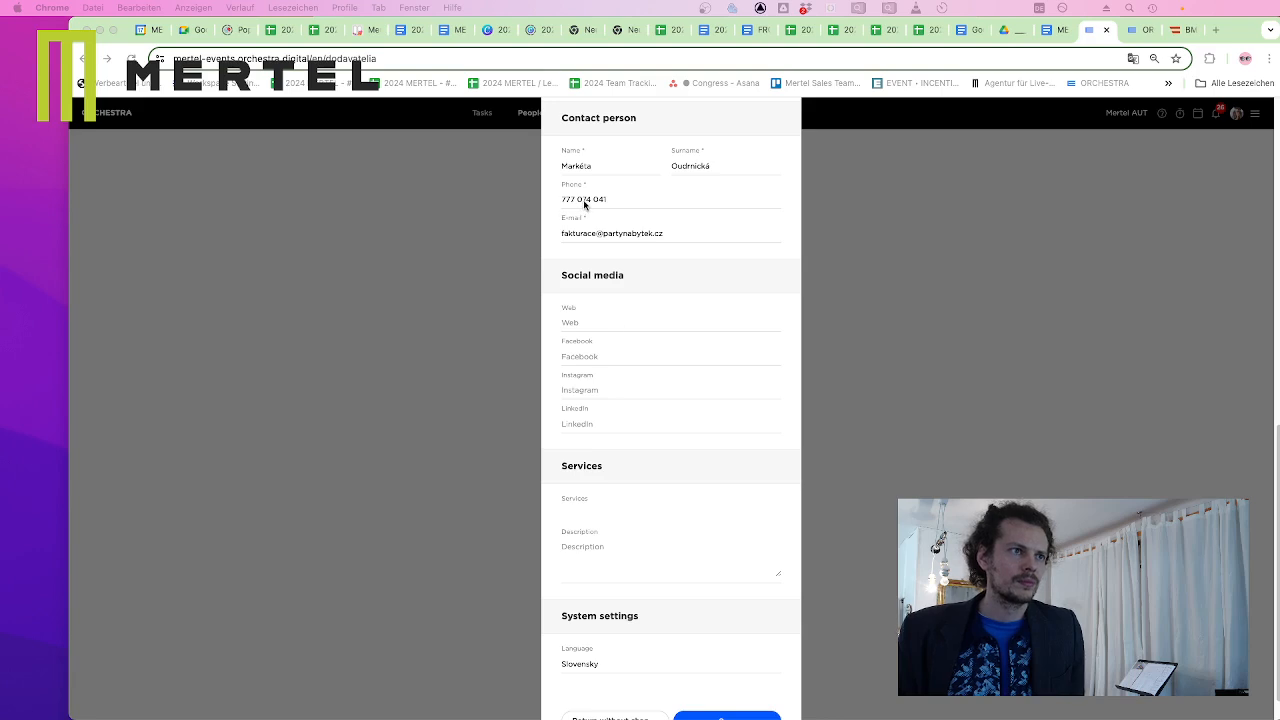
triple_click(584, 200)
key("super+v")
scroll(680, 452, "down", 1)
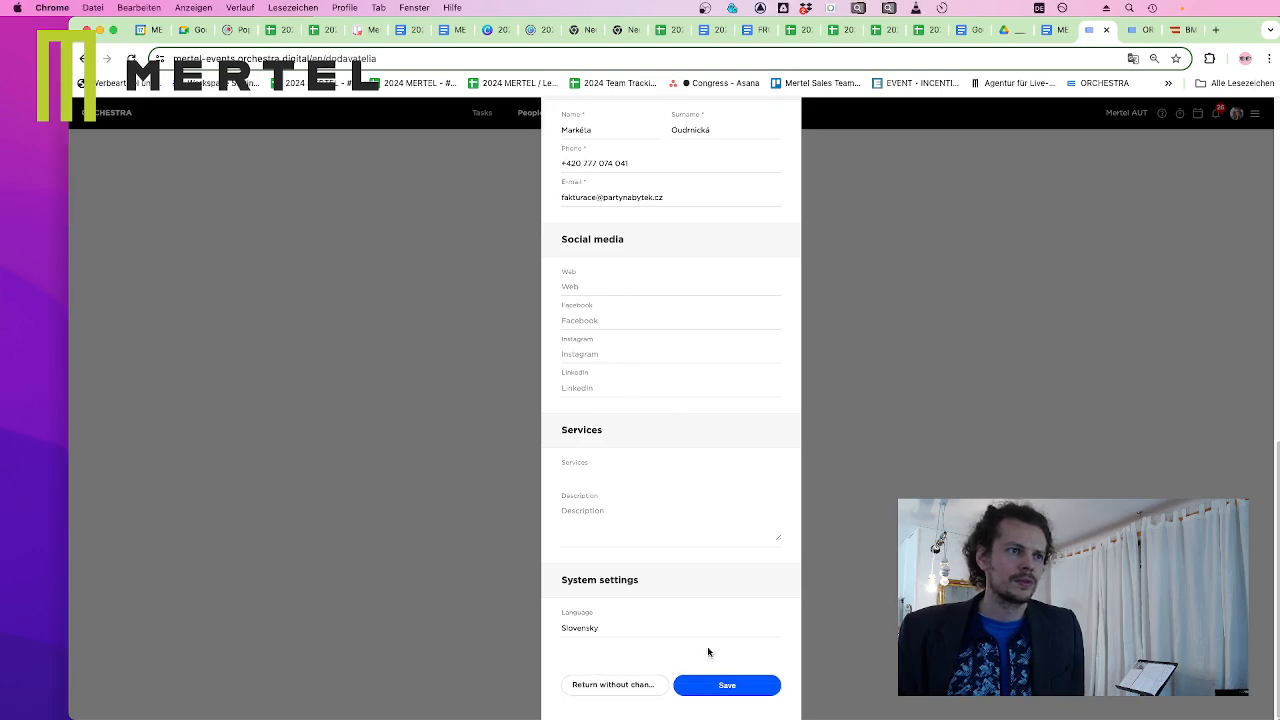
left_click(704, 685)
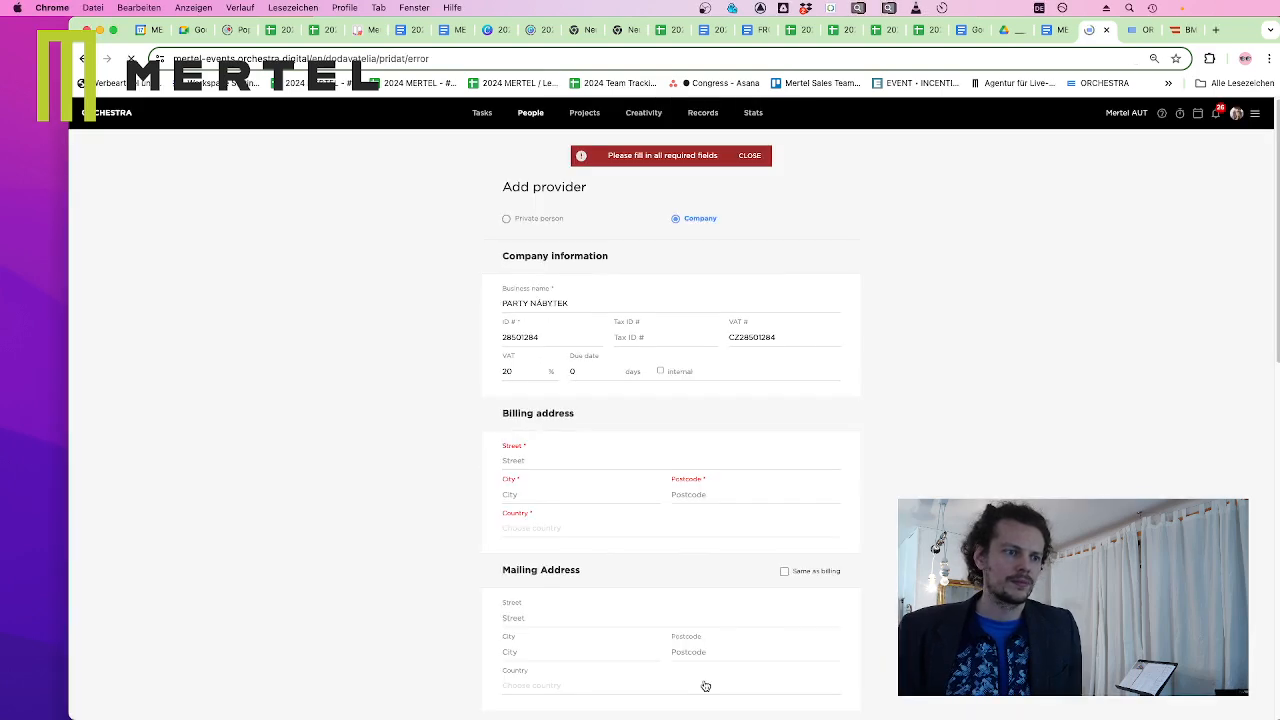
Paste the company's address into the billing street and move its postcode and city portion to the city field
left_click(563, 460)
key("super+Tab")
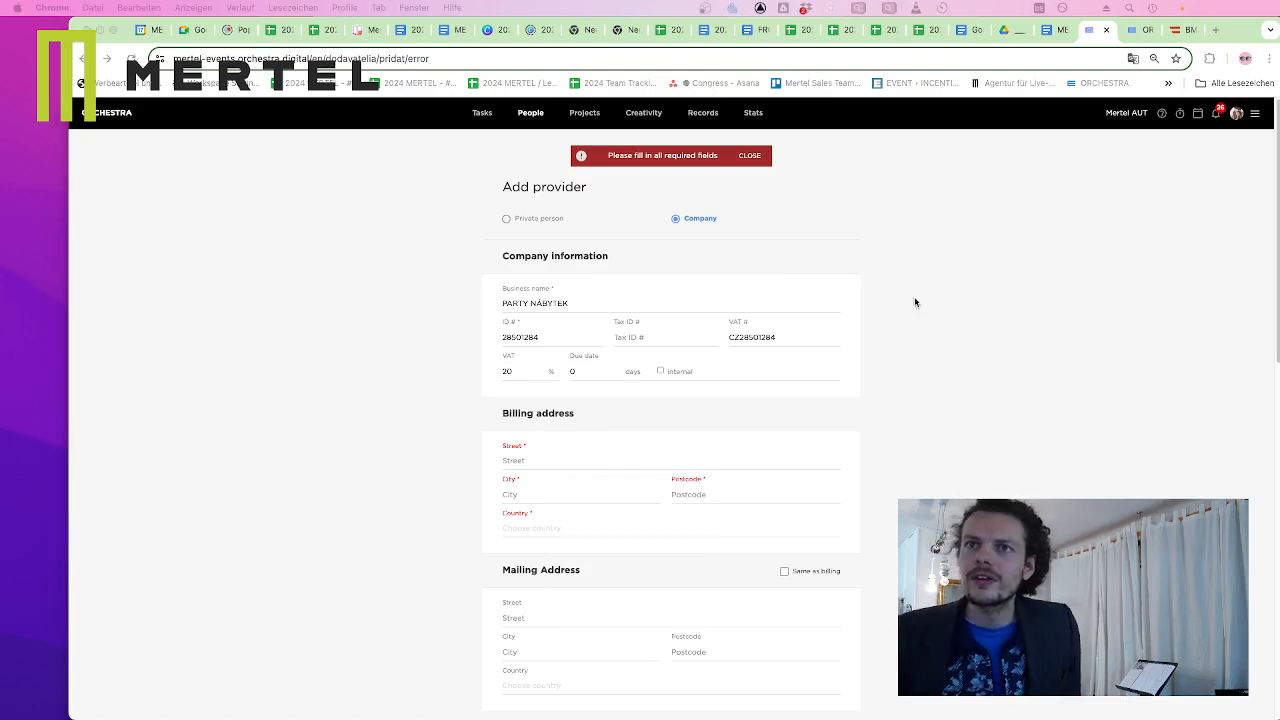
left_click(546, 466)
key("super+v")
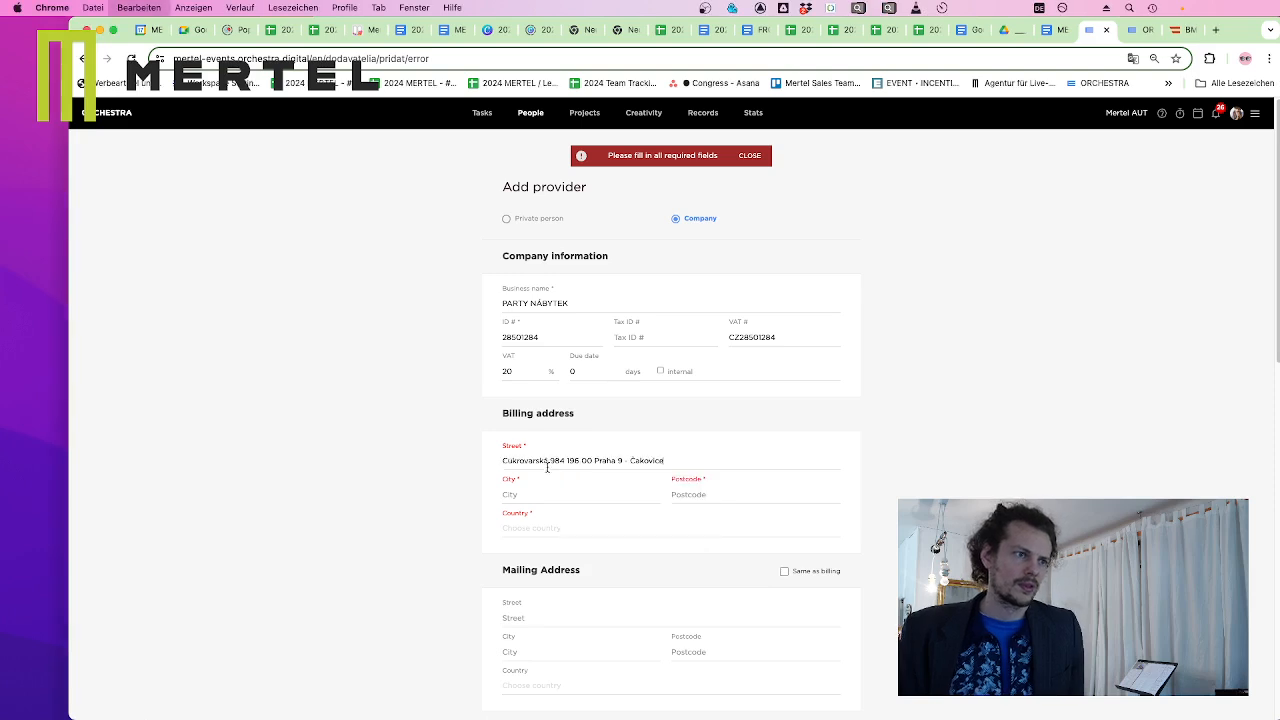
left_click_drag(565, 461, 703, 459)
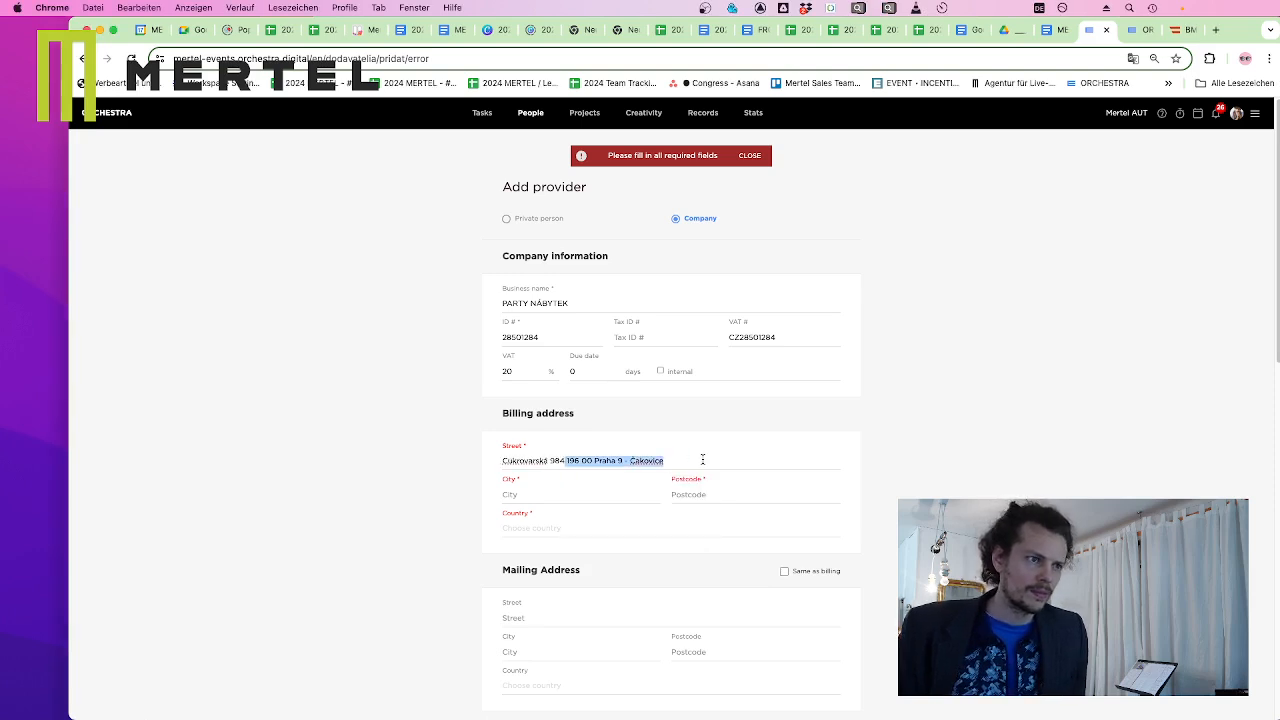
key("super+x")
left_click(530, 493)
key("super+v")
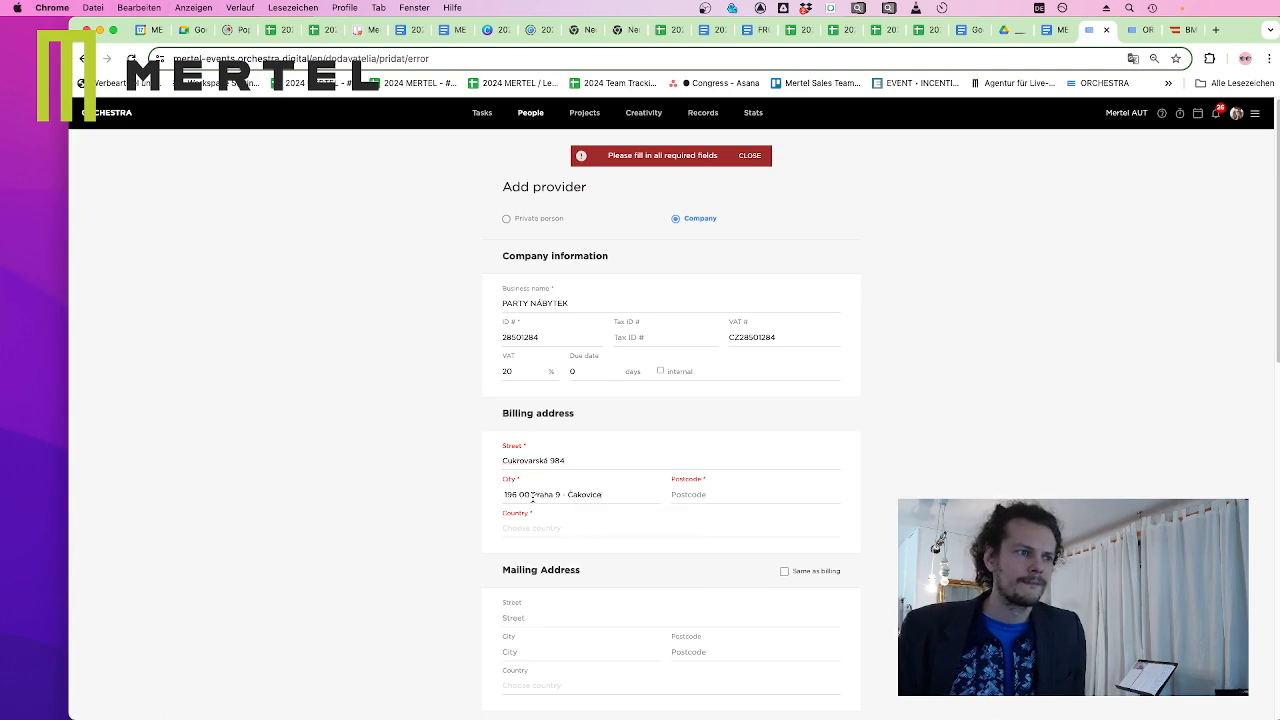
Move the postcode from the billing city to the postcode field and remove the district name after the city
left_click_drag(531, 494, 626, 495)
key("super+x")
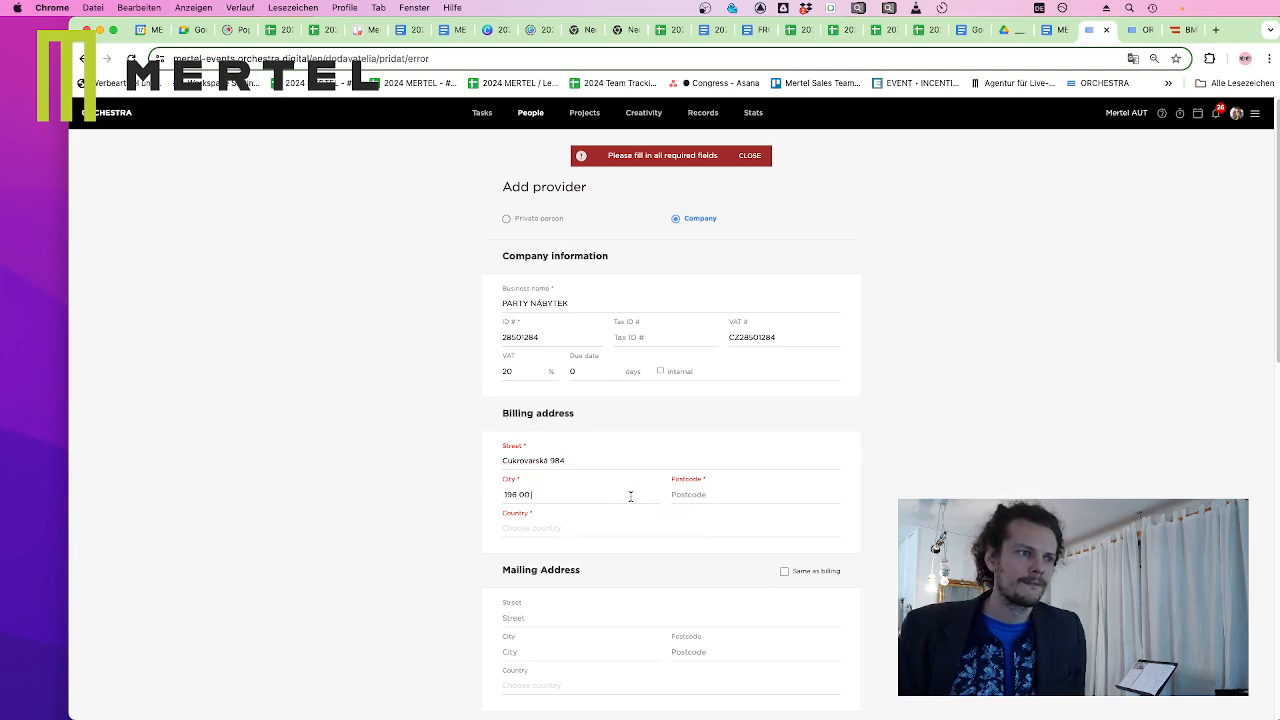
key("super+z")
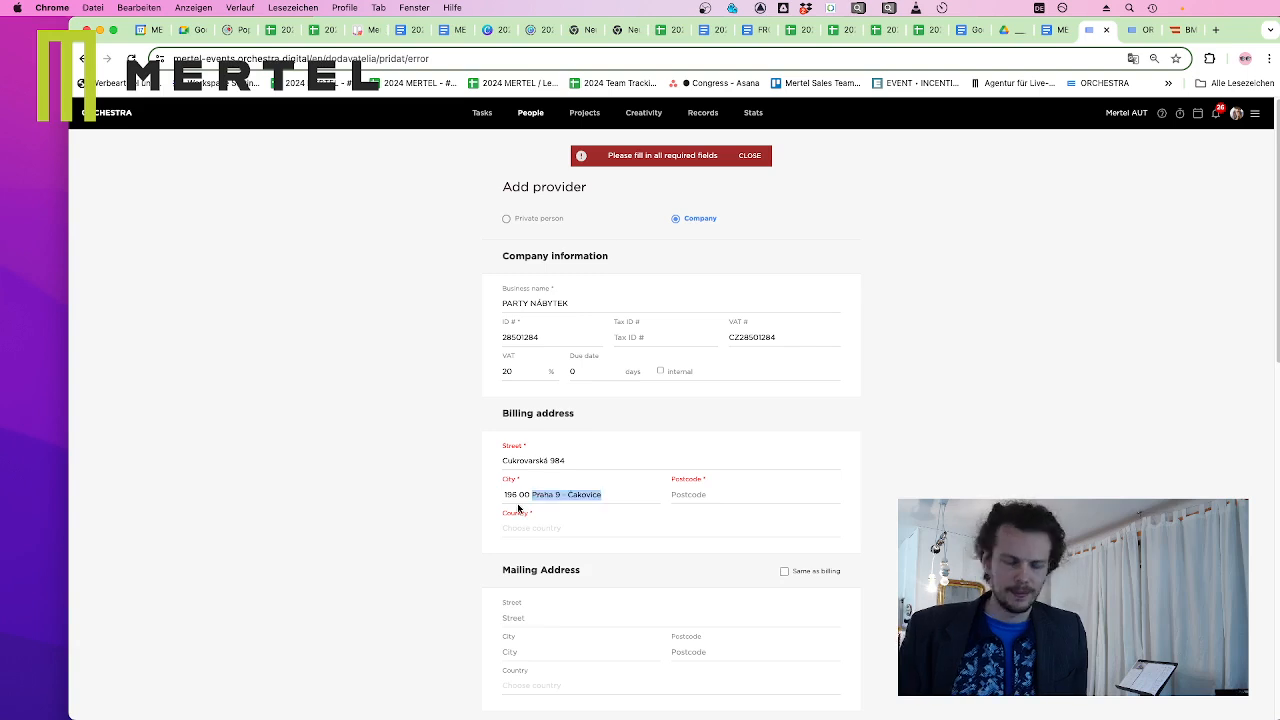
left_click_drag(554, 494, 459, 498)
left_click(507, 497)
key("super+x")
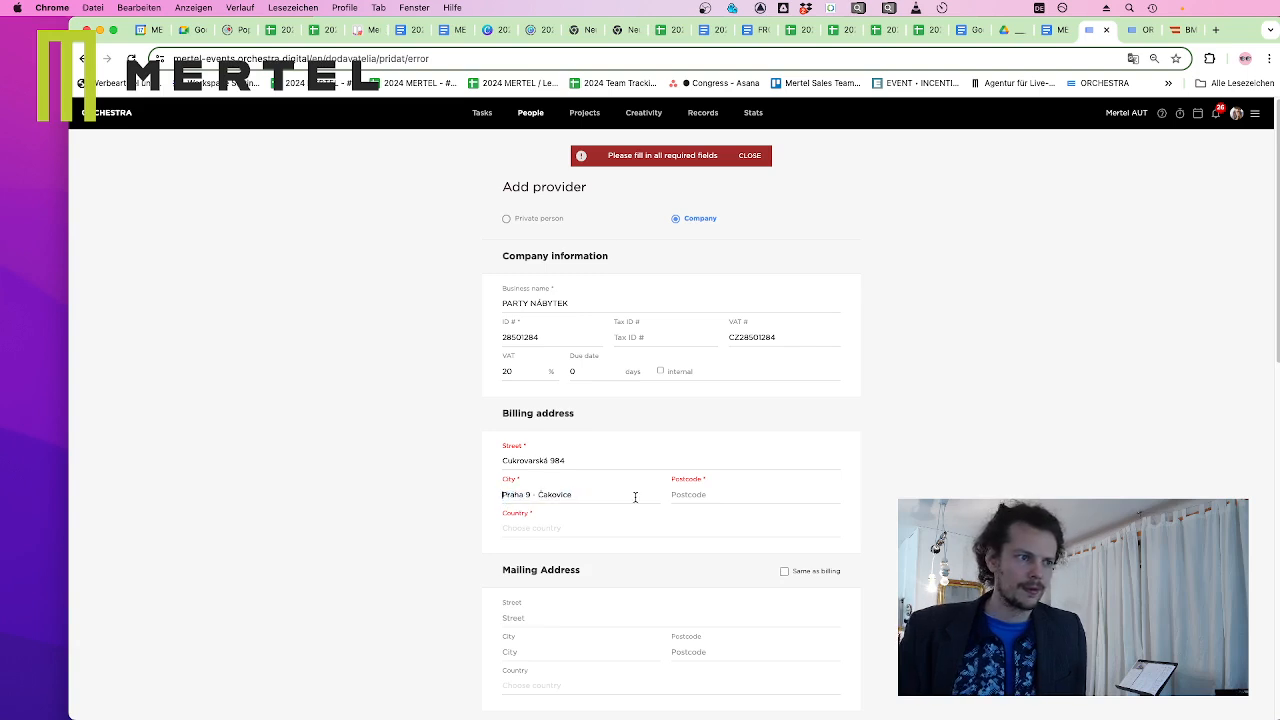
left_click(674, 494)
key("super+v")
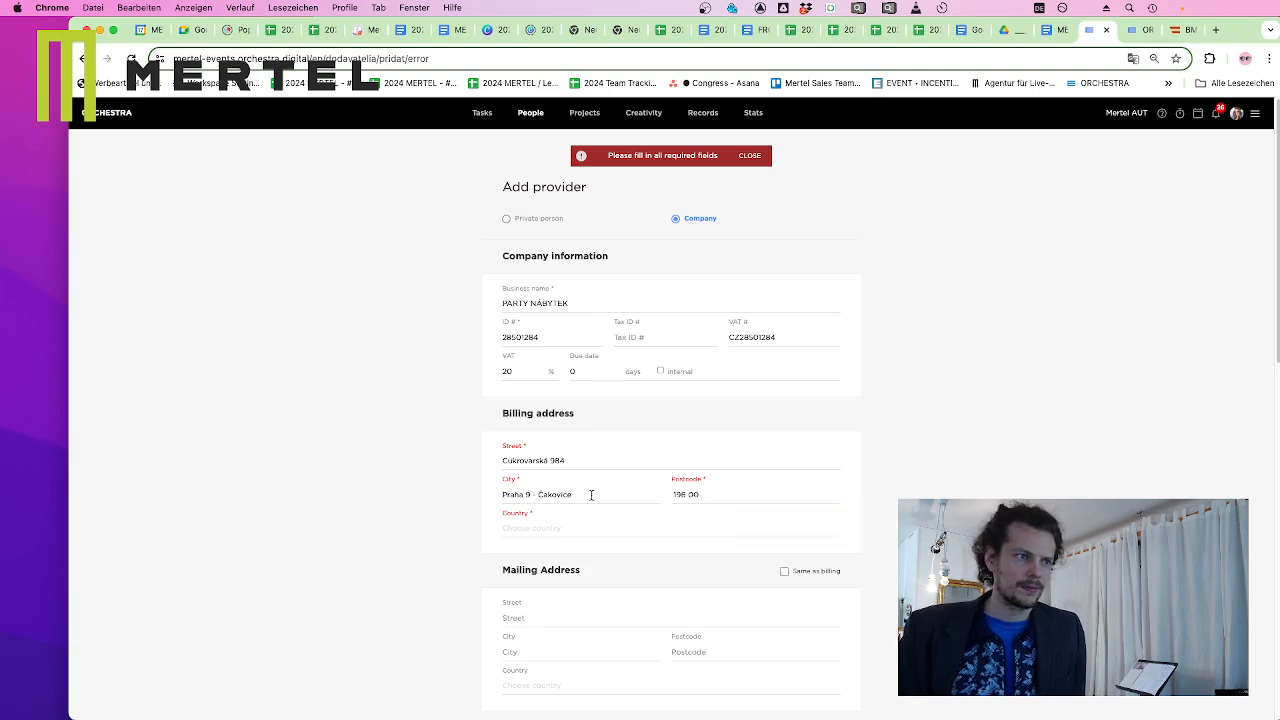
left_click_drag(591, 496, 526, 497)
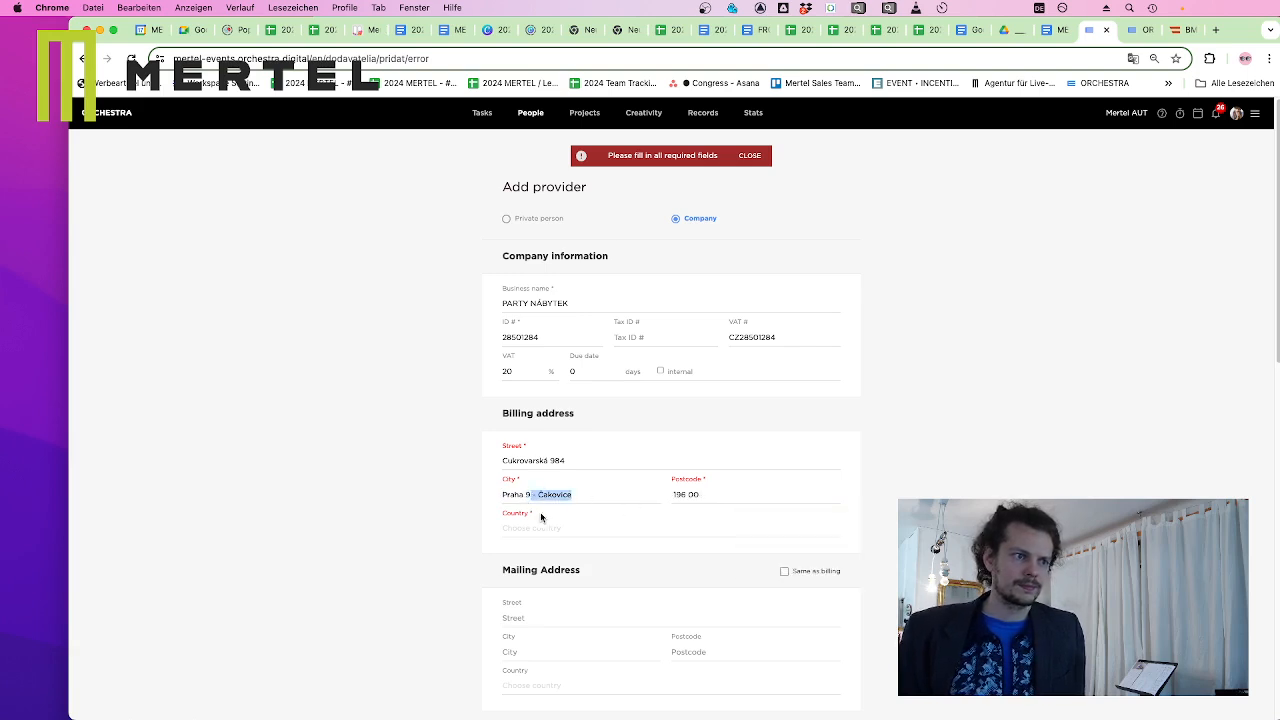
key("BackSpace")
Set the billing country to Czech republic and save the provider
left_click(533, 524)
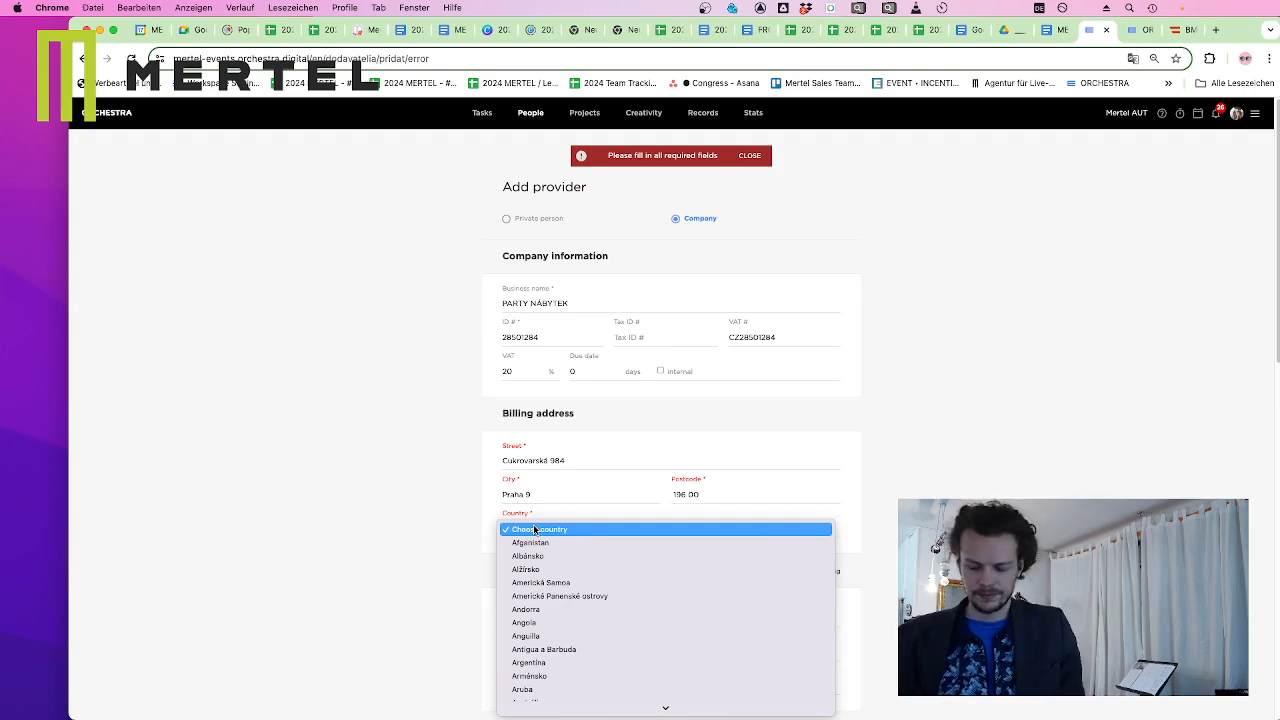
scroll(535, 530, "down", 5)
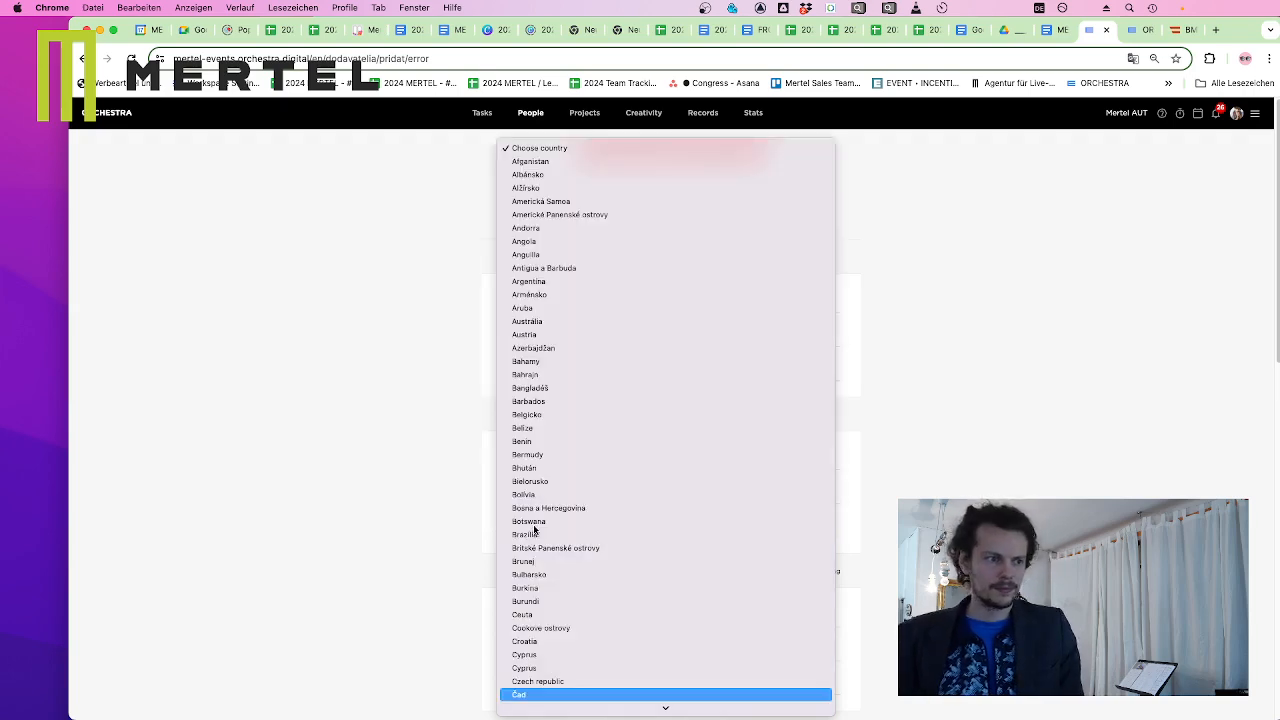
left_click(523, 686)
scroll(760, 500, "down", 10)
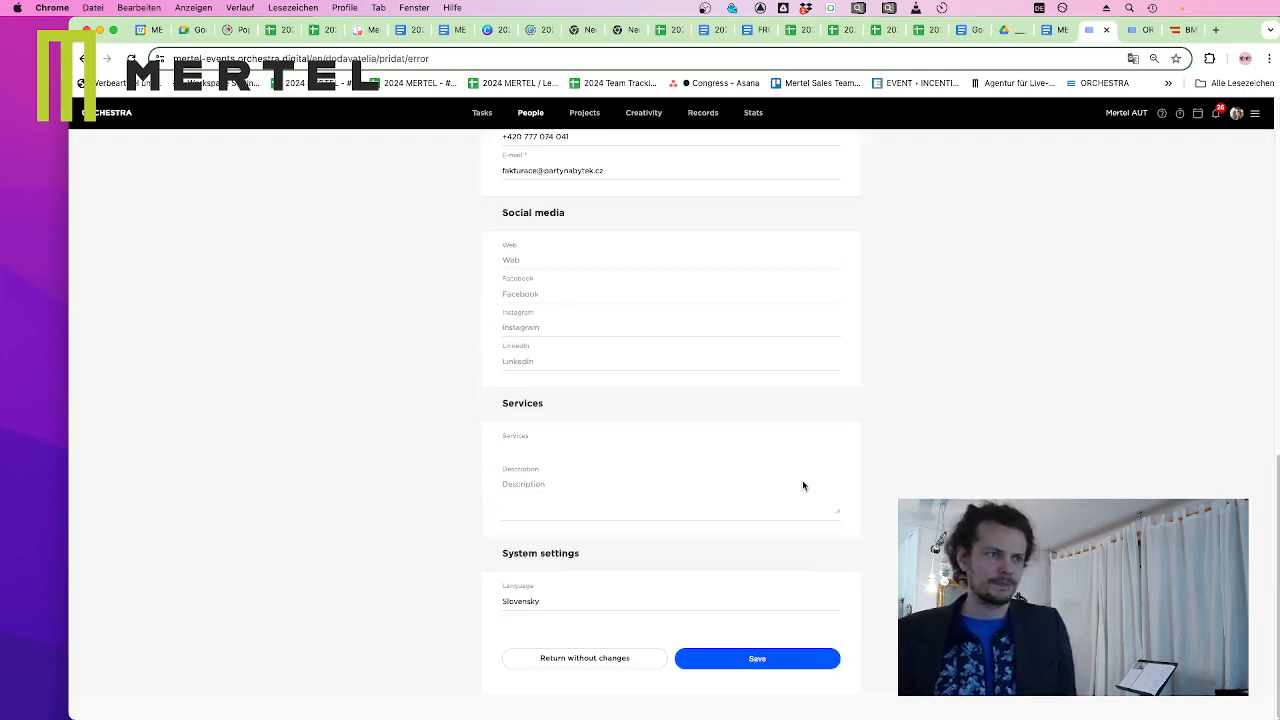
left_click(786, 664)
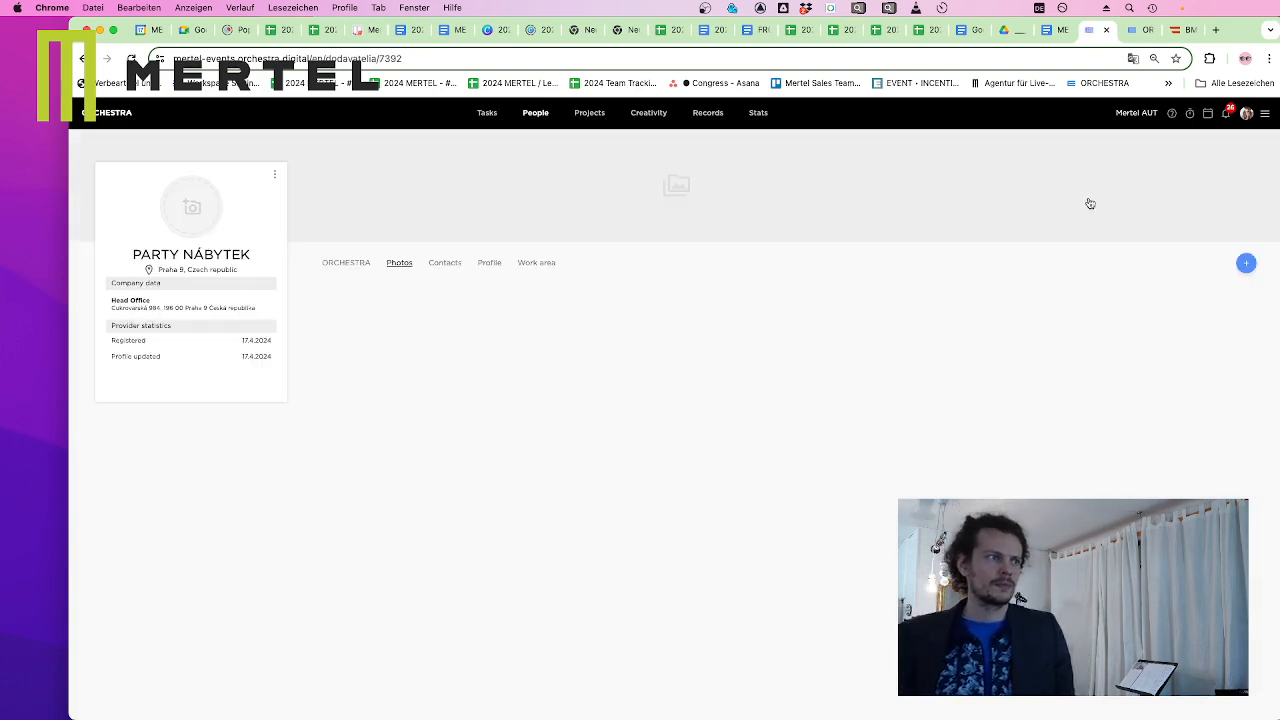
Switch back to the browser tab with the new invoice and reload it to get a blank invoice form
left_click(1139, 30)
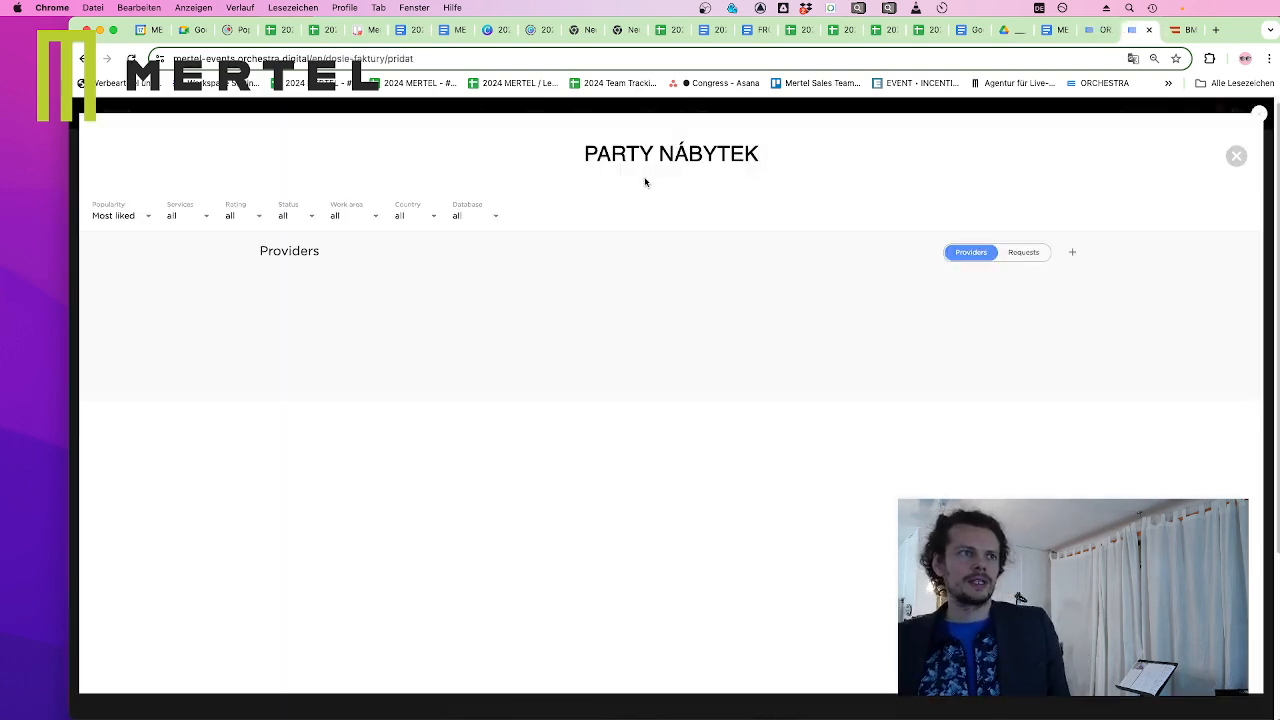
left_click(731, 153)
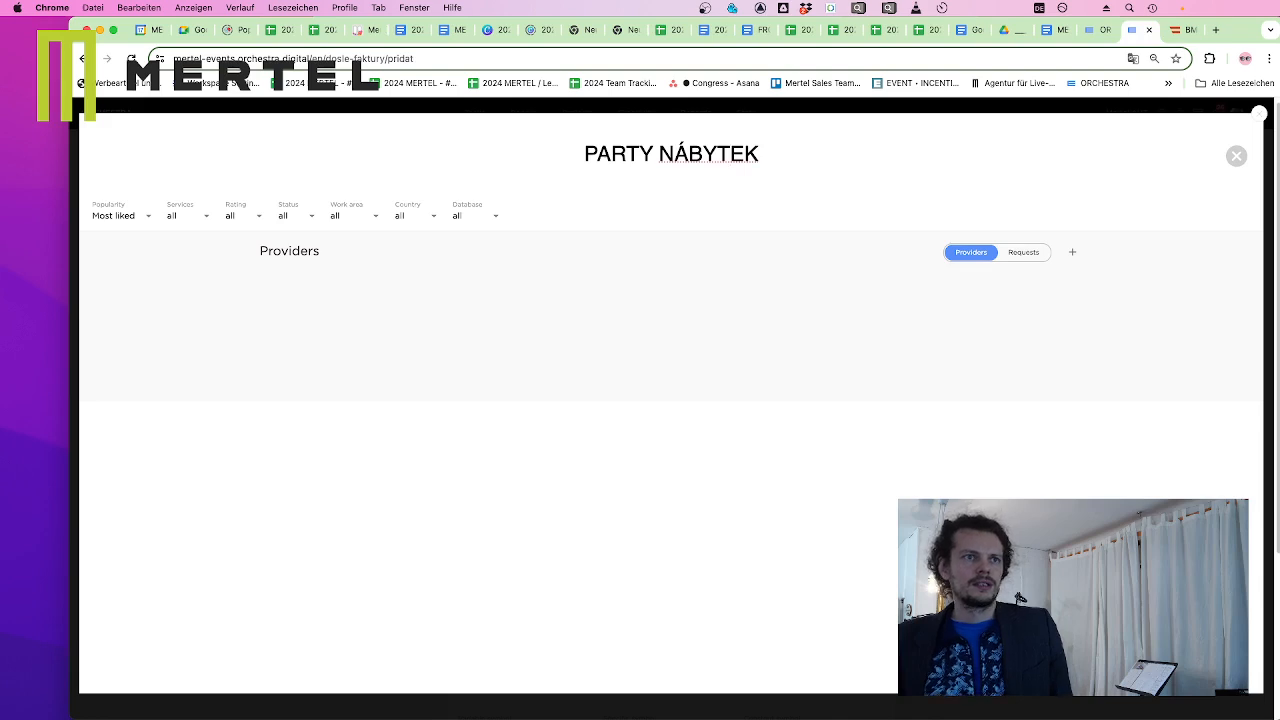
triple_click(734, 141)
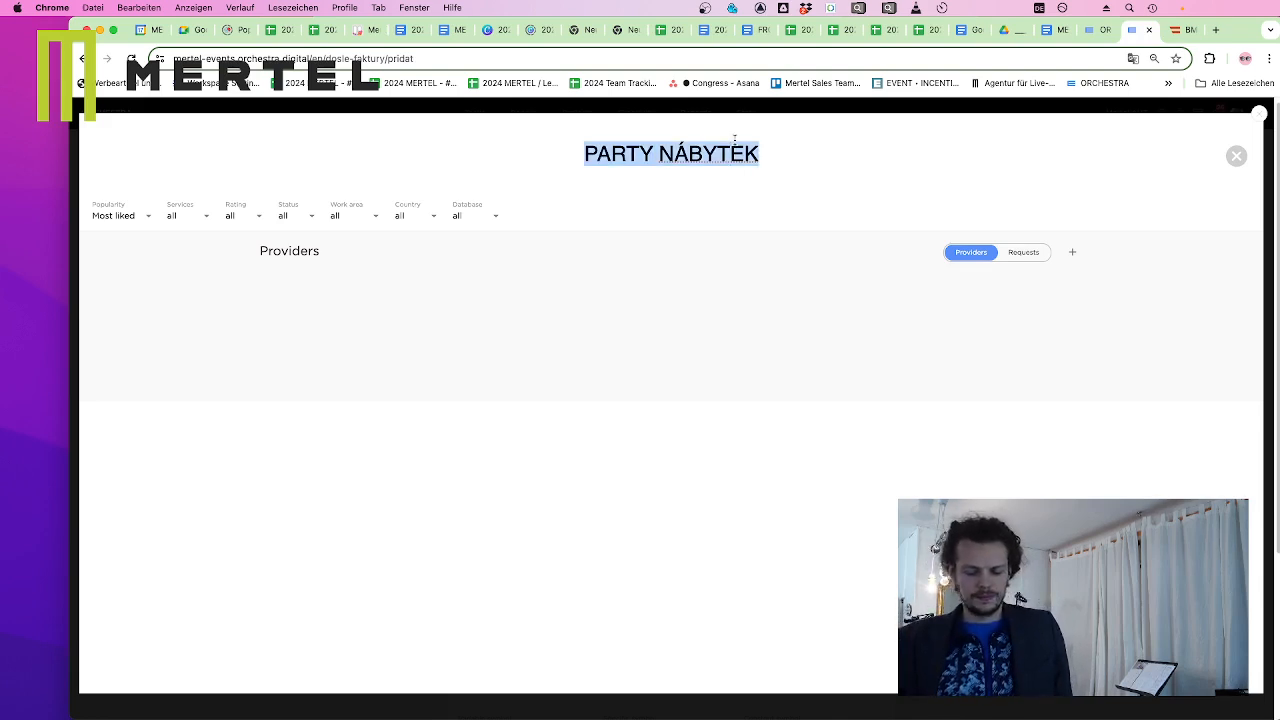
key("super+f")
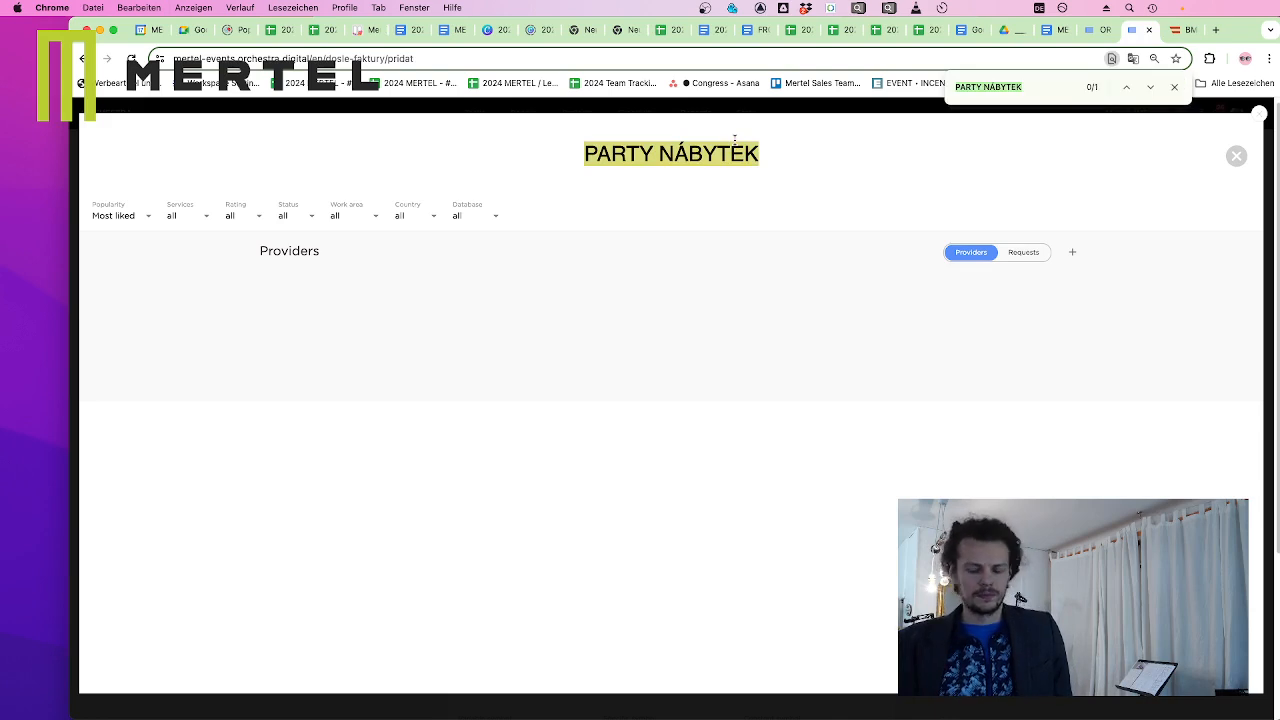
key("super+r")
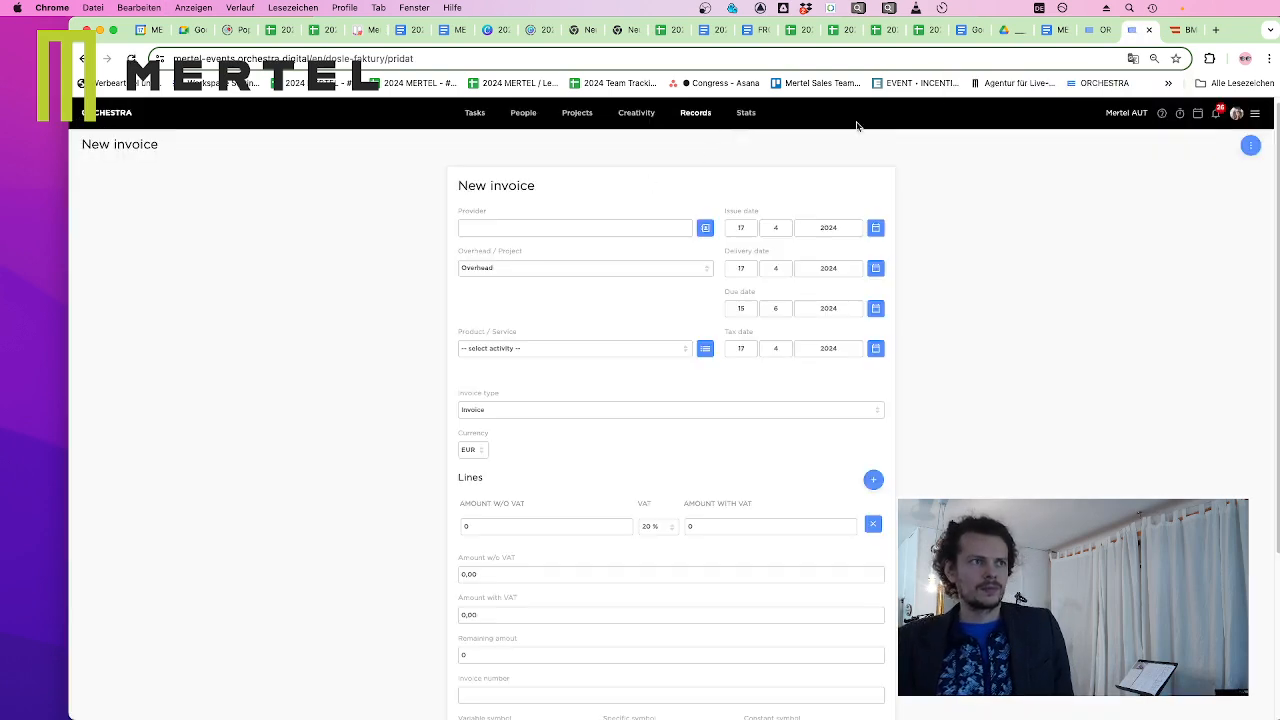
Search for PARTY NÁBYTEK and select it as the new invoice's provider
left_click(641, 233)
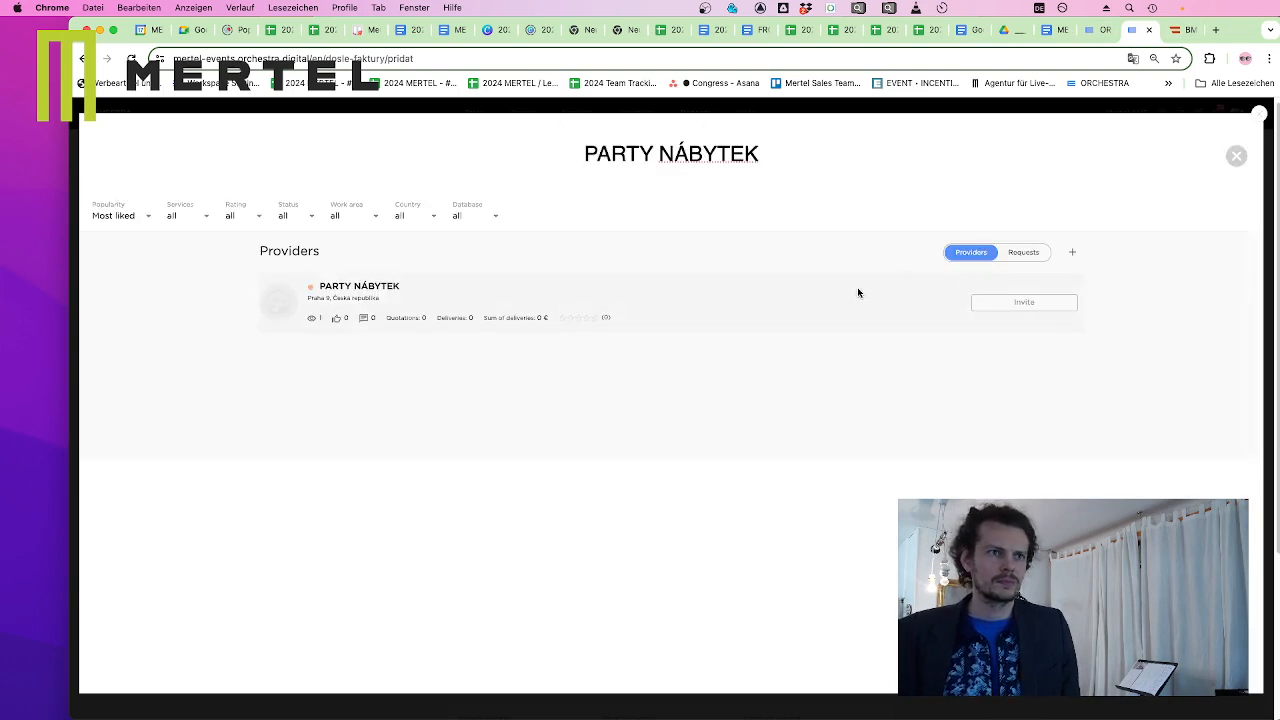
left_click(860, 296)
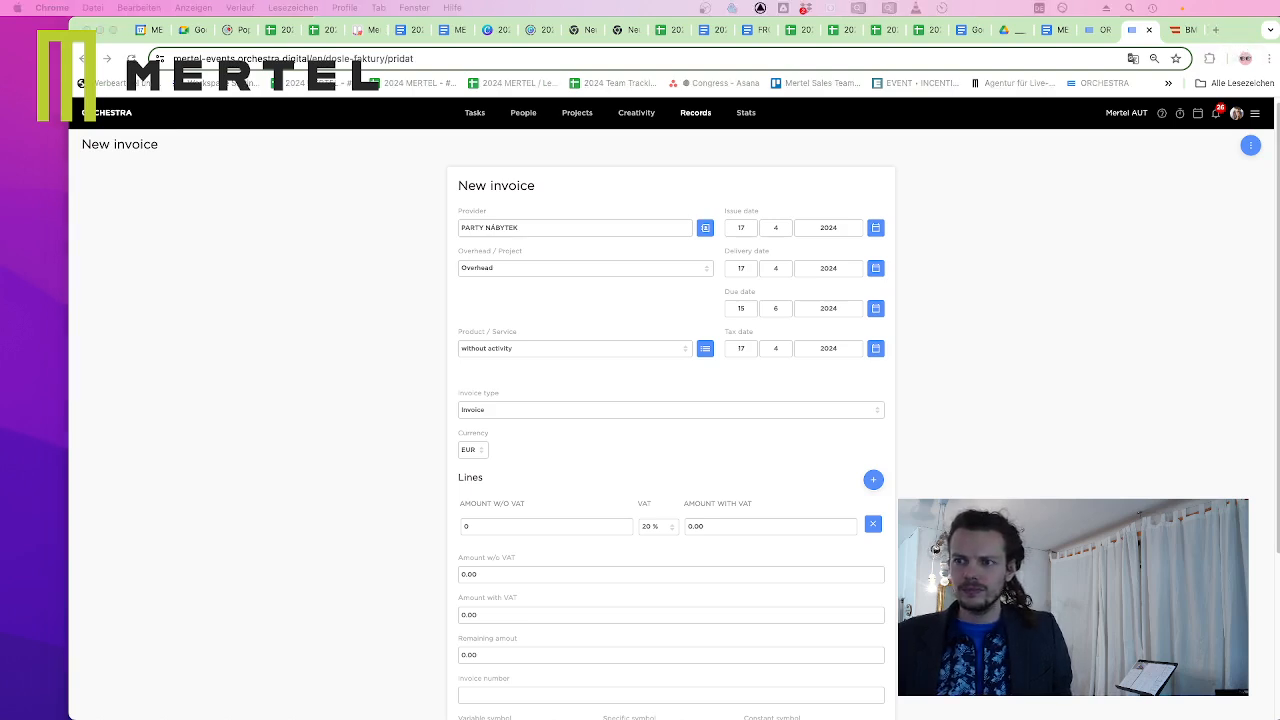
Convert 19 124,00 Kč to euro with a web search and copy the converted amount
left_click(1178, 30)
left_click(1057, 58)
type("19 124,00 Kč")
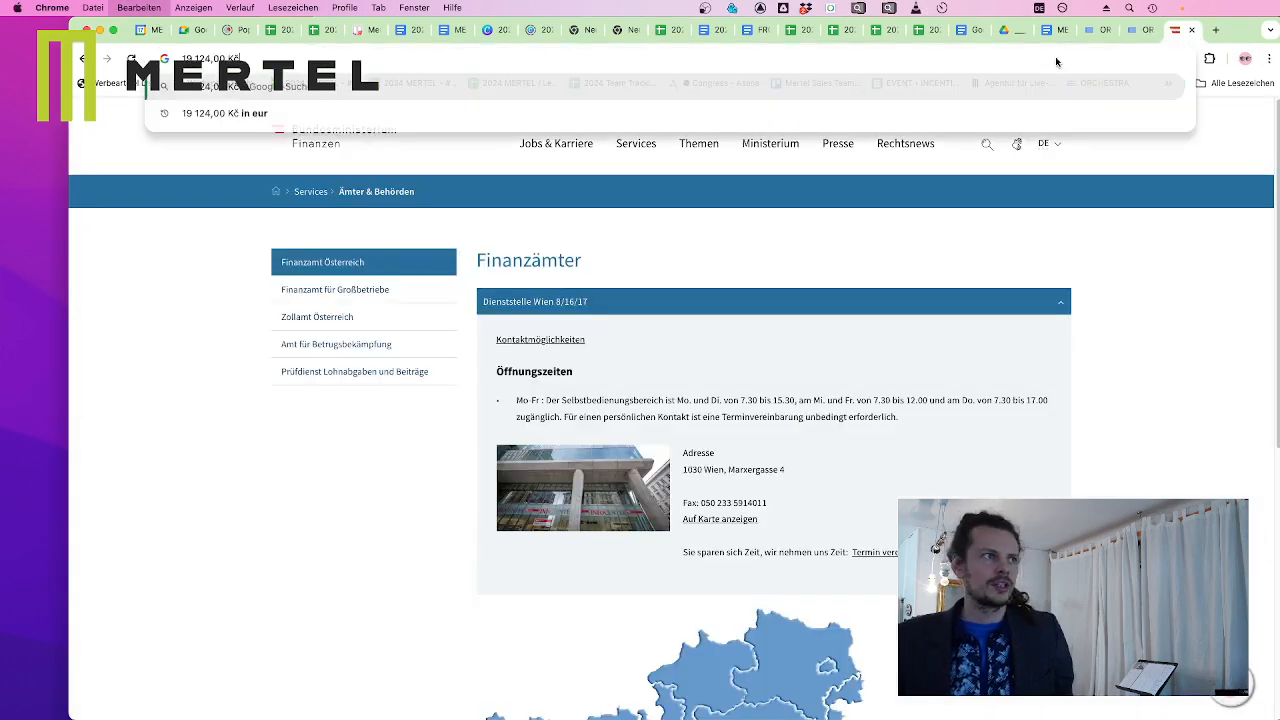
type("in euro")
key("Return")
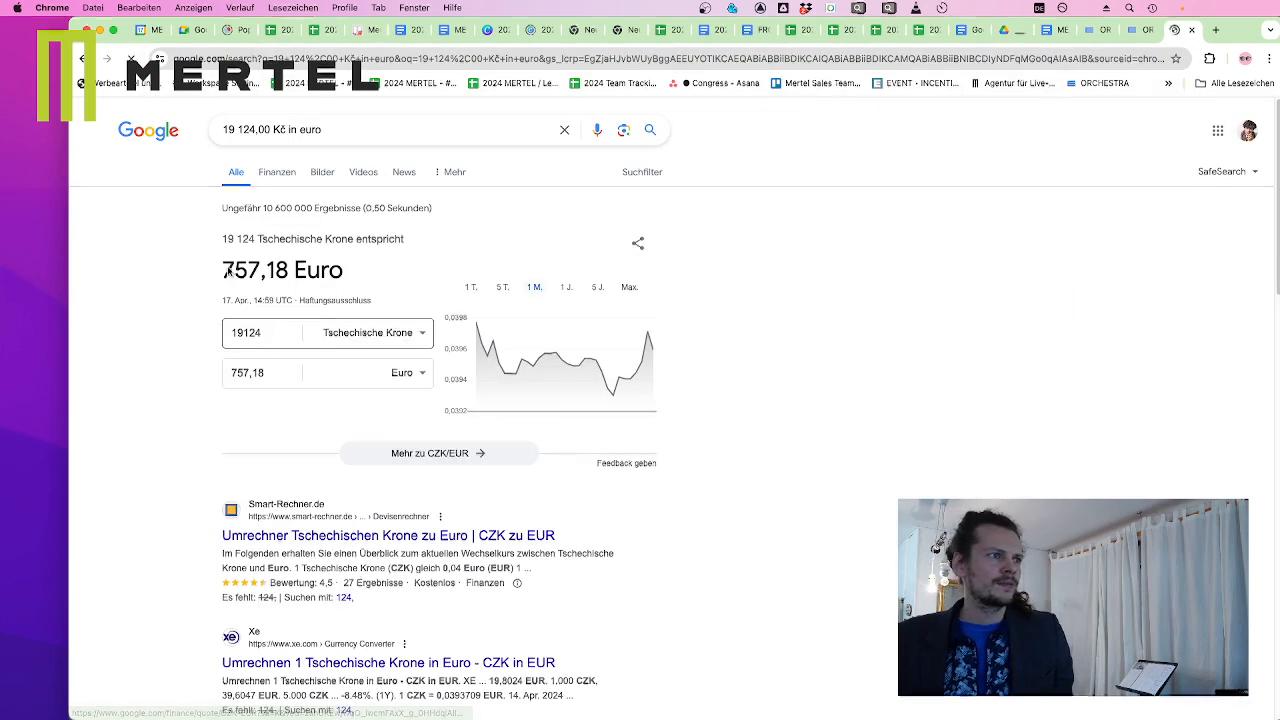
left_click_drag(221, 270, 291, 270)
key("super+c")
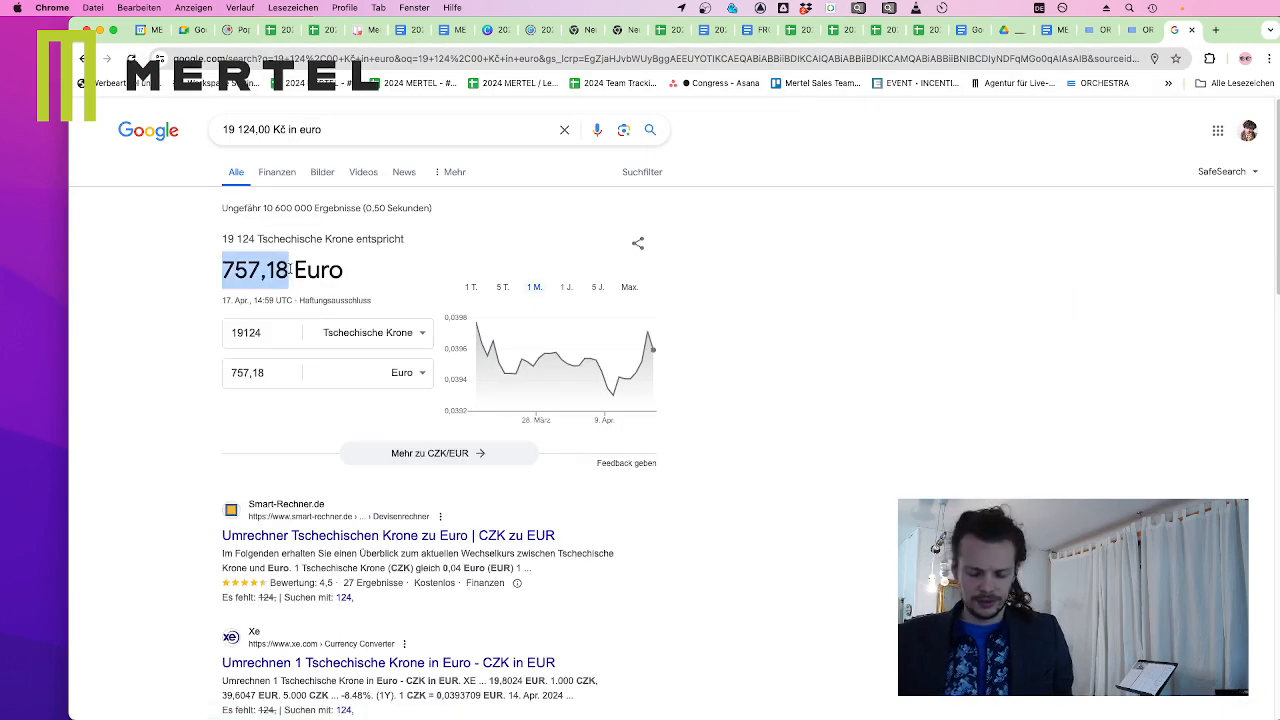
Return to the new invoice, paste 757.18 as the line's amount without VAT and set its VAT to 0 %
left_click(1146, 31)
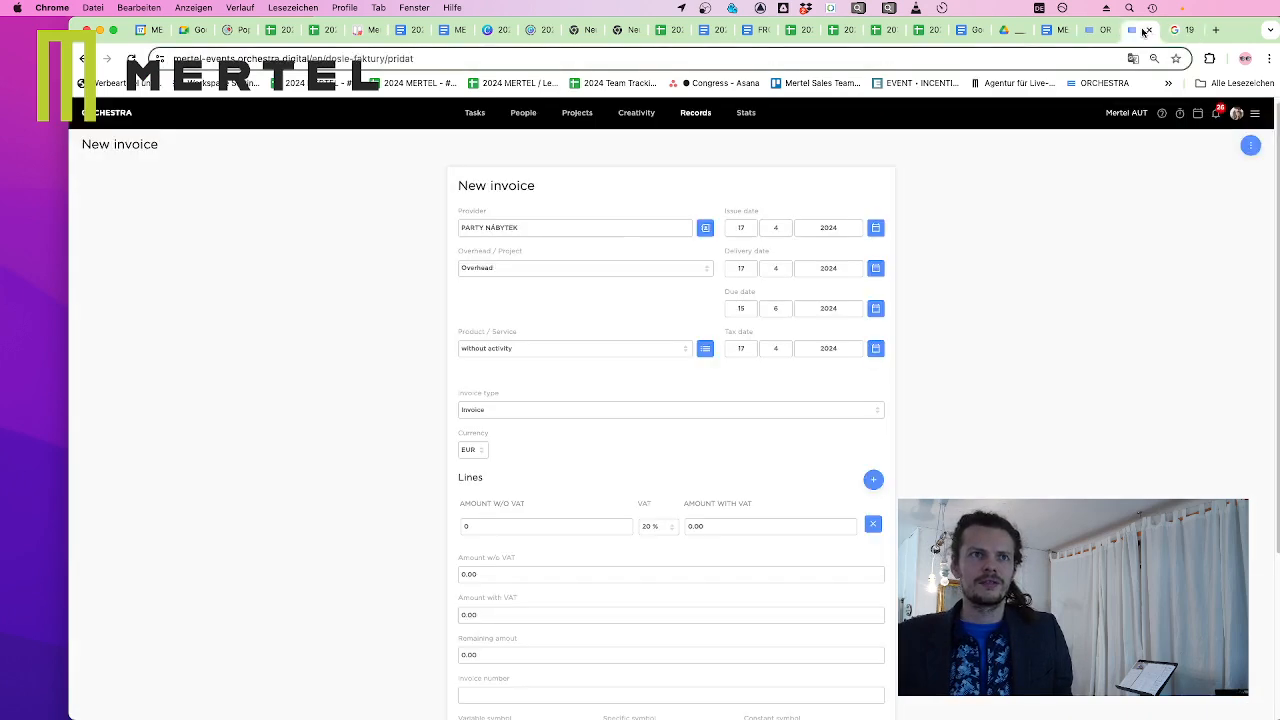
left_click(509, 528)
key("super+v")
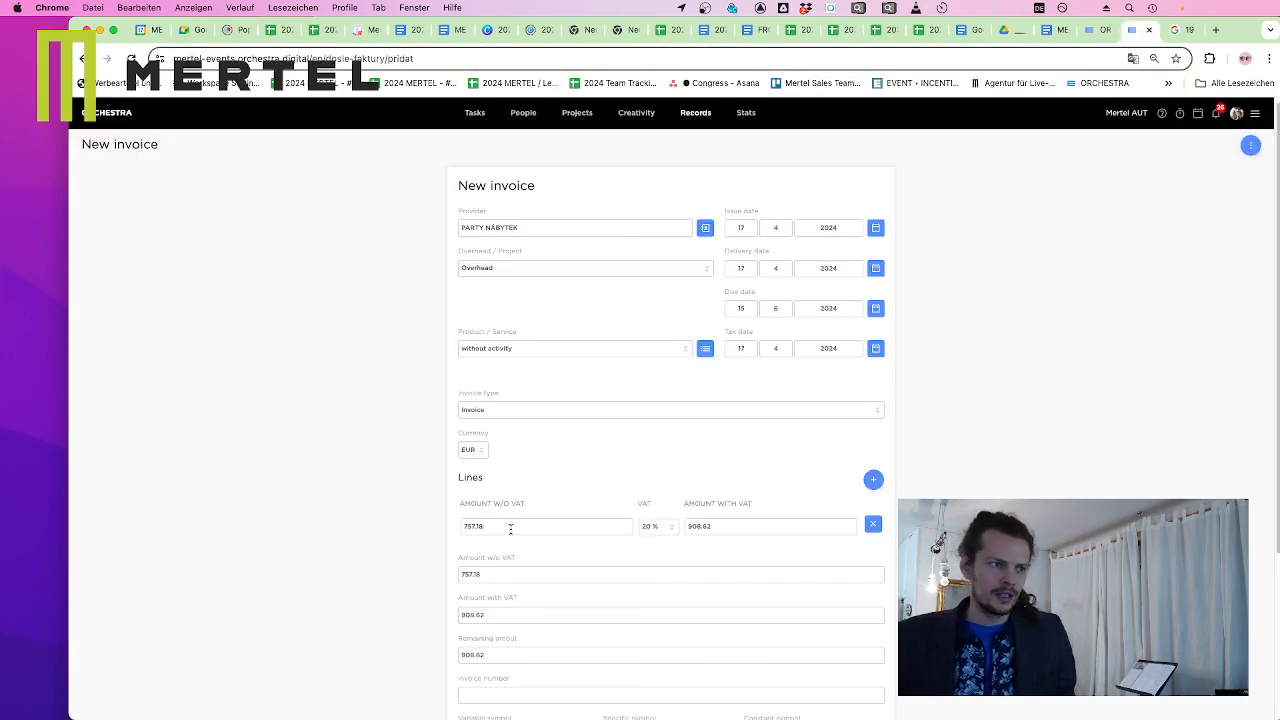
left_click(661, 526)
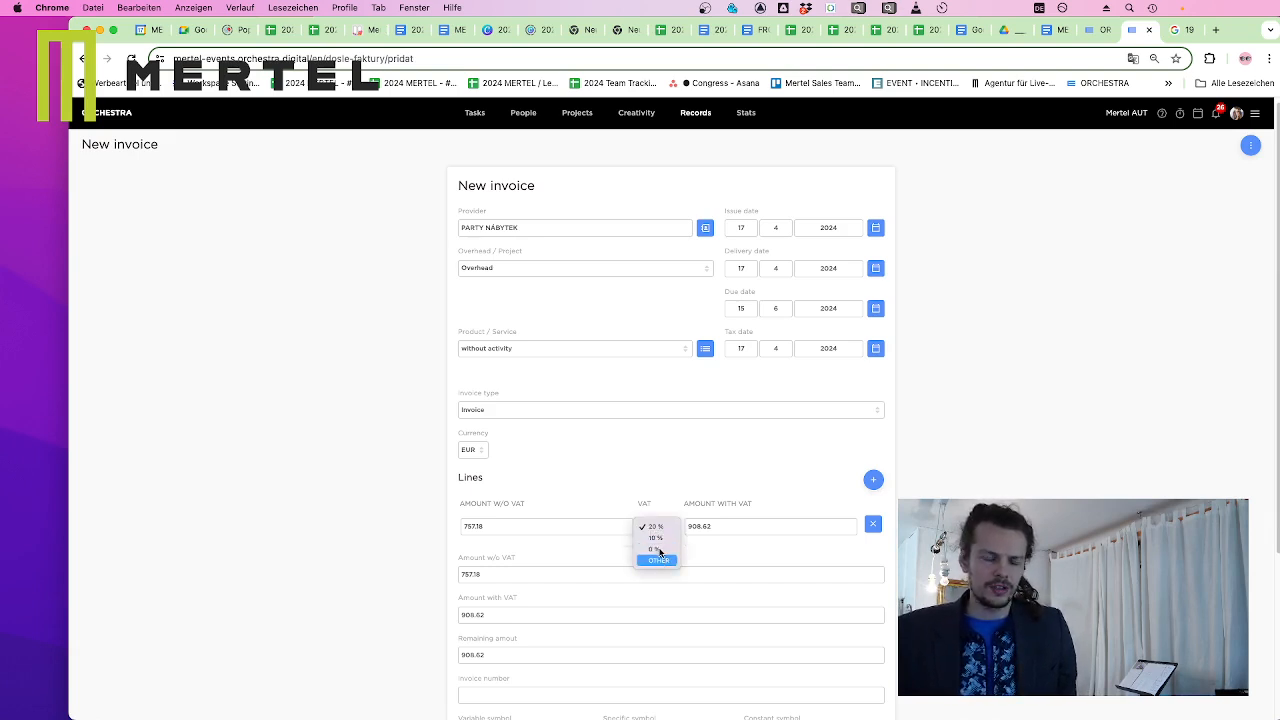
left_click(660, 549)
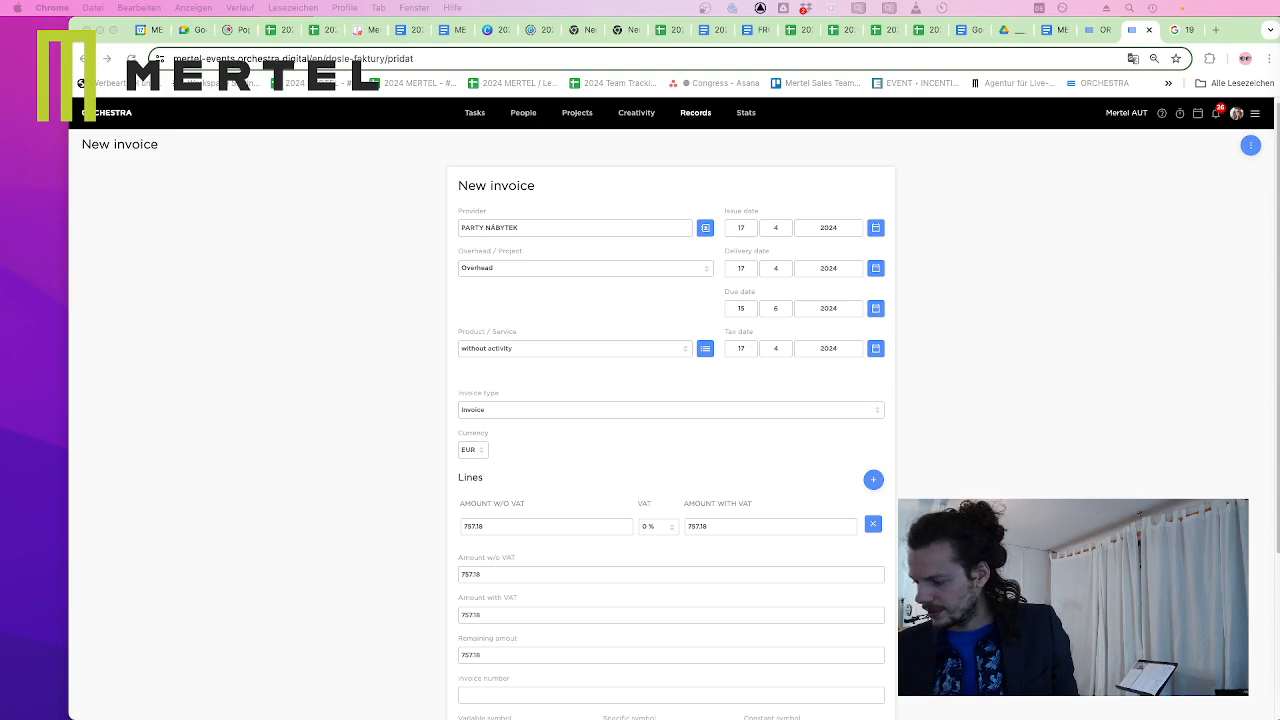
Change the invoice line's amount without VAT to 781.68
double_click(503, 521)
type("7")
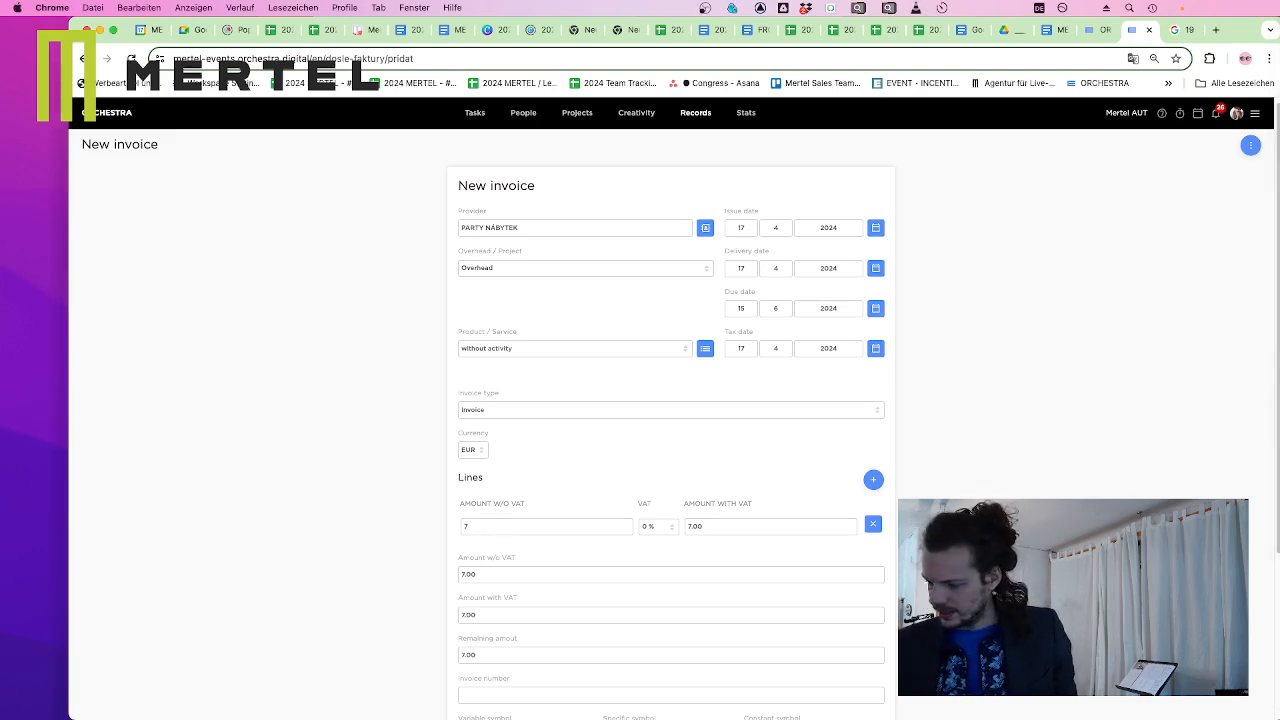
type("81.68")
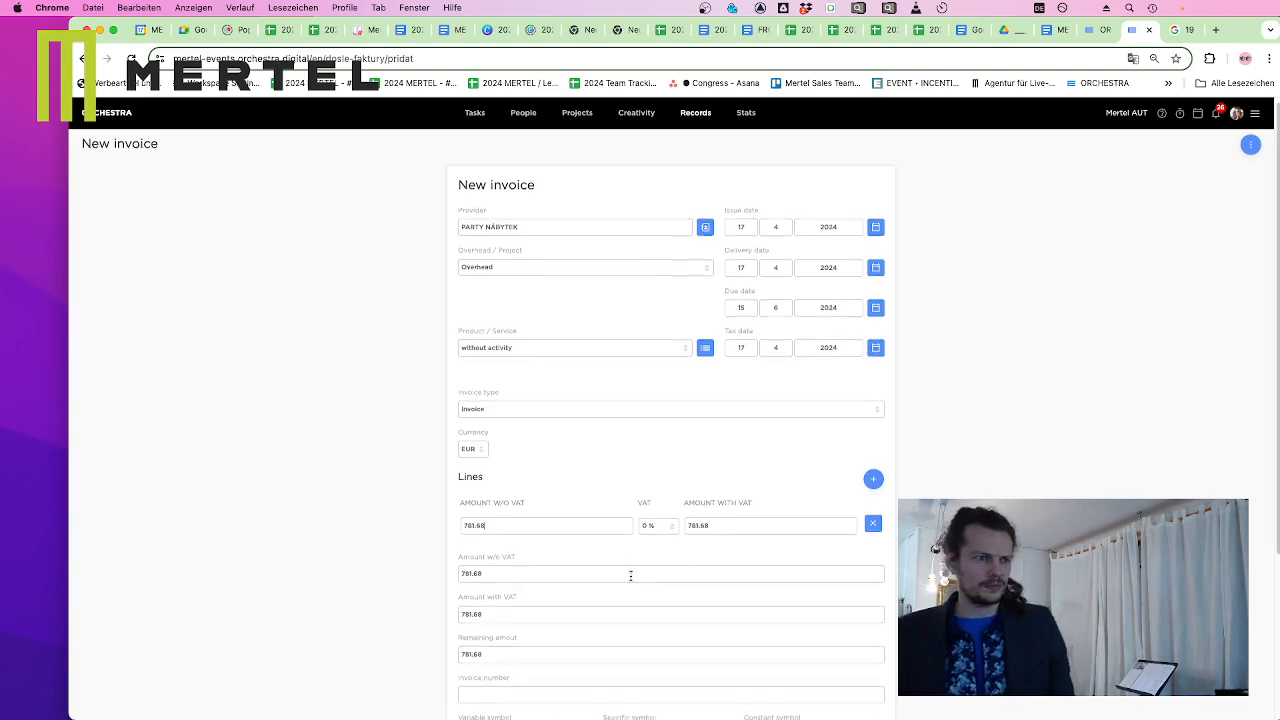
Fill in 24054 as both the invoice number and the variable symbol
scroll(634, 576, "down", 1)
scroll(638, 579, "down", 2)
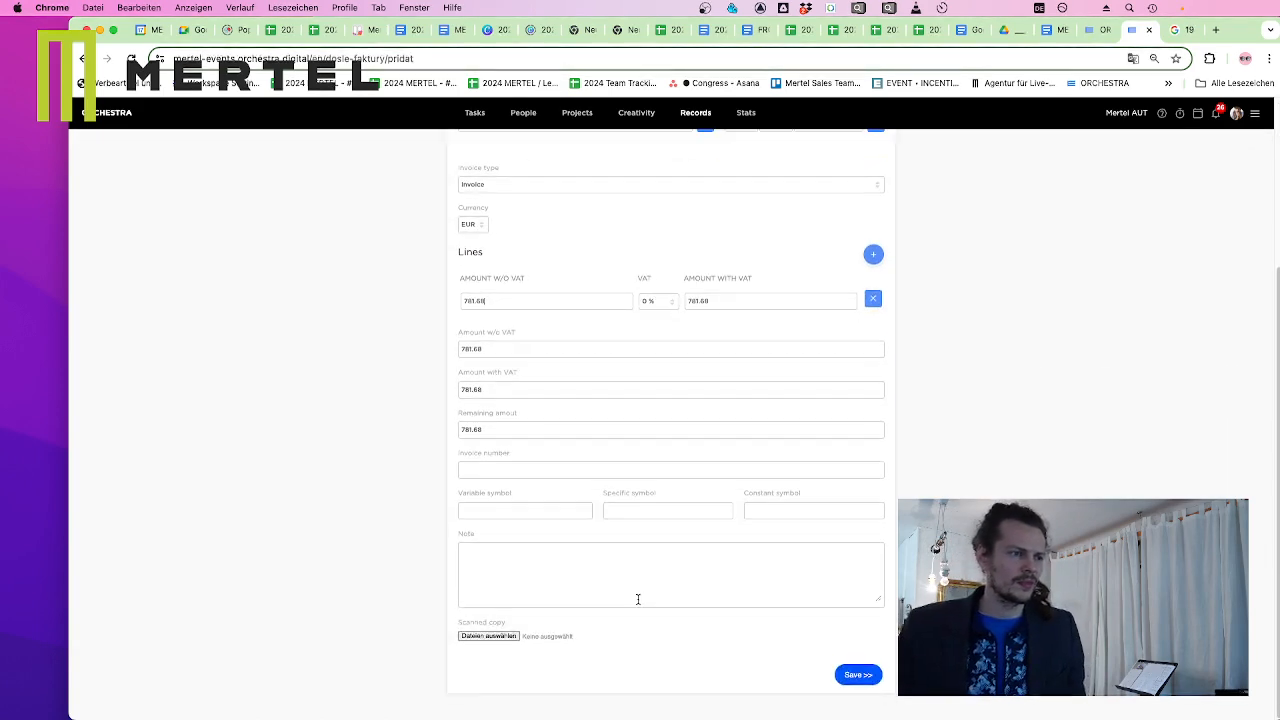
left_click(537, 468)
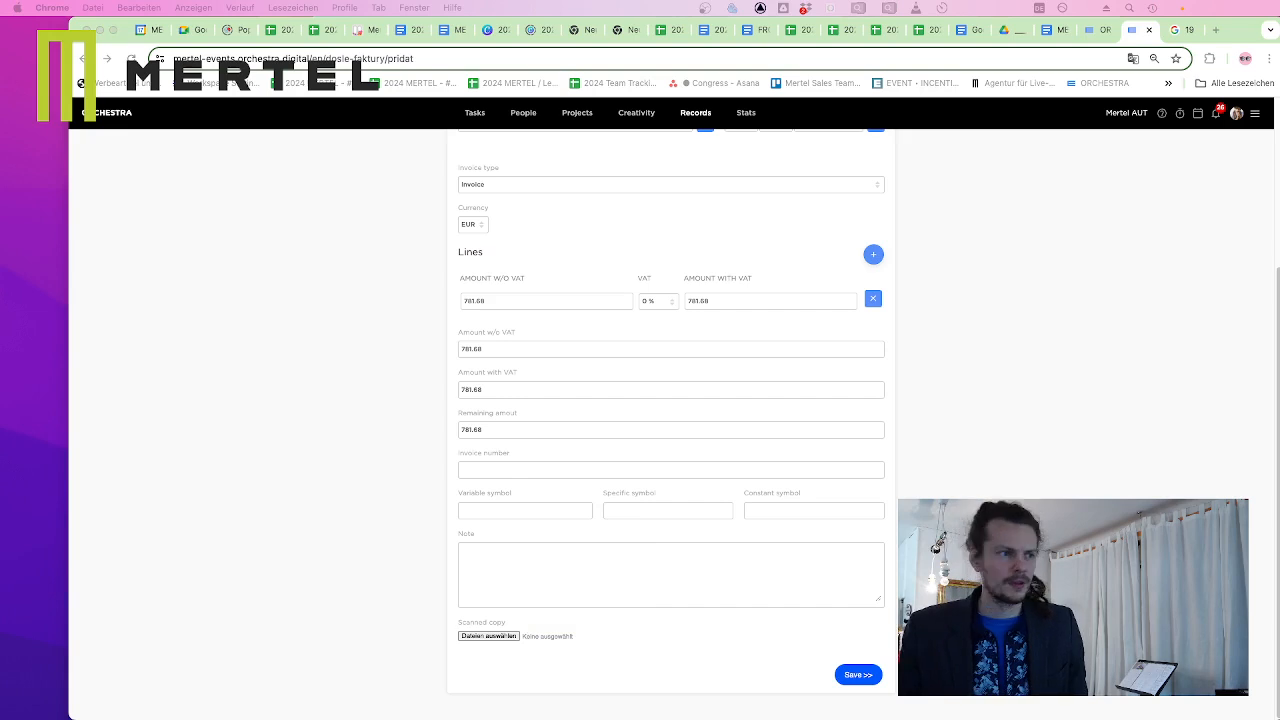
left_click(509, 473)
left_click(540, 500)
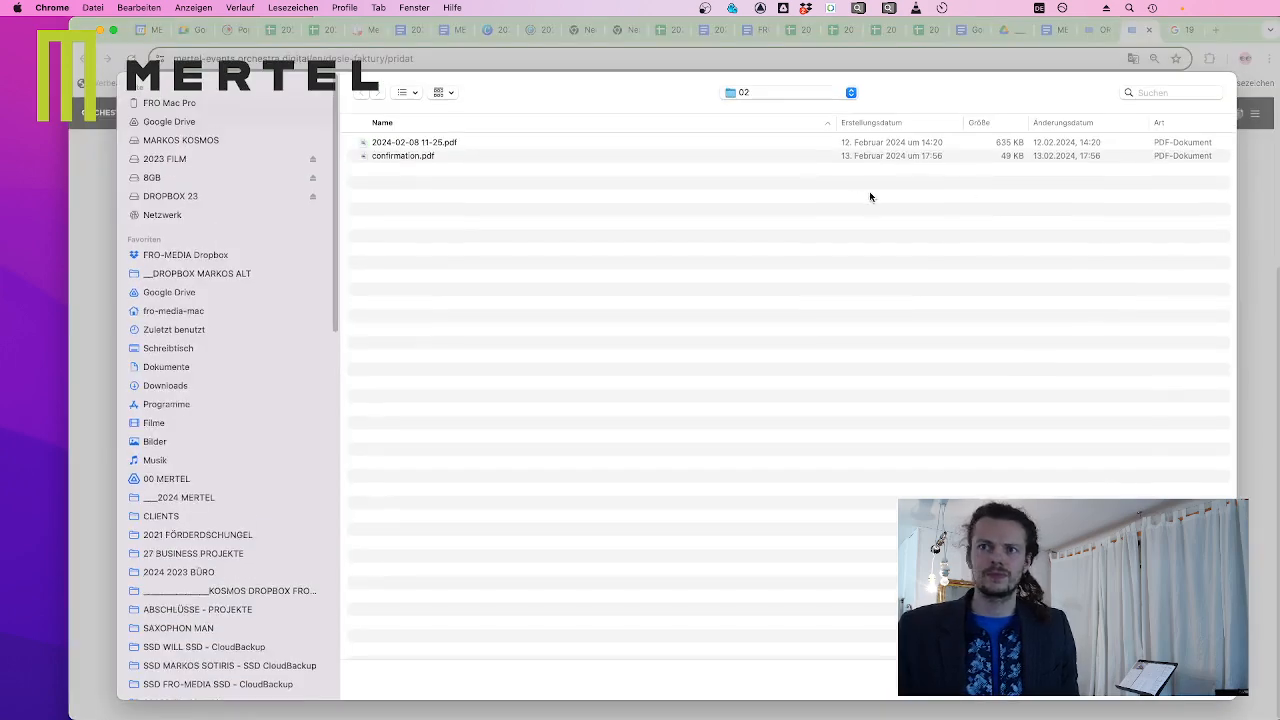
Attach 24054.pdf from folder 03 as the scanned copy and save the invoice
left_click_drag(871, 194, 766, 283)
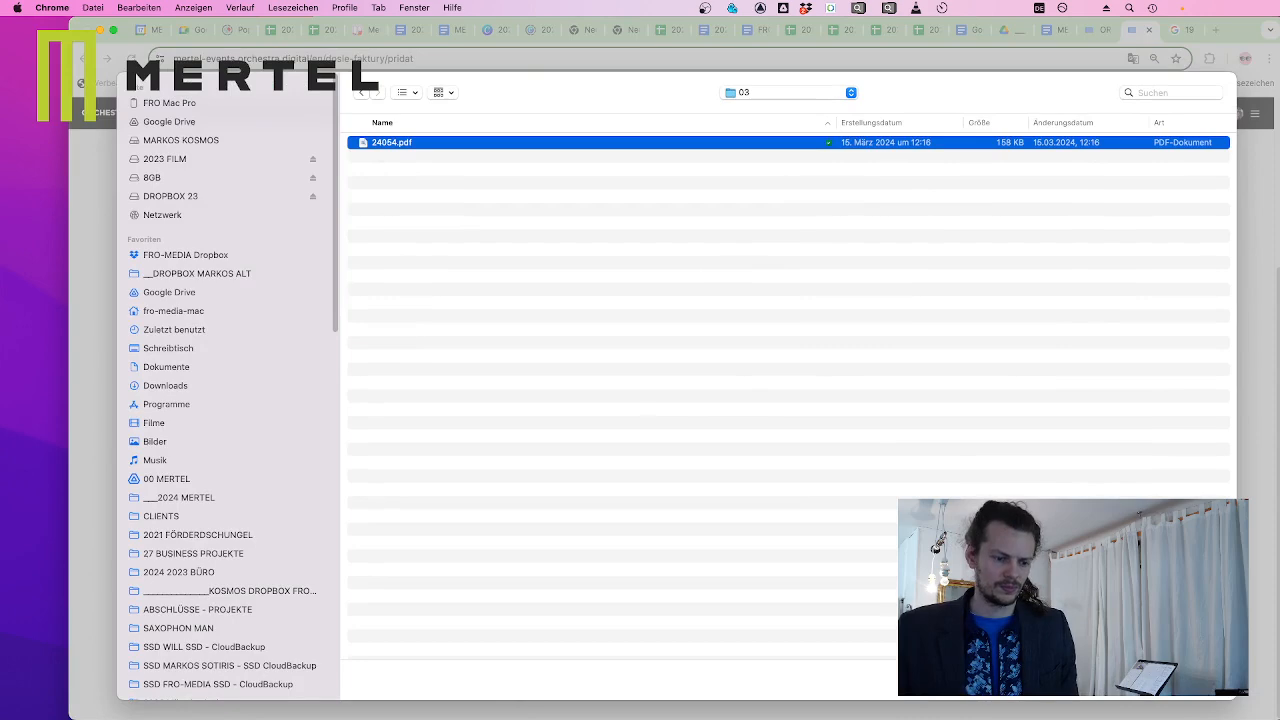
key("Return")
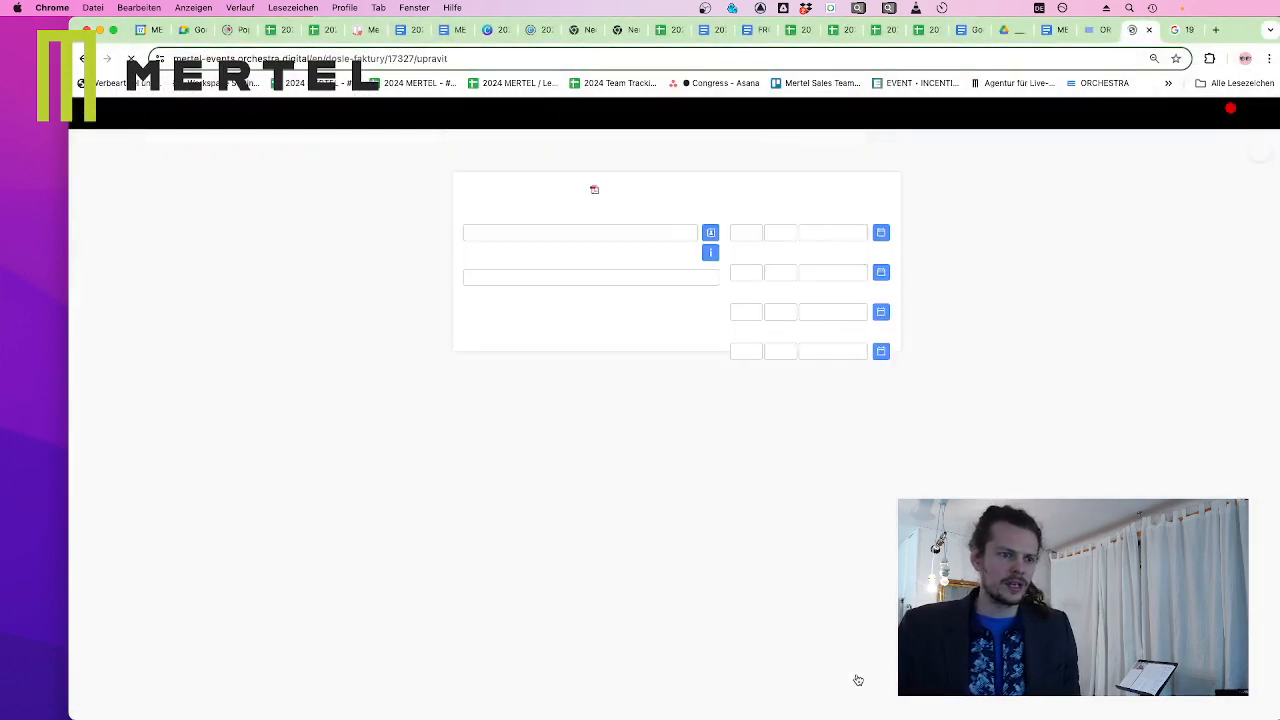
Choose 24054.pdf as the scanned copy again and mark the saved invoice as checked
scroll(700, 531, "down", 10)
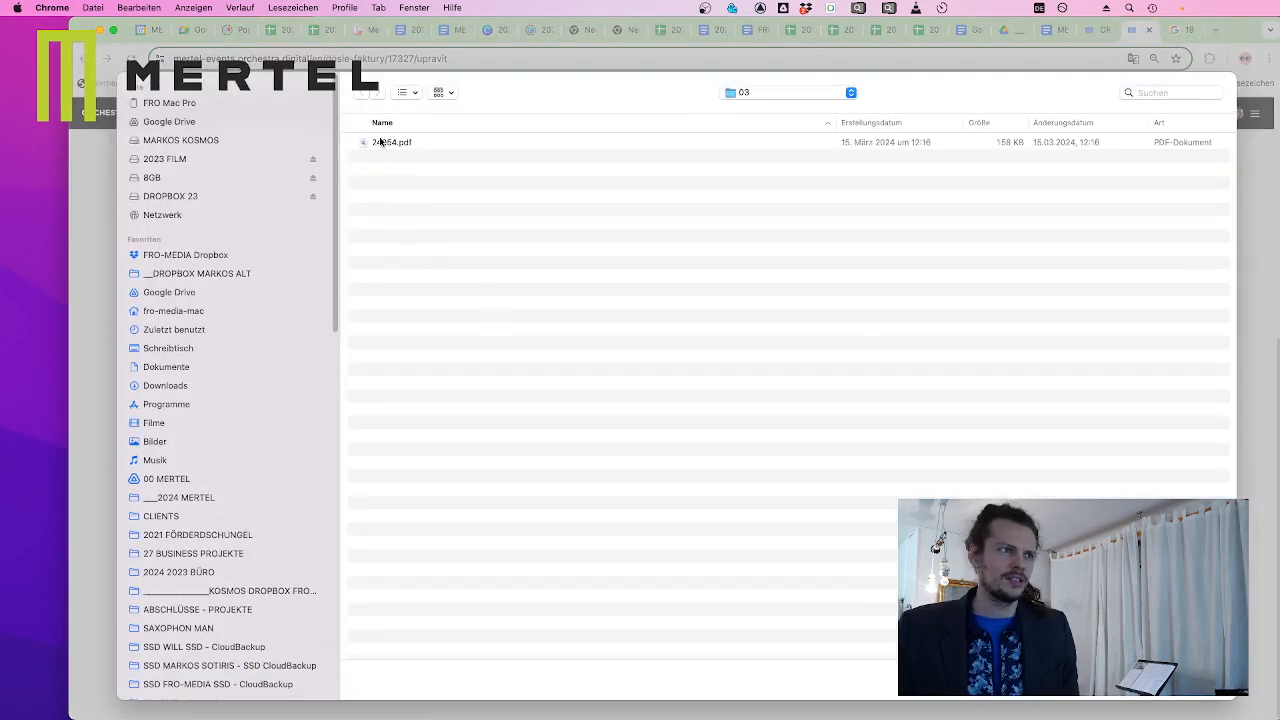
double_click(382, 142)
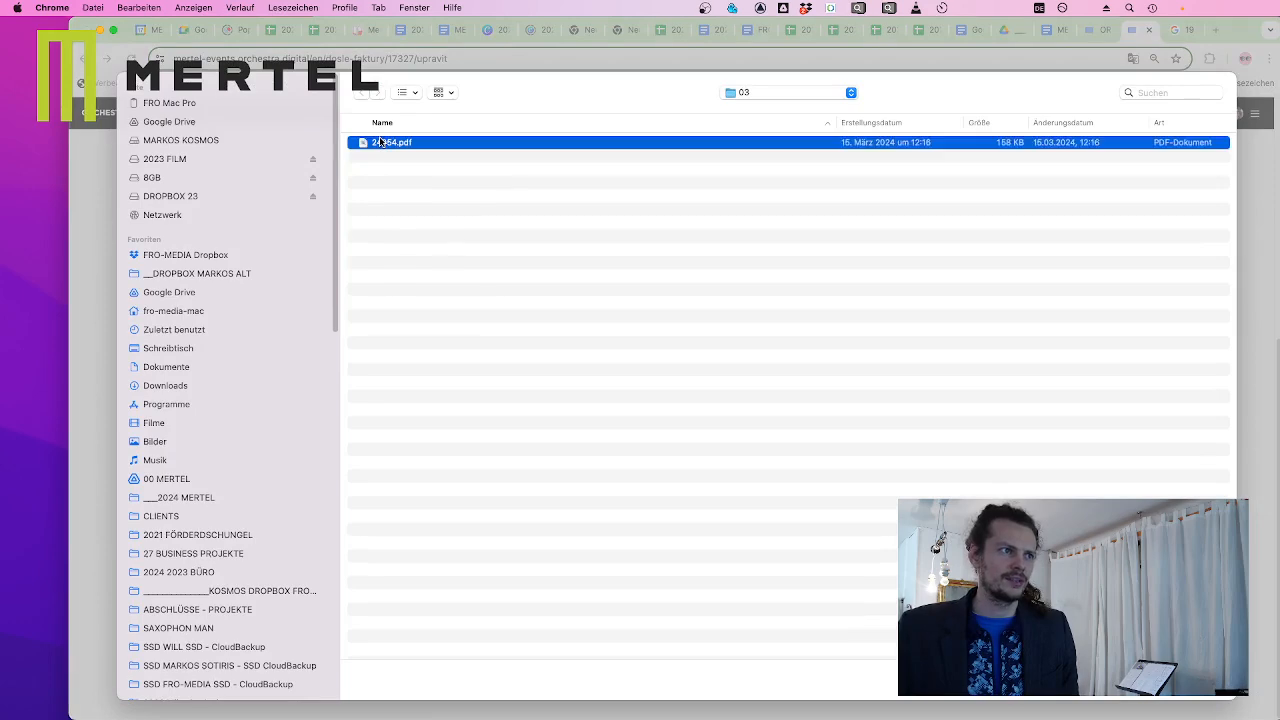
left_click(826, 545)
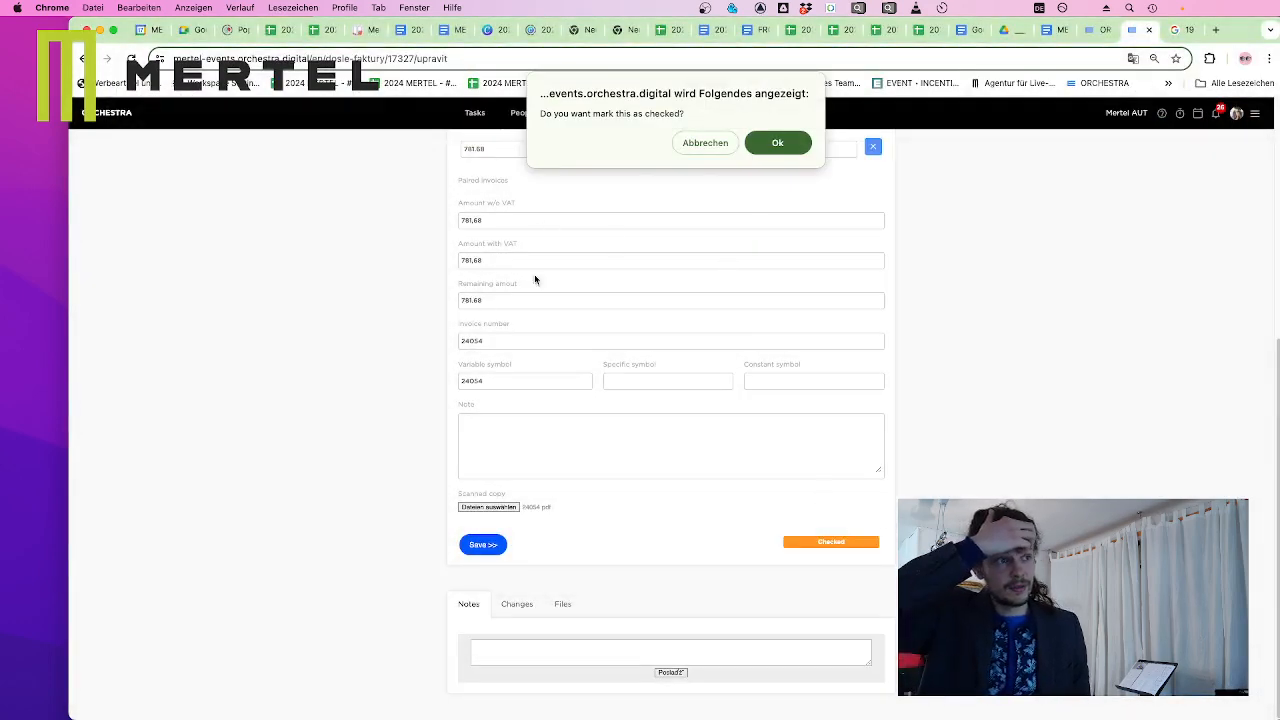
left_click(766, 146)
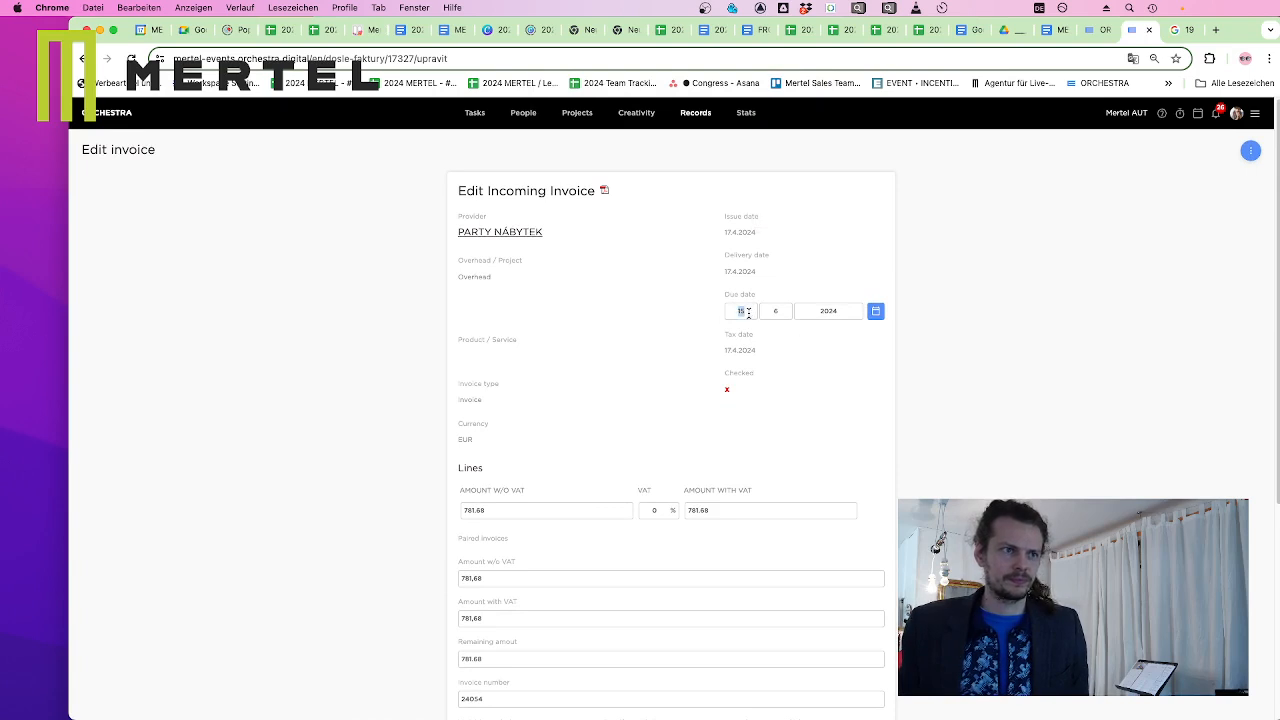
Cancel the check on the invoice so that its fields can be edited
scroll(785, 342, "down", 5)
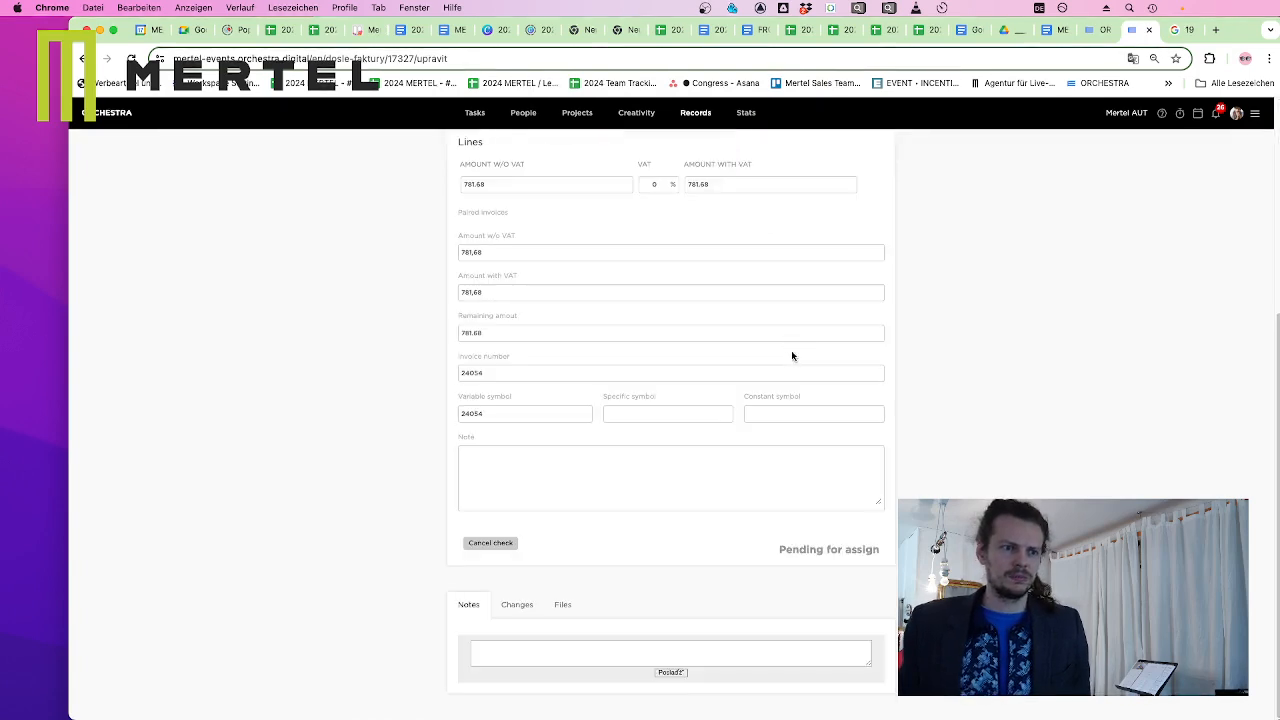
left_click(502, 543)
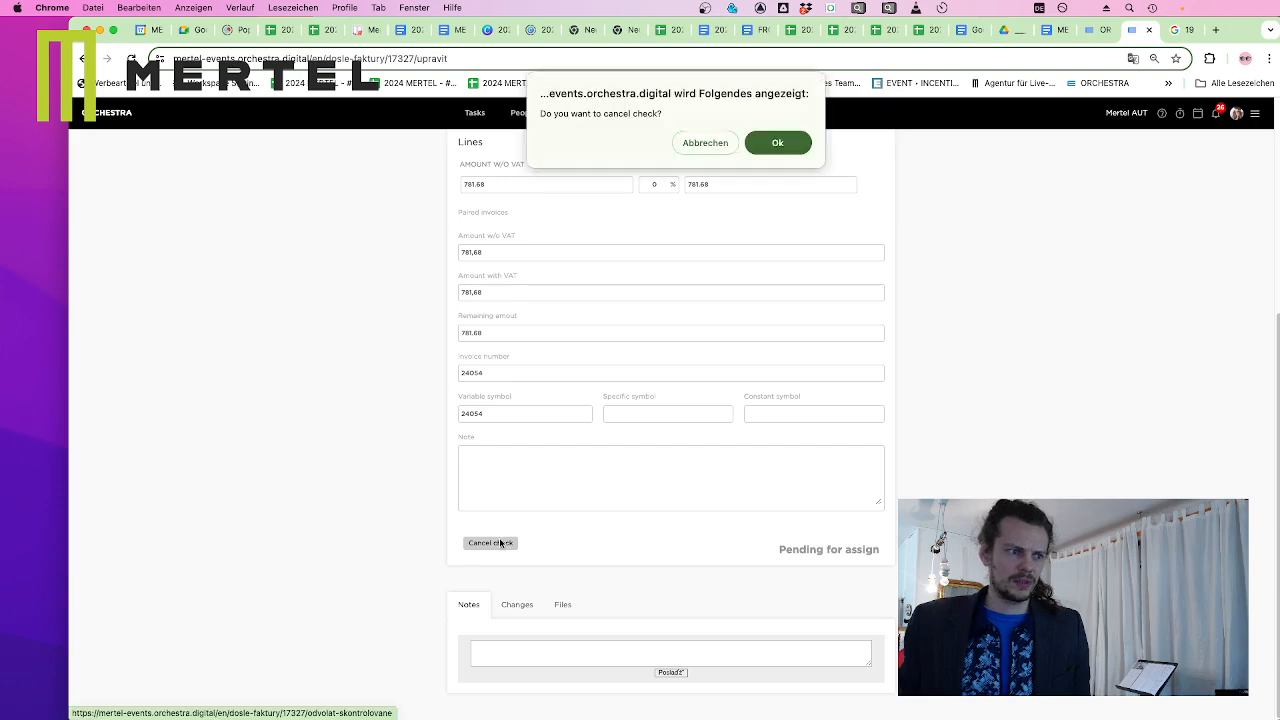
left_click(777, 142)
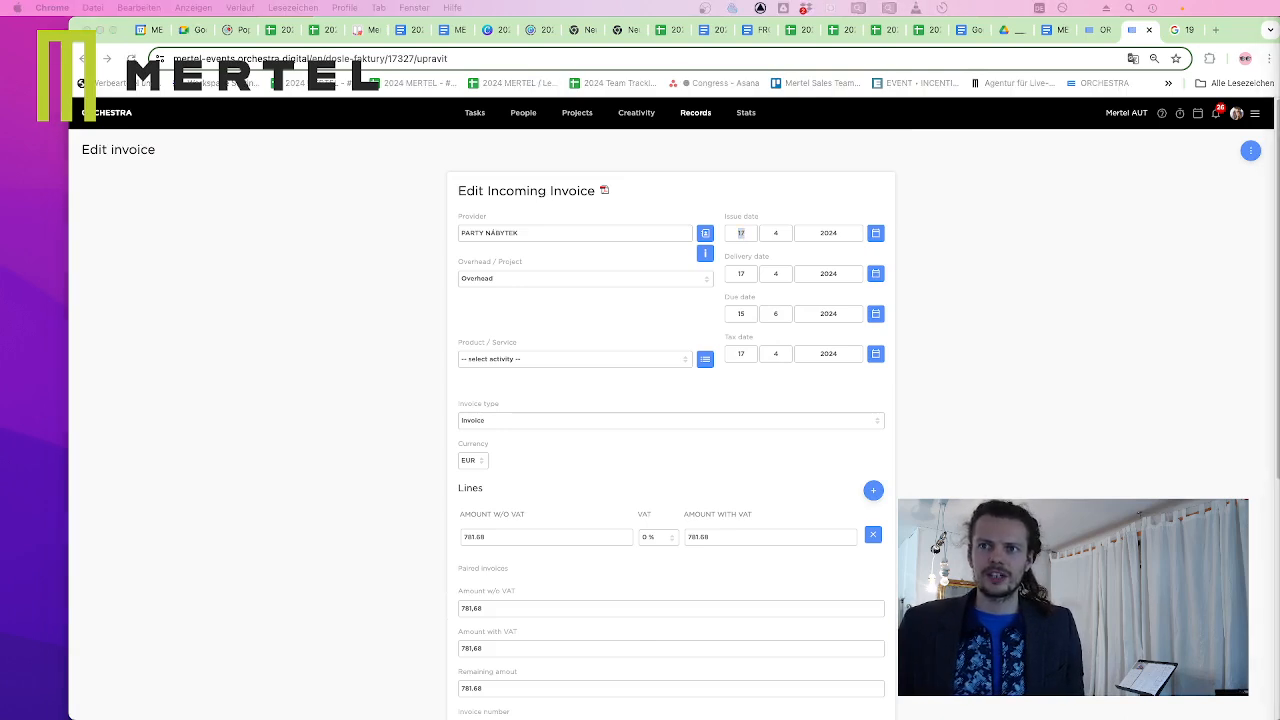
Set the invoice's issue date to 29.3.2024 and the day of its delivery date to 29
left_click(740, 232)
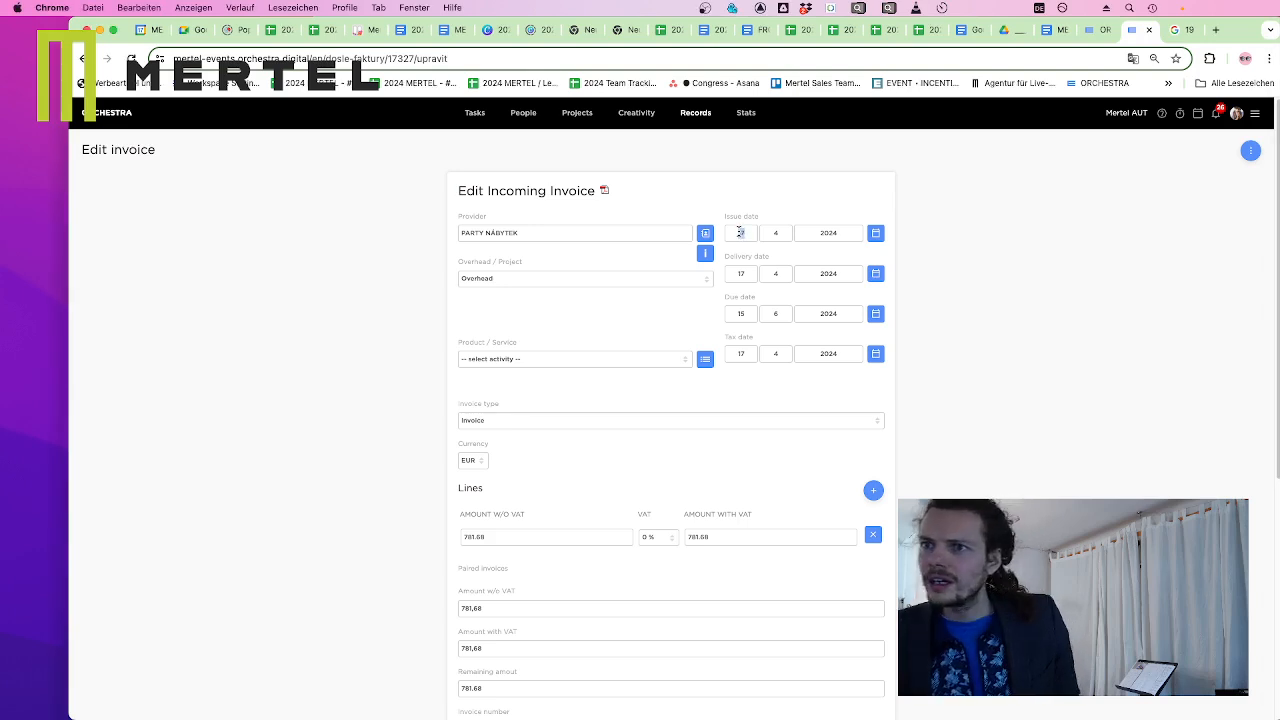
type("25")
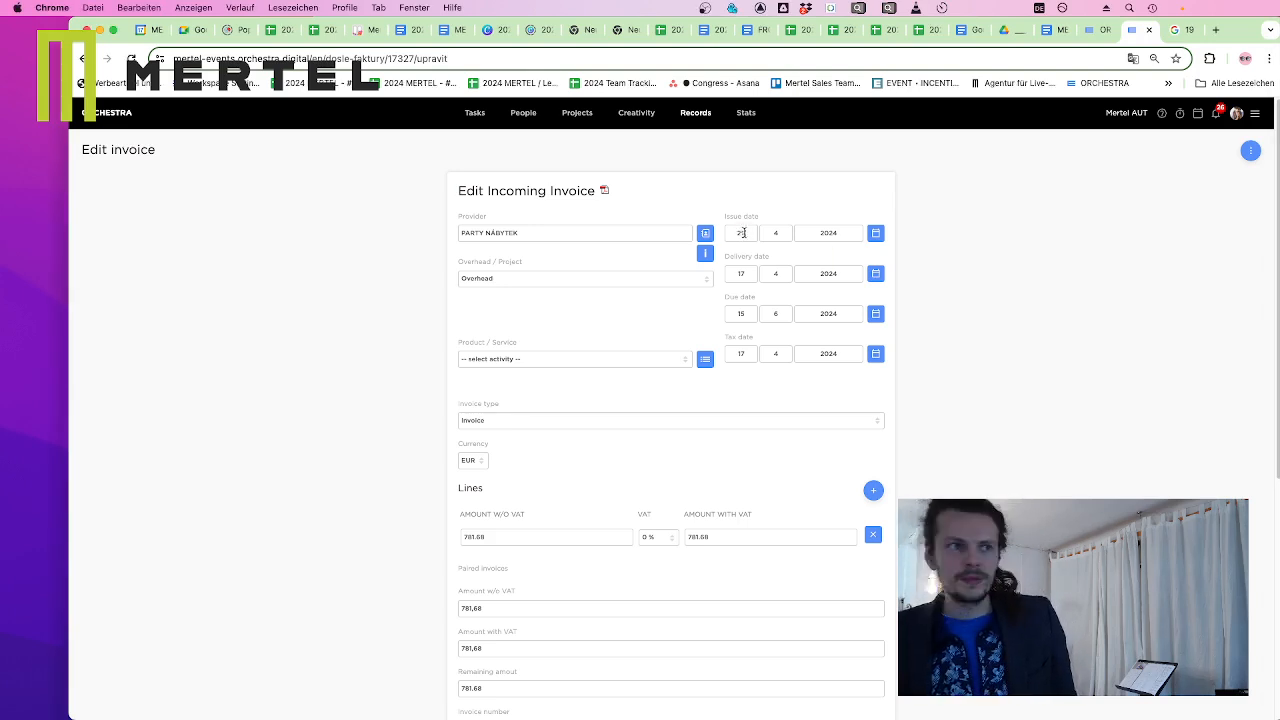
key("Tab")
type("3")
key("Tab")
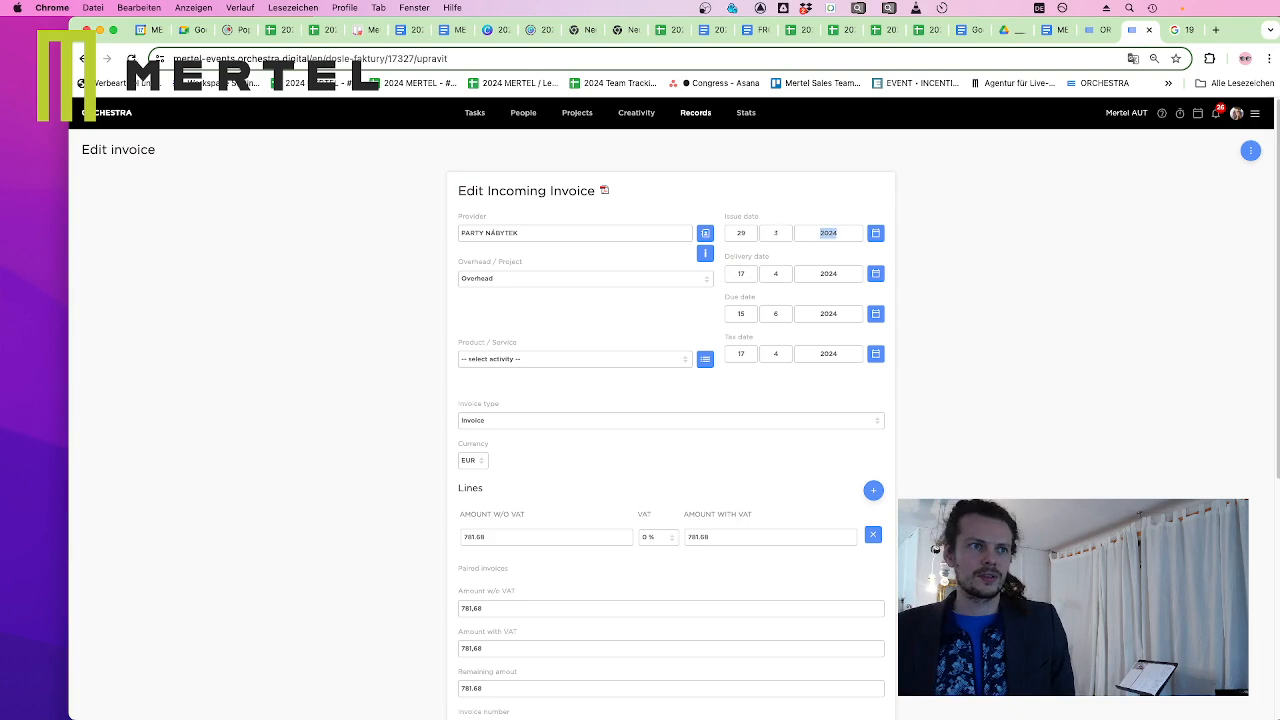
key("Tab")
key("Tab")
type("2")
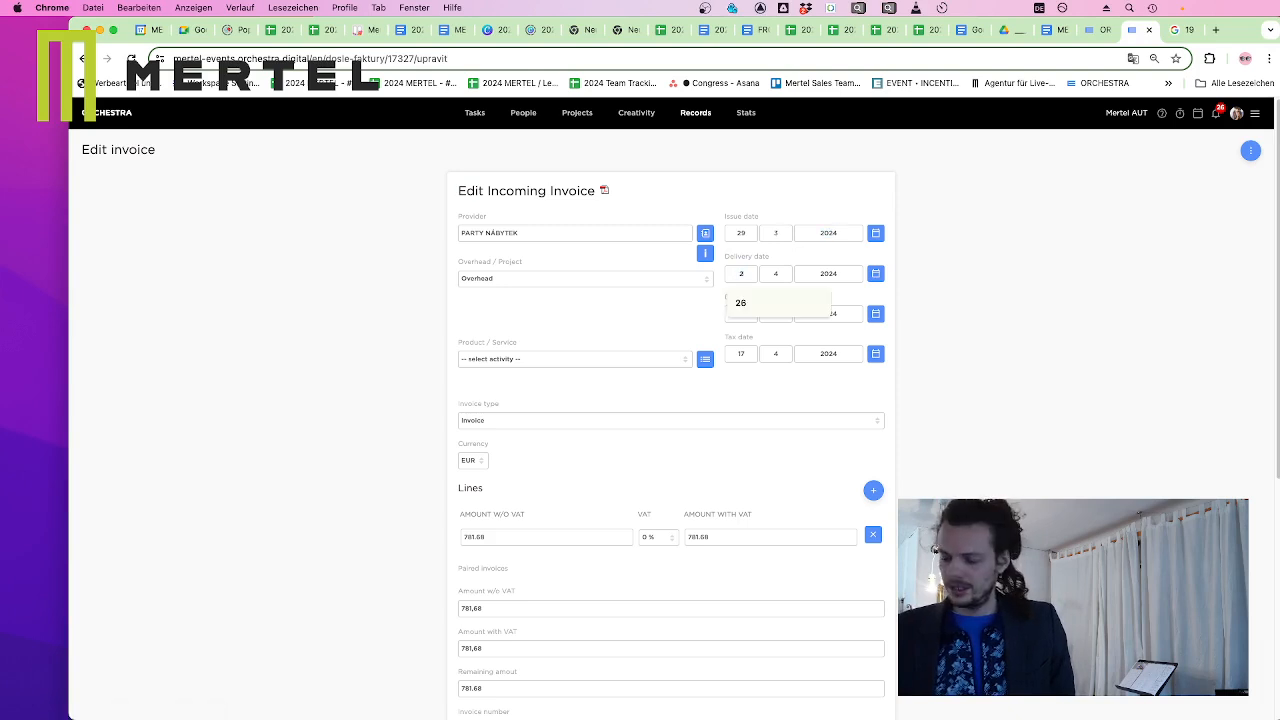
type("9")
key("Tab")
key("Tab")
Set the due date and tax date to 29.3.2024 and correct the delivery date's month to 3
key("Tab")
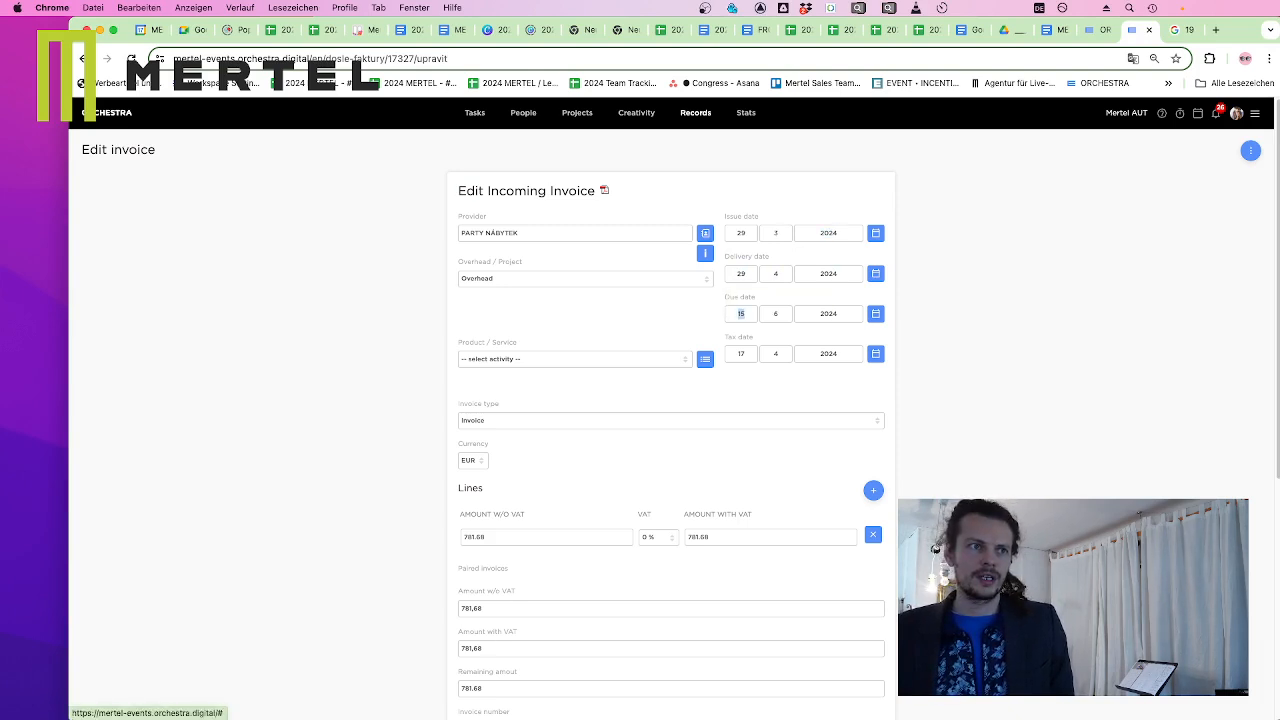
type("29")
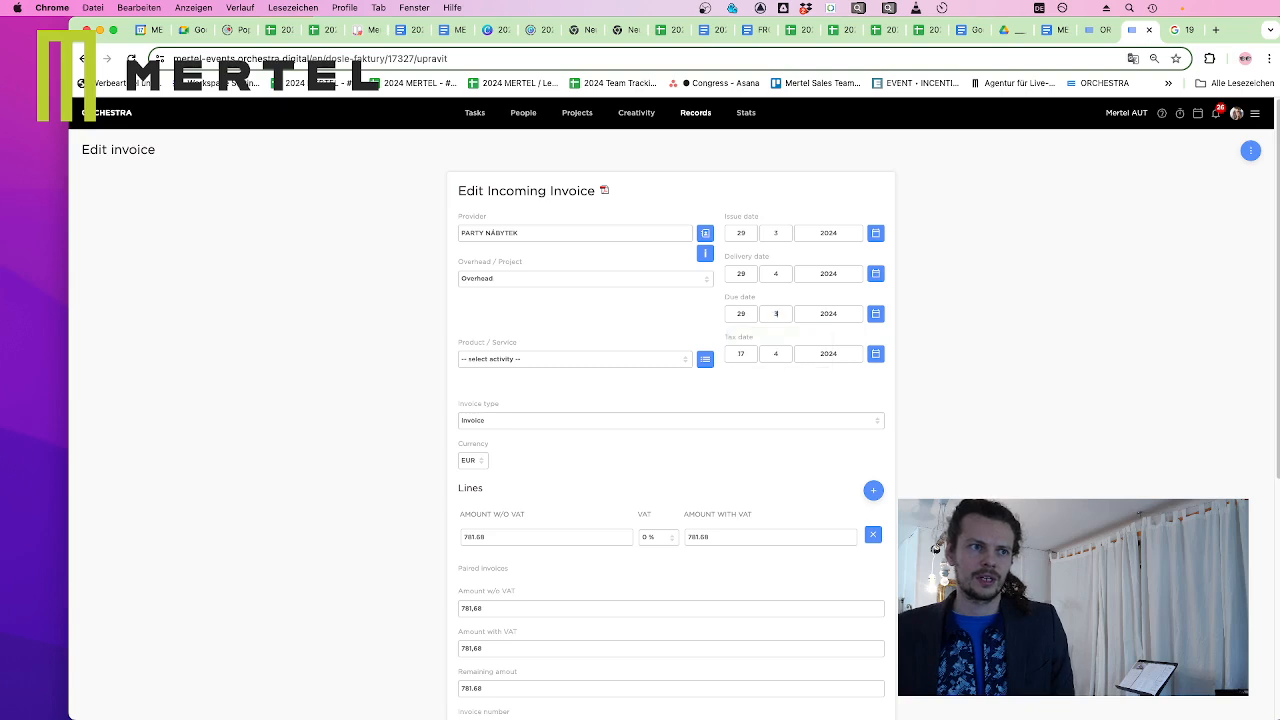
key("Tab")
key("Tab")
type("29")
key("Tab")
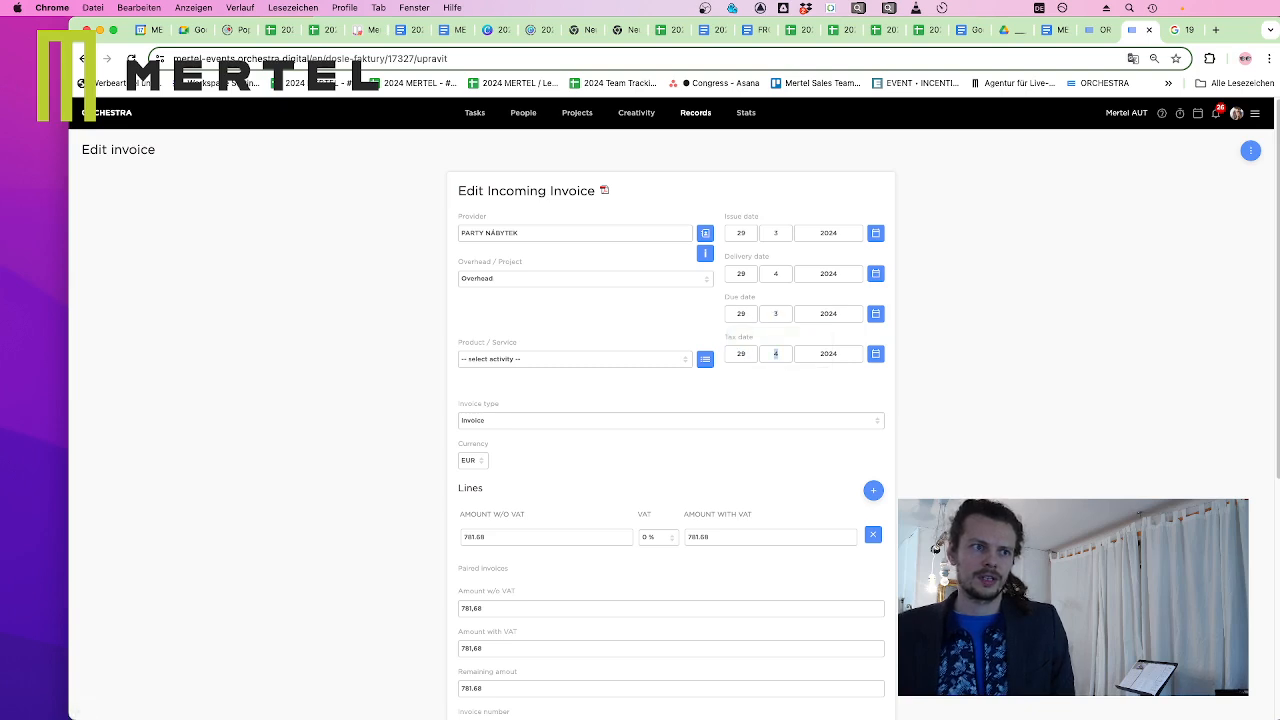
type("3")
double_click(775, 278)
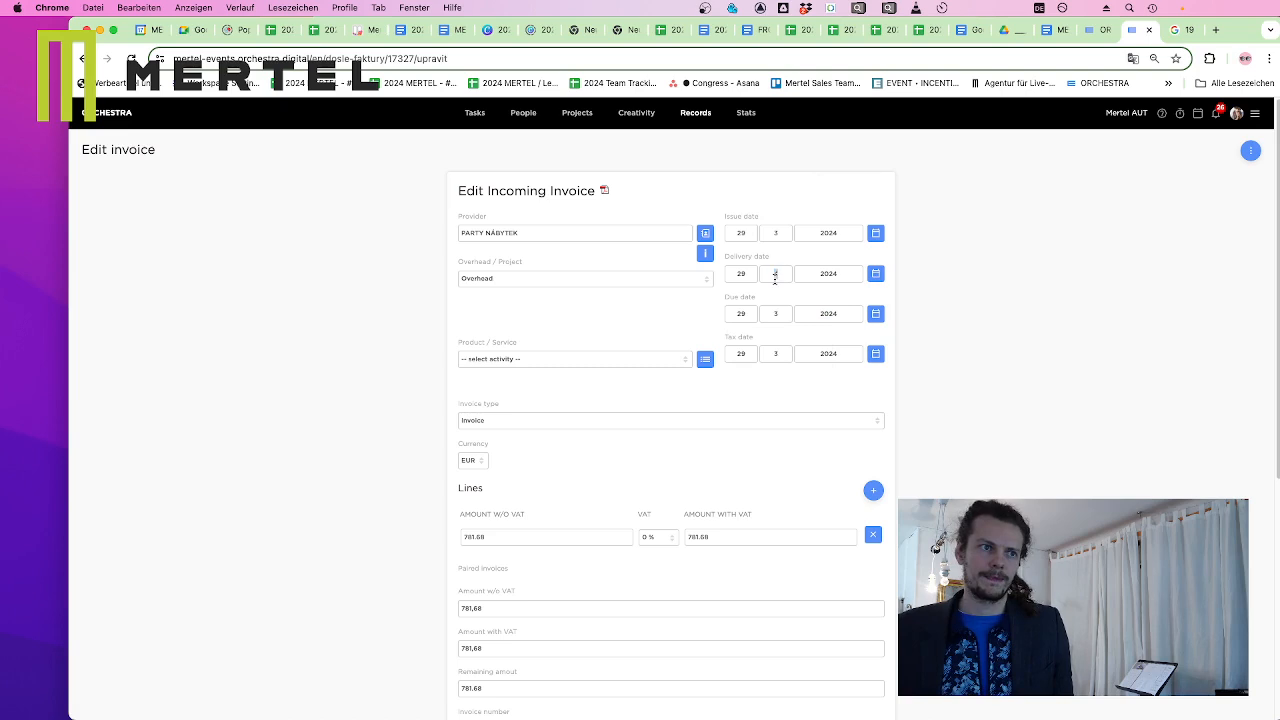
Mark the invoice with the corrected dates as checked
scroll(959, 271, "down", 5)
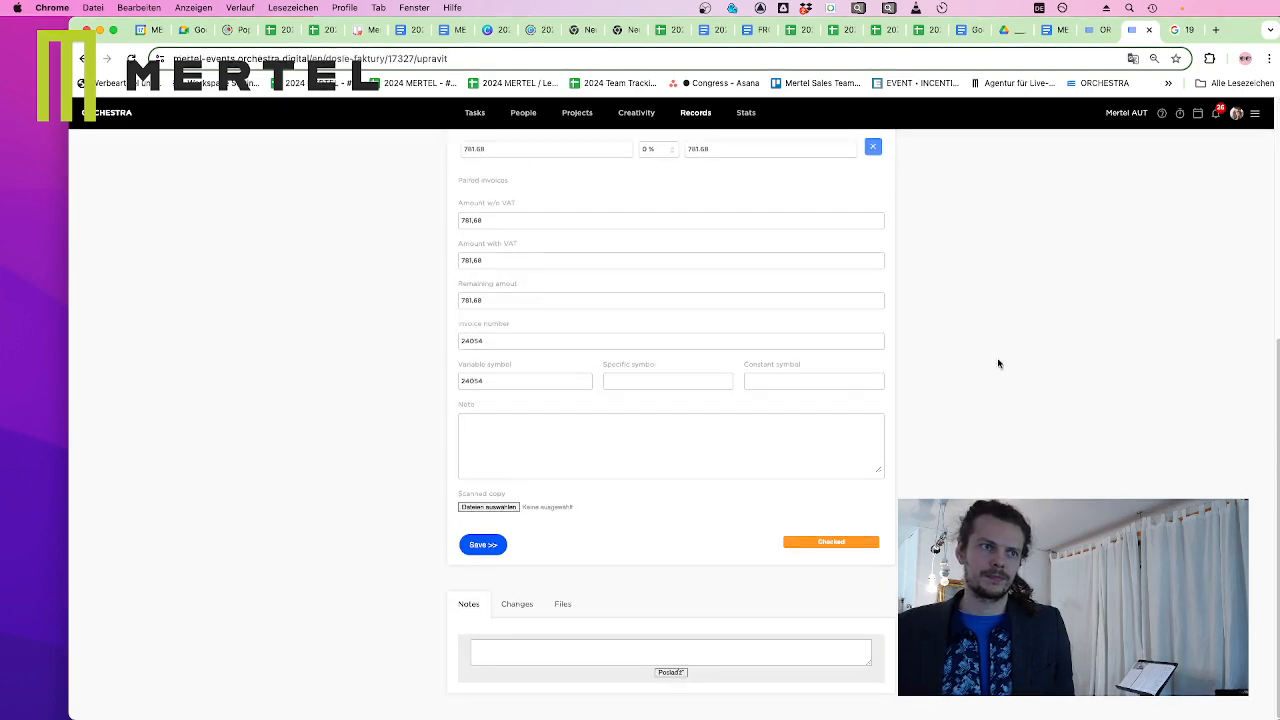
left_click(852, 544)
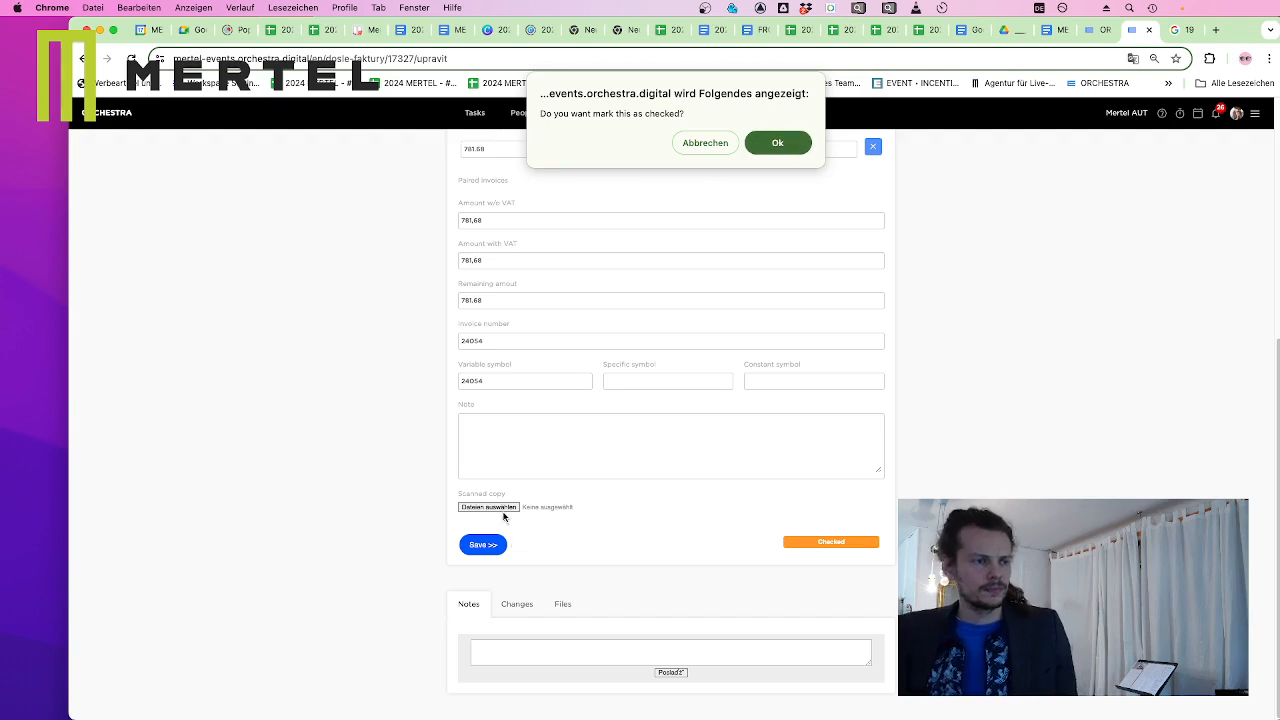
left_click(777, 142)
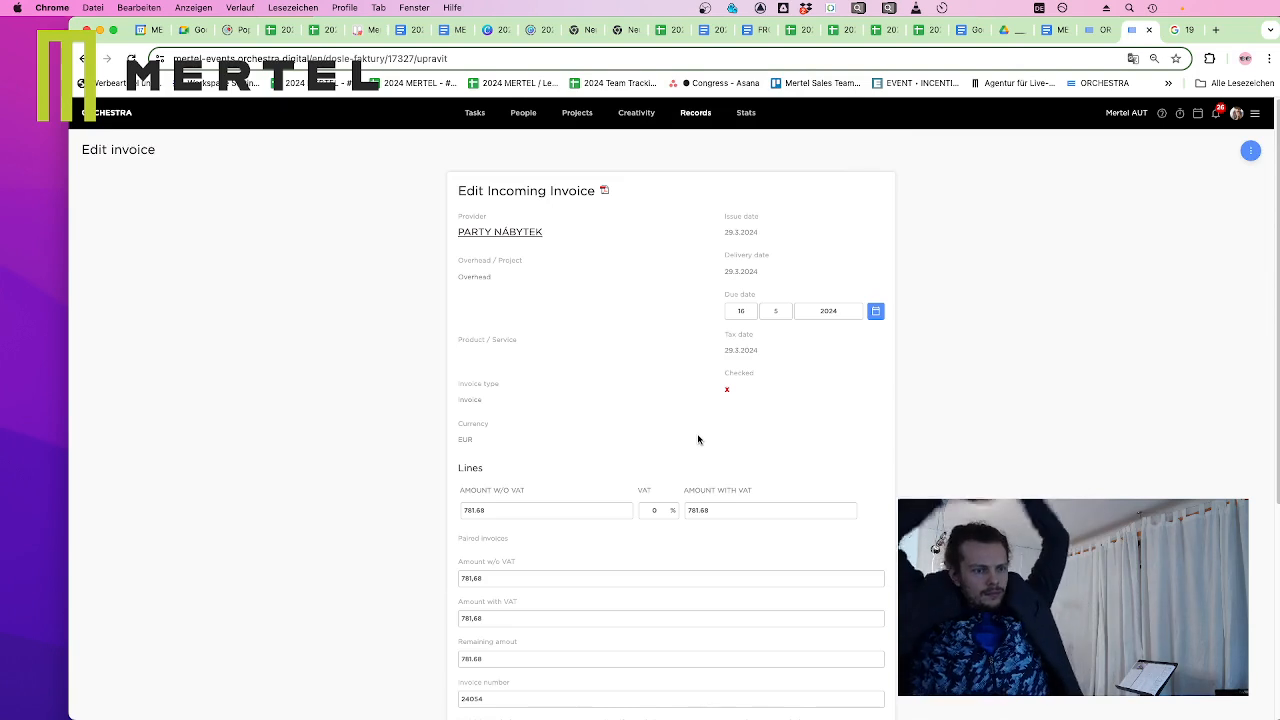
Look over the checked invoice and return to the list of incoming invoices
scroll(666, 340, "down", 5)
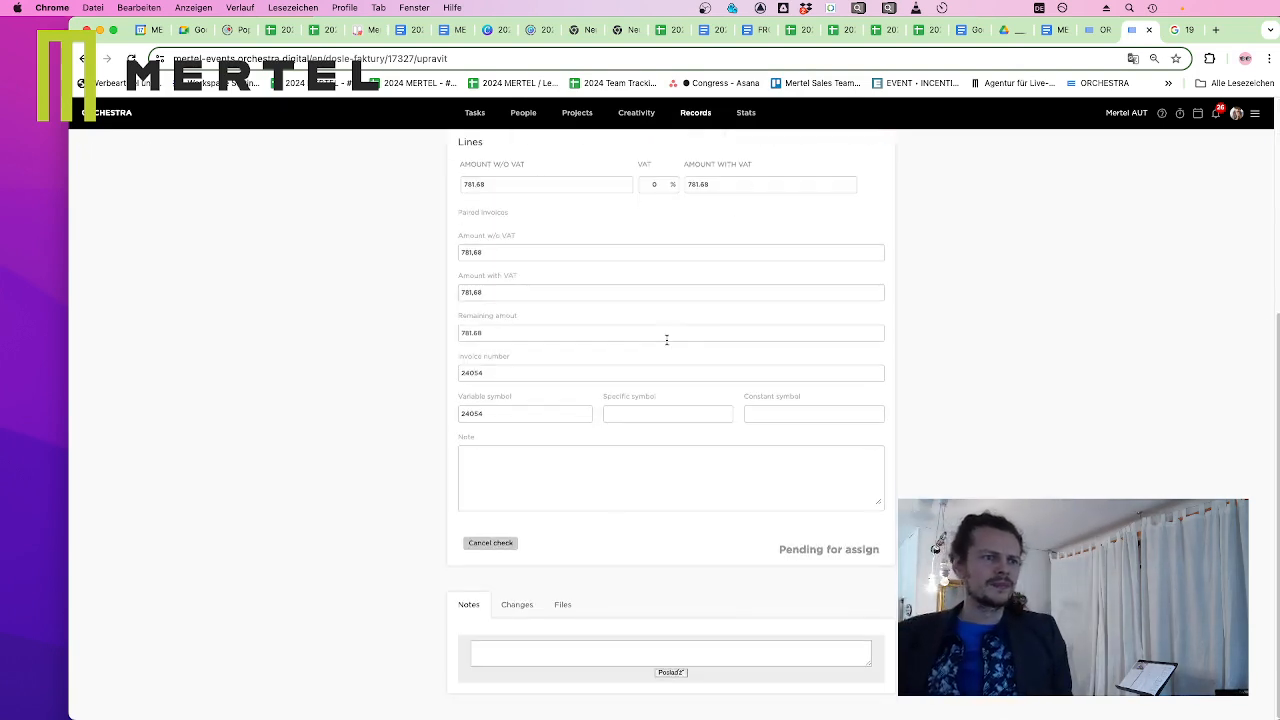
scroll(591, 537, "up", 5)
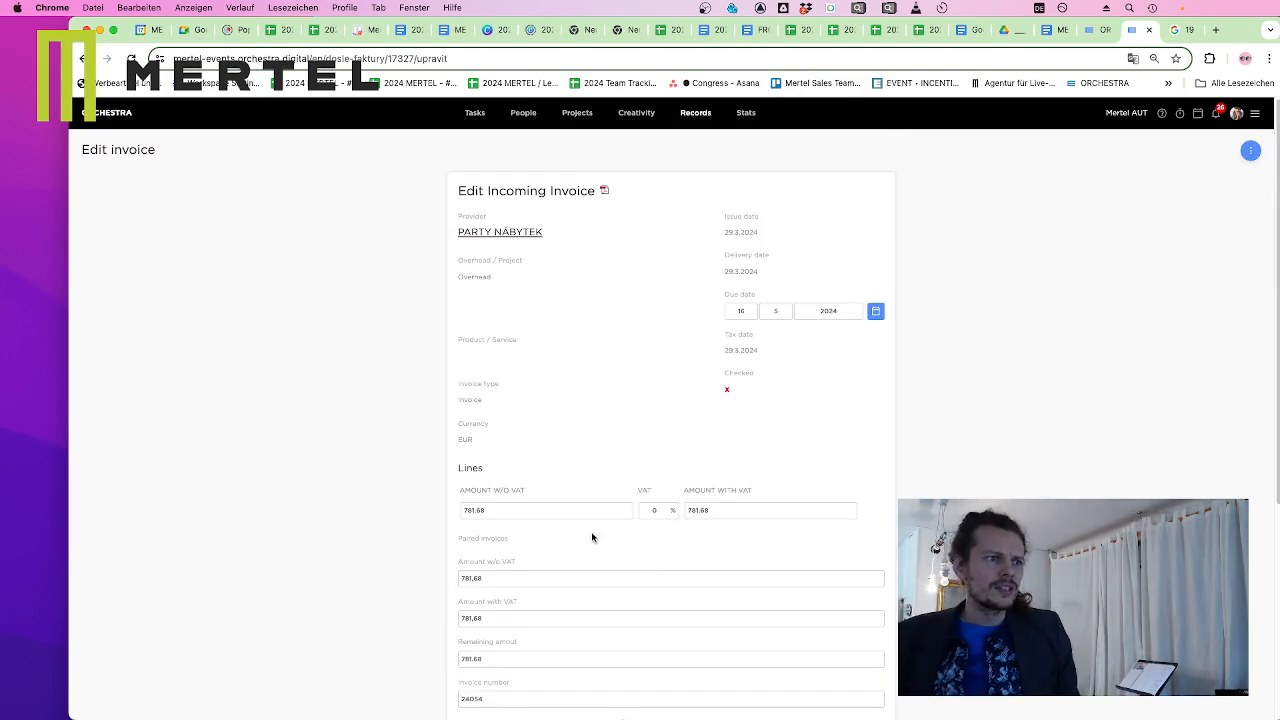
left_click(709, 135)
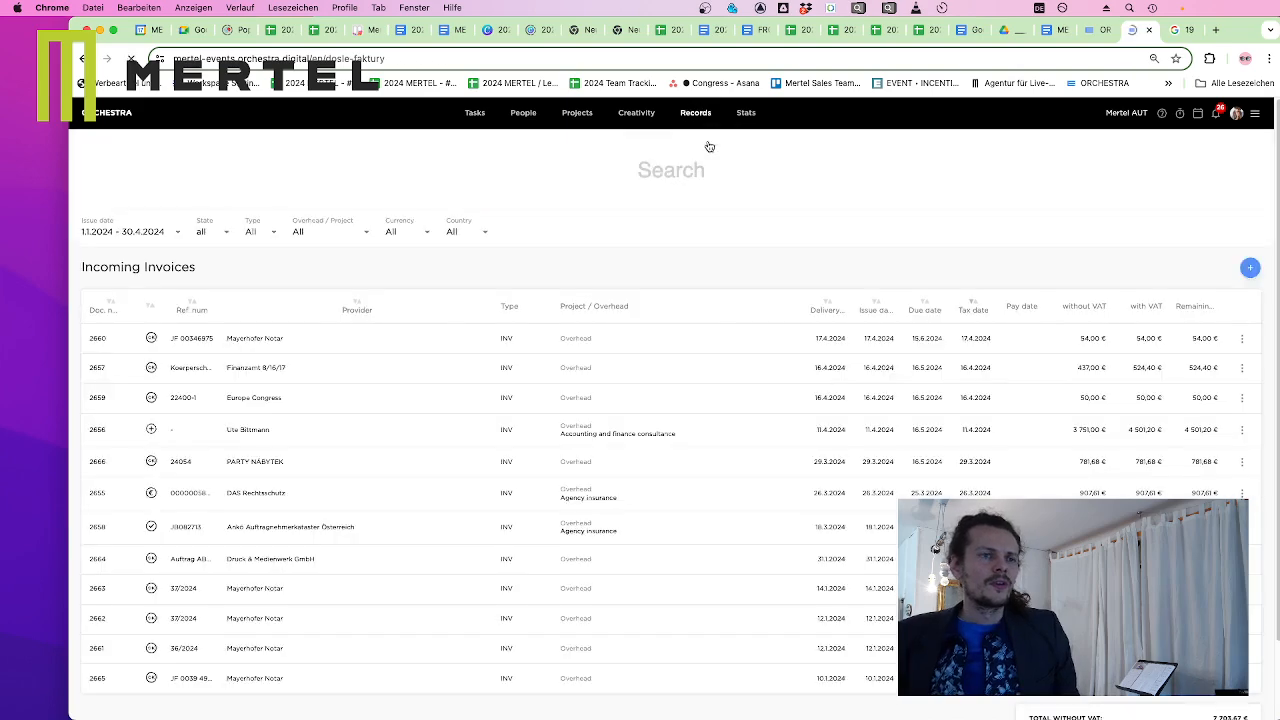
scroll(782, 265, "down", 2)
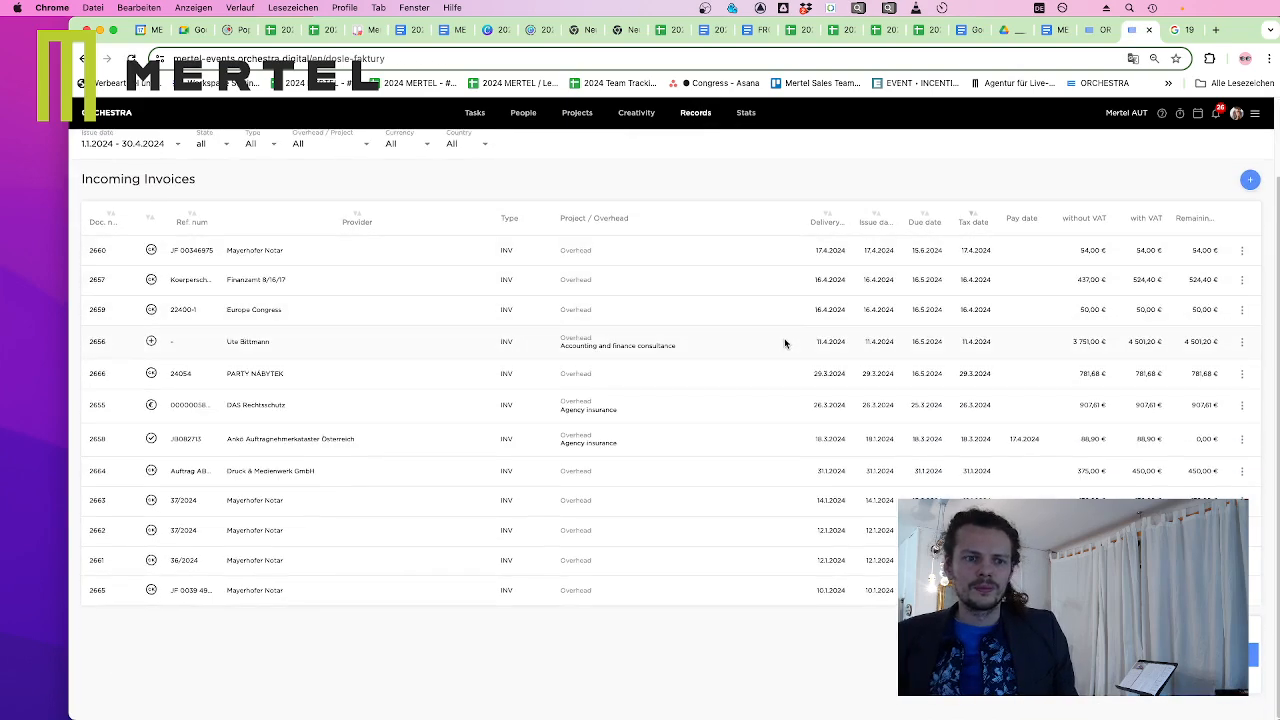